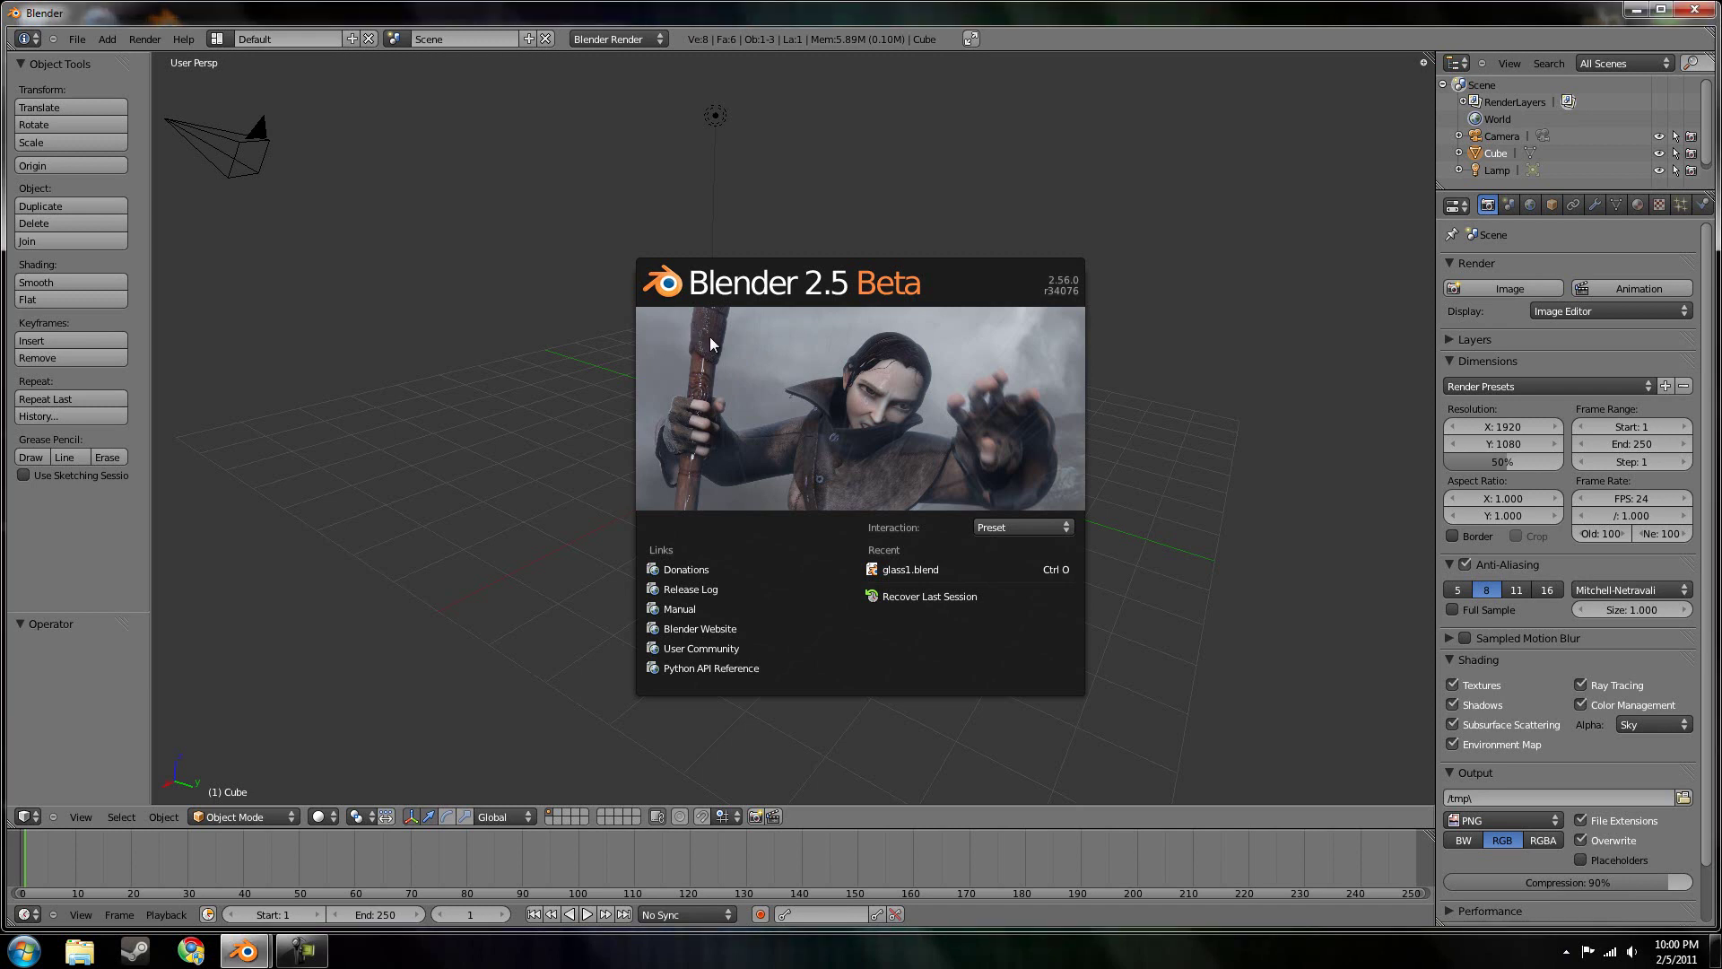
Dismiss the splash screen and delete the default cube
left_click(618, 278)
key("x")
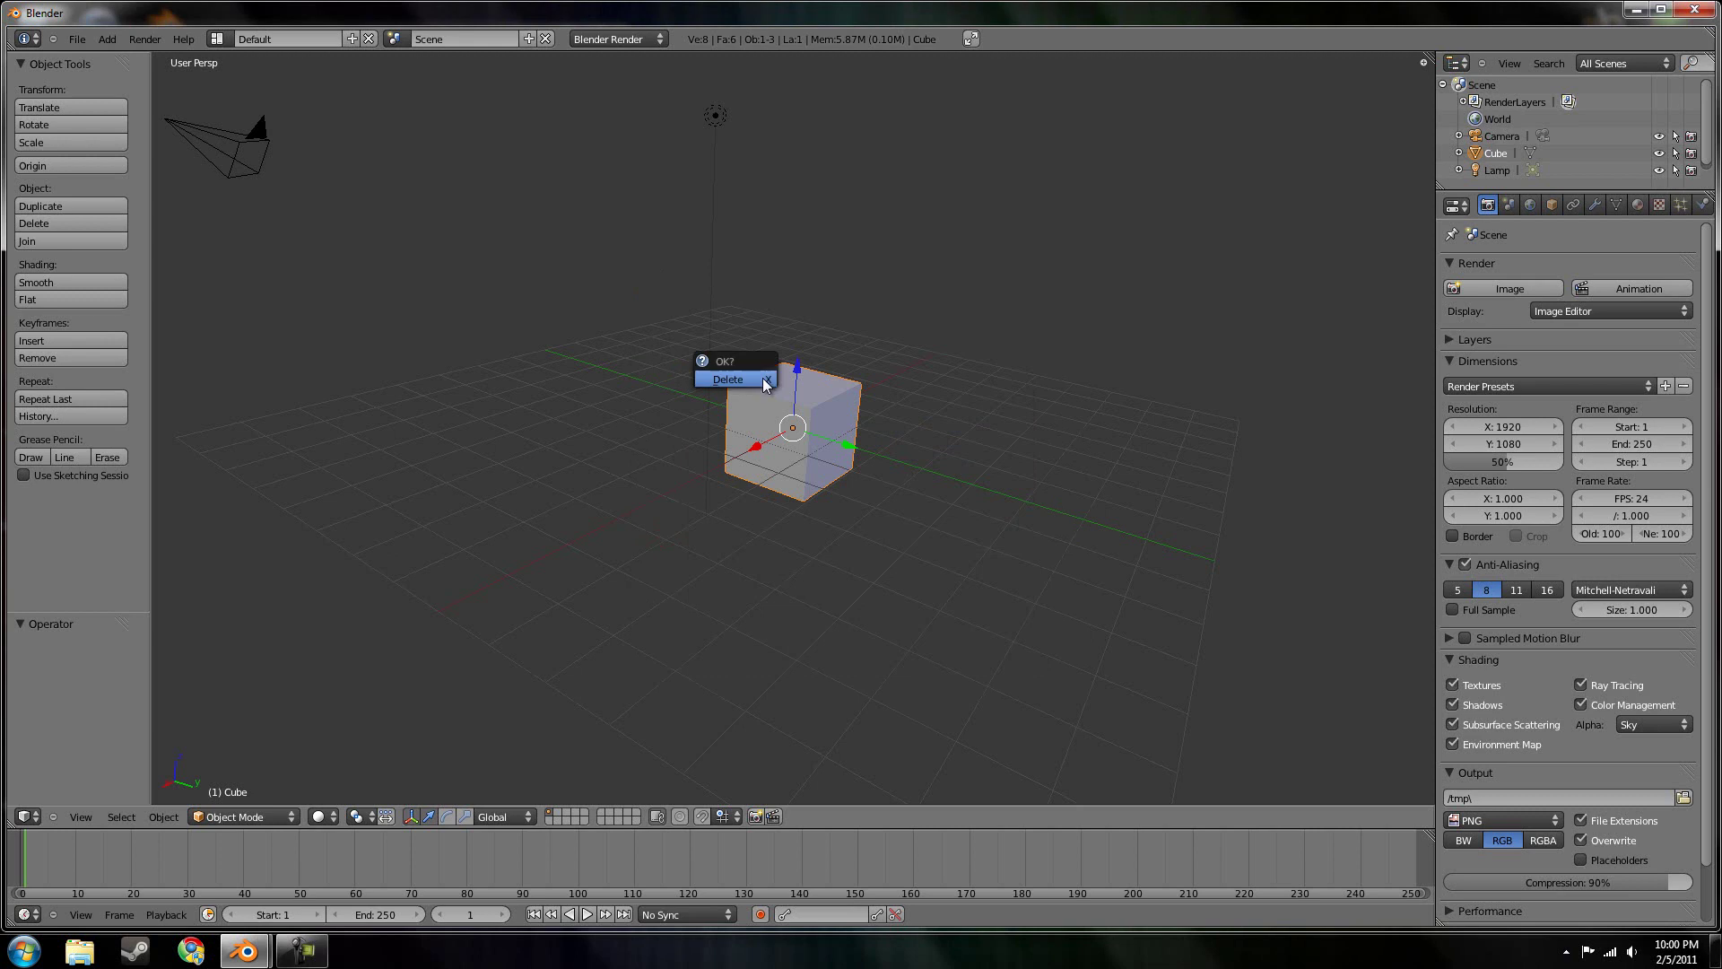
key("x")
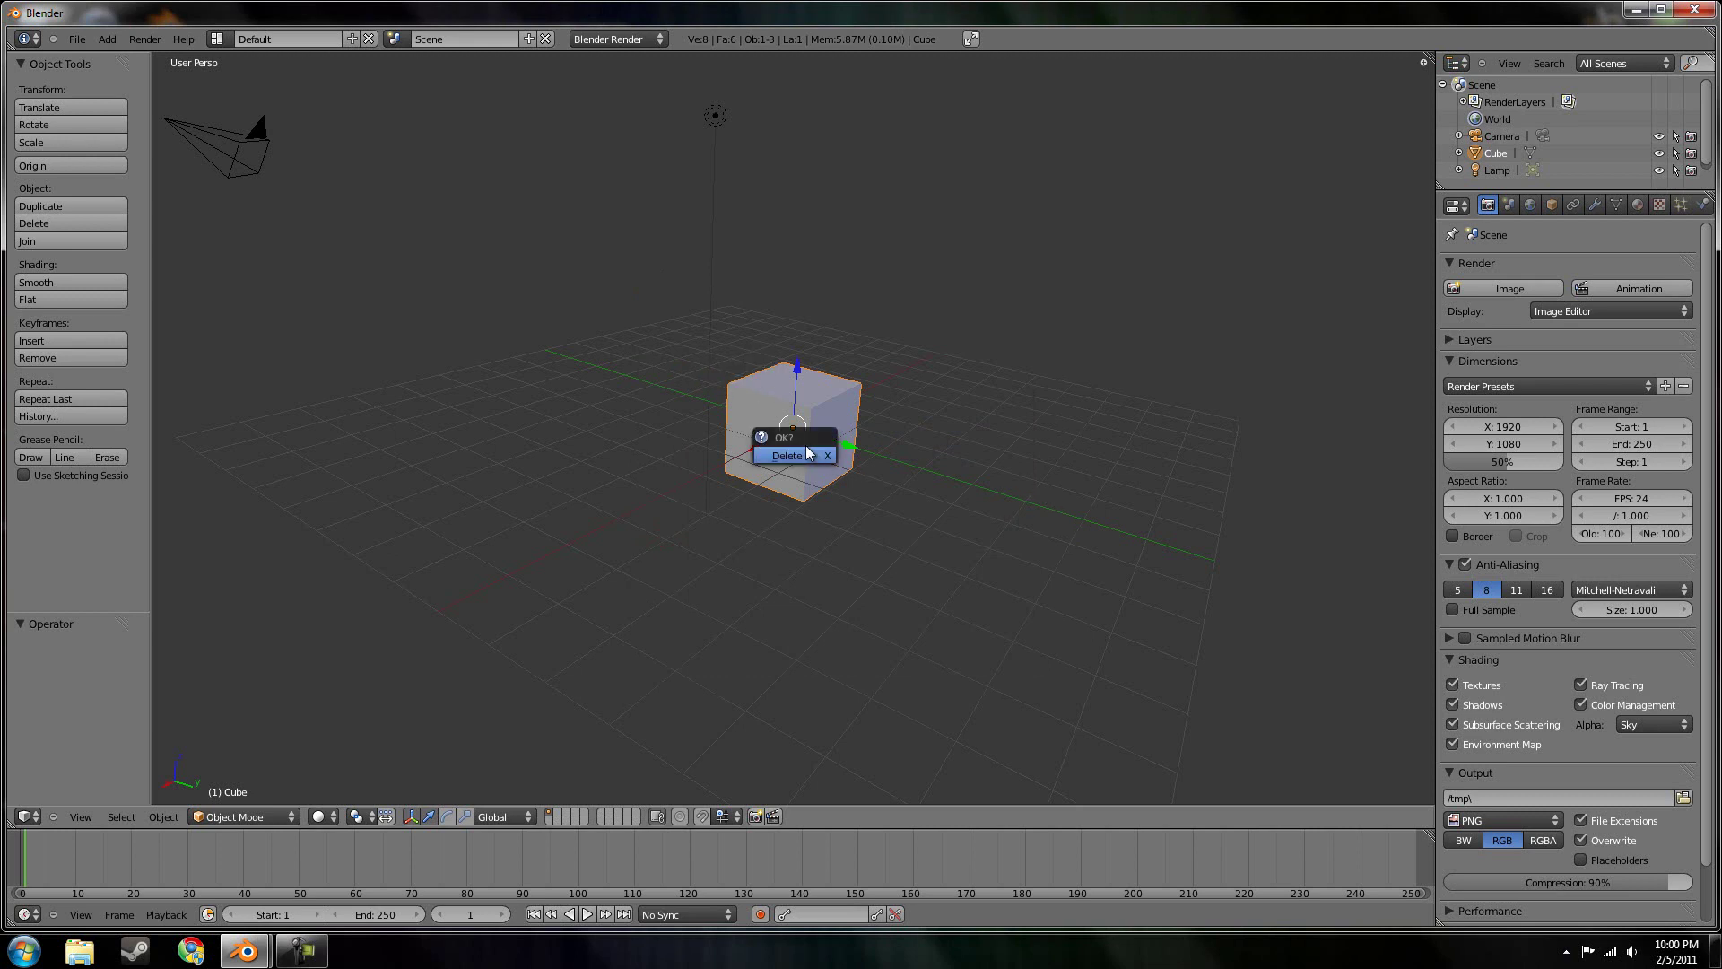
left_click(808, 455)
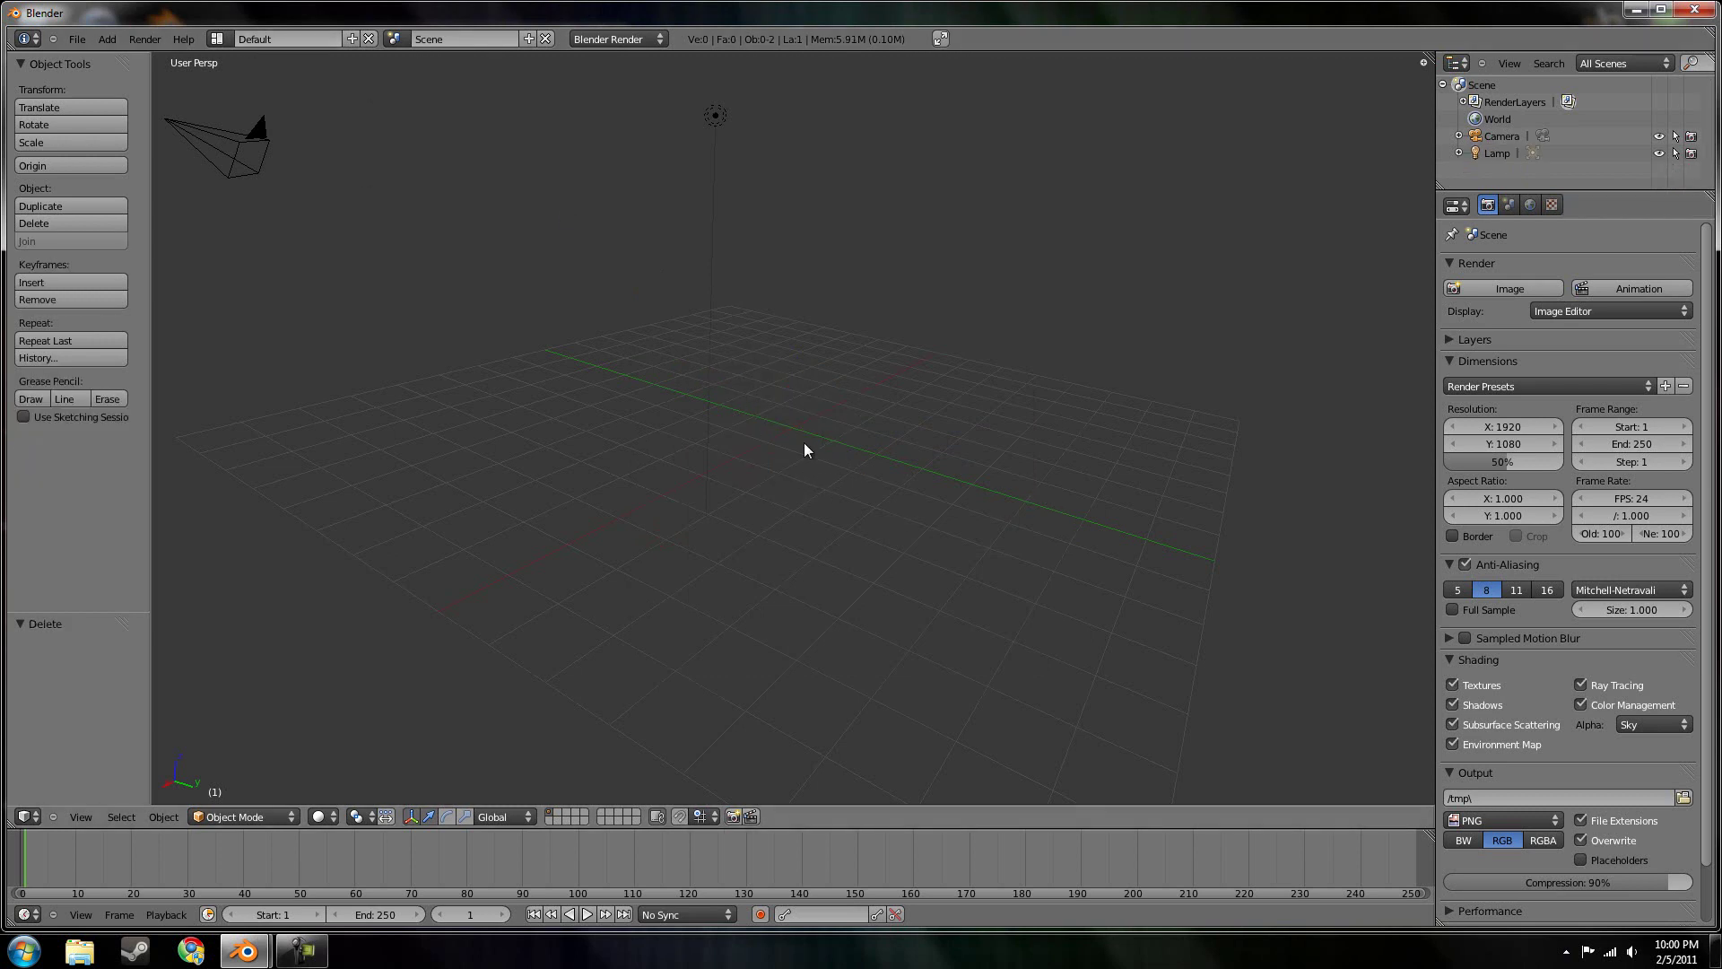
Add a 32-vertex circle mesh at the scene origin
middle_click_drag(803, 444, 890, 380)
middle_click_drag(925, 513, 913, 490)
middle_click_drag(1153, 570, 852, 412)
key("shift+a")
mouse_move(879, 486)
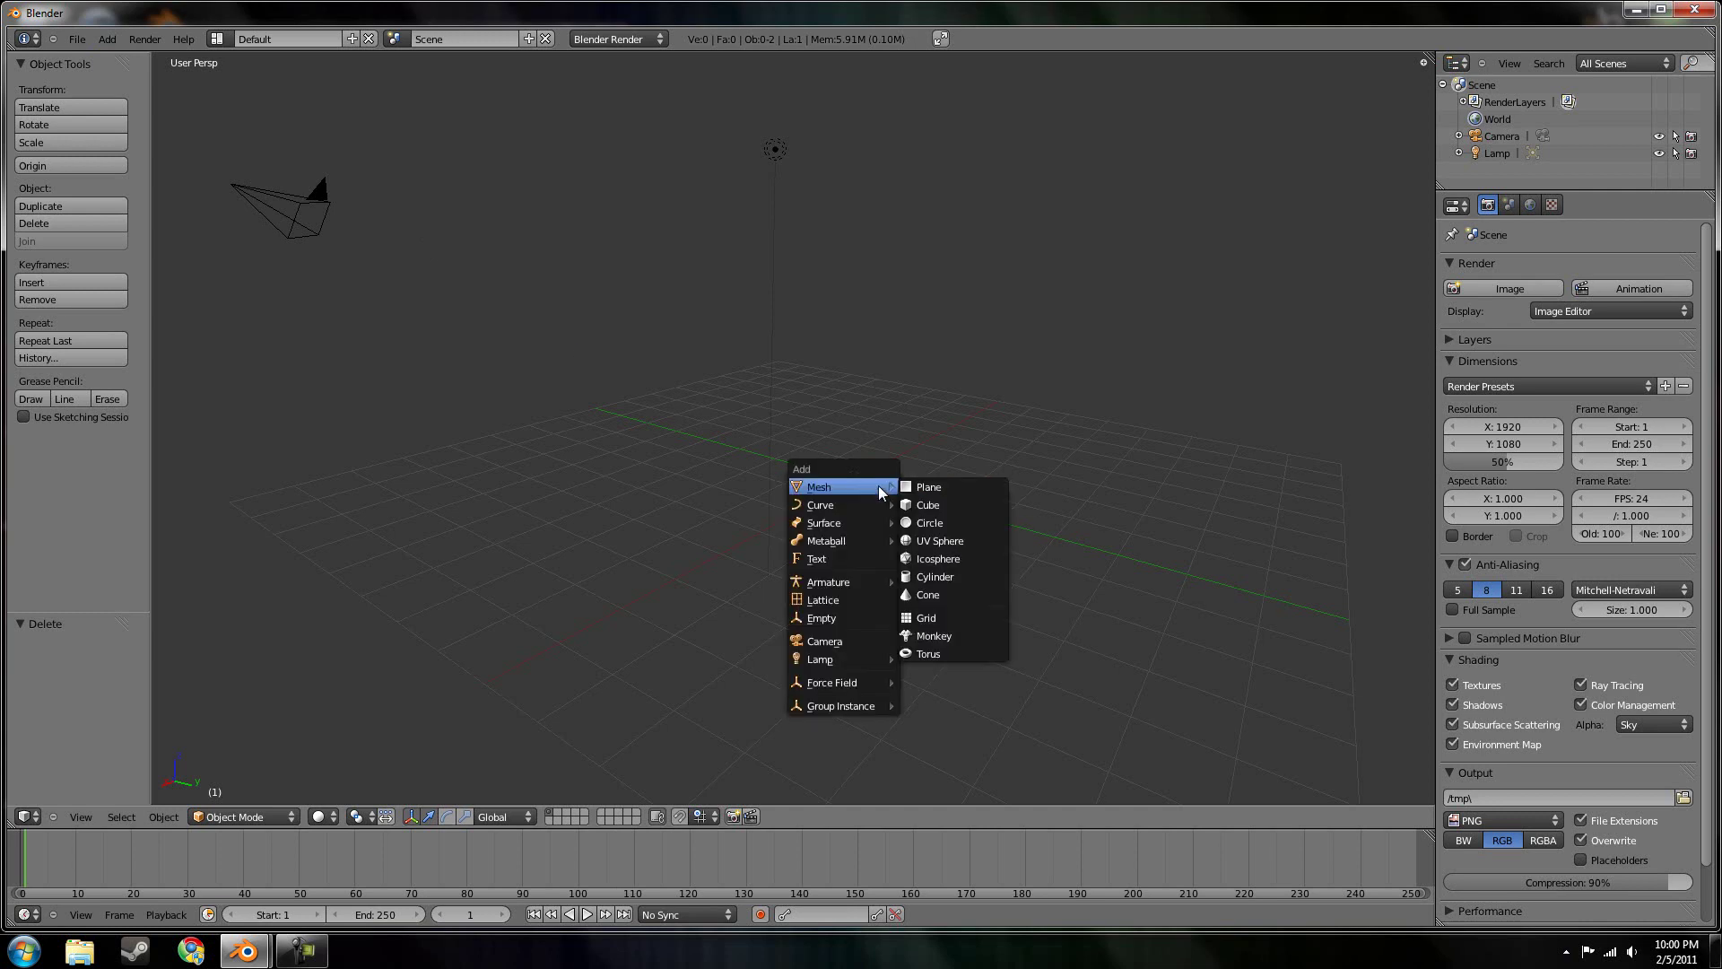
left_click(972, 524)
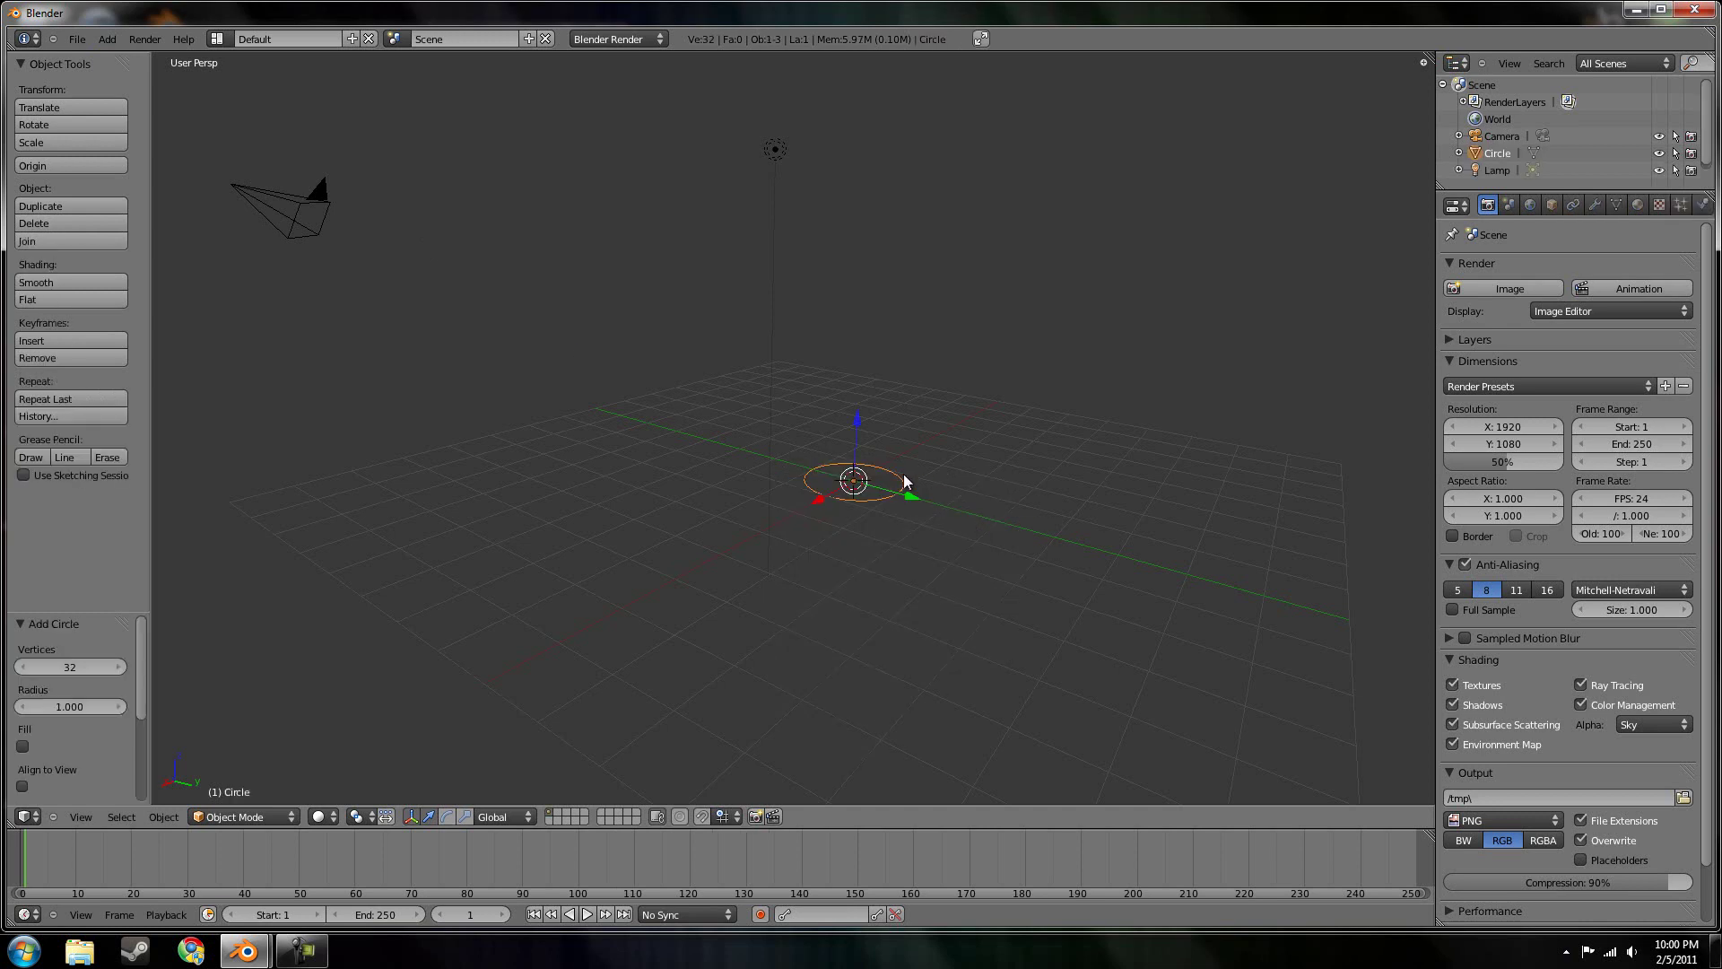
In Edit Mode, extrude the circle upward along Z and shrink the top ring slightly
key("Tab")
scroll(961, 490, "up", 4)
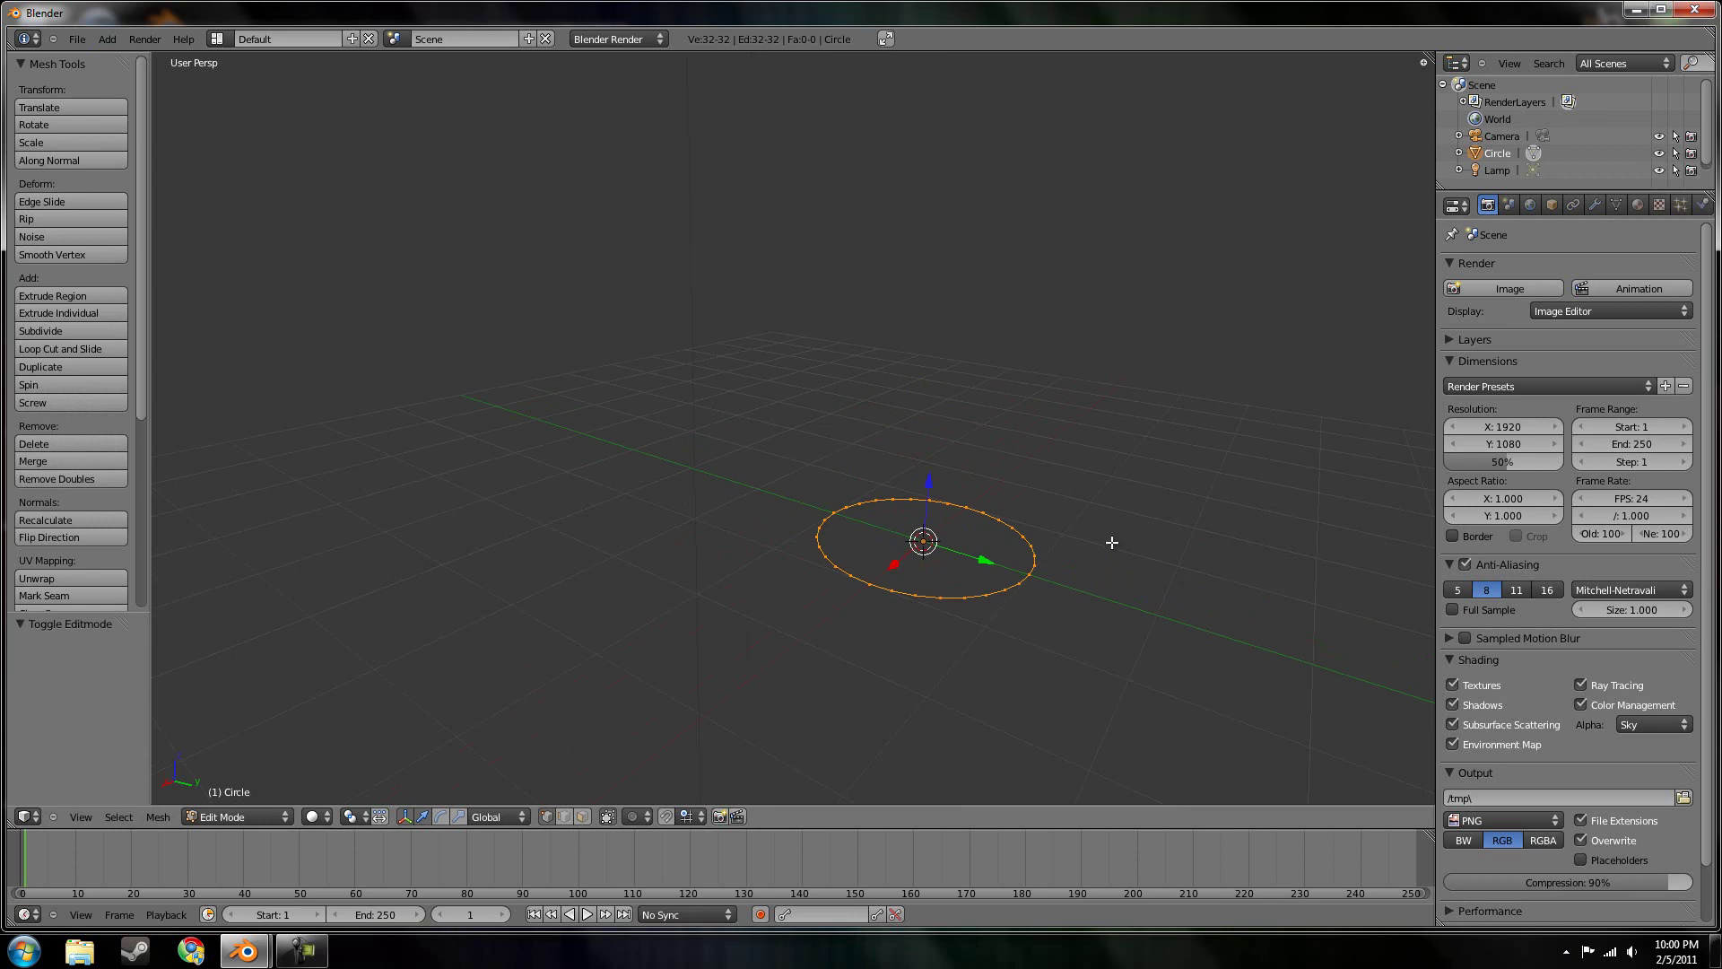
middle_click_drag(1164, 567, 906, 515, "shift")
key("e")
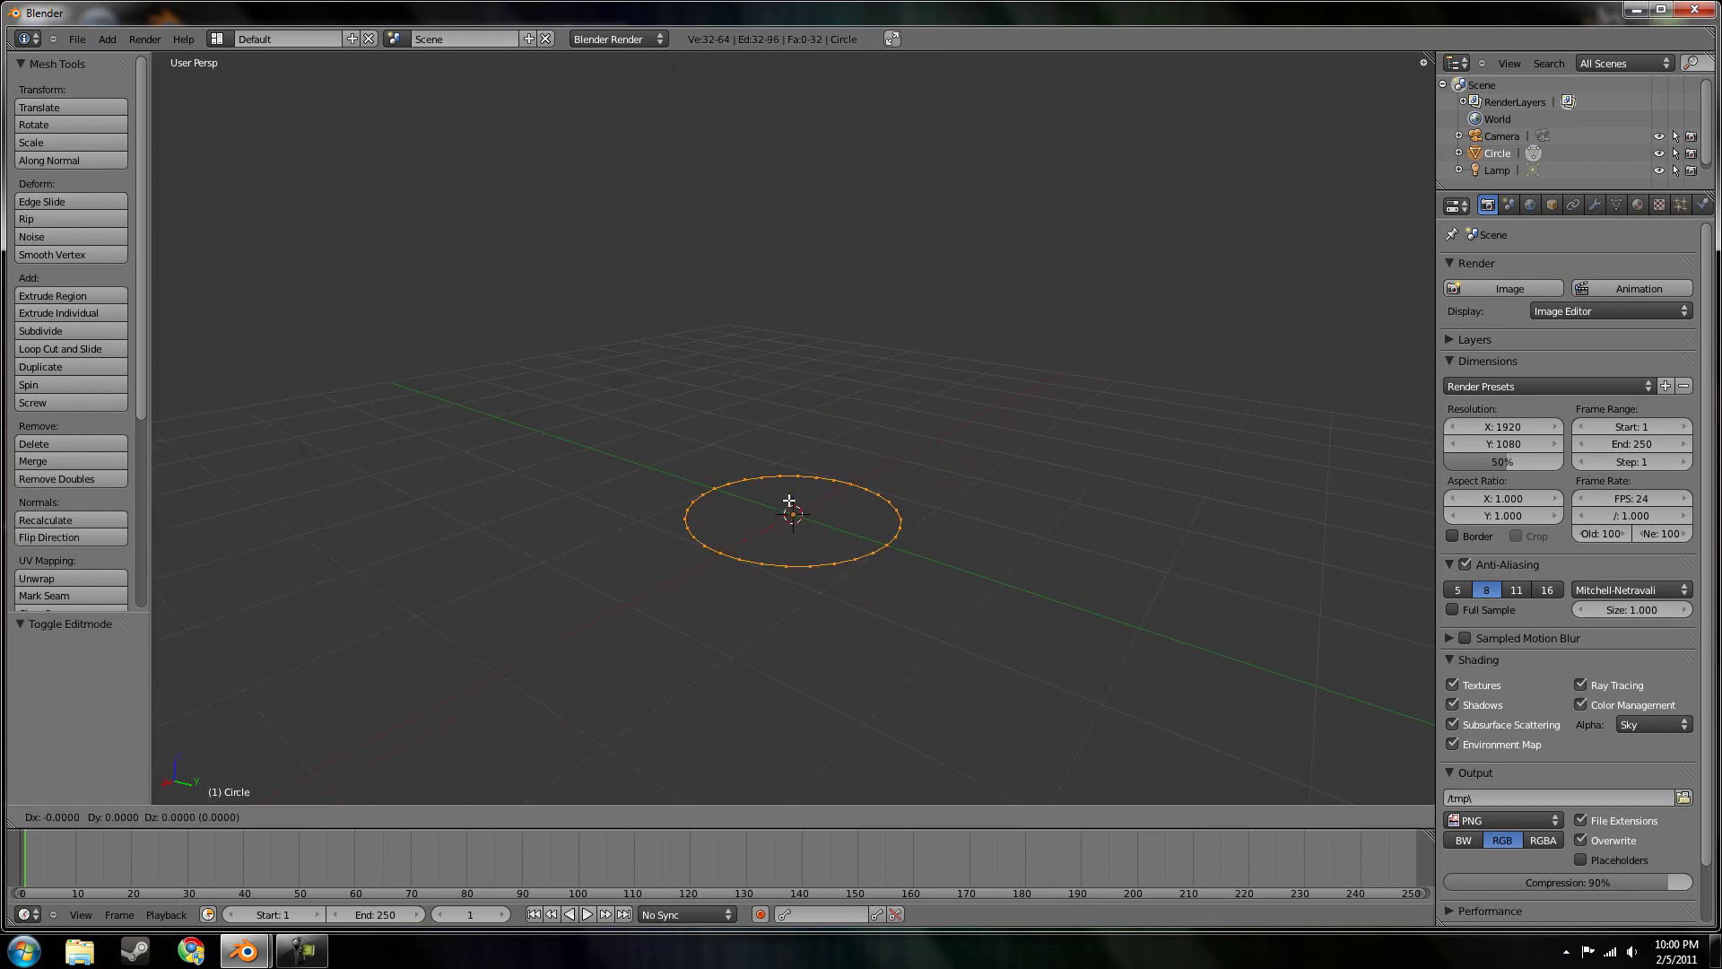
key("z")
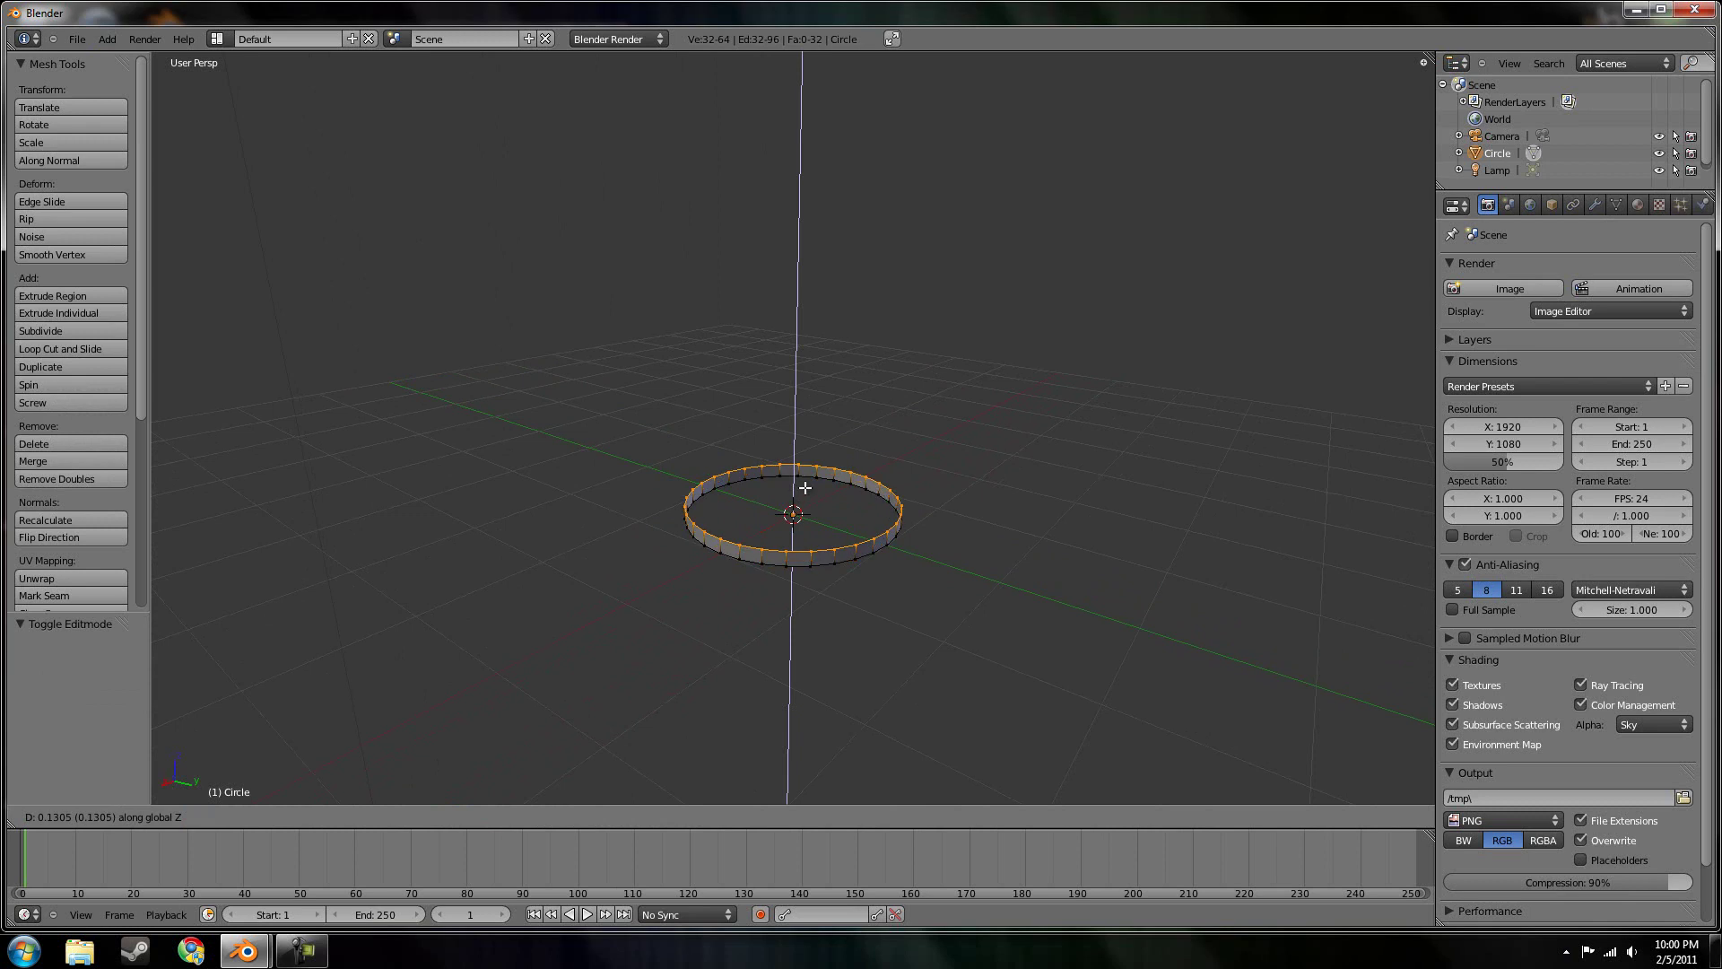
left_click(804, 487)
key("s")
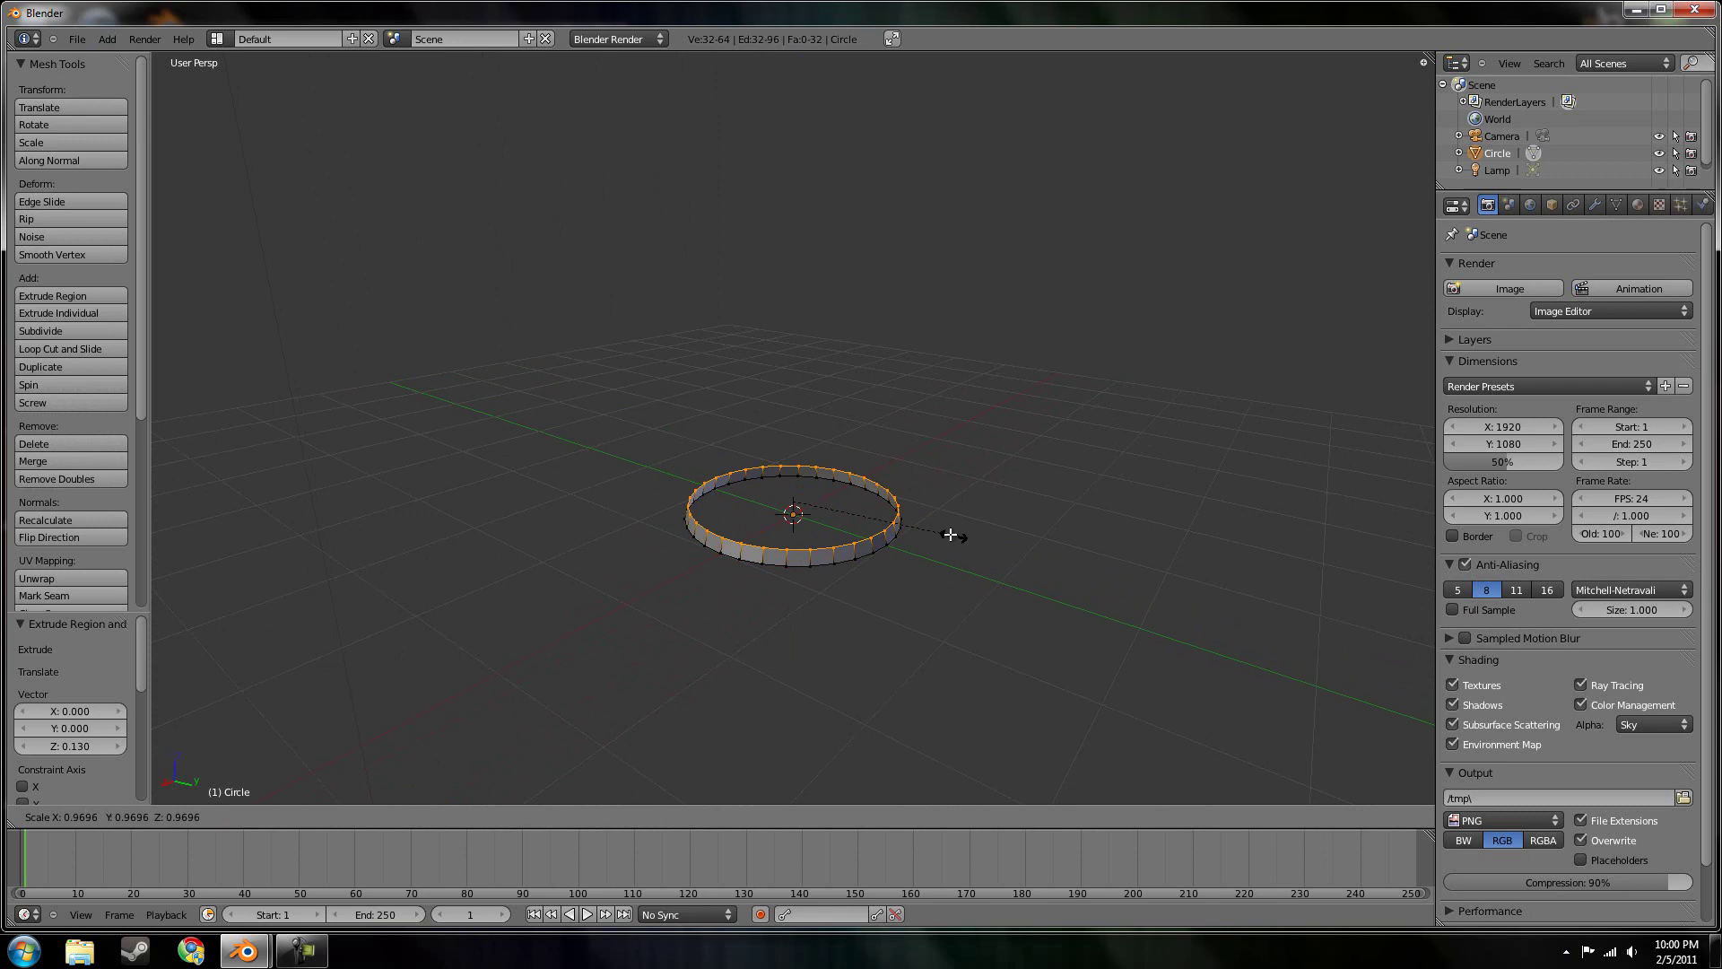
left_click(947, 532)
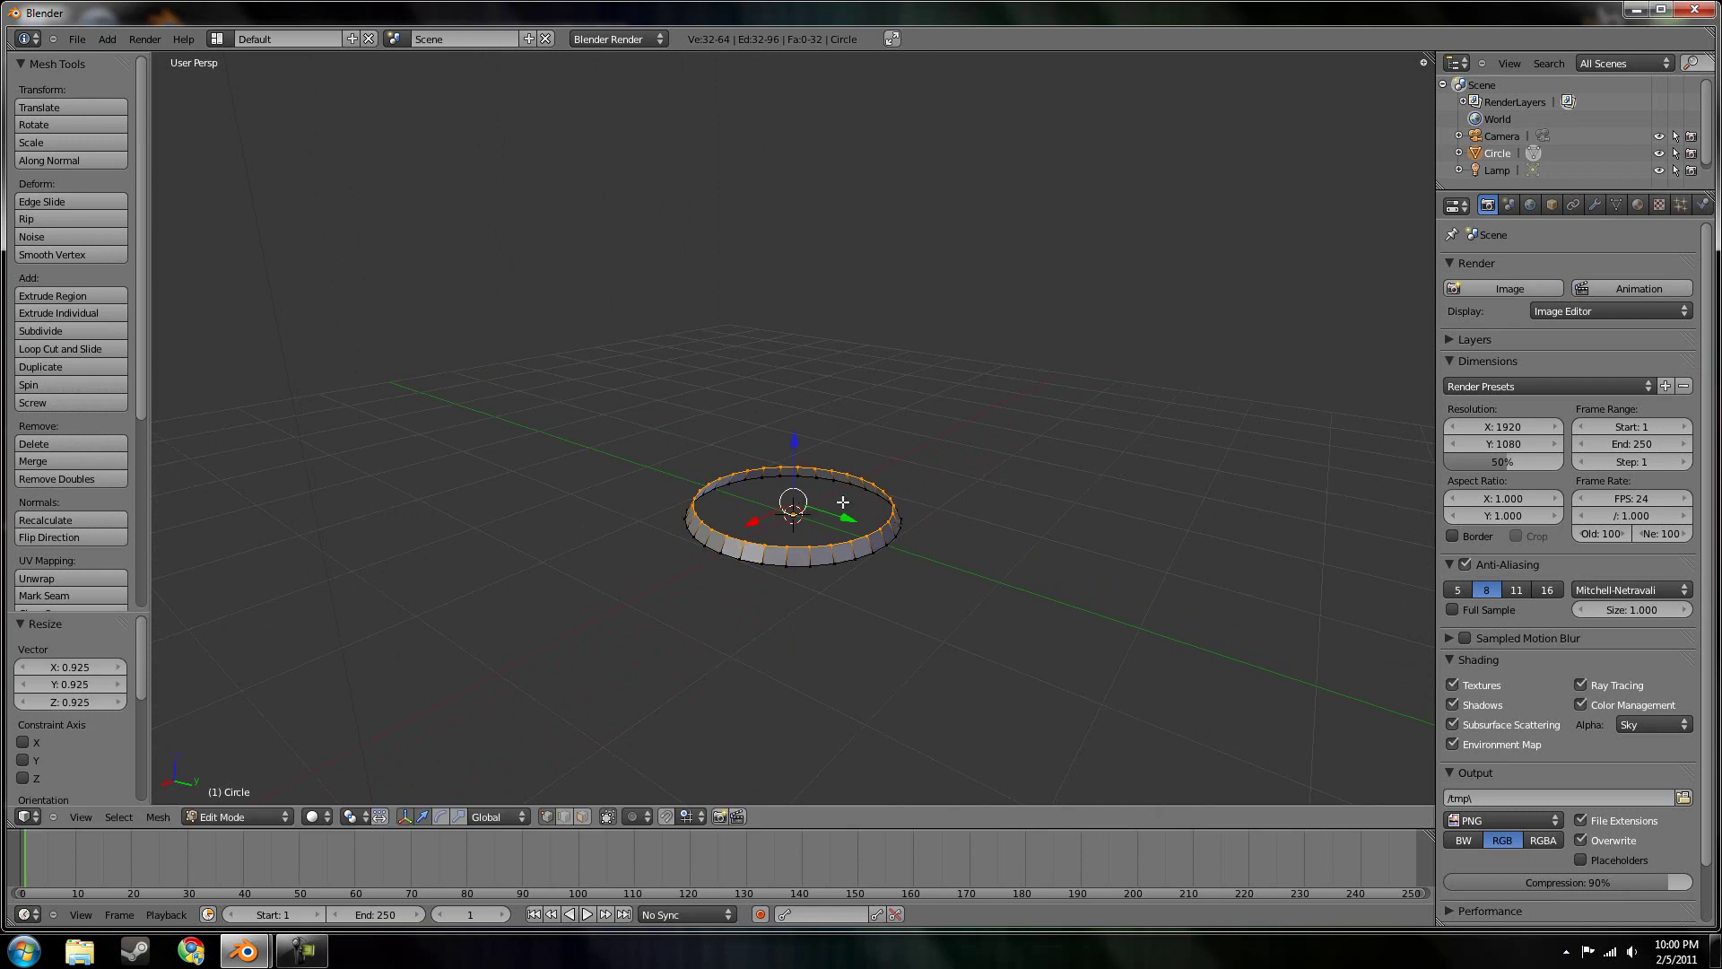
Extrude two more vertical rings, scaling them to 0.883 and 0.830
key("e")
key("z")
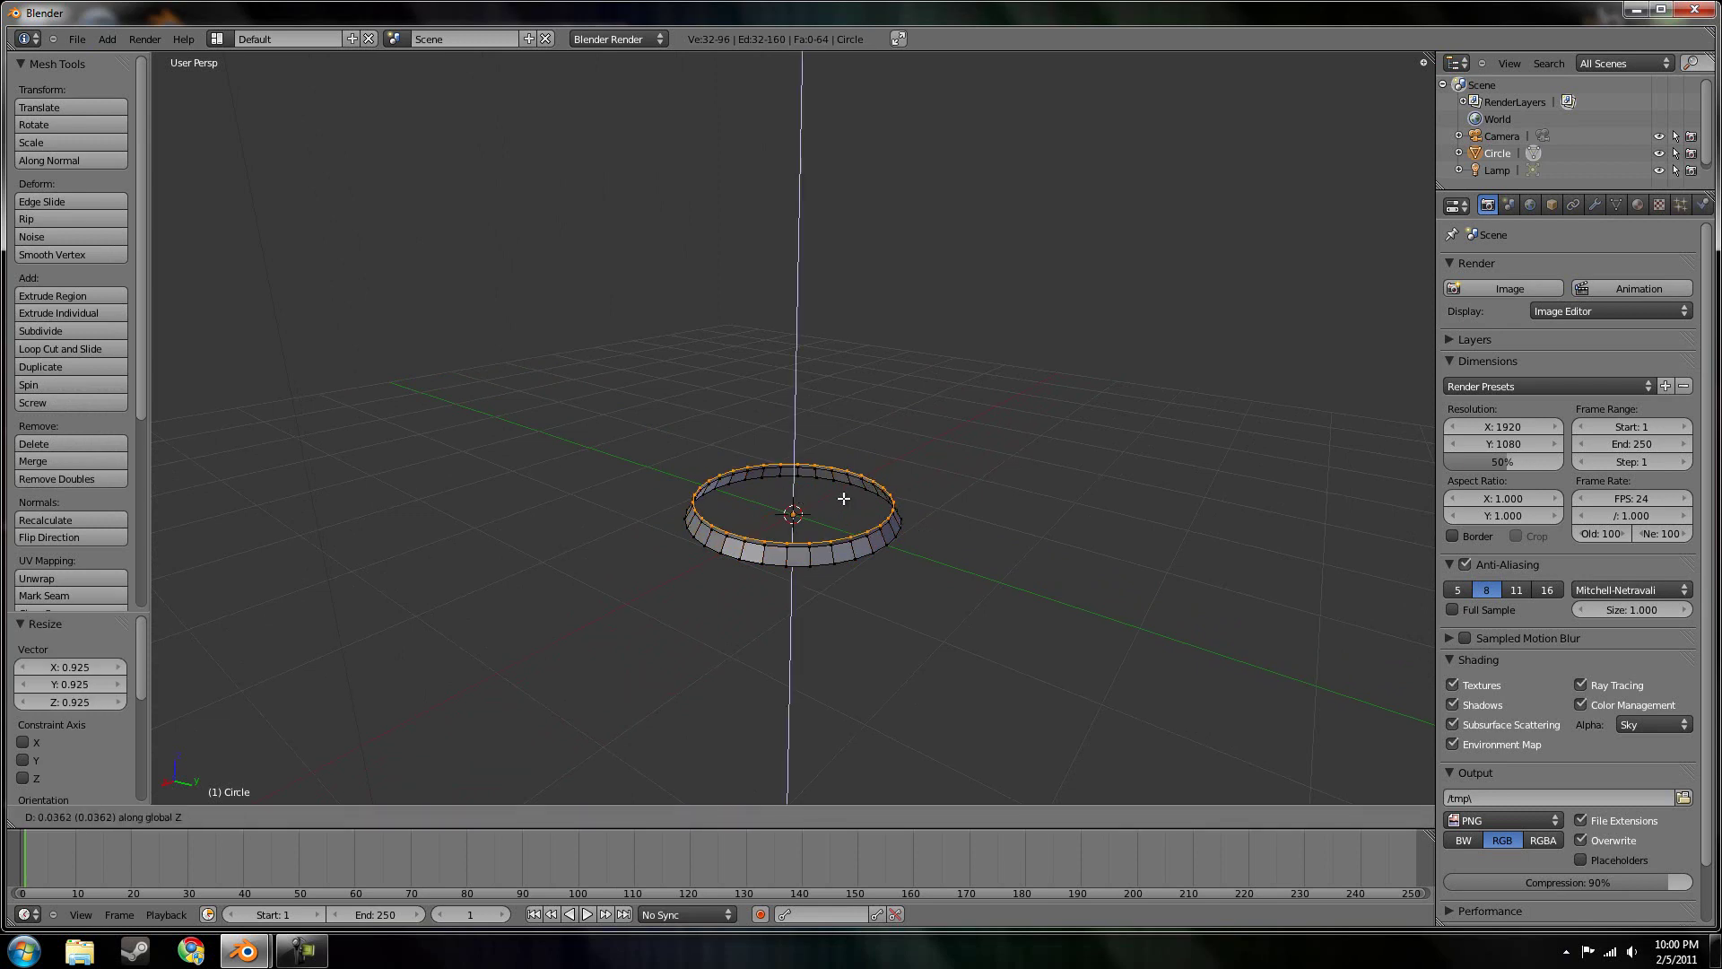
left_click(843, 496)
key("s")
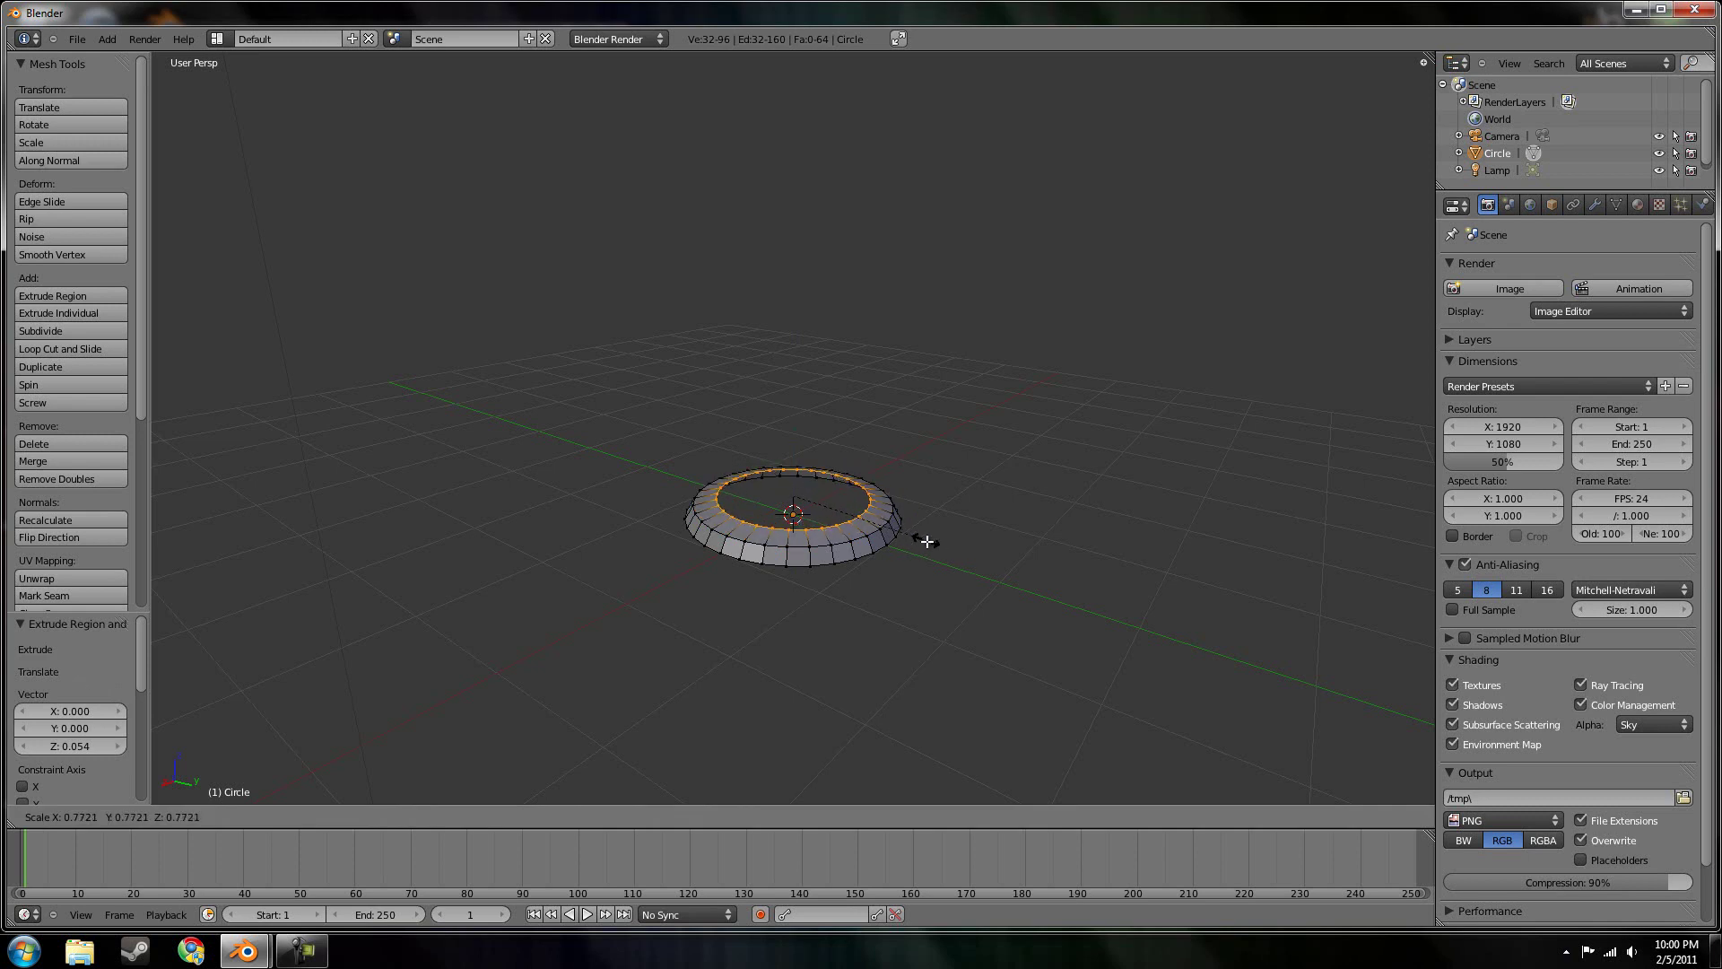
left_click(939, 545)
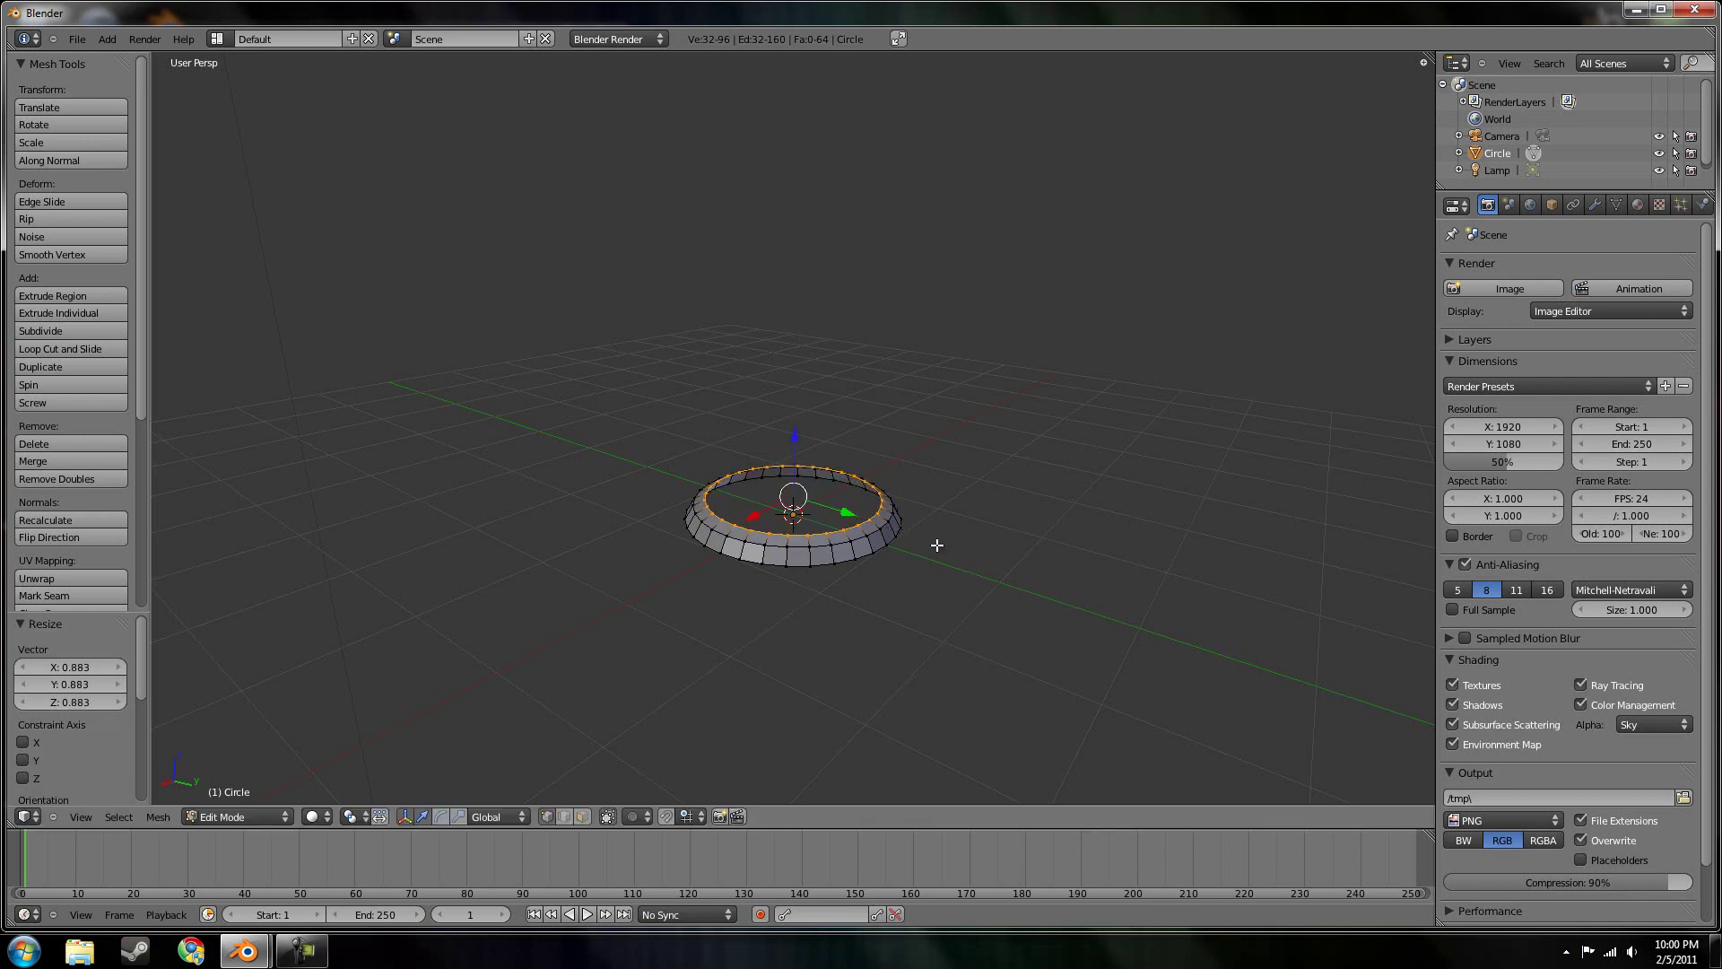
key("e")
key("z")
left_click(868, 494)
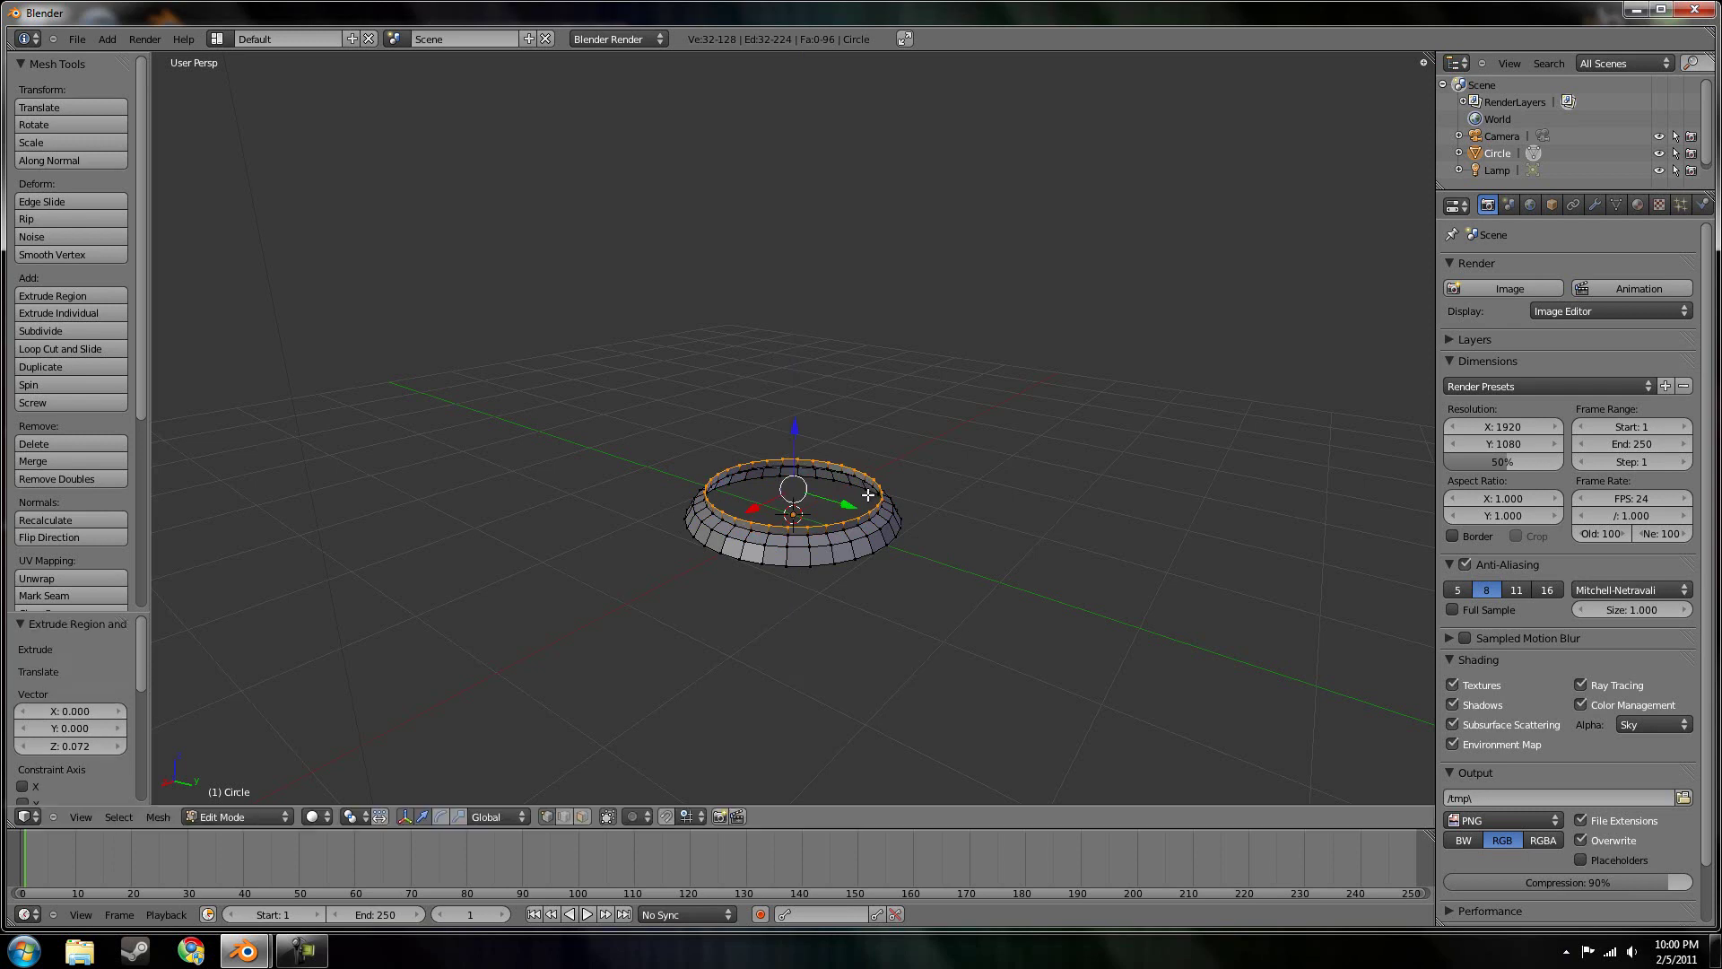
key("s")
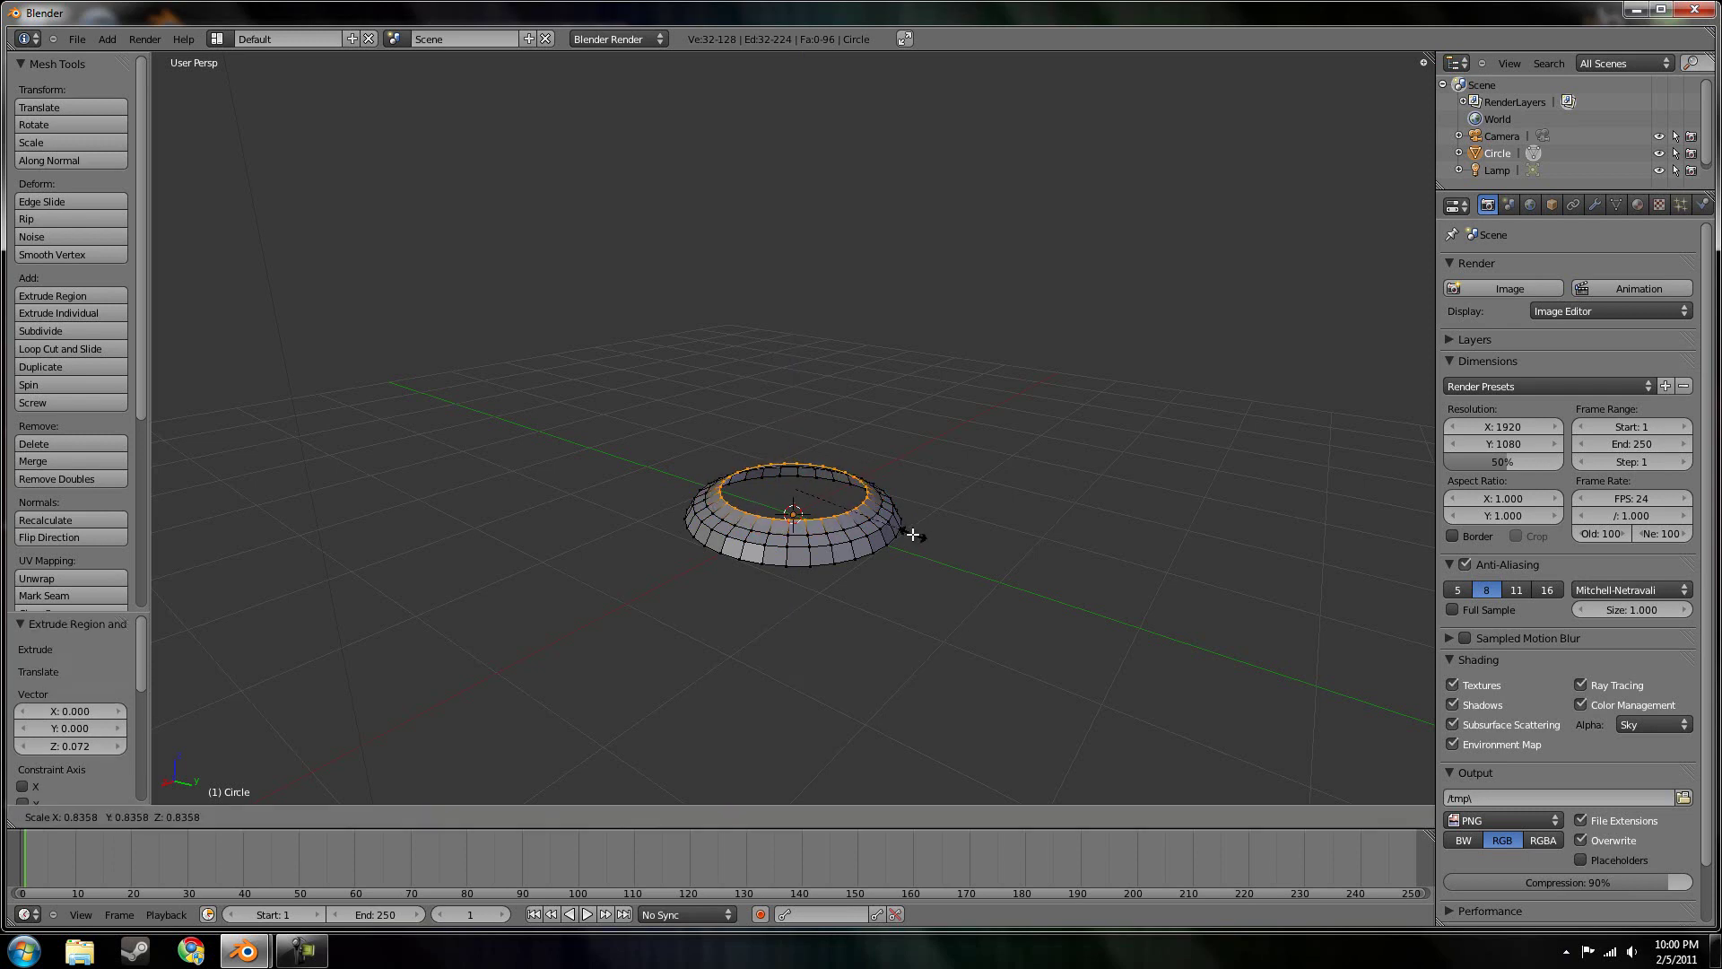
left_click(913, 535)
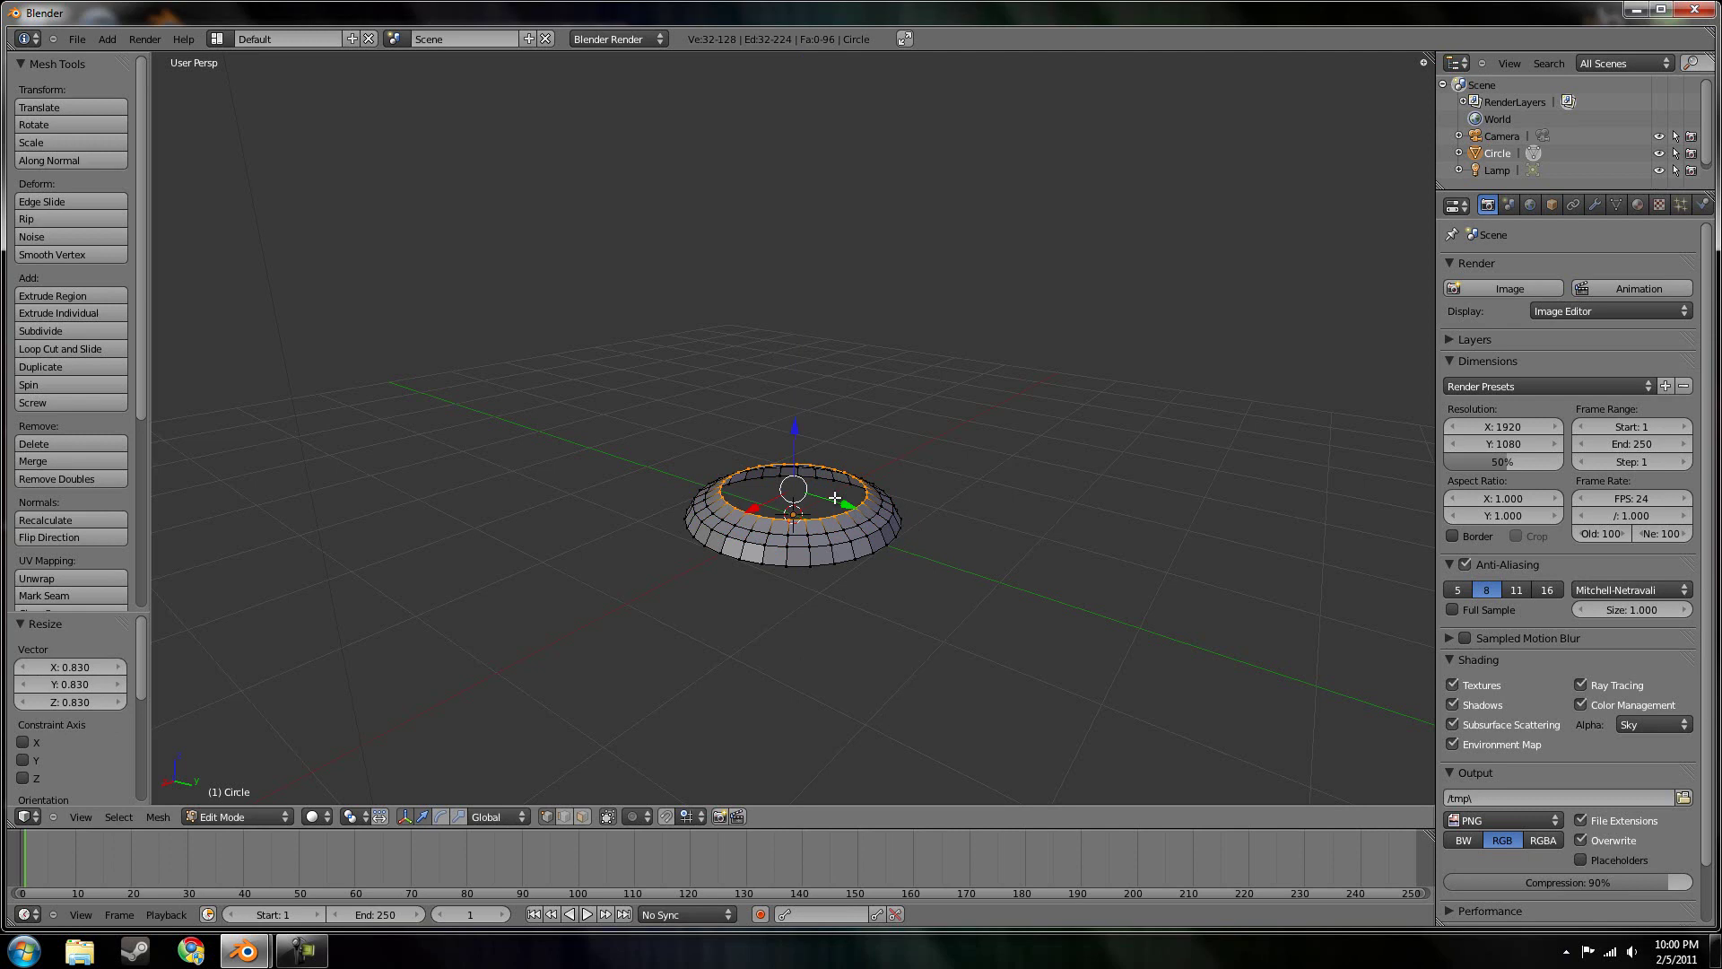
Extrude two further rings, narrowing them to 0.721 and 0.608
key("e")
key("z")
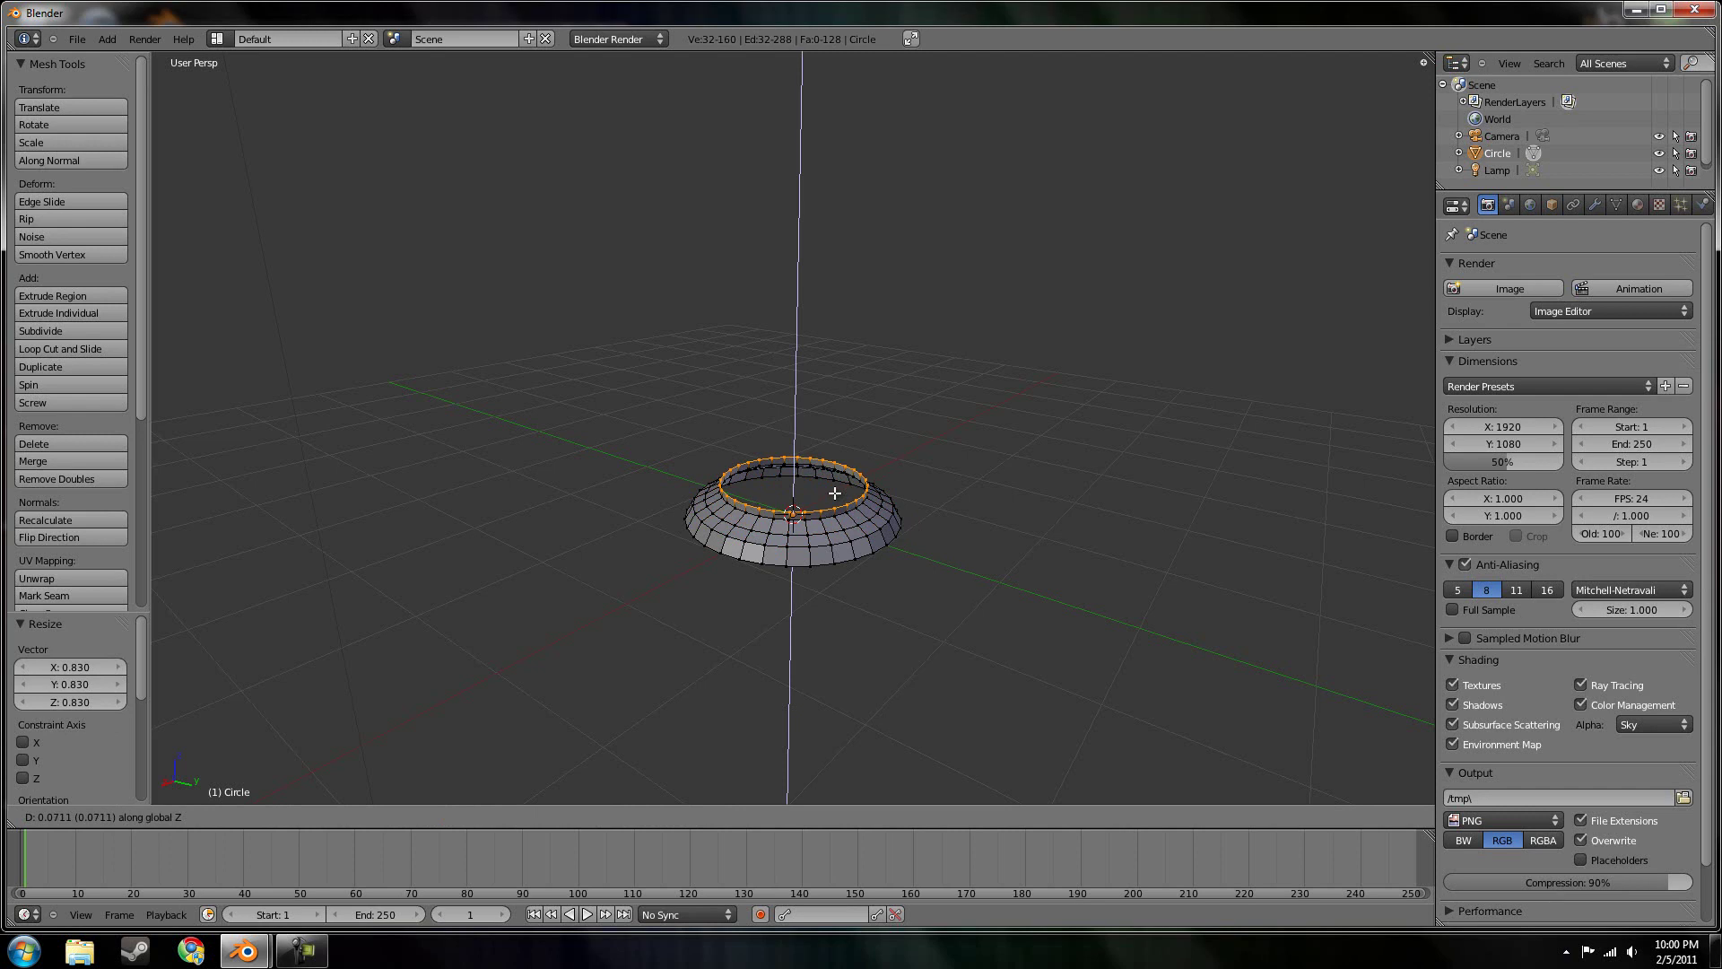
left_click(835, 493)
key("s")
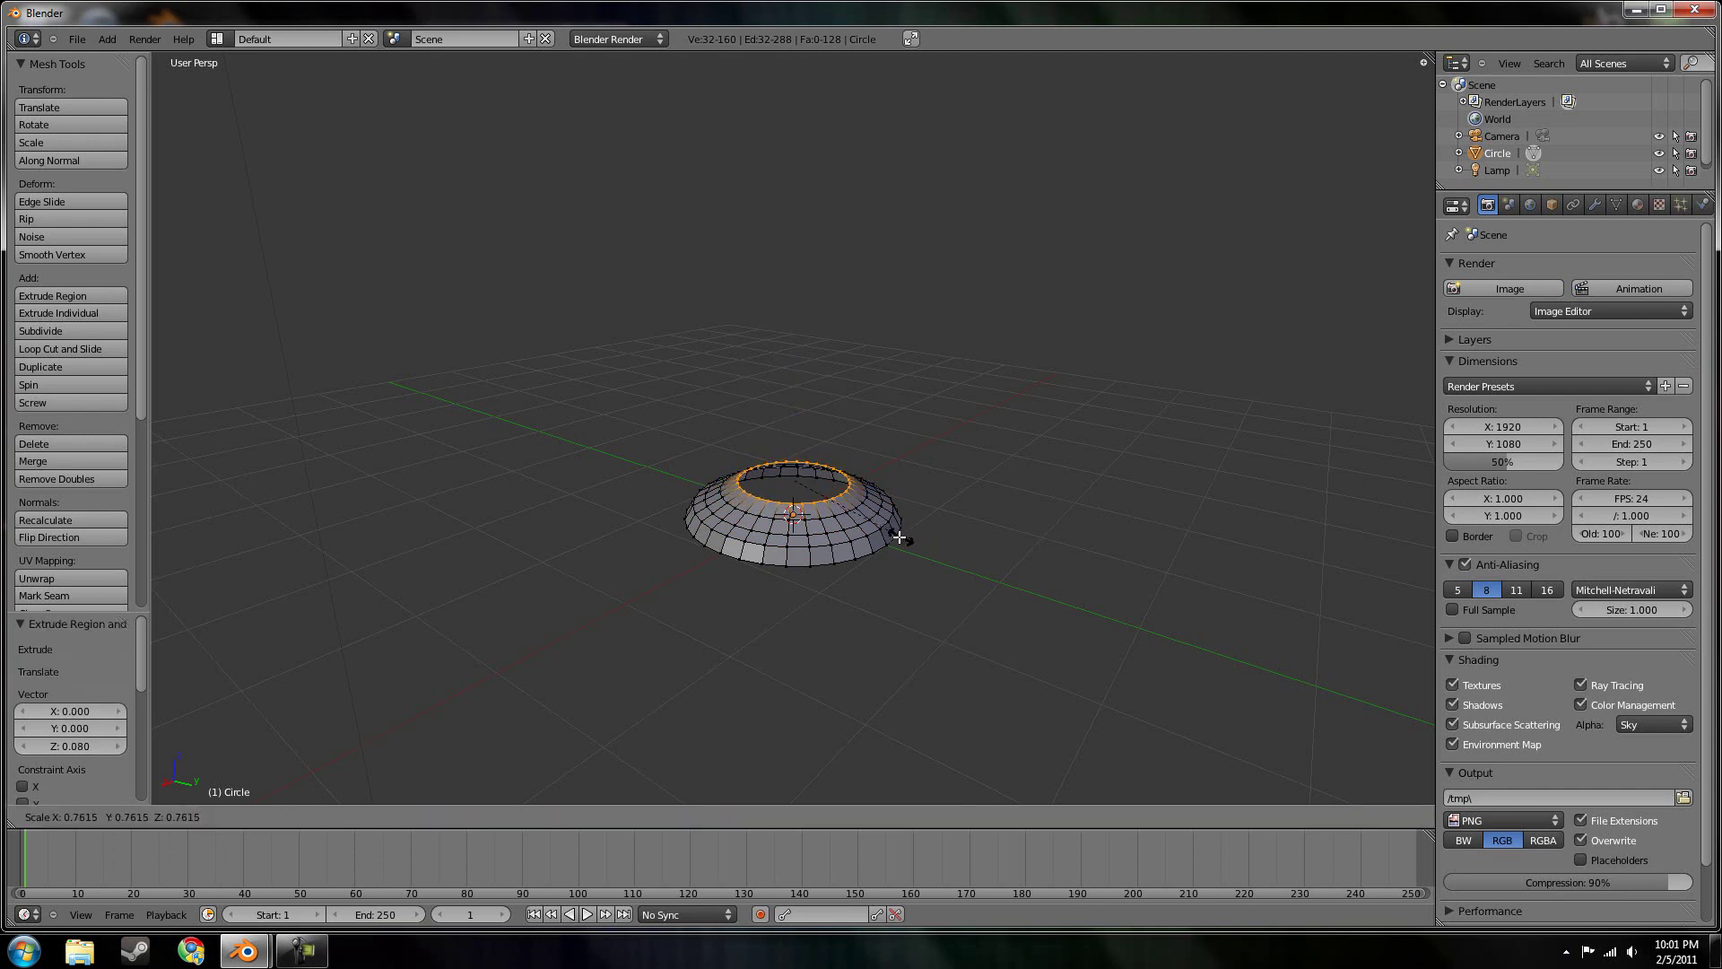
left_click(893, 533)
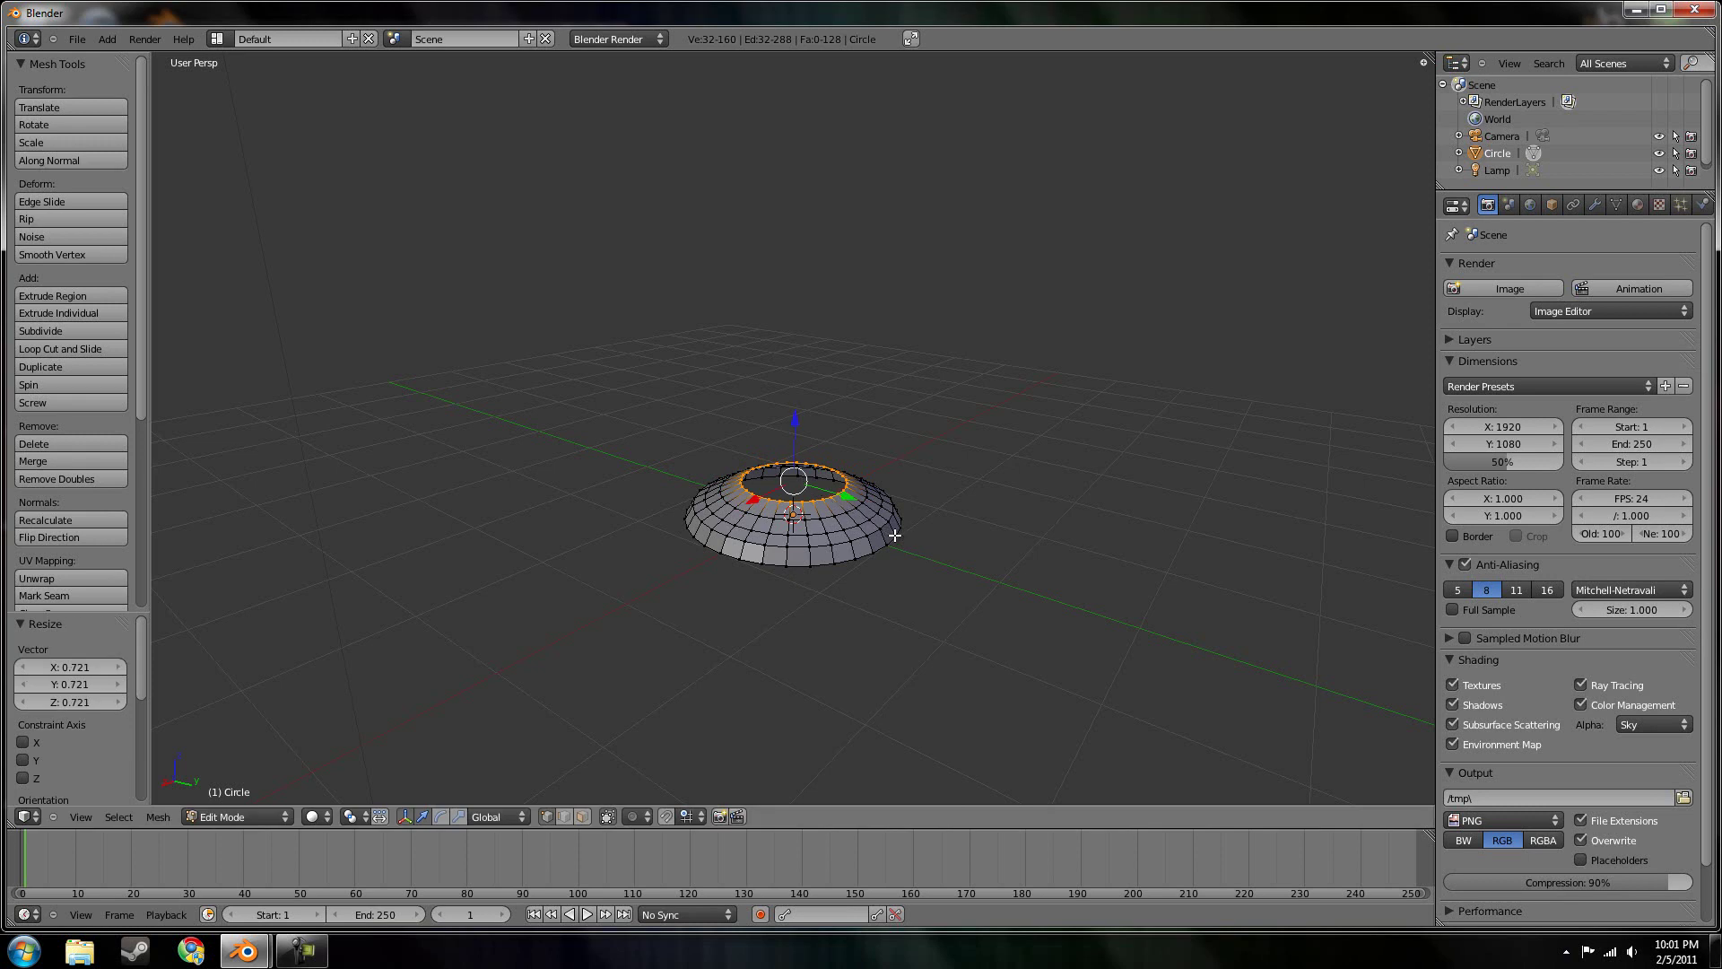
key("e")
left_click(826, 476)
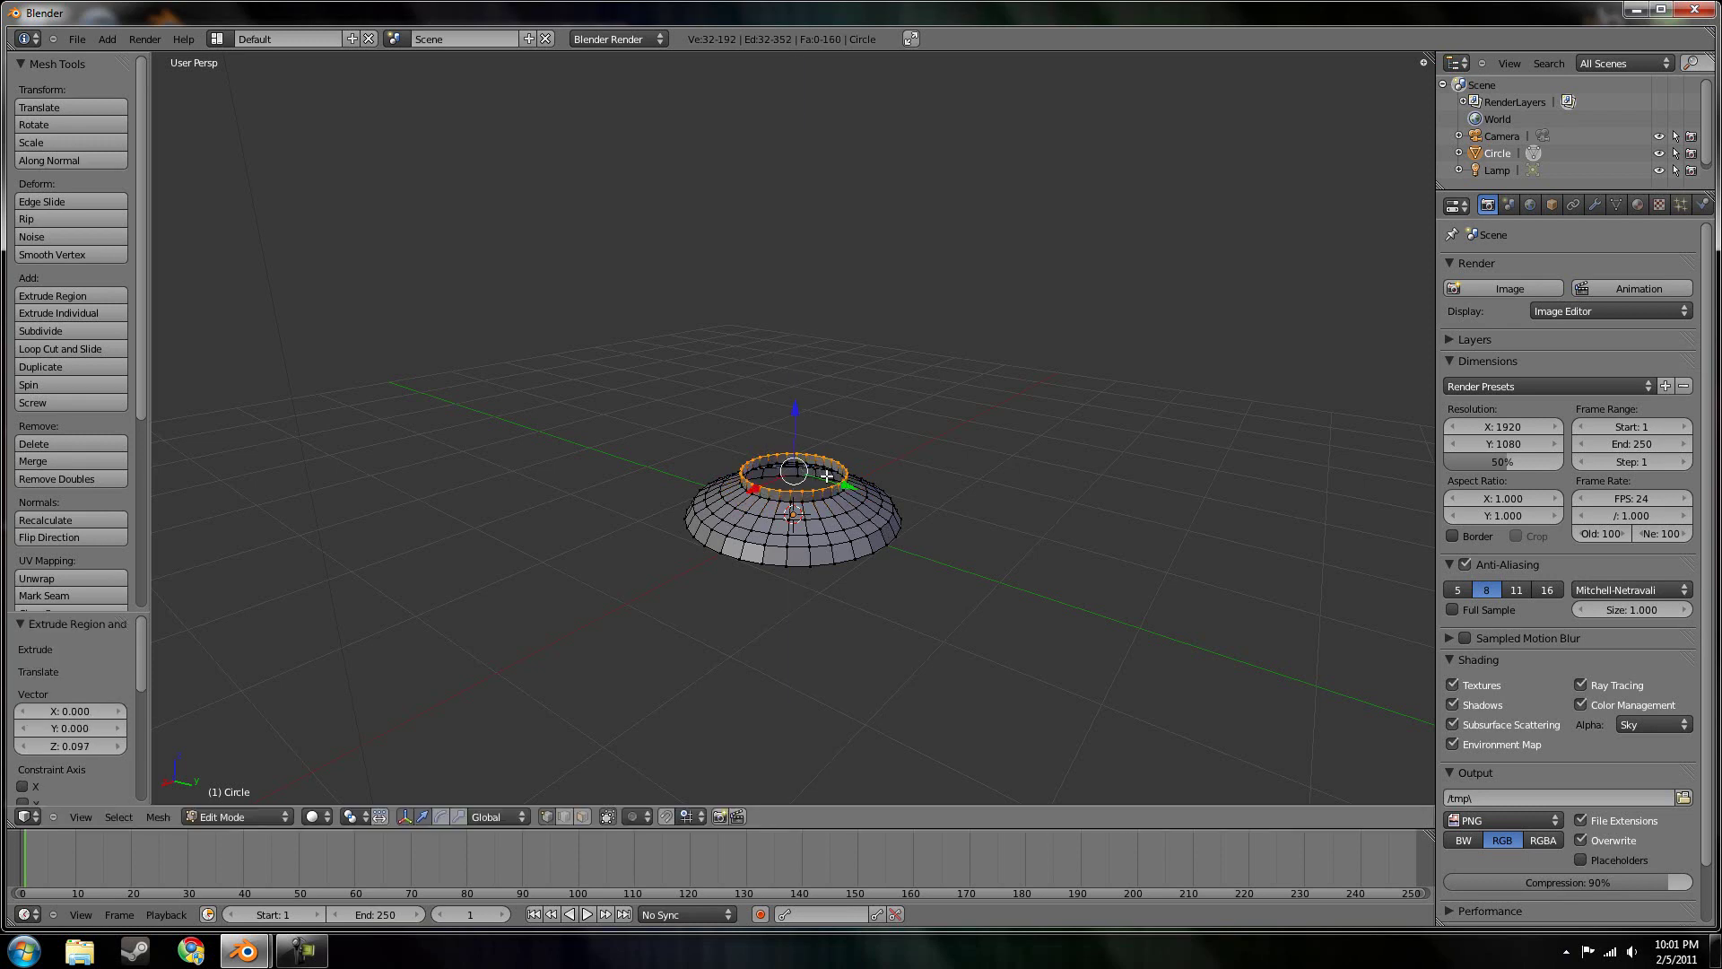
key("s")
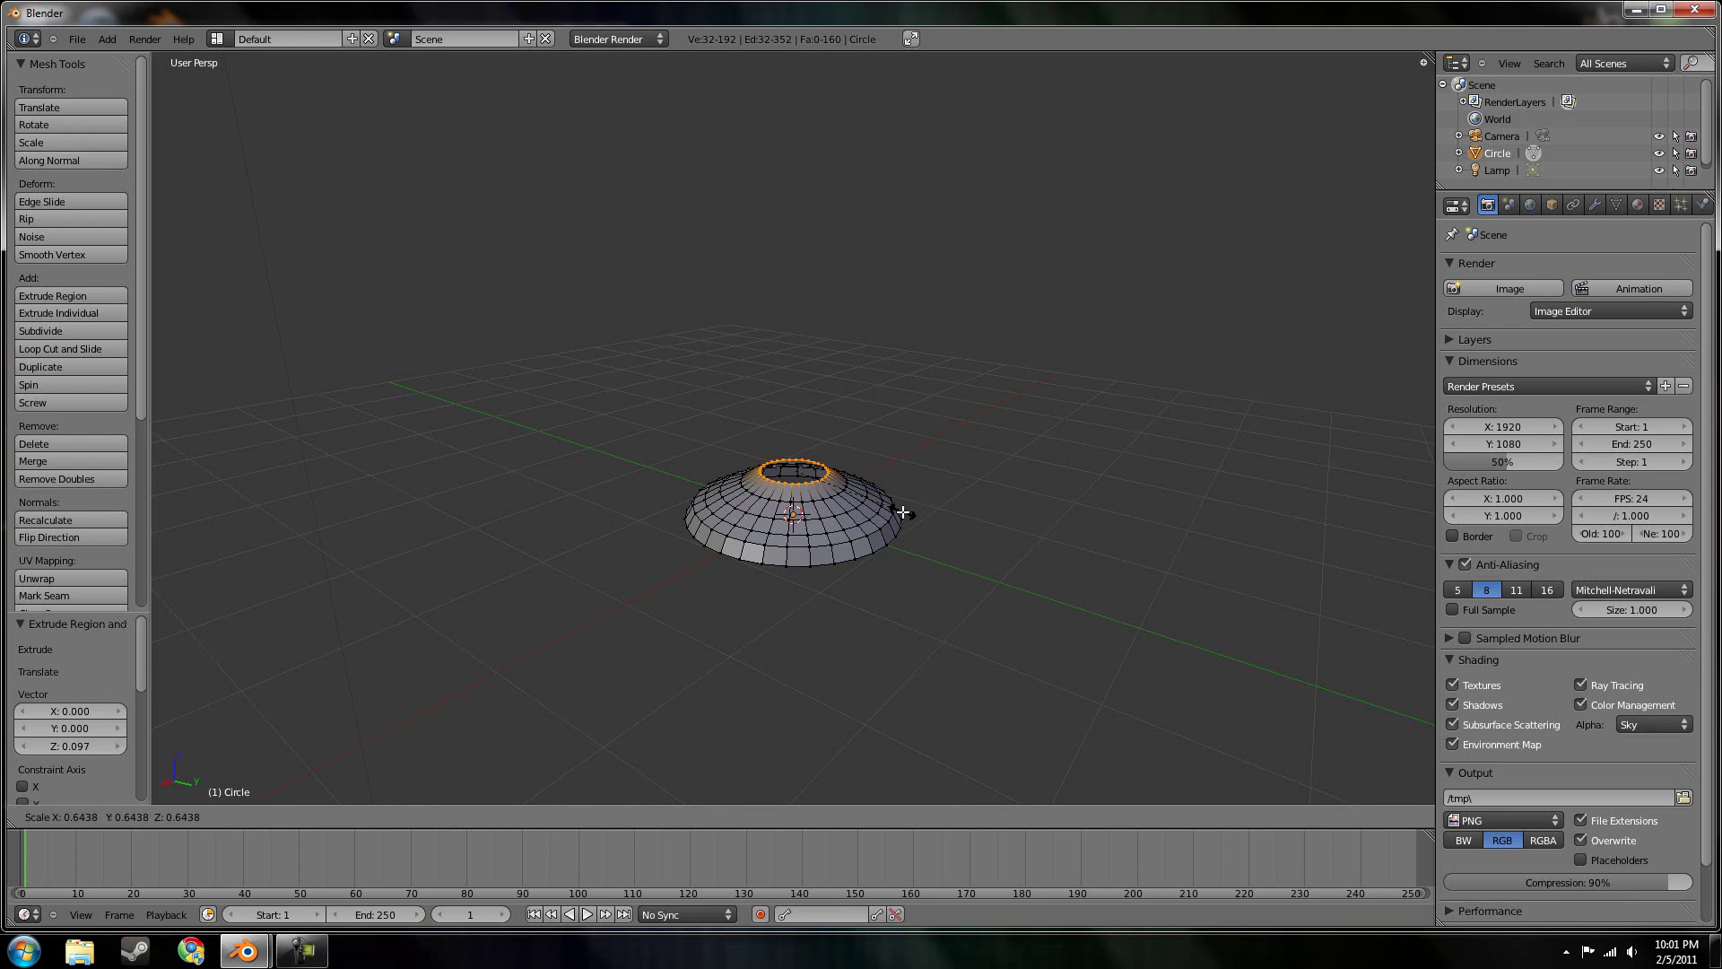
left_click(896, 508)
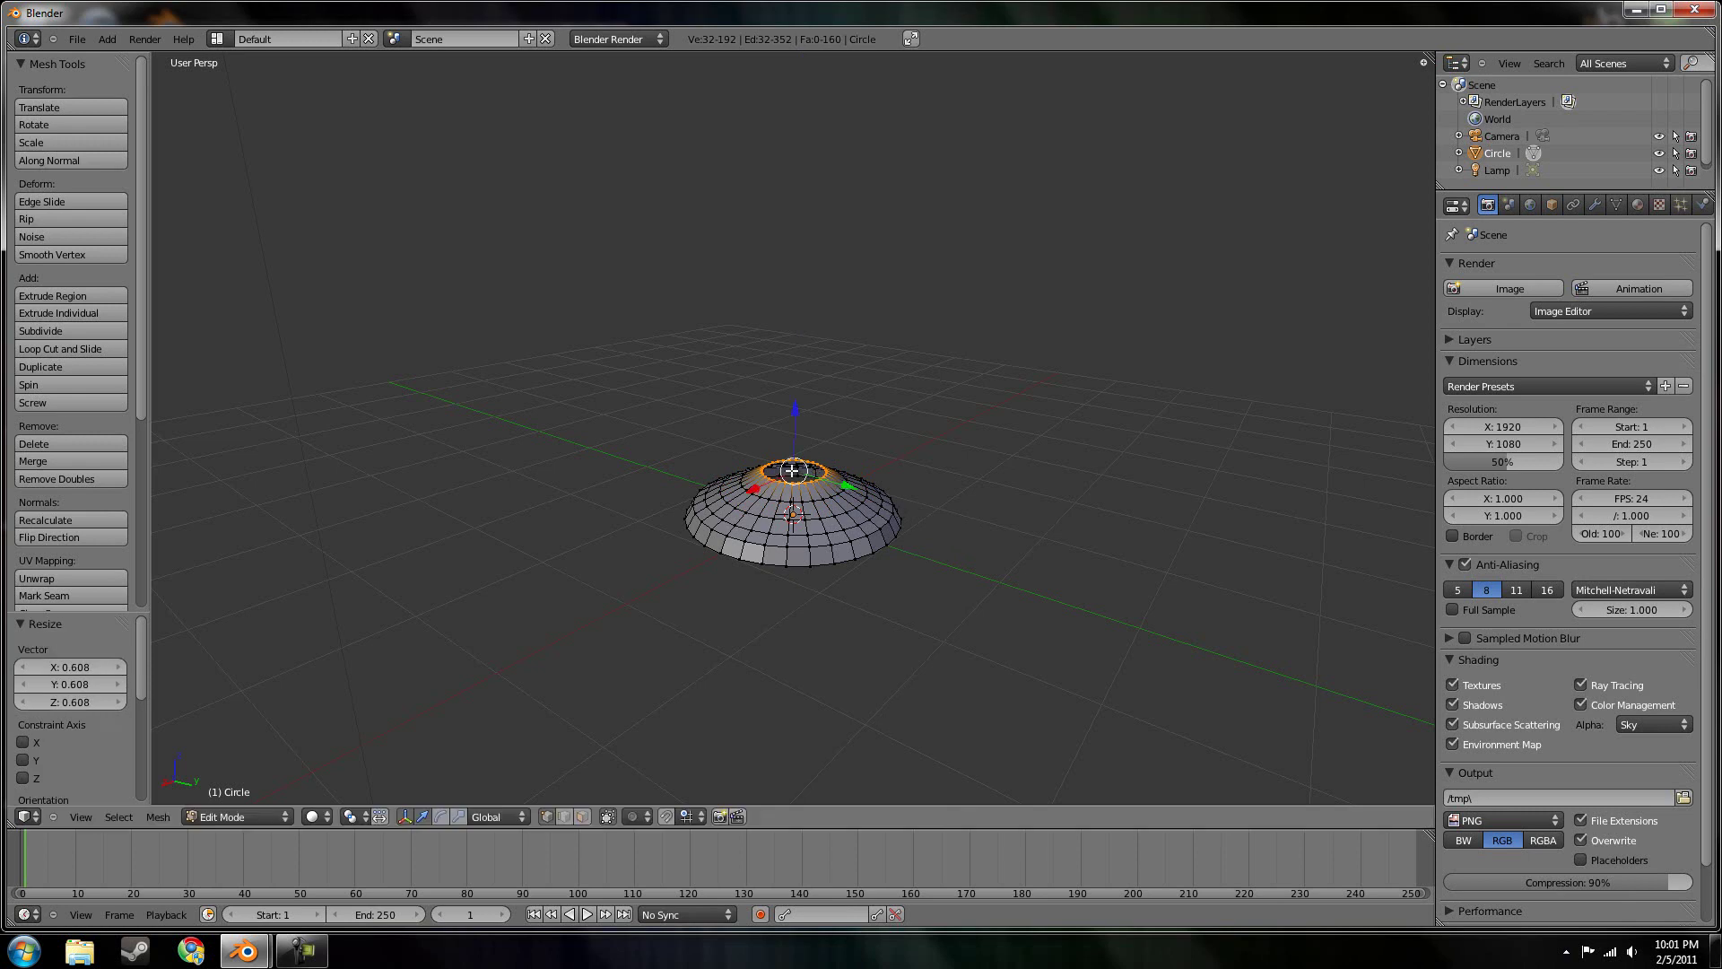
Extrude the stem ring upward along Z and narrow it to 0.603
key("e")
key("z")
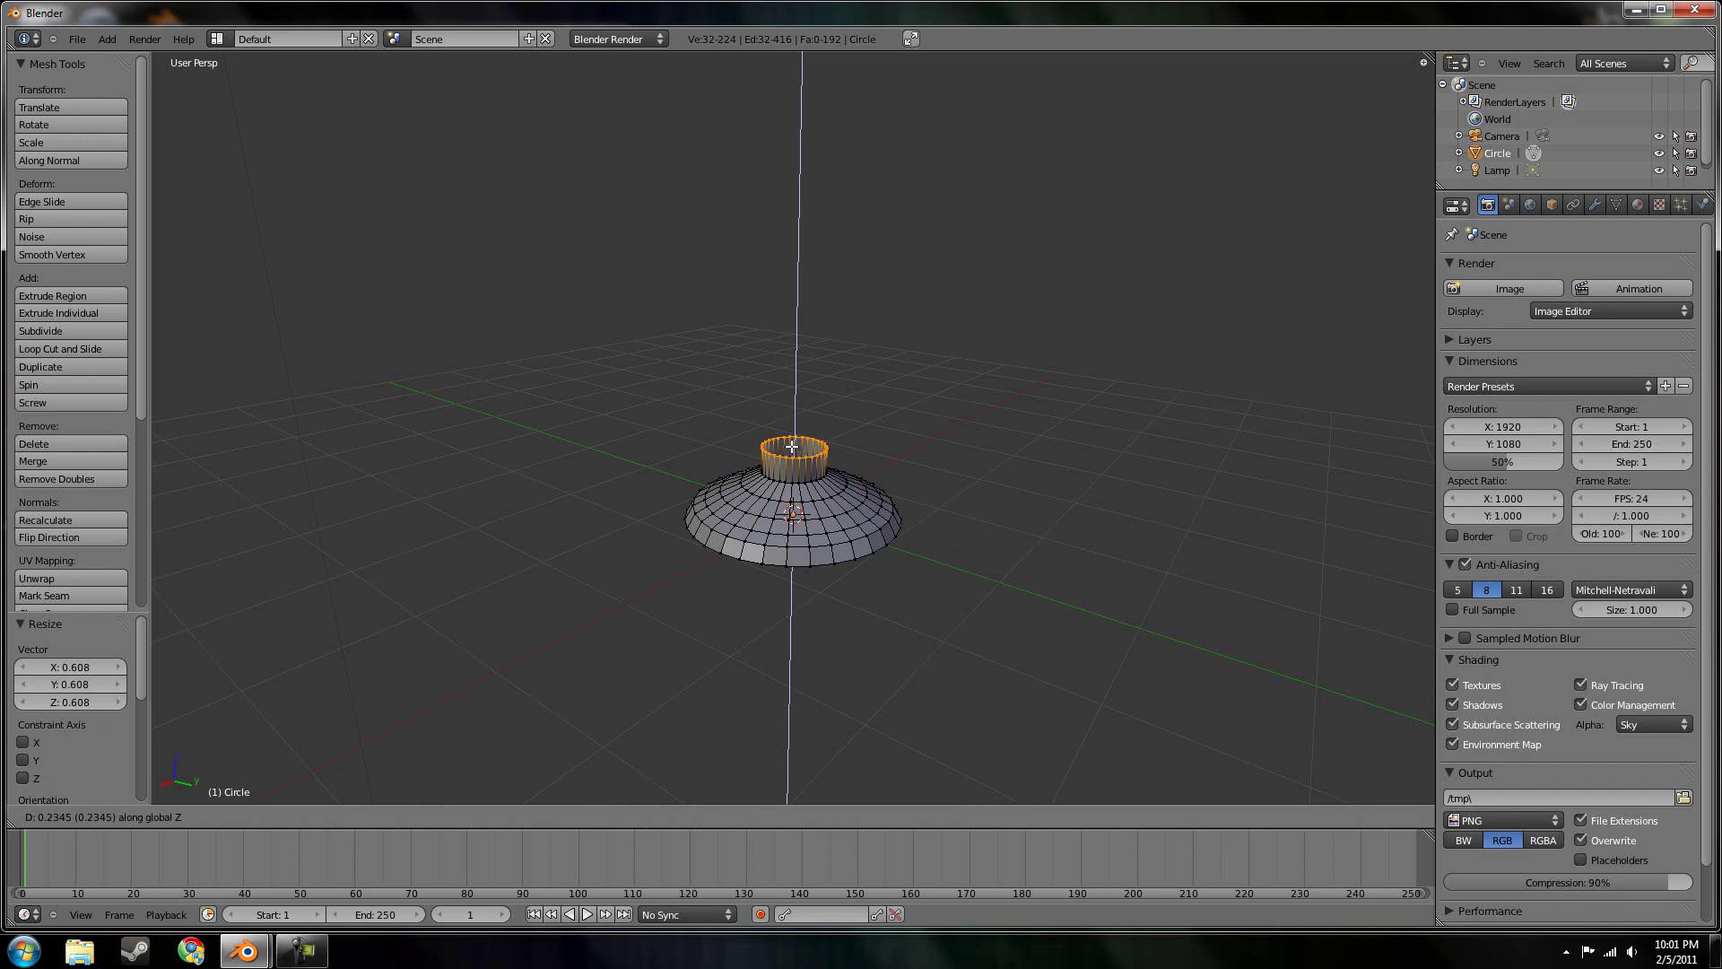
left_click(792, 446)
key("s")
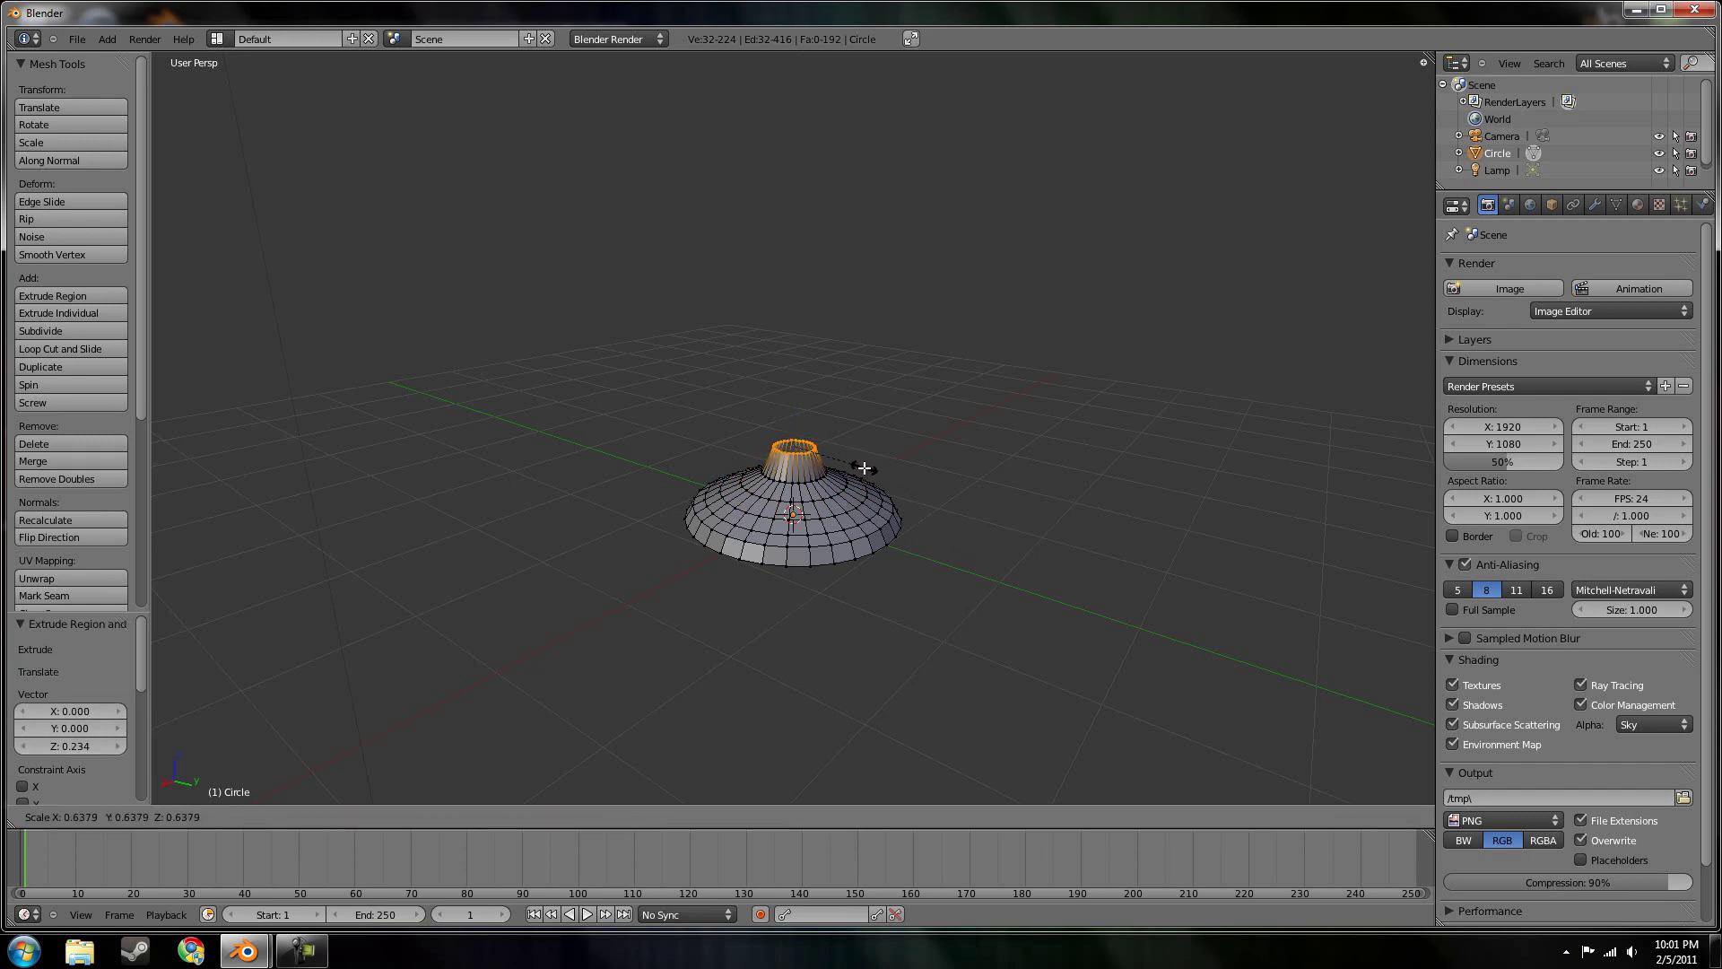
left_click(859, 464)
Extrude the stem straight up along Z to its full height
key("e")
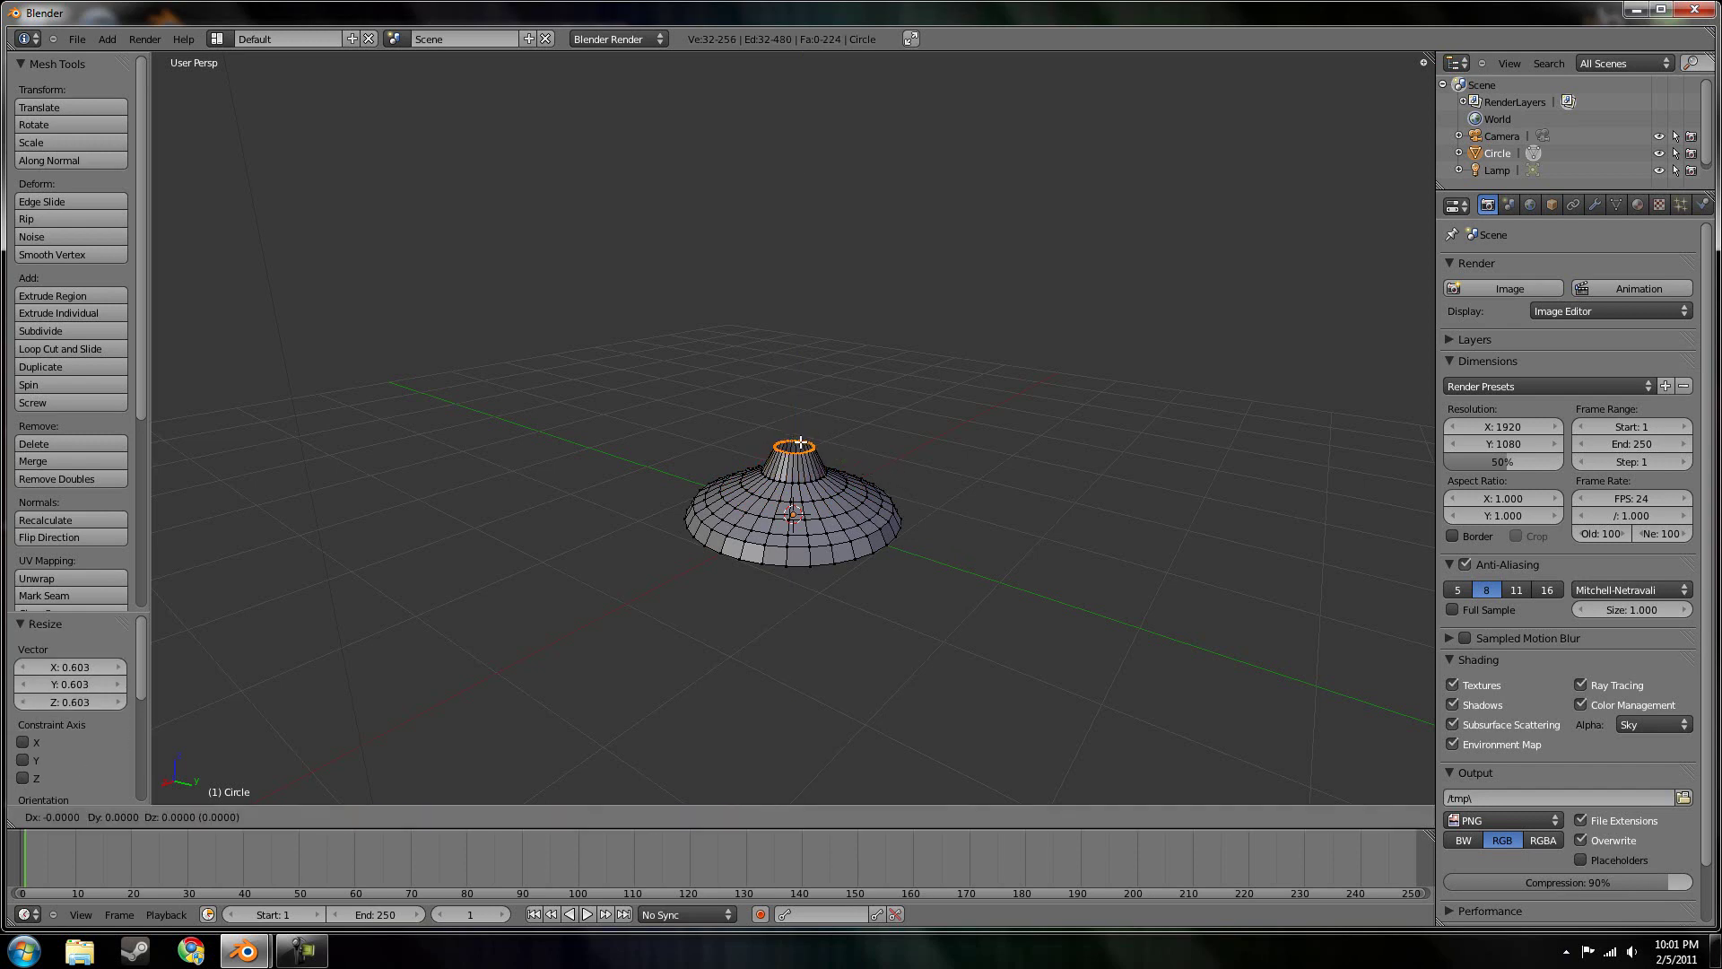
key("z")
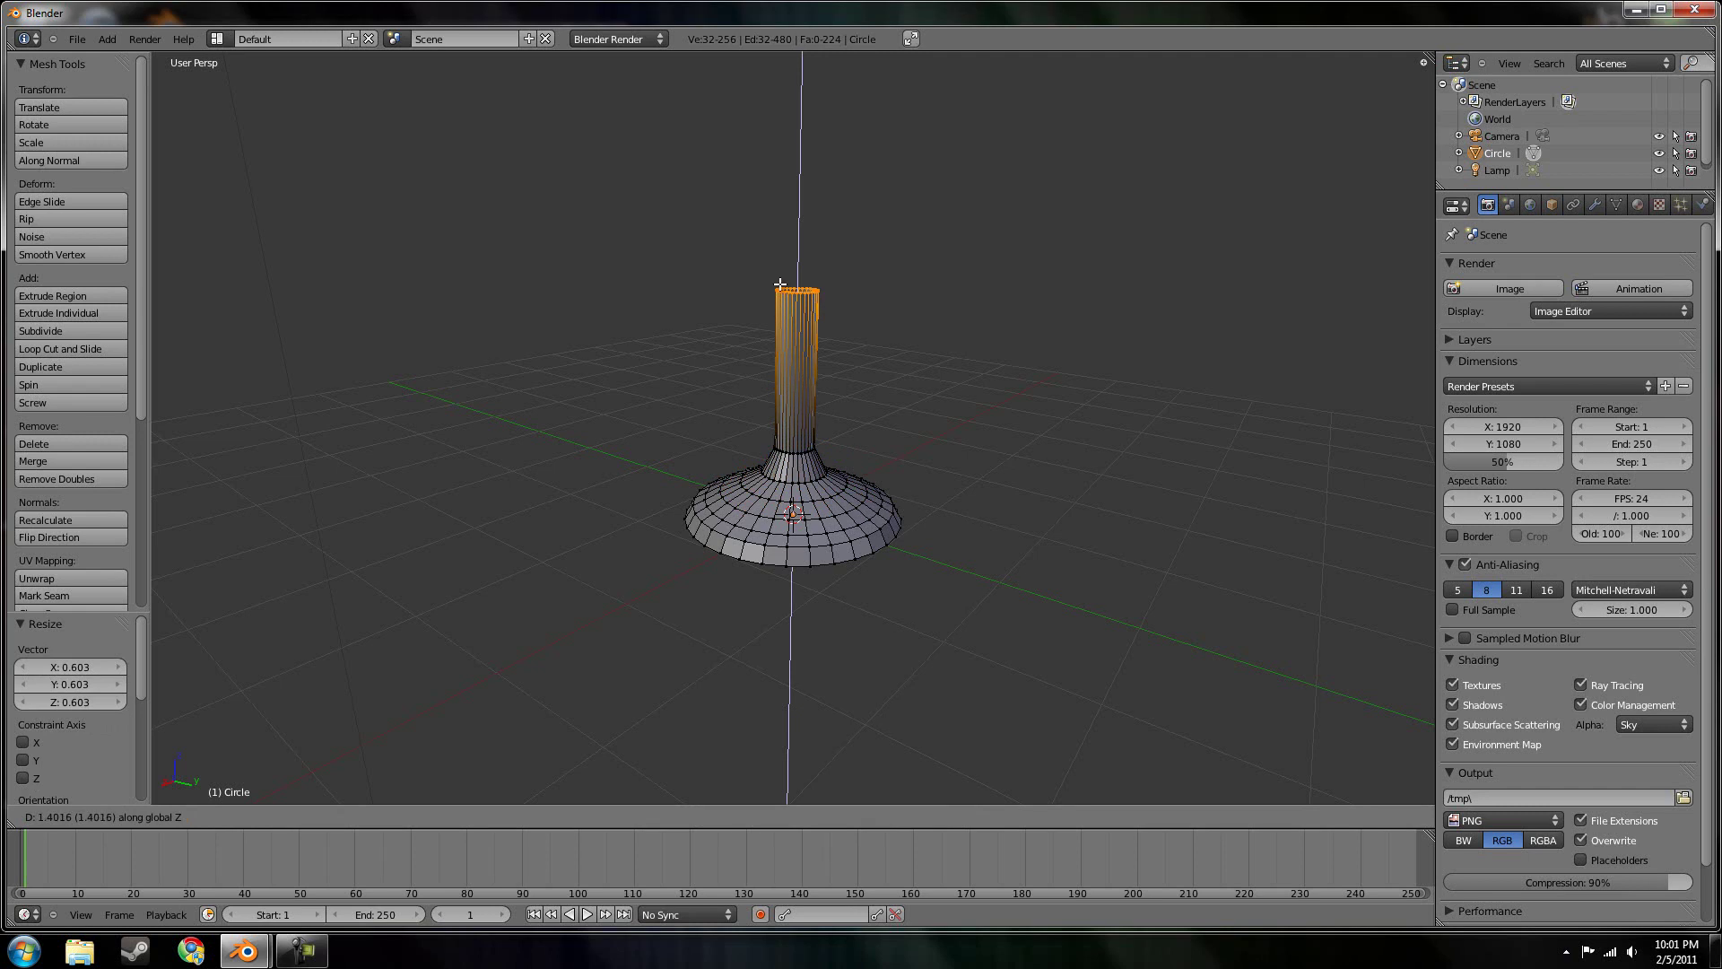
left_click(787, 217)
scroll(908, 304, "down", 2)
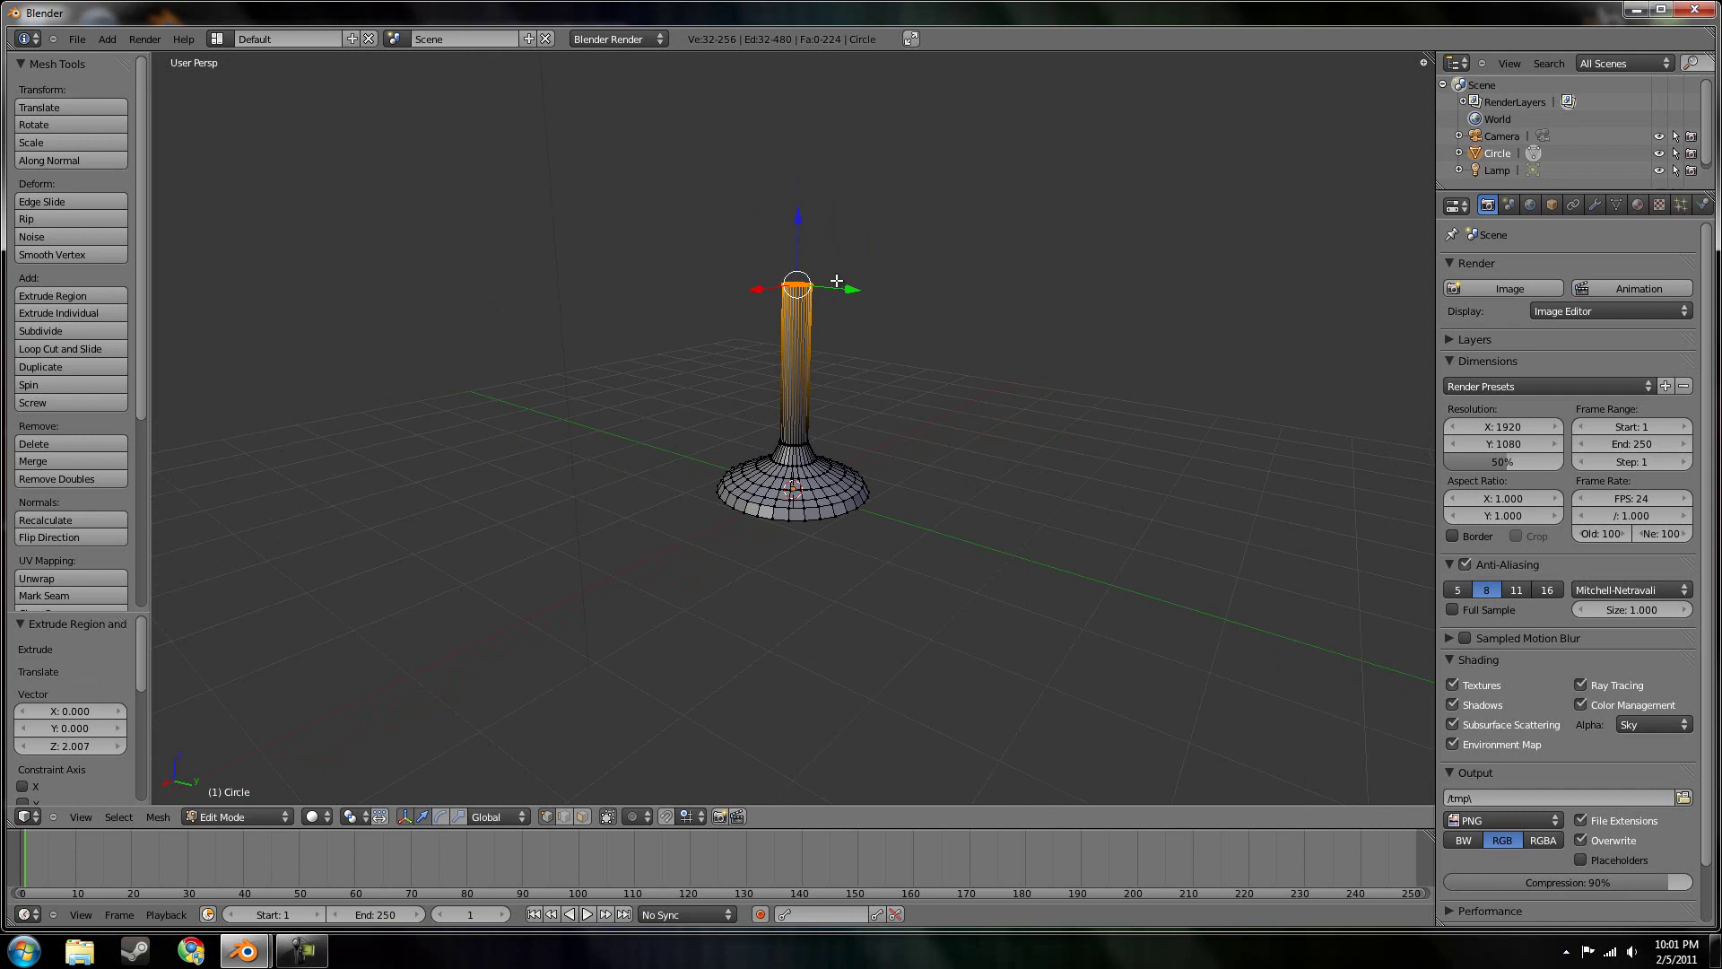
middle_click_drag(926, 363, 847, 330)
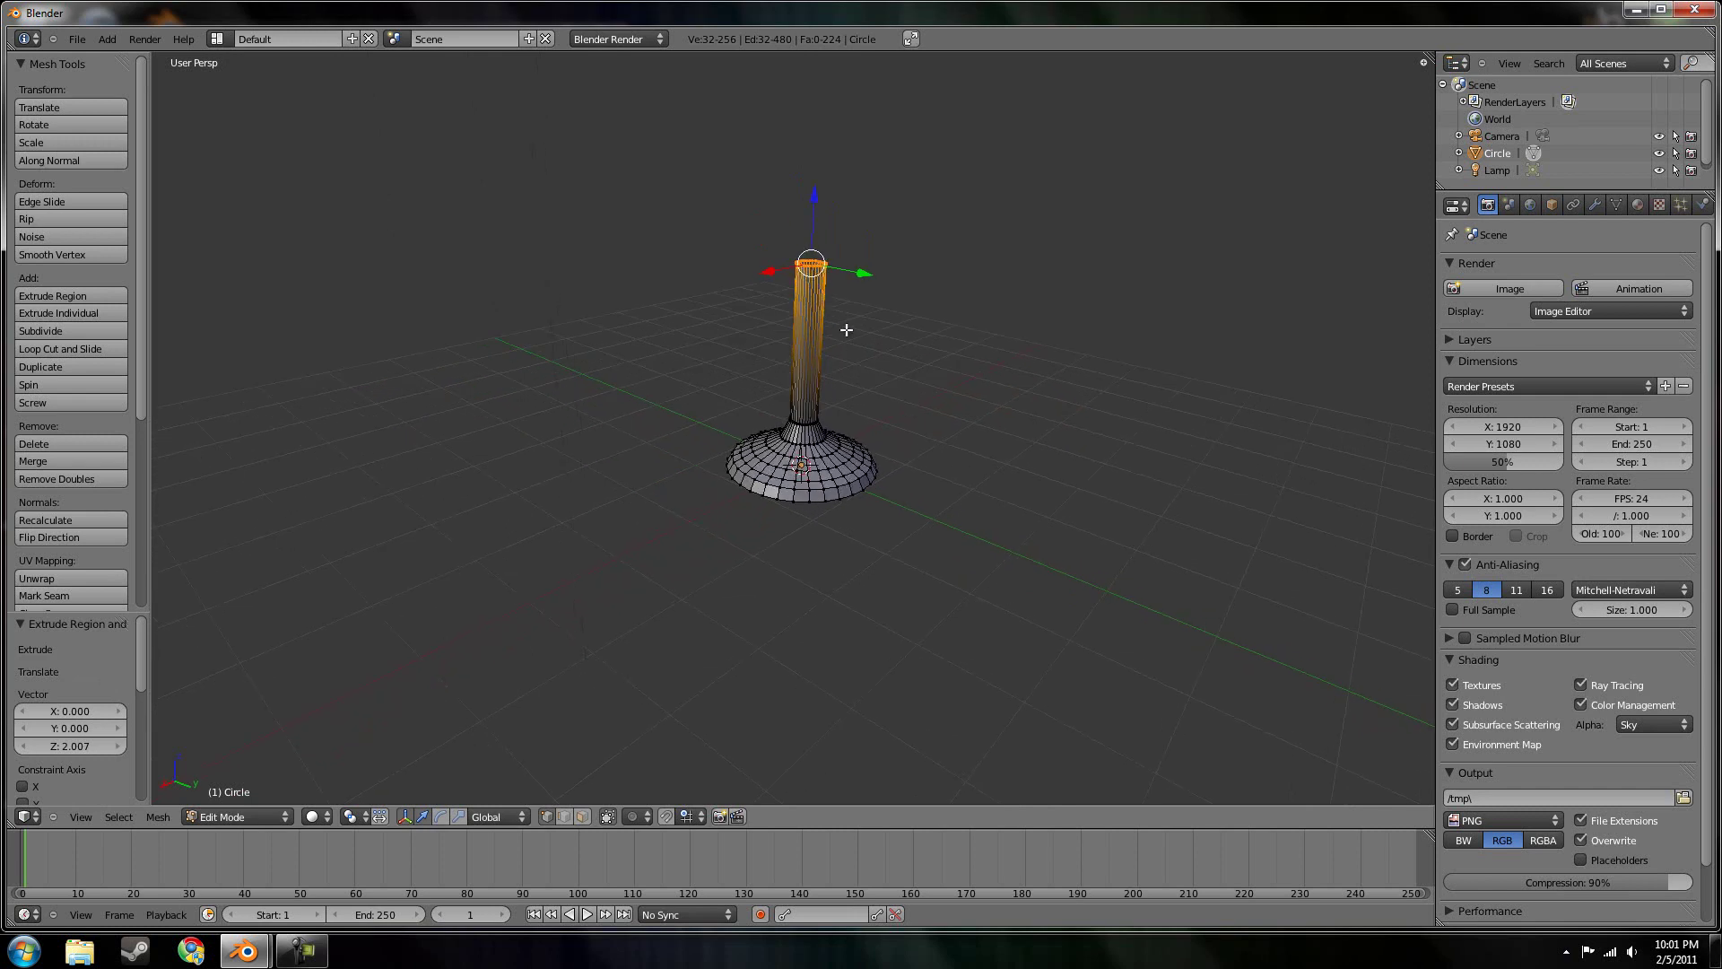
Extrude two rings above the stem, widening them to 1.373 and 1.751
key("e")
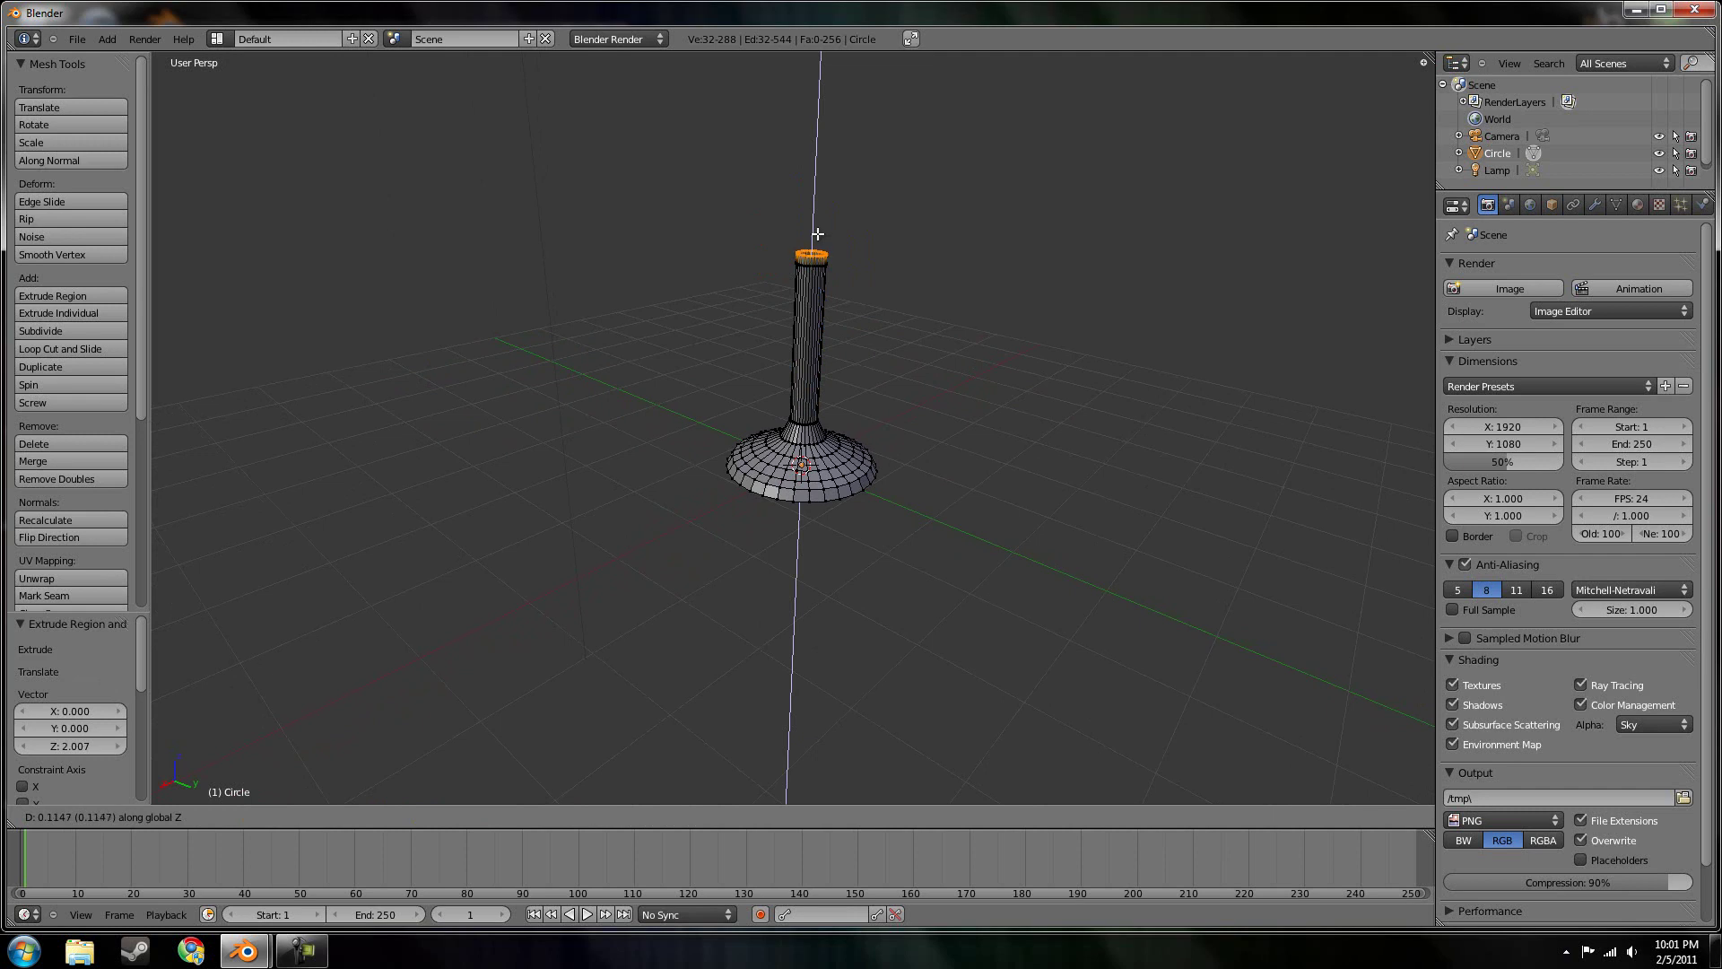
left_click(818, 235)
key("s")
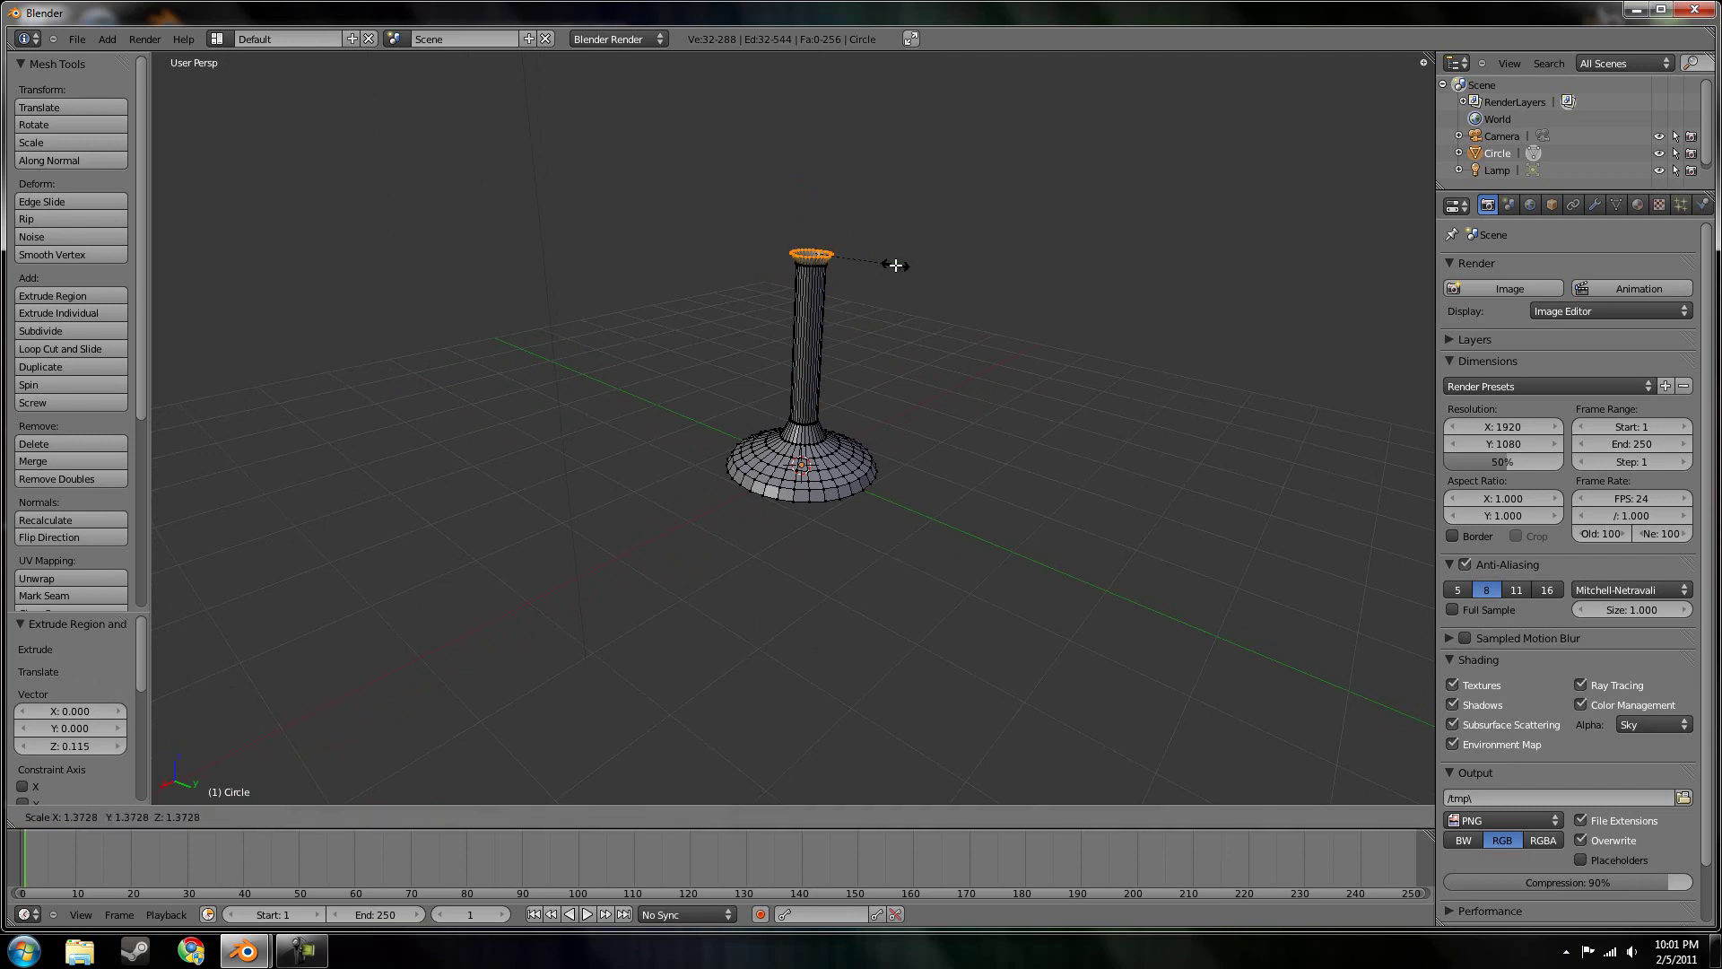
left_click(892, 260)
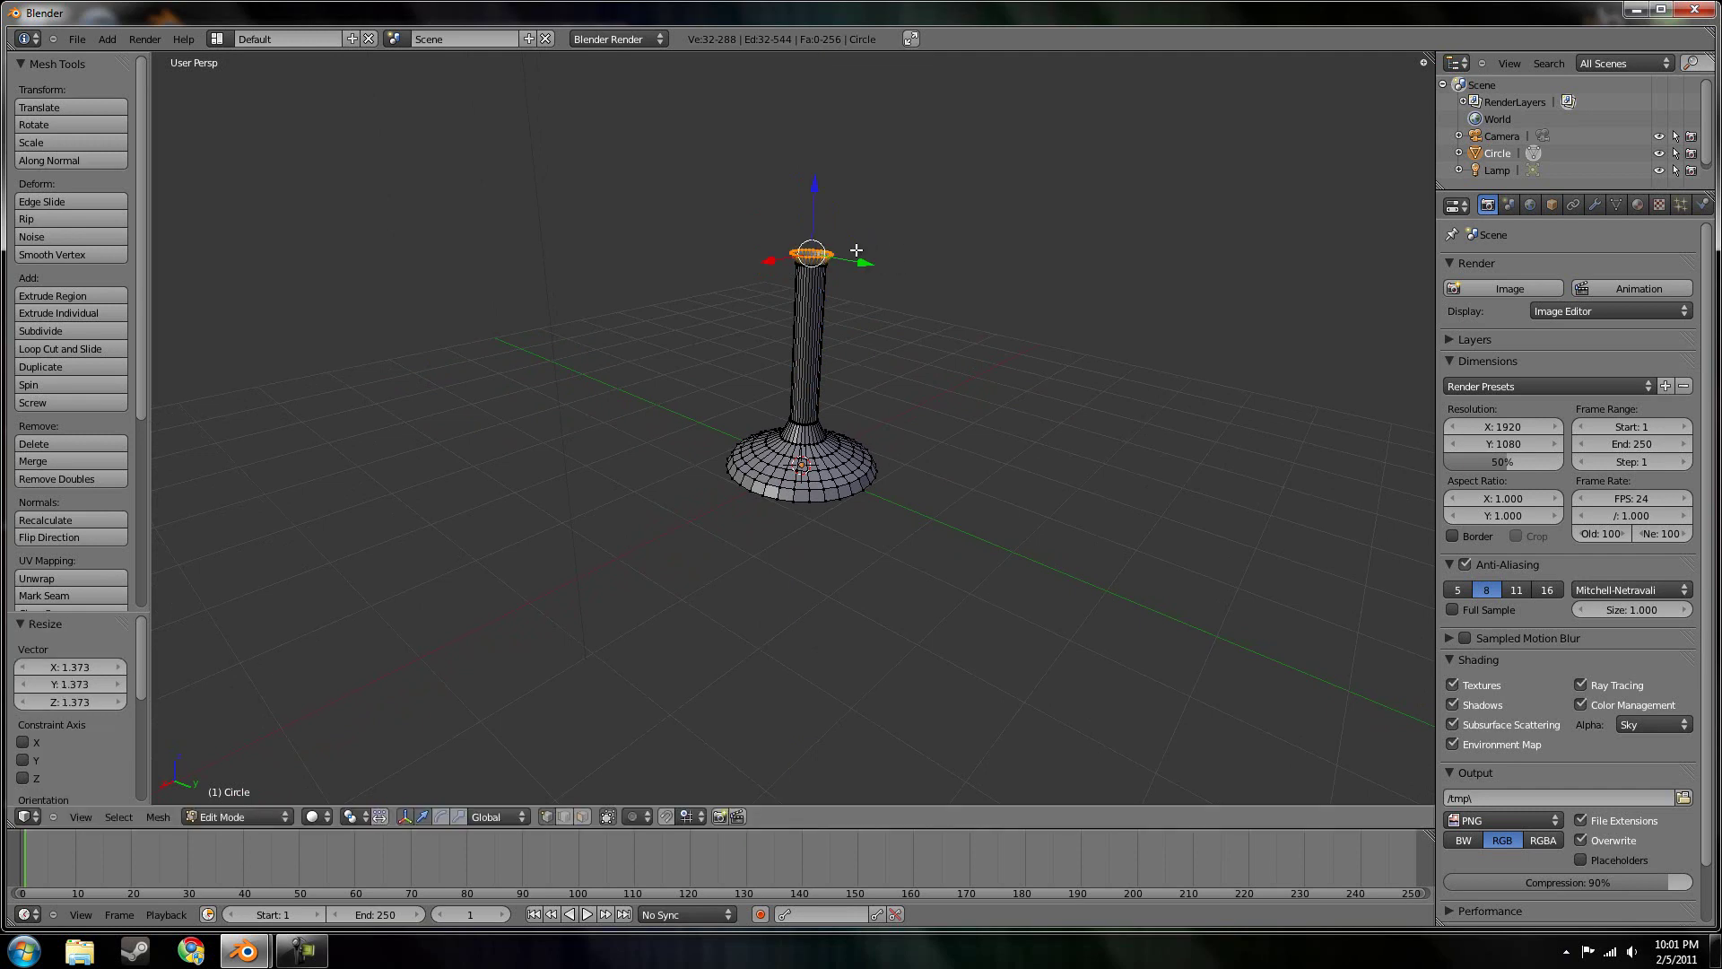
key("e")
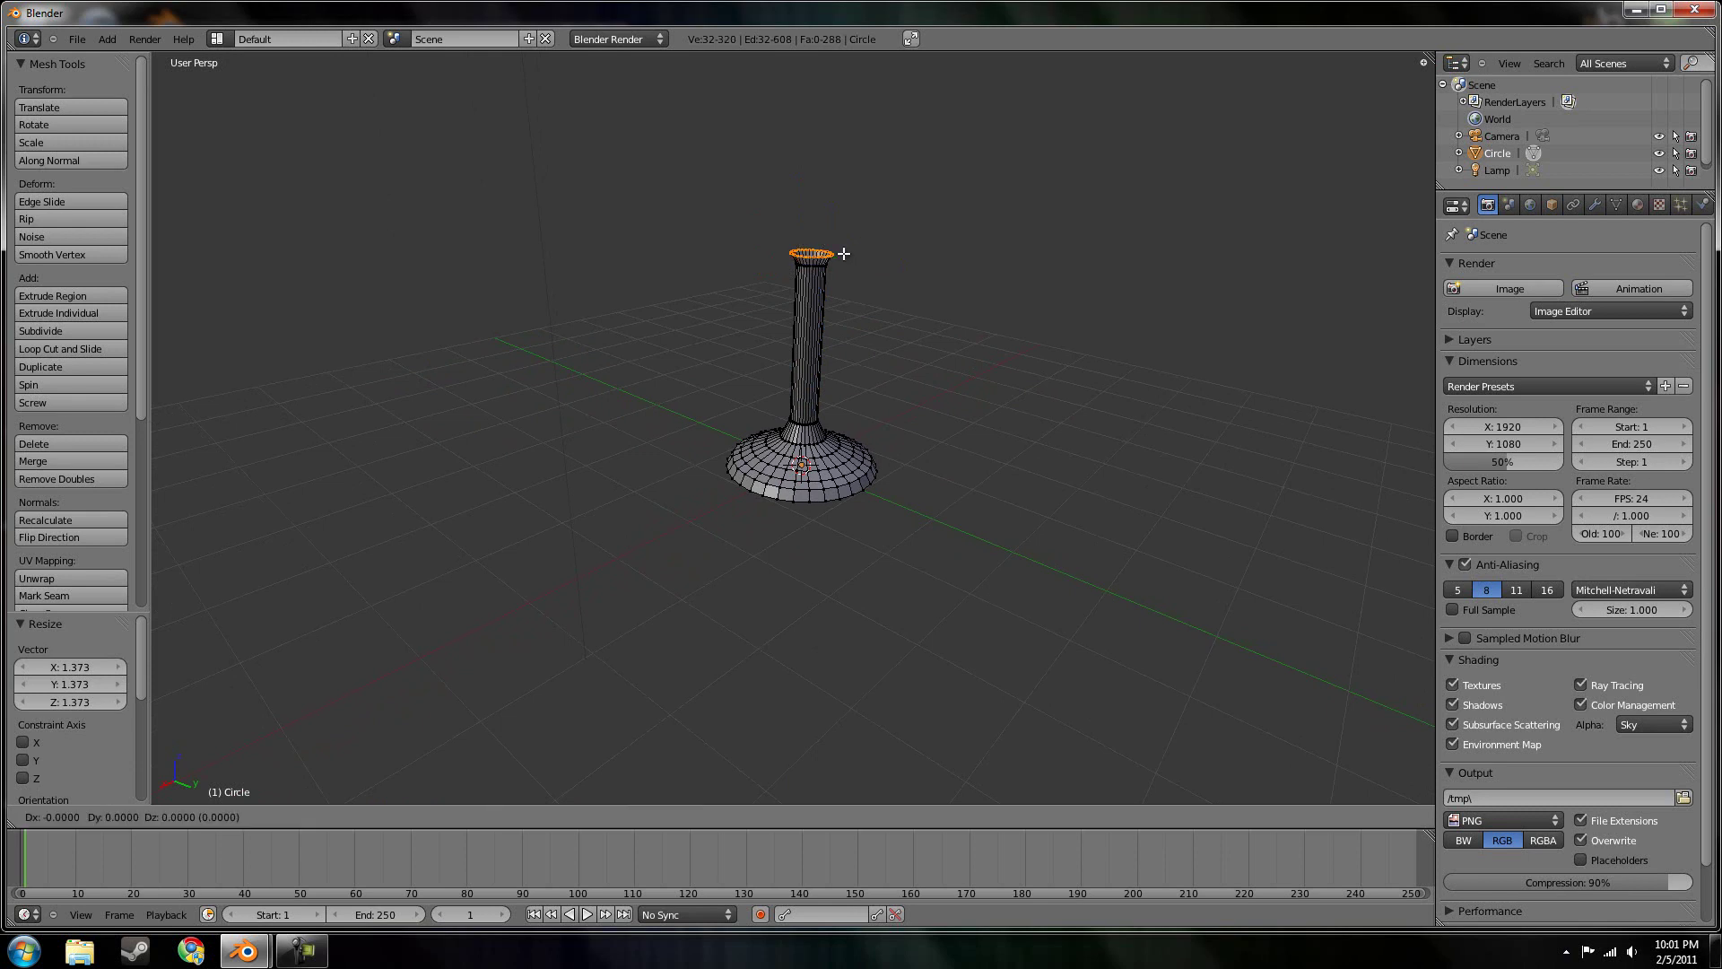
left_click(835, 241)
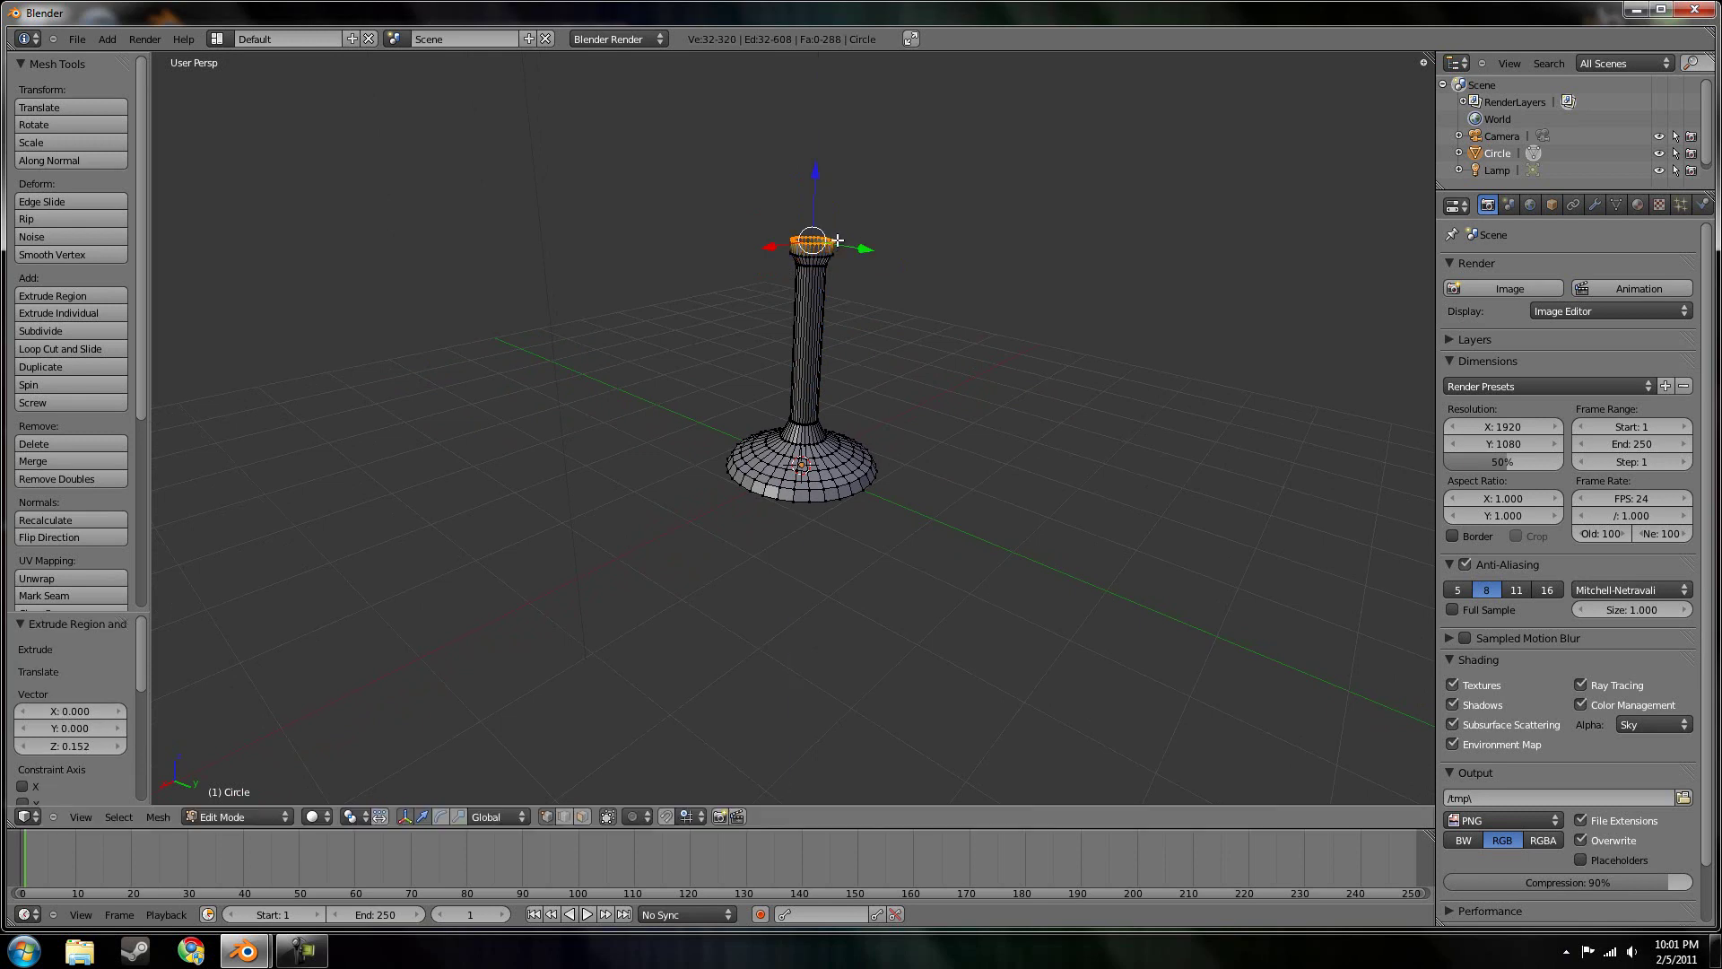
key("s")
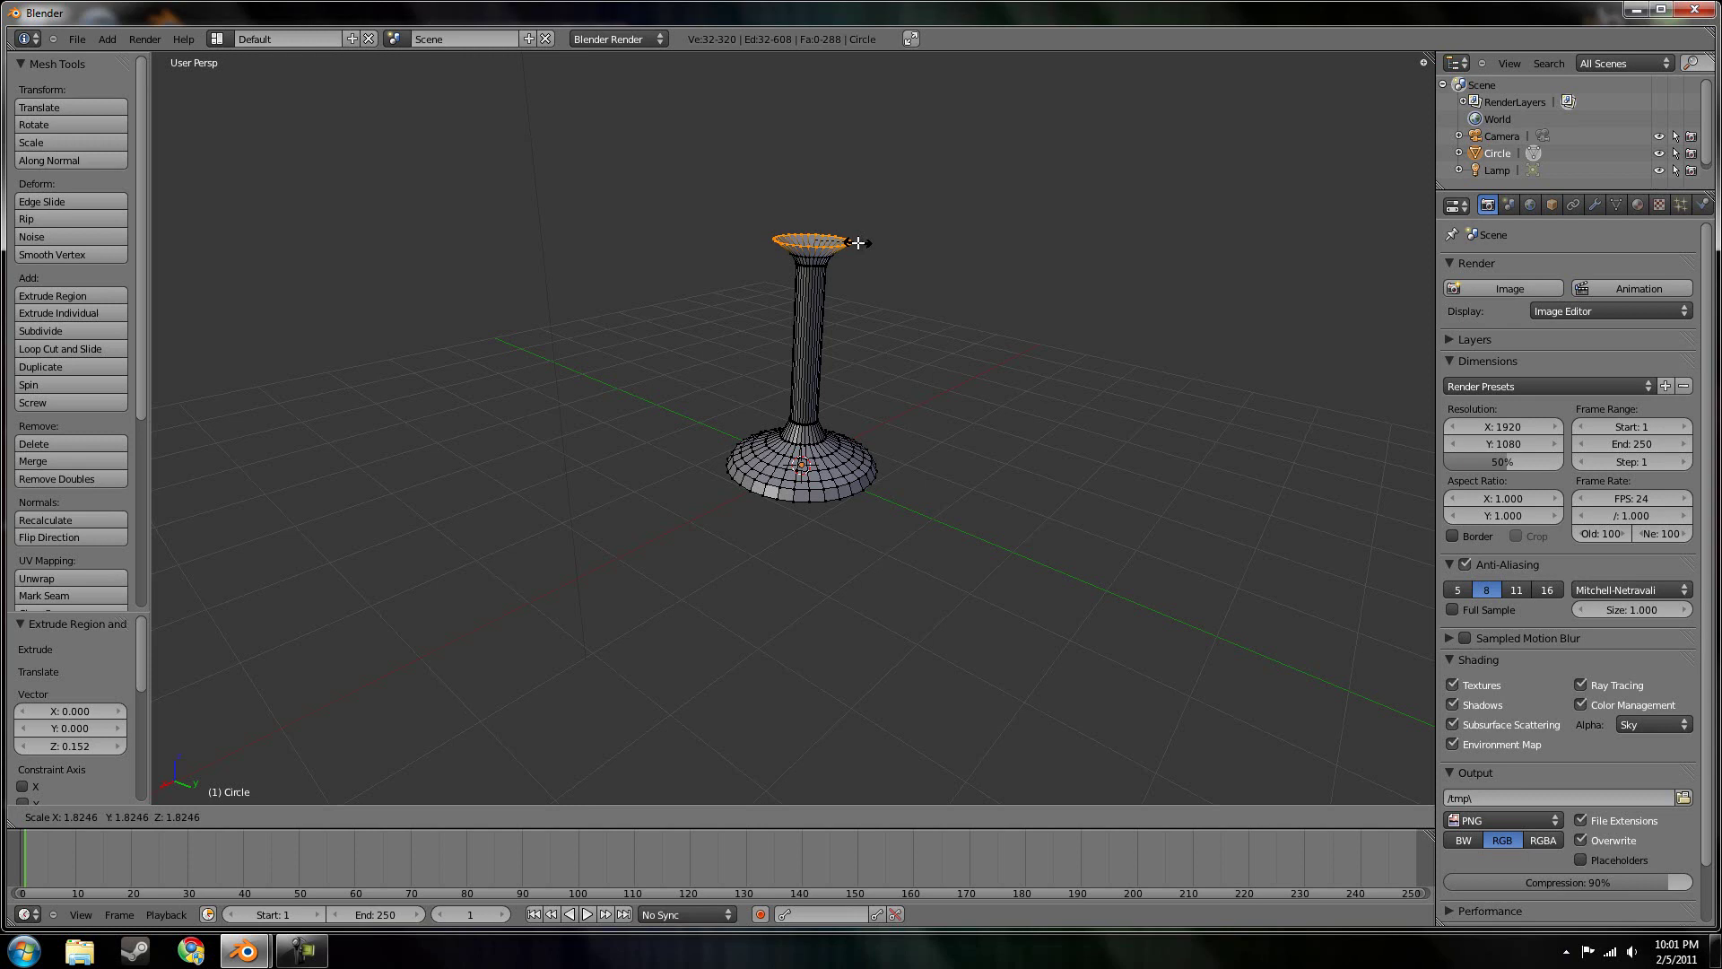
left_click(857, 242)
Extrude two more rings 0.131 and 0.151 higher, scaled to 1.336 and 1.380
key("e")
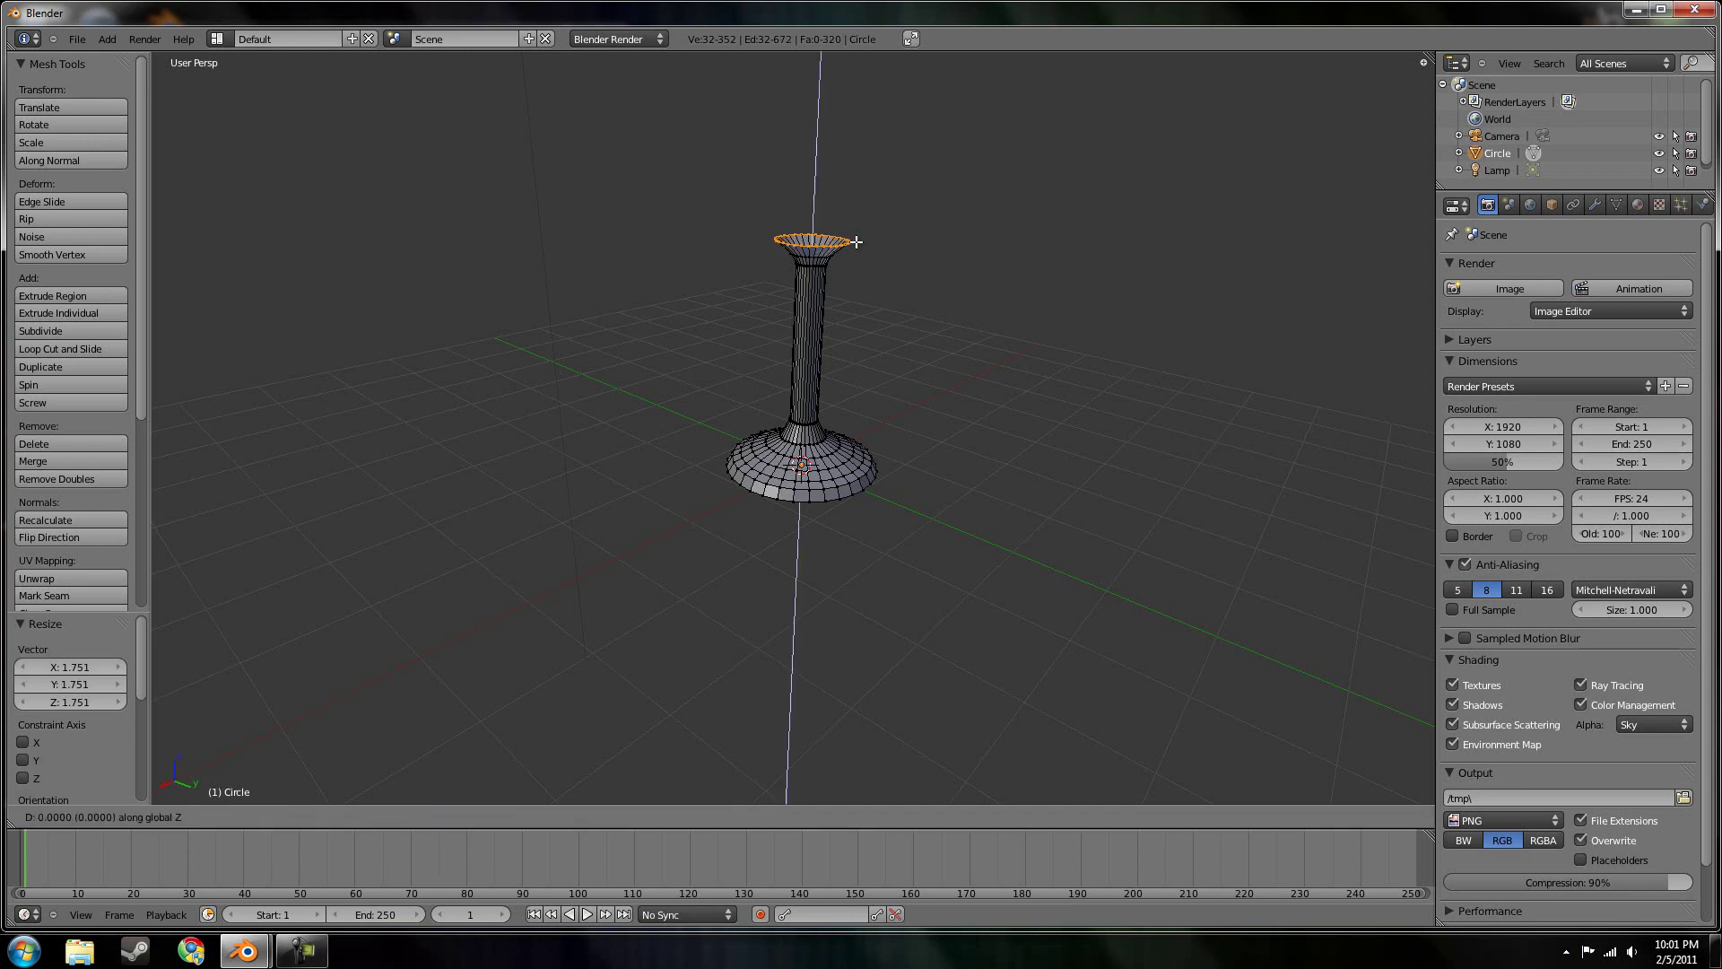
left_click(860, 229)
key("s")
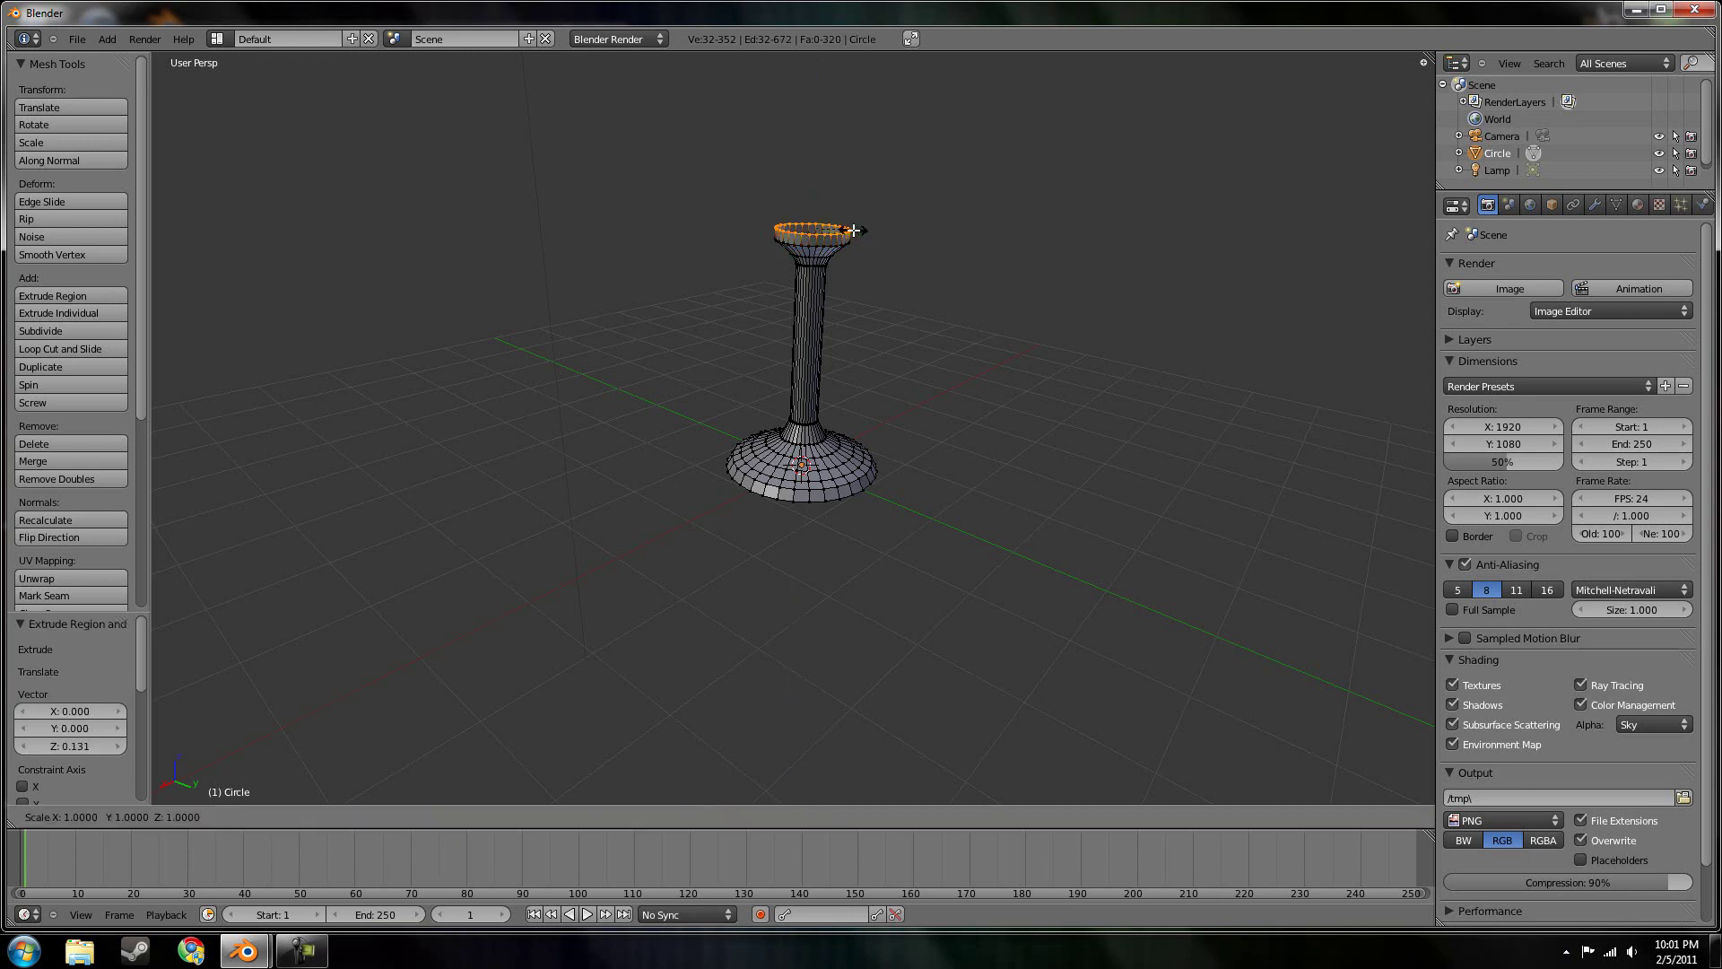
left_click(867, 226)
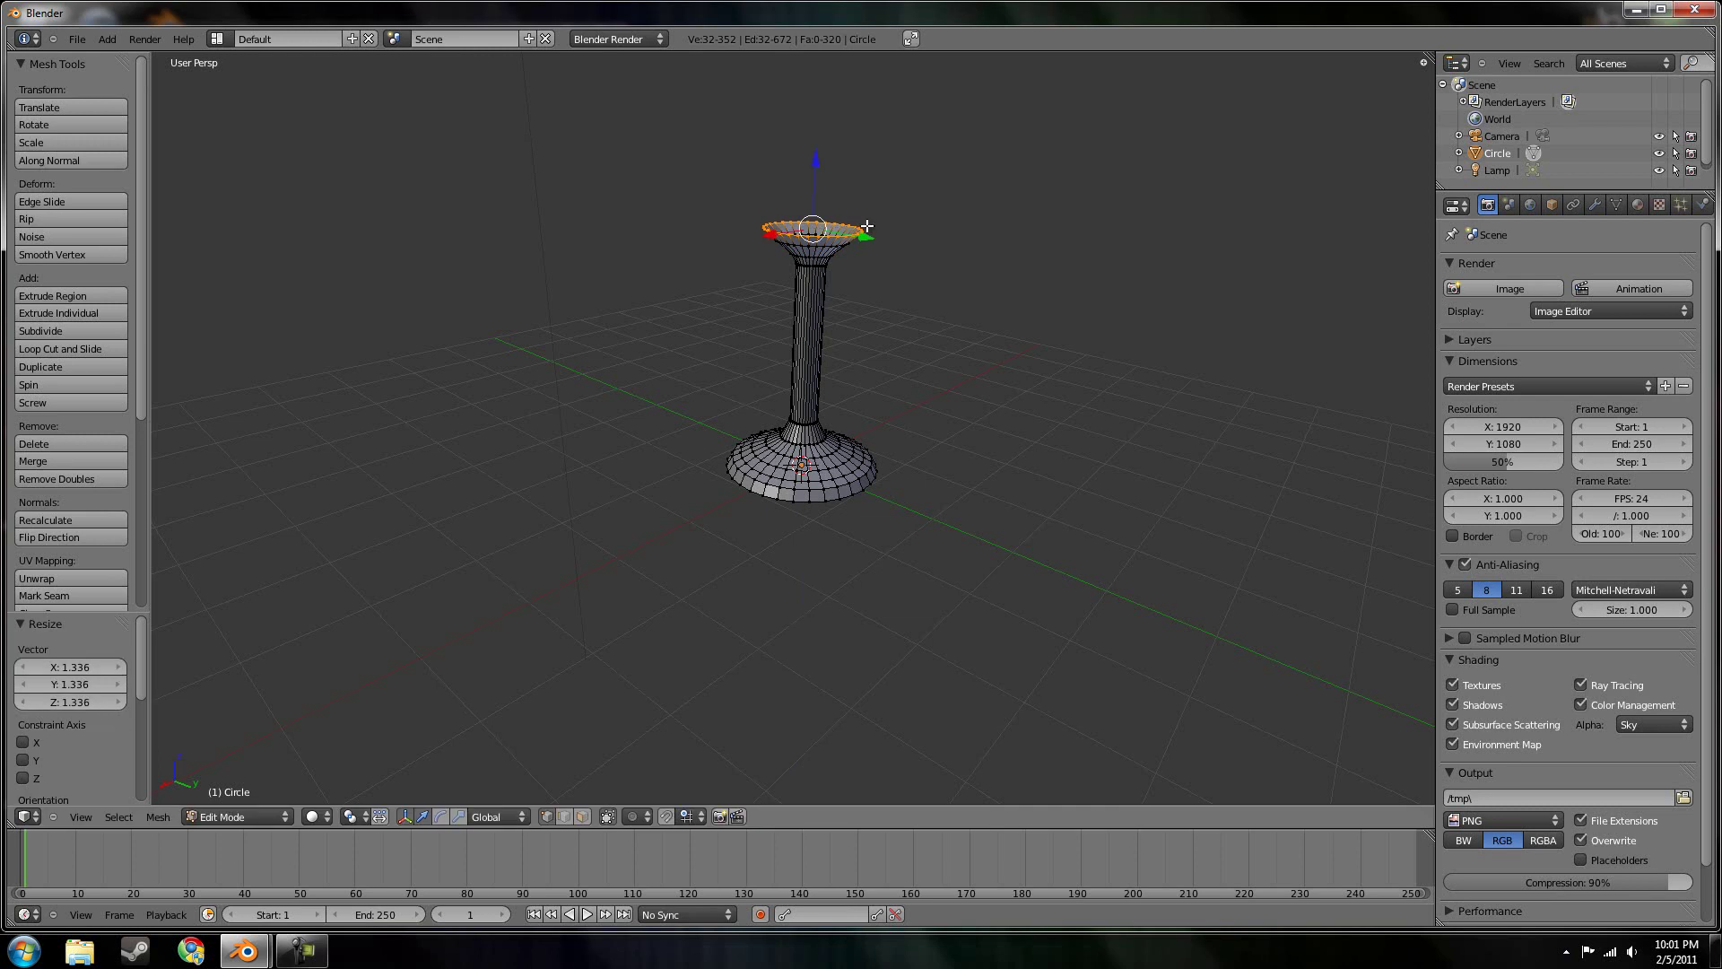
key("e")
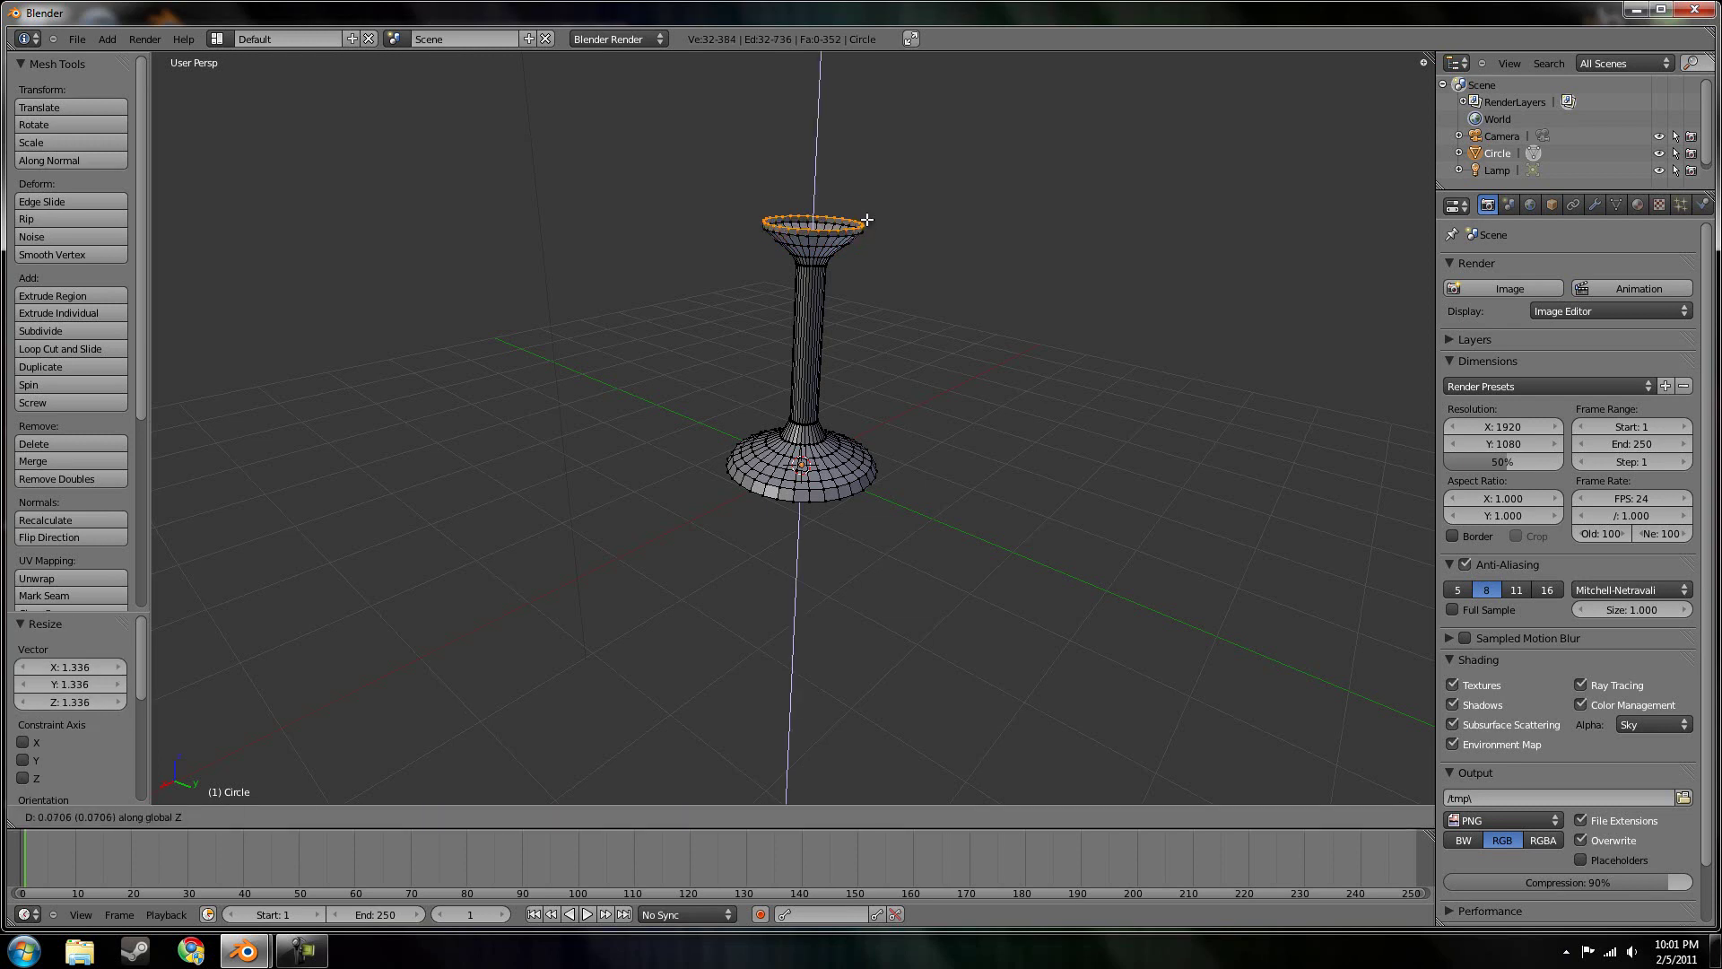
left_click(867, 212)
key("s")
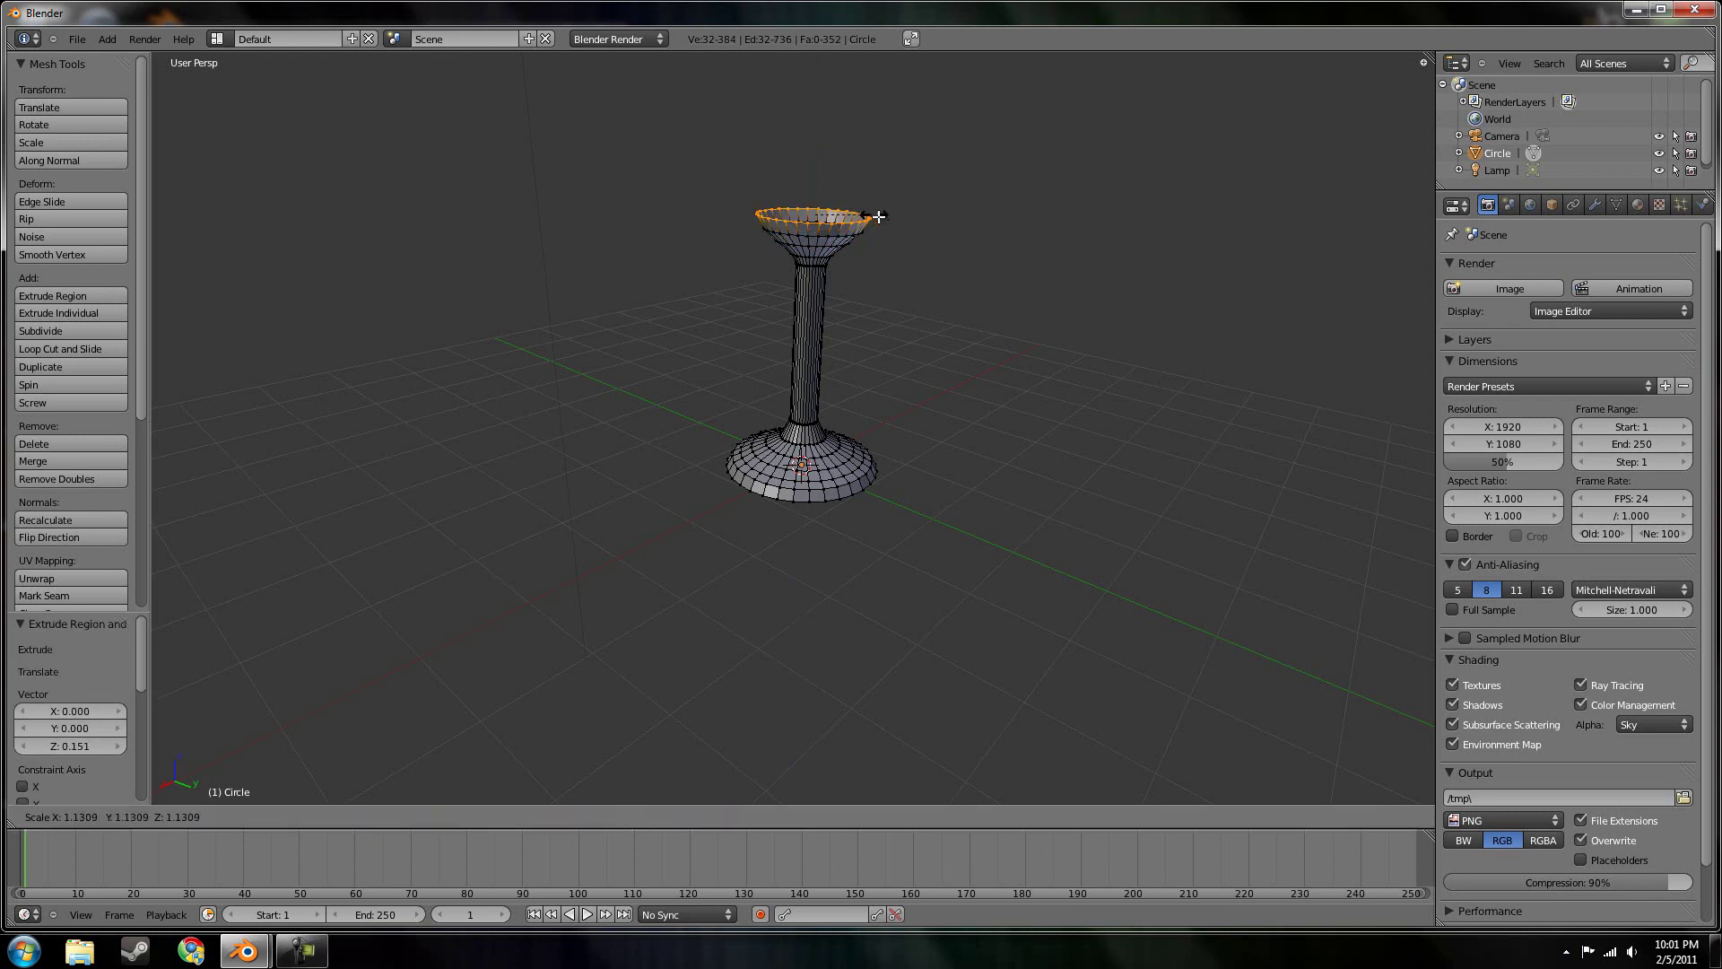
left_click(887, 216)
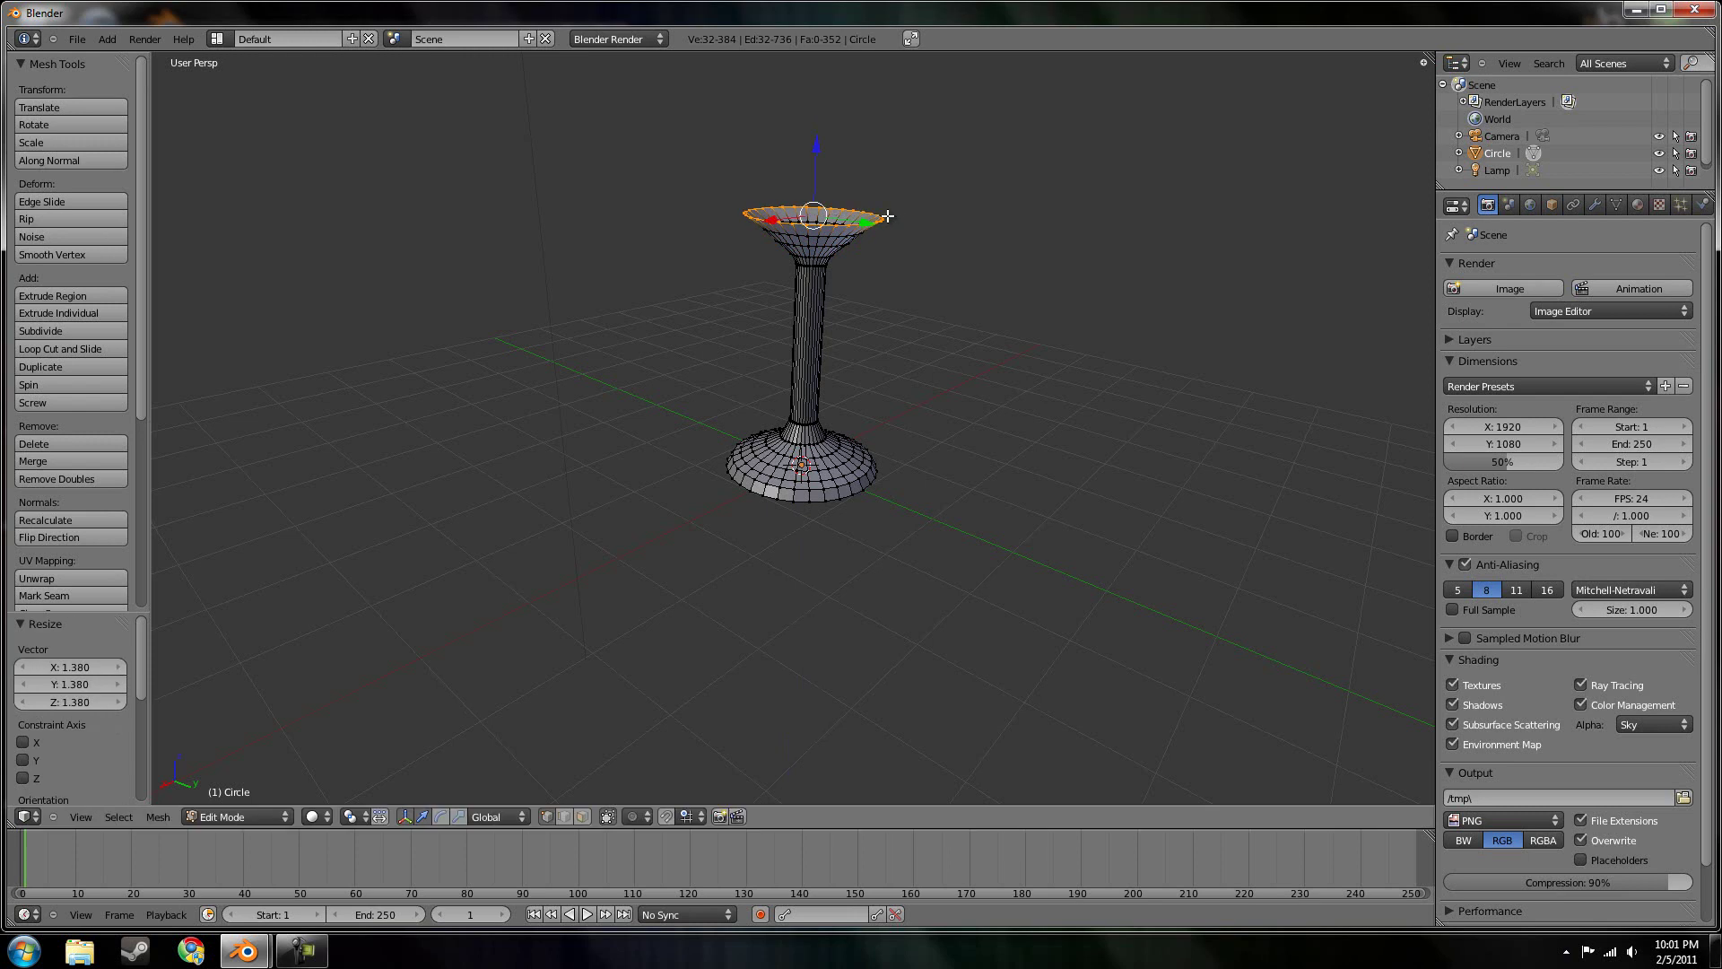
Add two bowl rings 0.158 and 0.242 higher, scaled to 1.110 and 1.056
key("e")
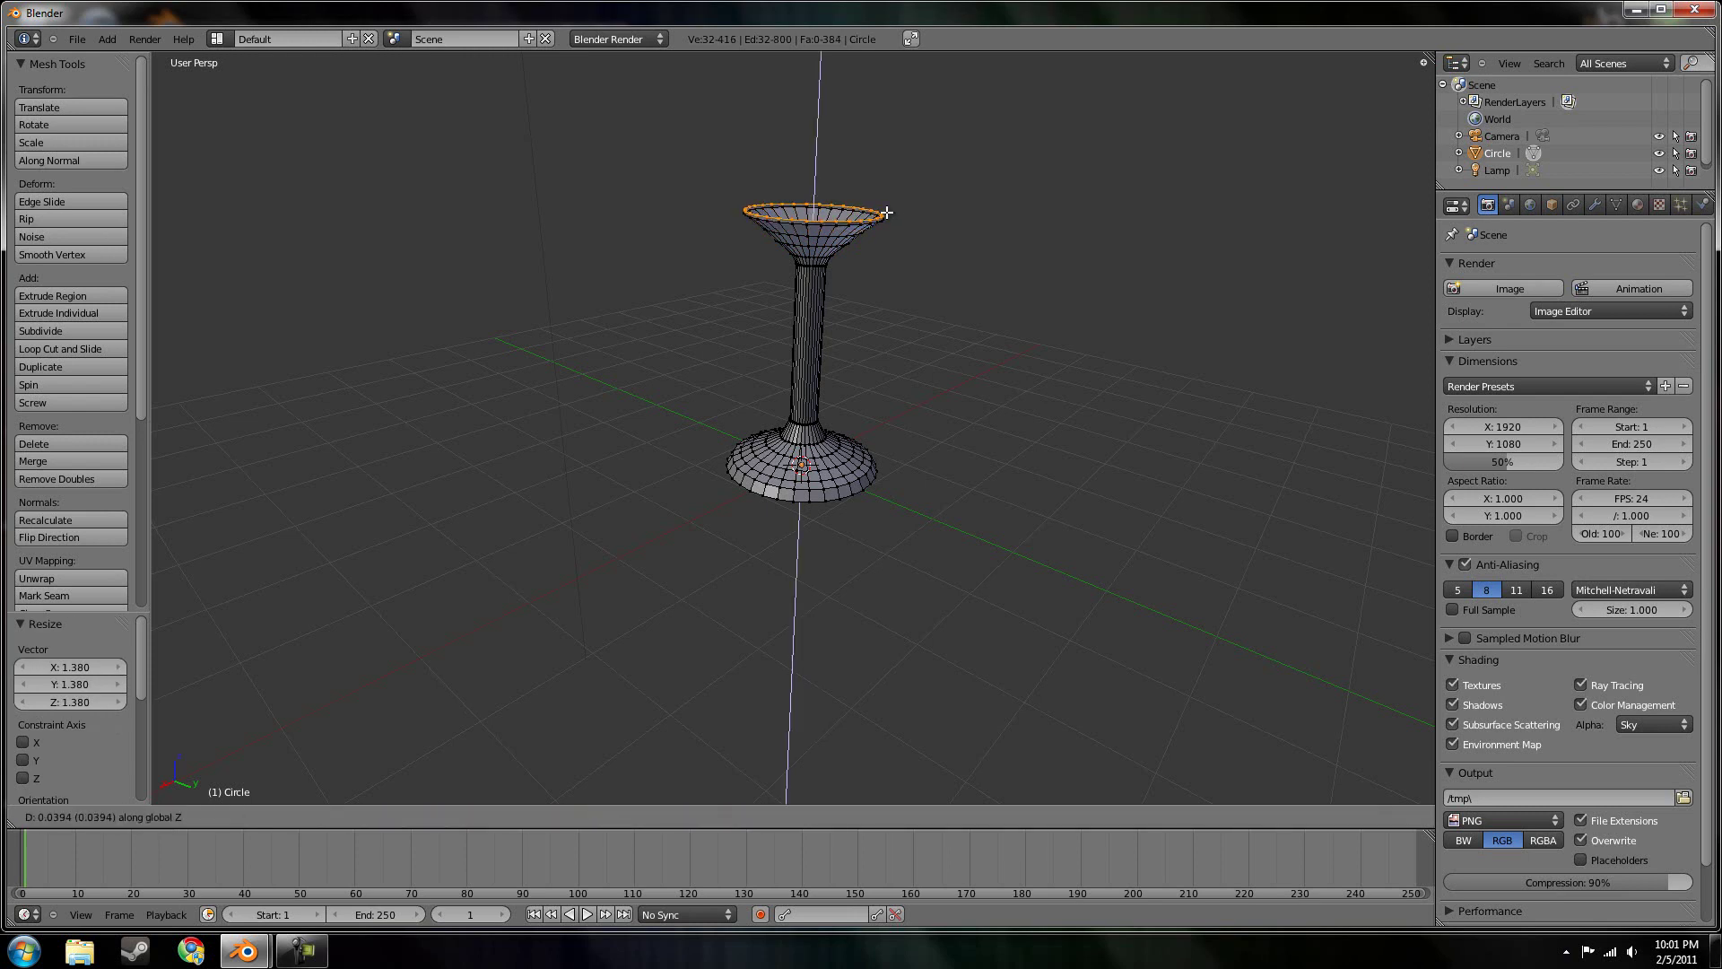
left_click(887, 202)
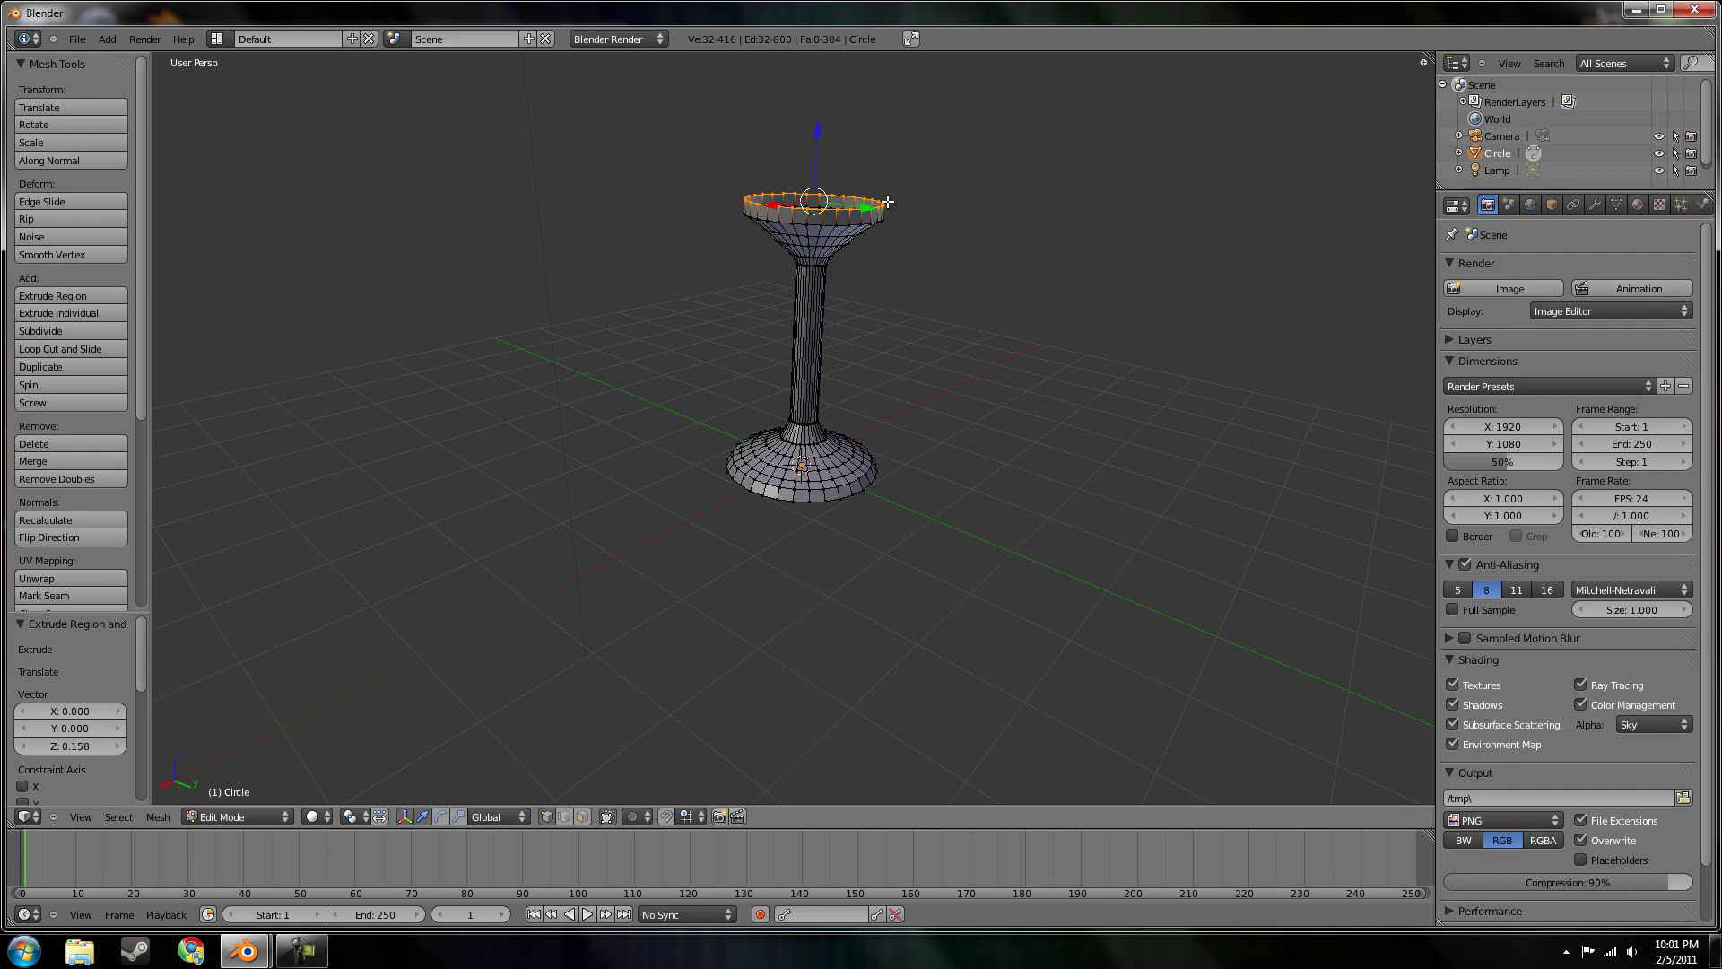
key("s")
left_click(895, 200)
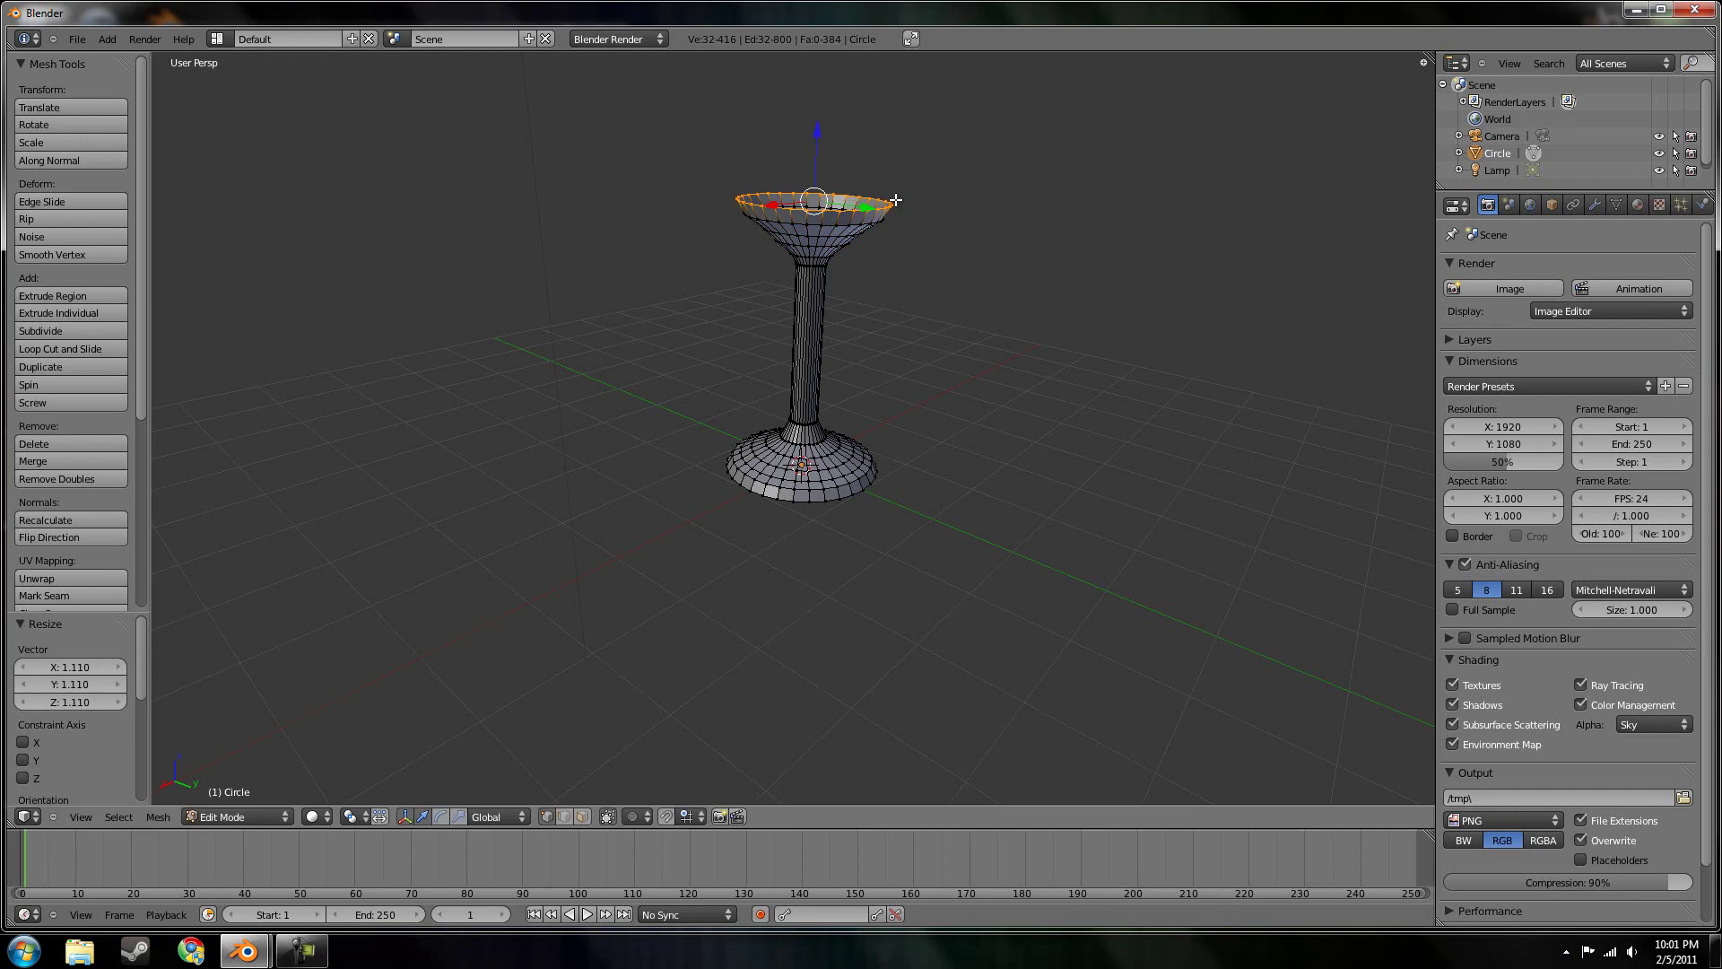
key("e")
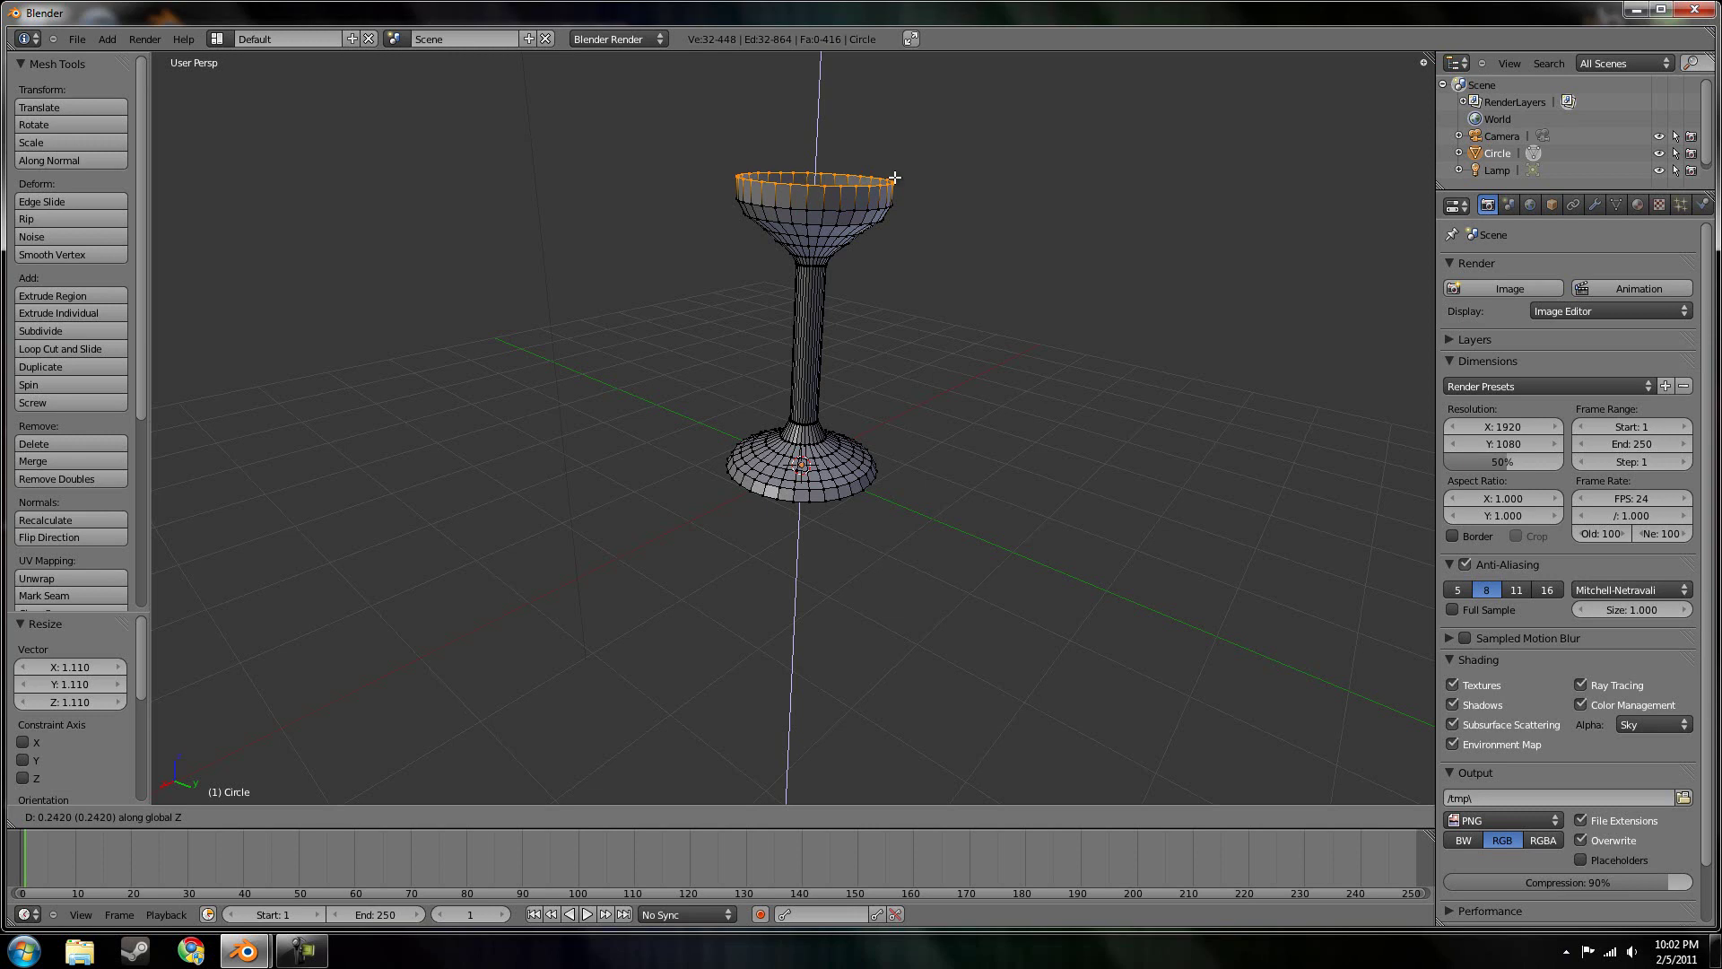
left_click(896, 177)
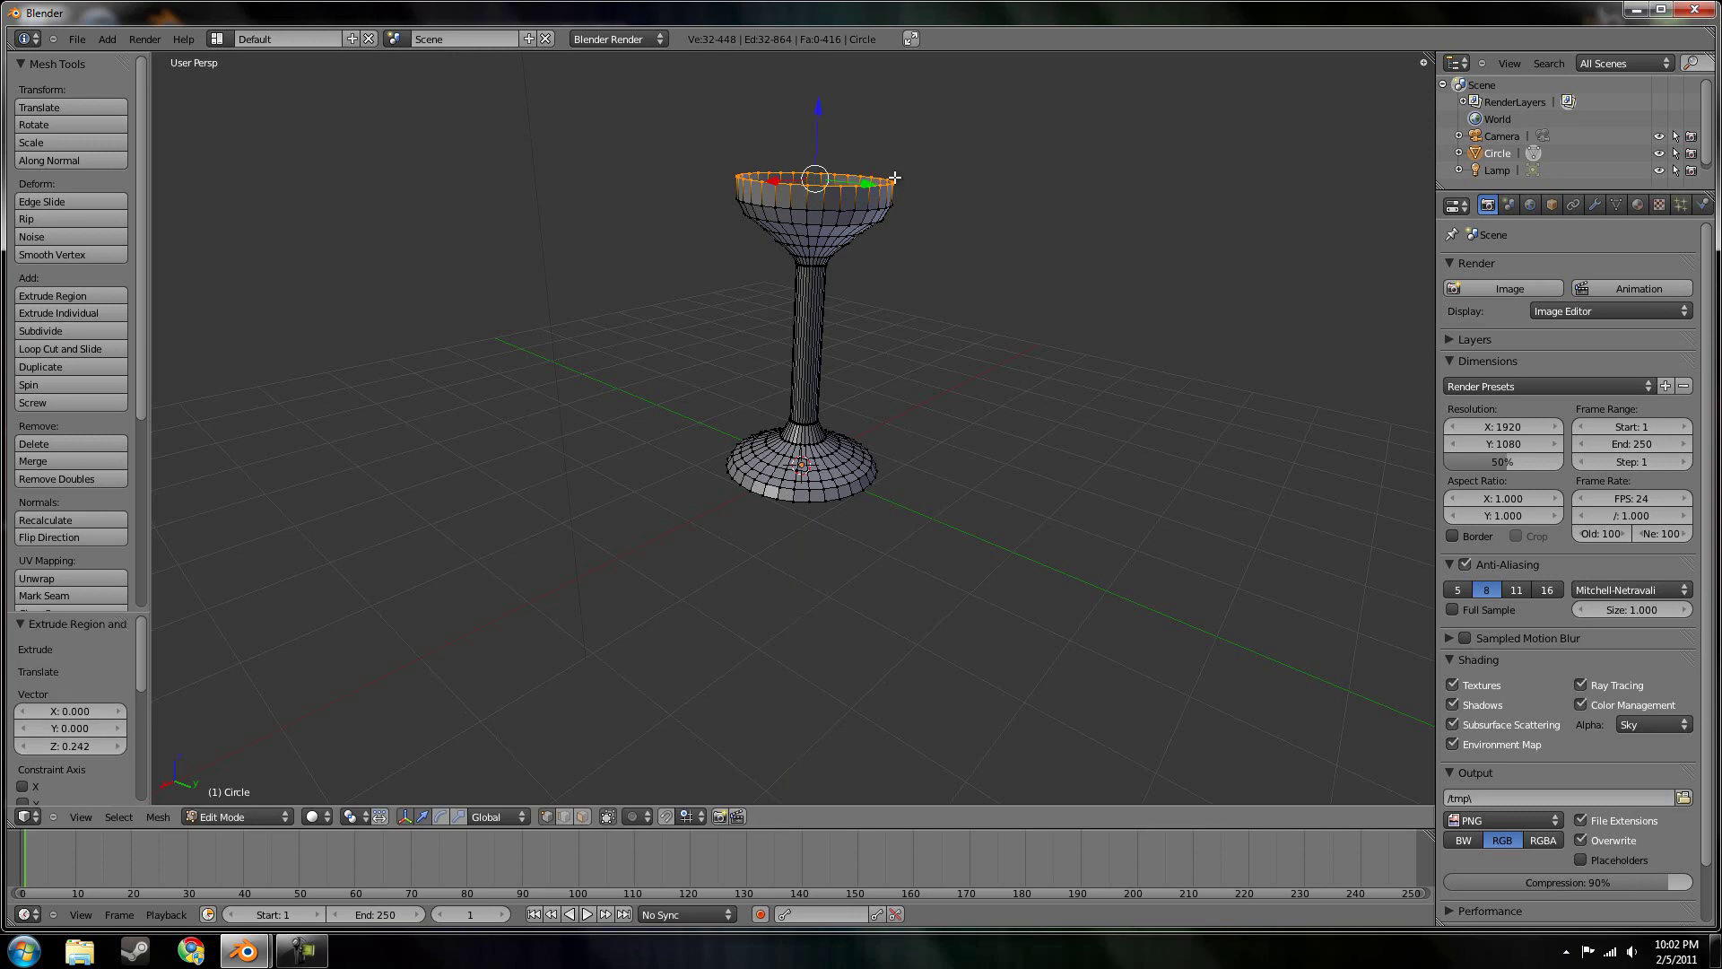
key("s")
left_click(899, 177)
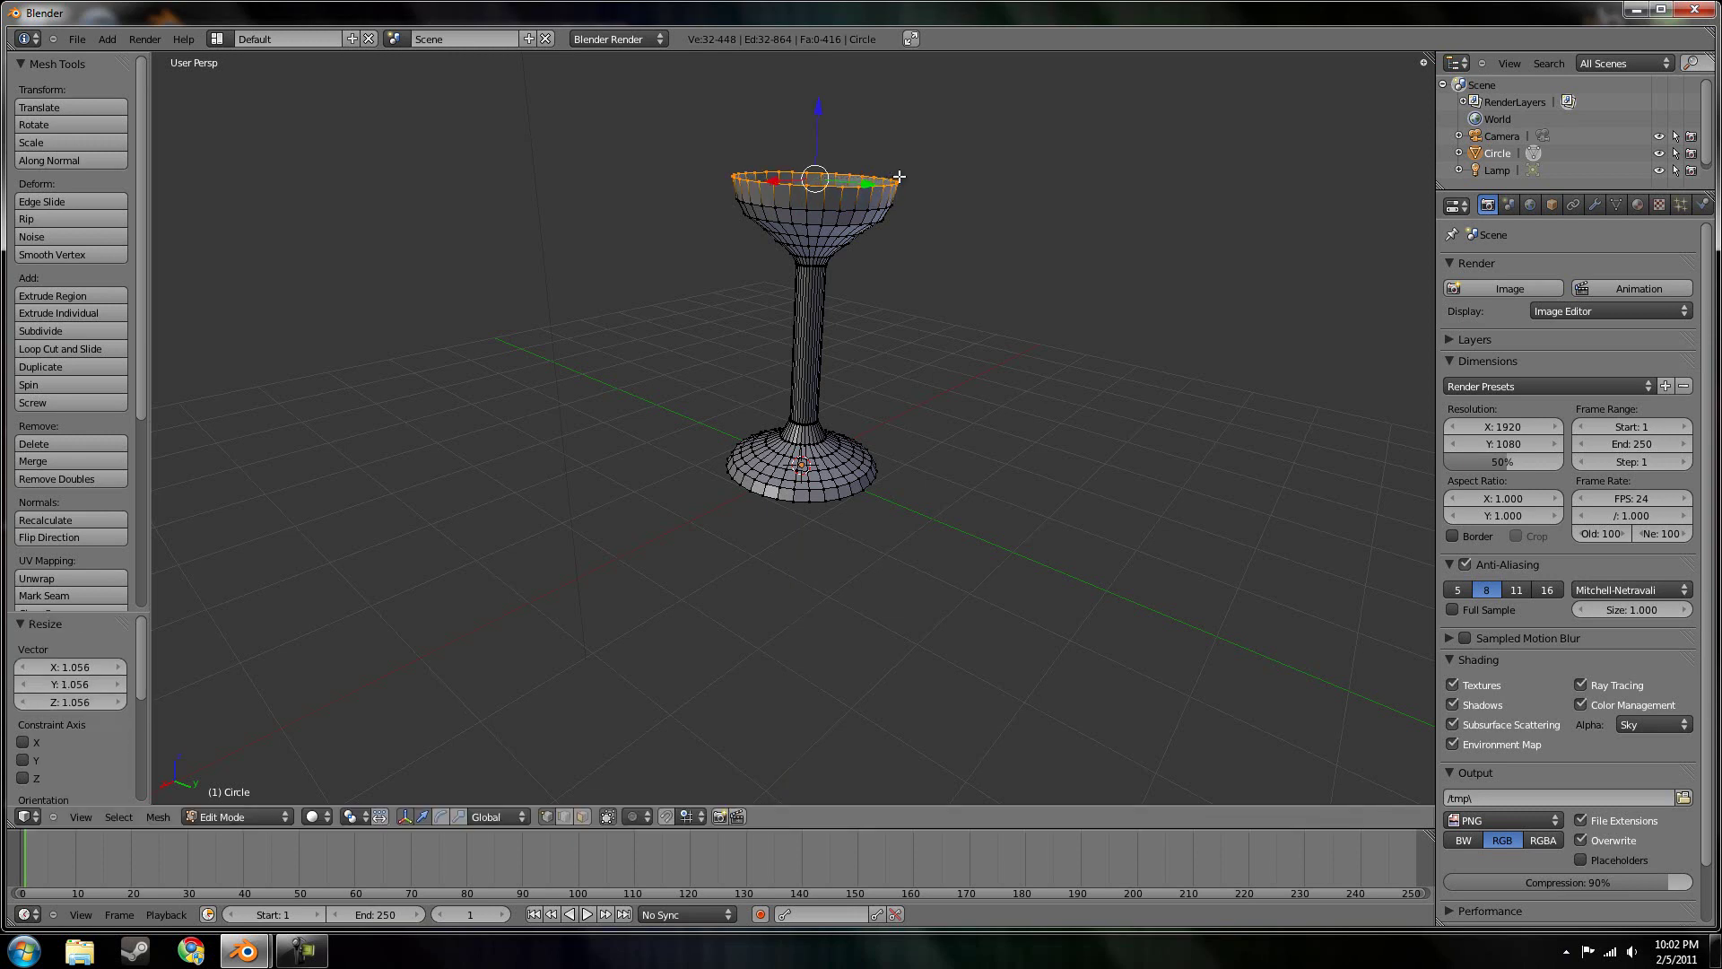
Raise the bowl wall 0.321 then 0.184 higher, narrowing the rim to 0.947 and smaller
key("e")
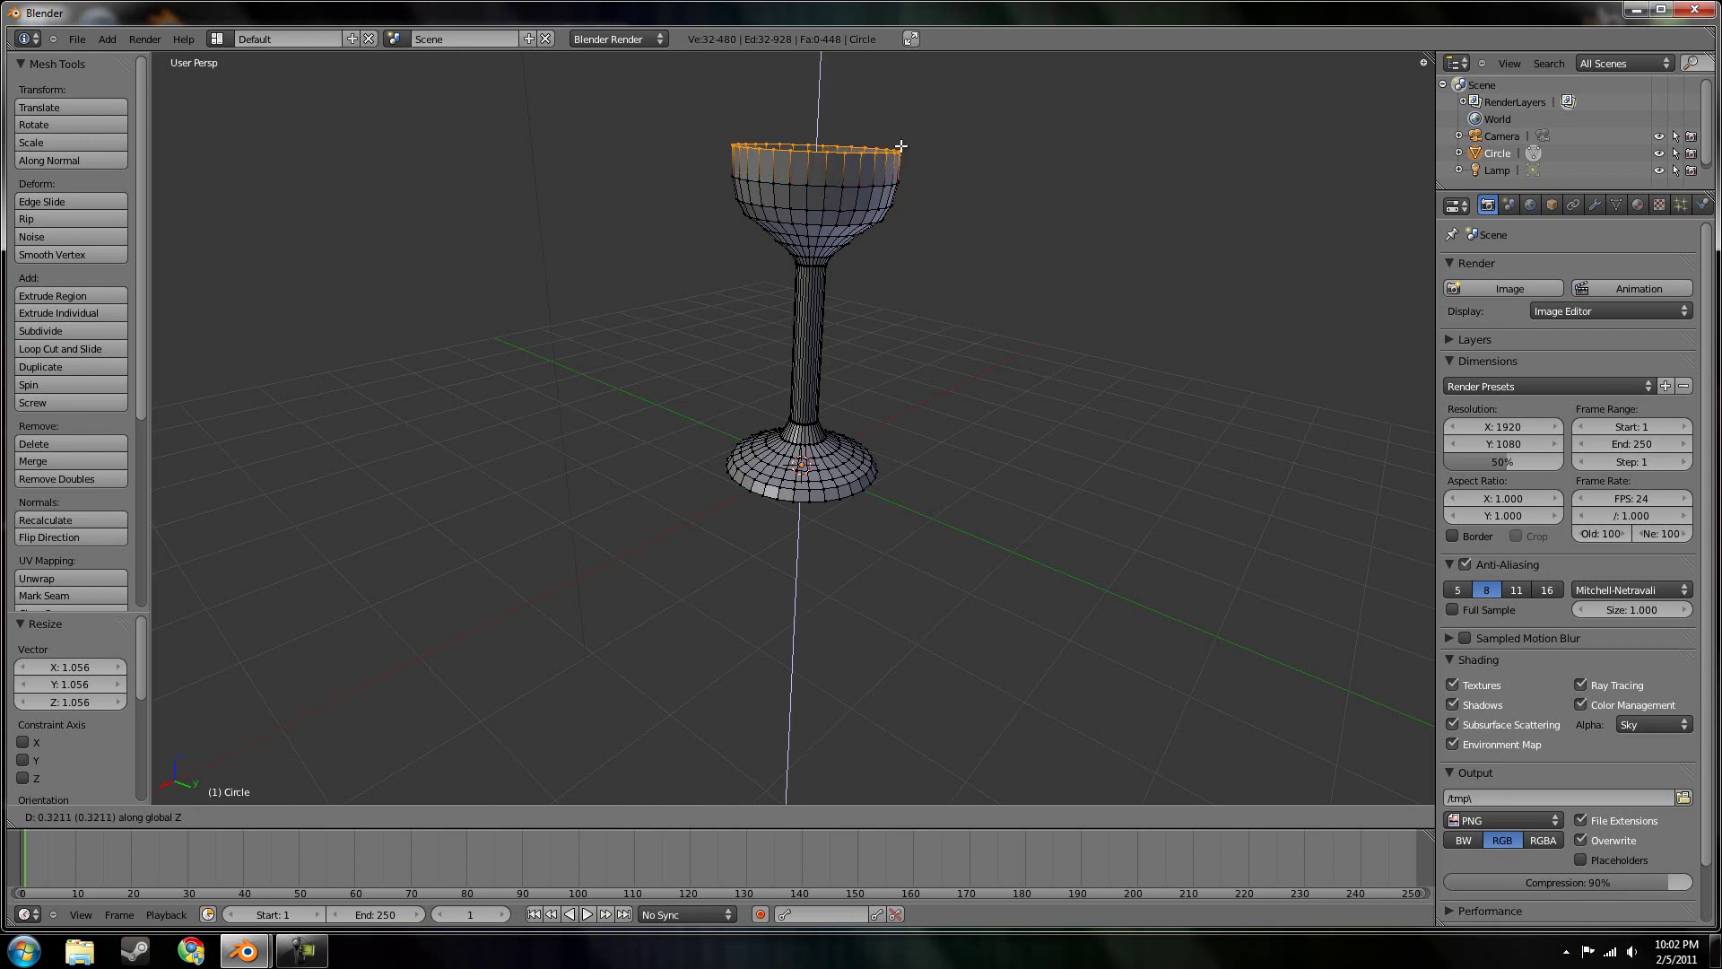
left_click(900, 145)
key("s")
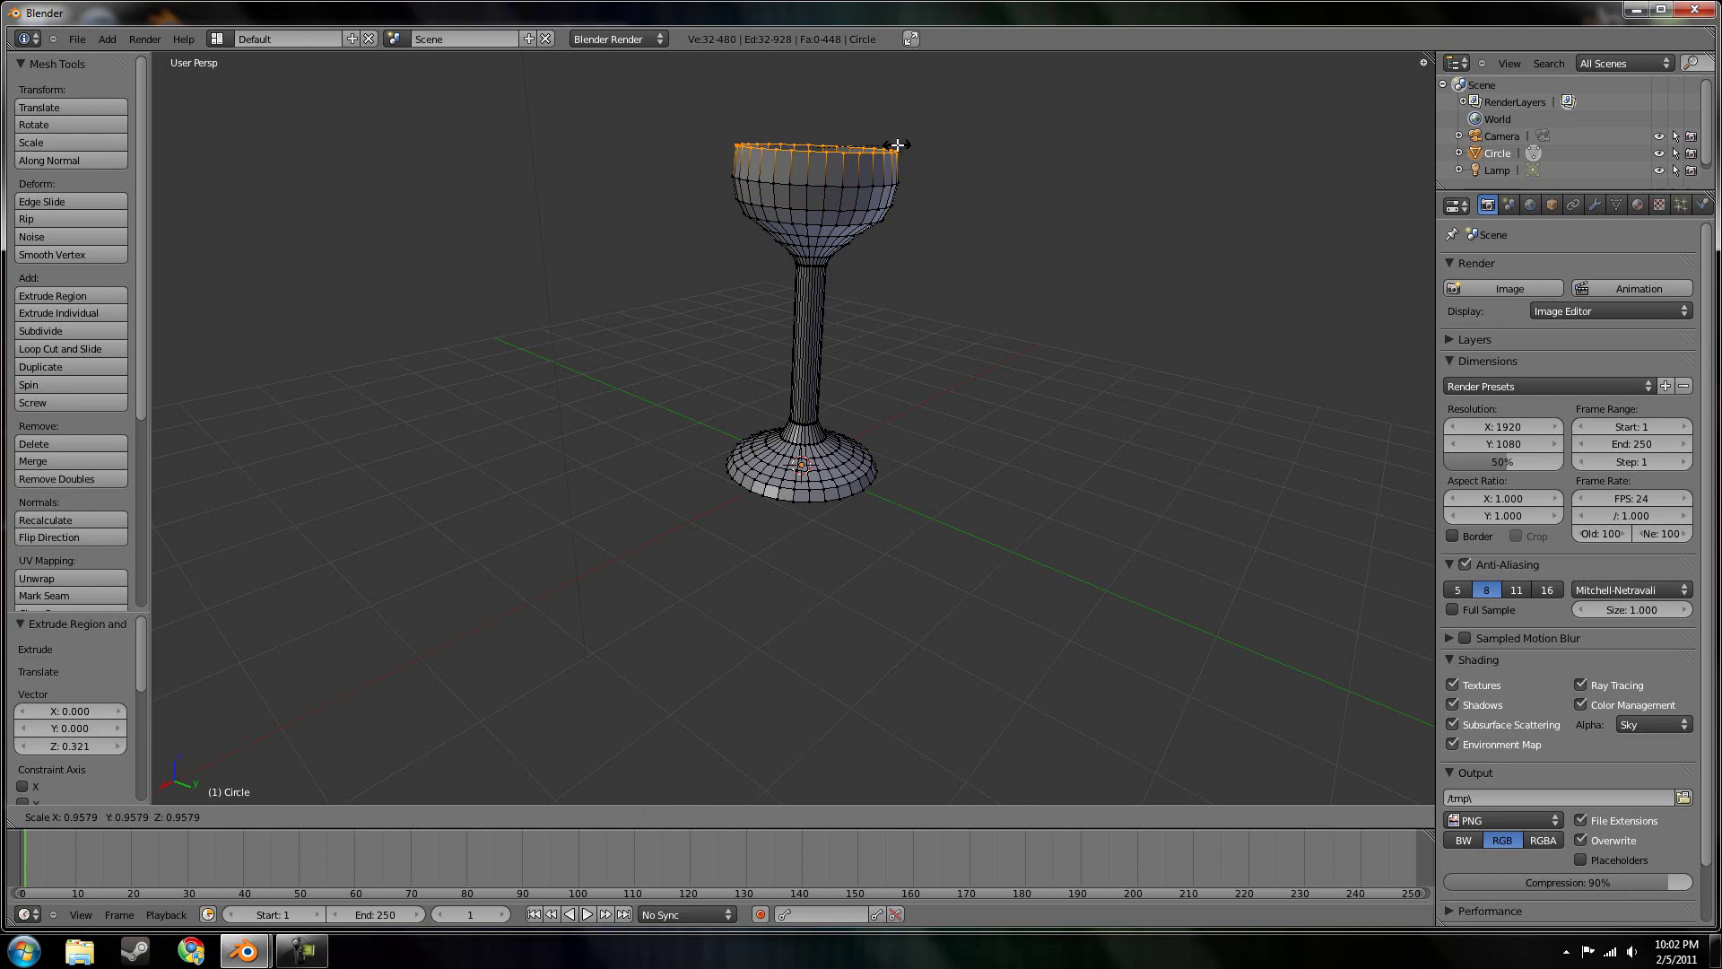
left_click(897, 145)
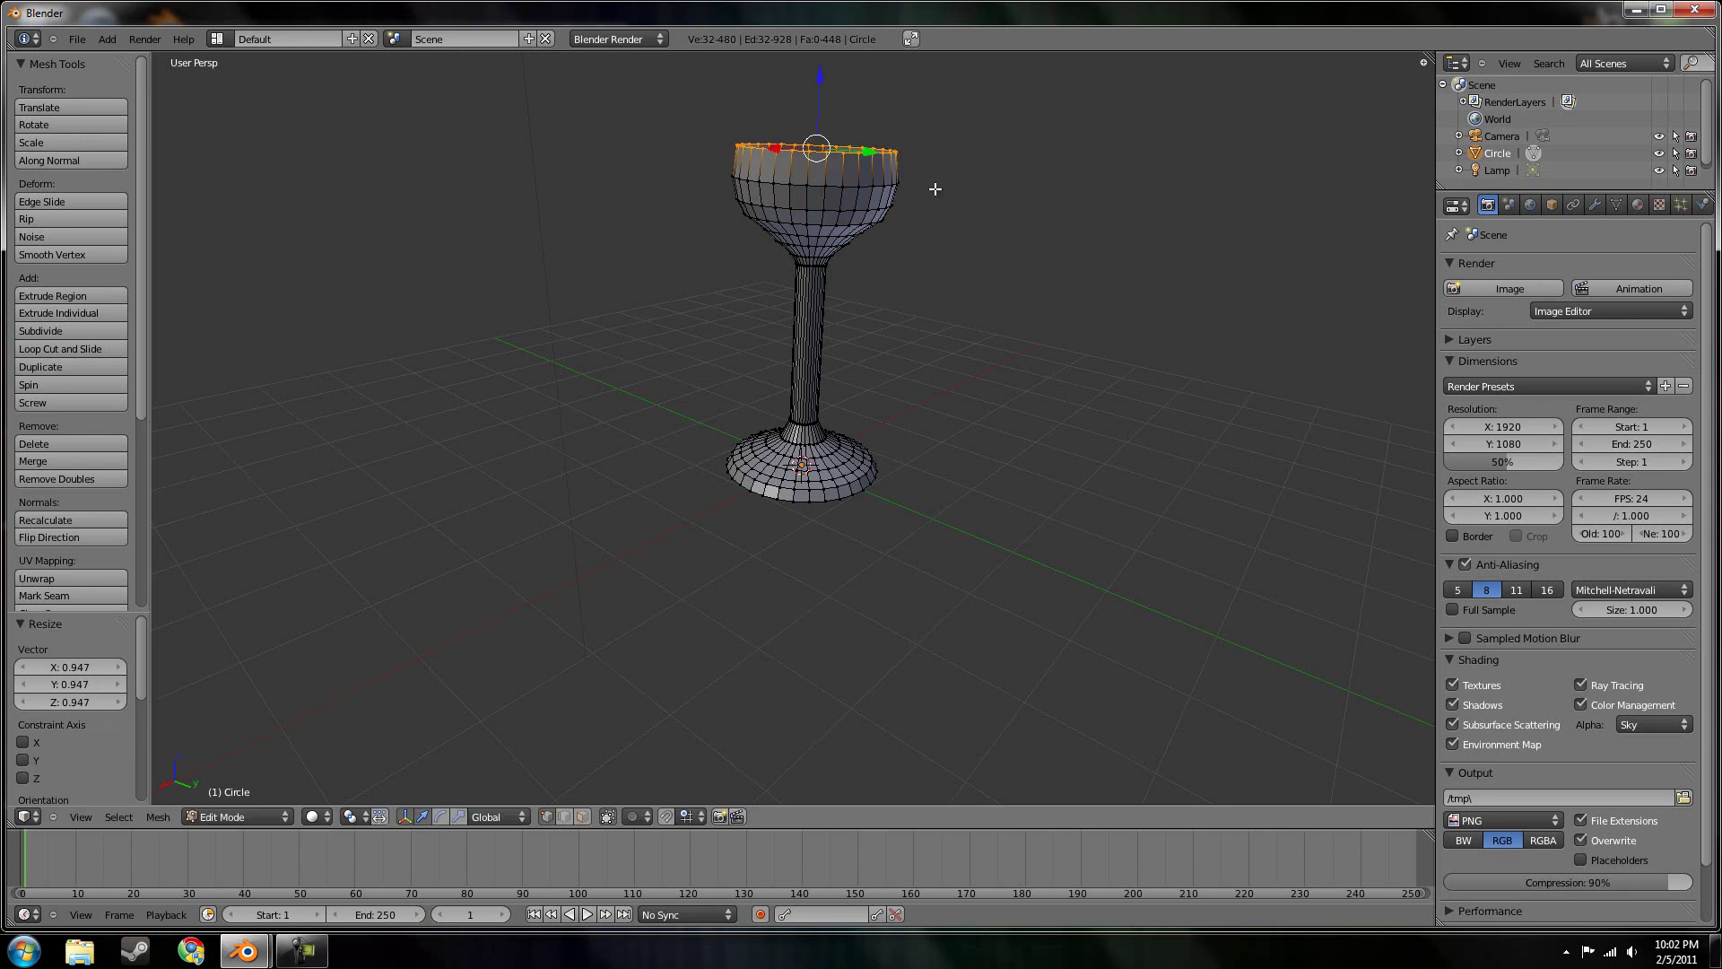
key("e")
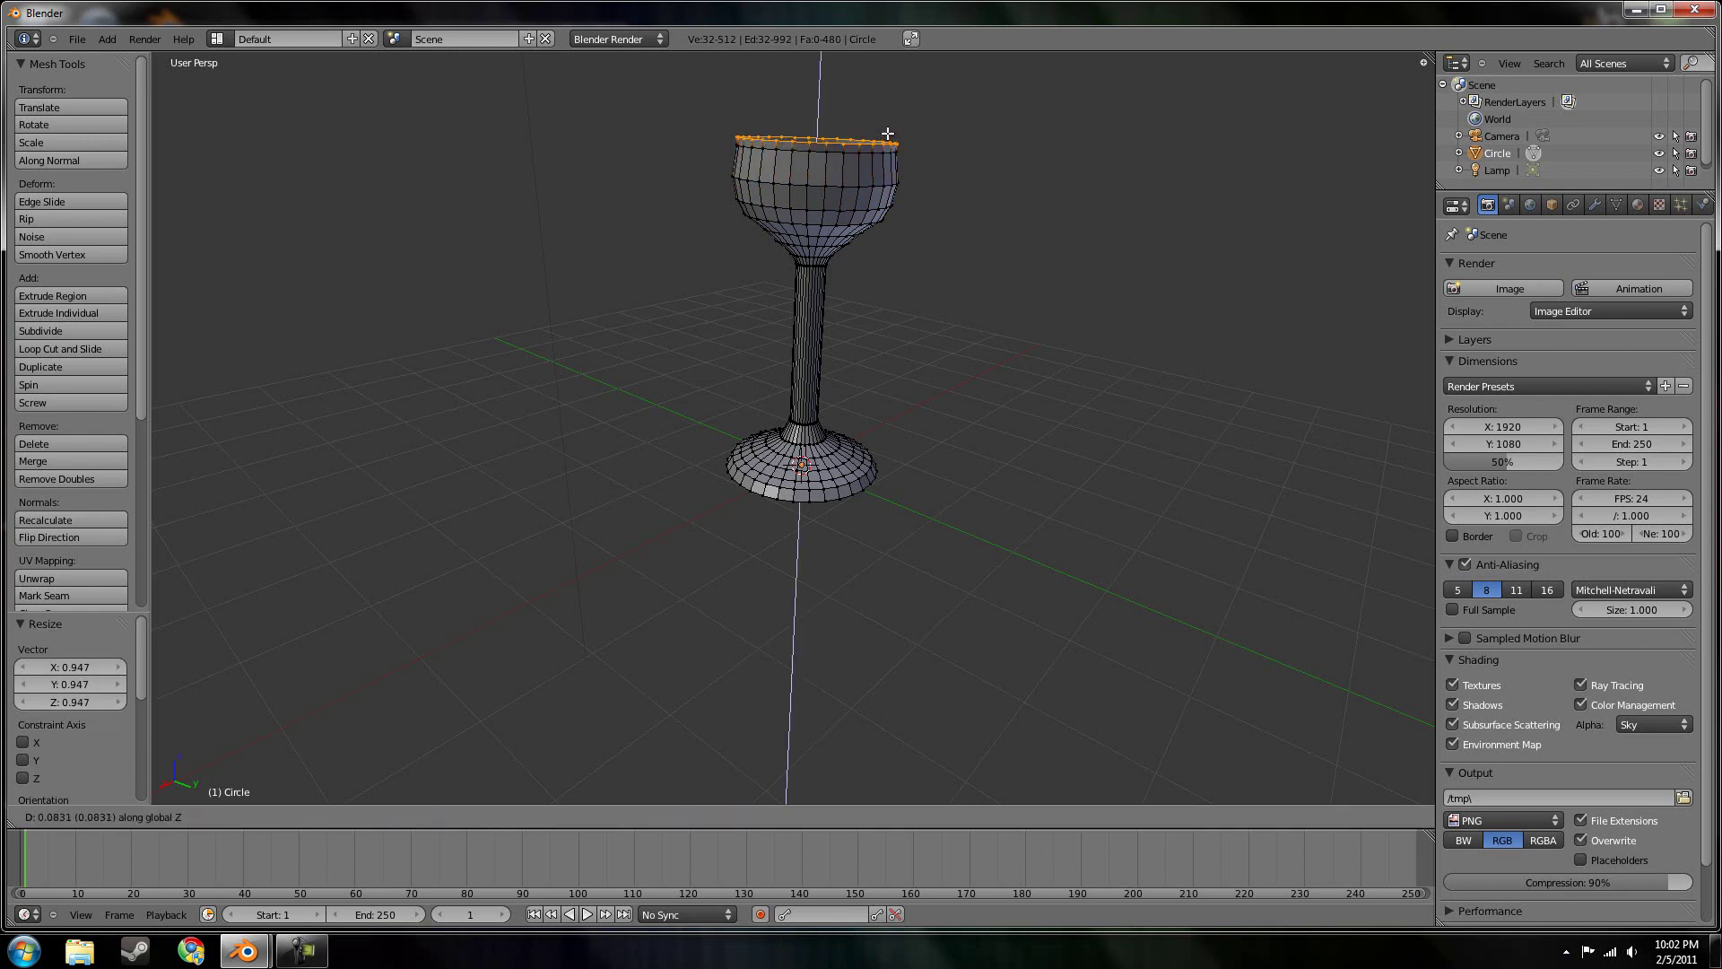
left_click(888, 124)
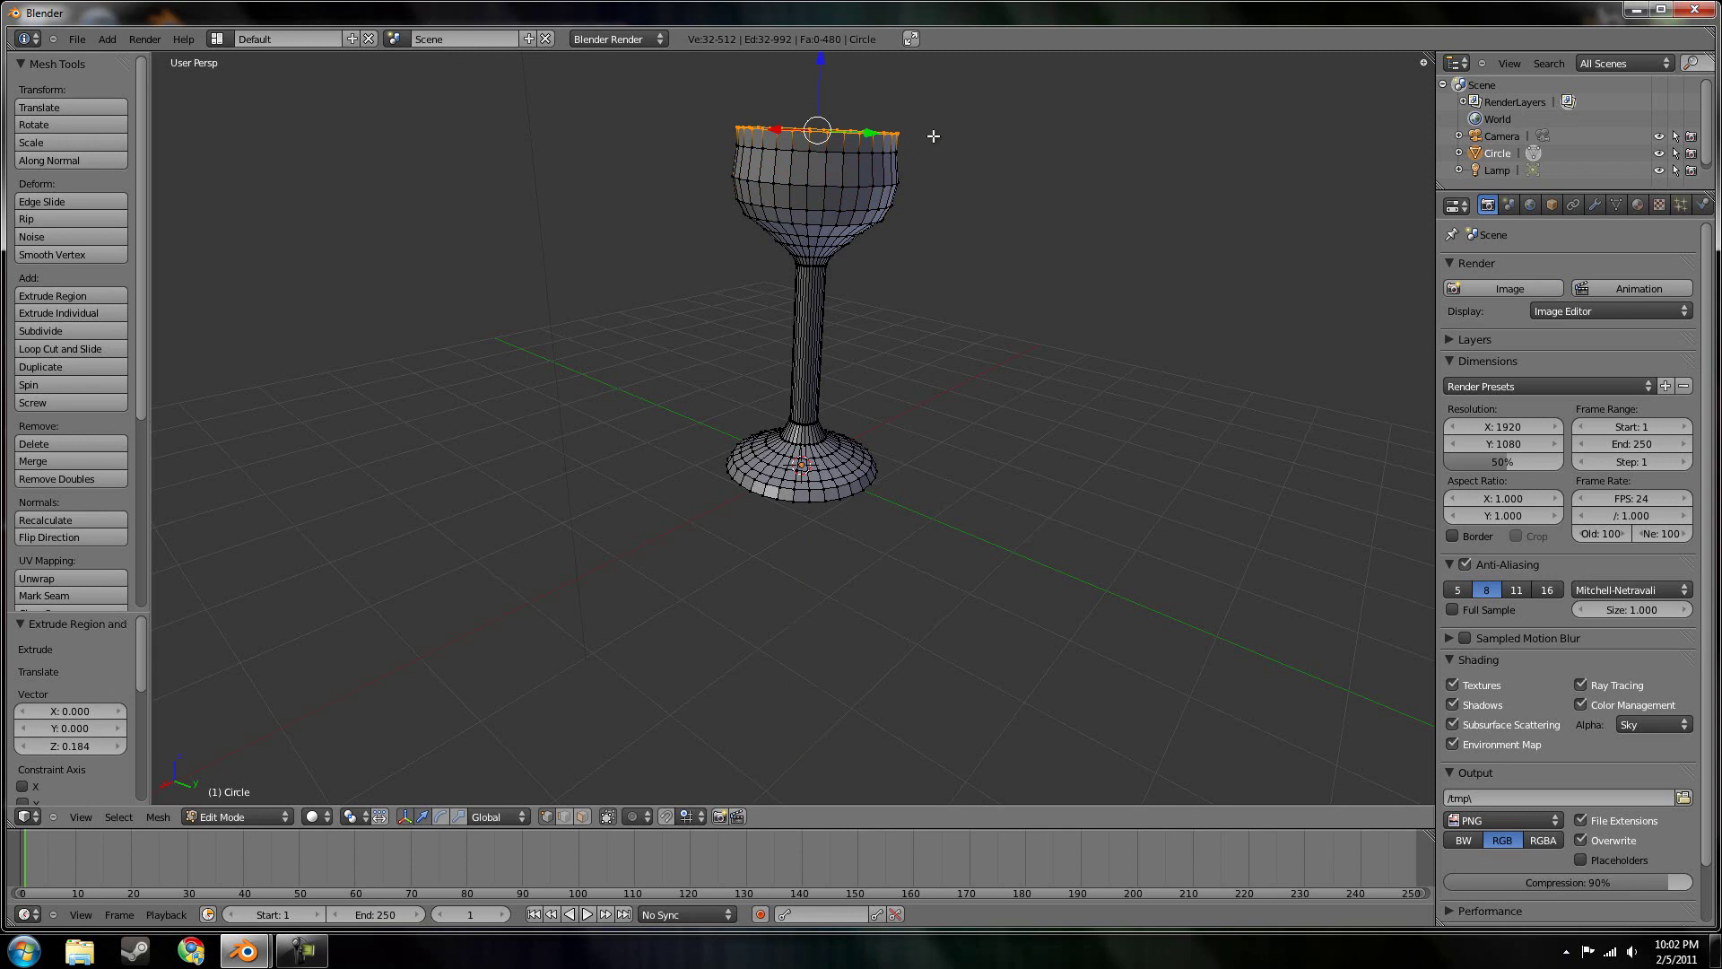
key("s")
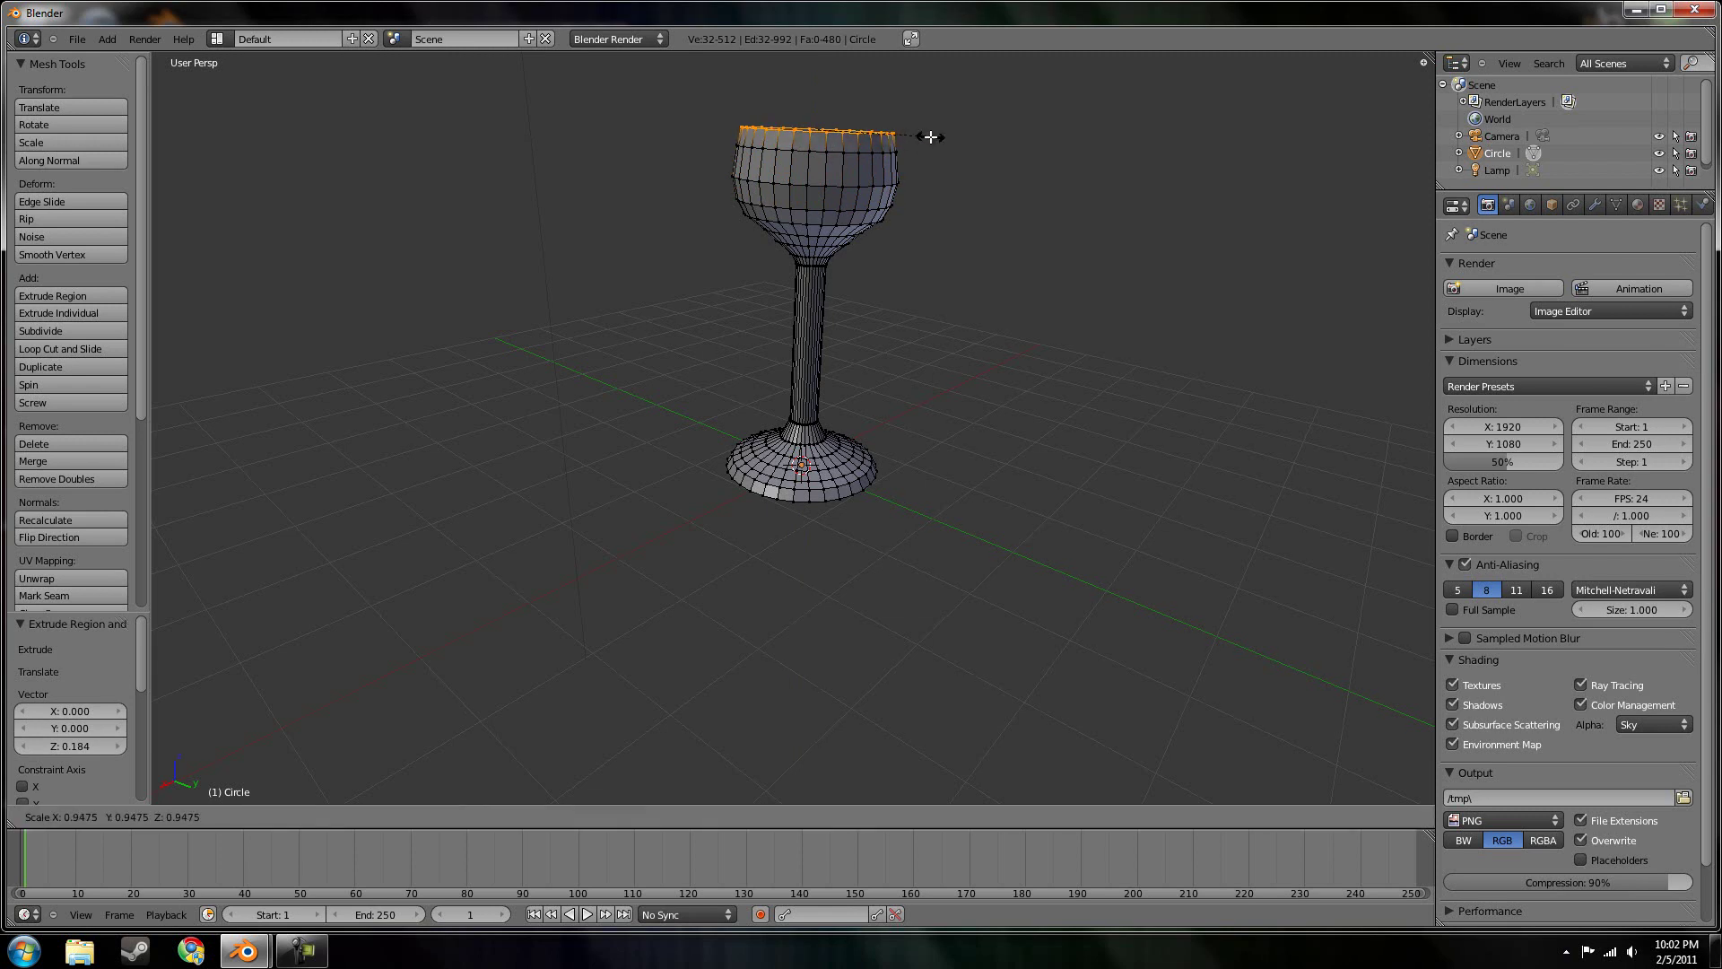
left_click(930, 137)
scroll(965, 192, "down", 3)
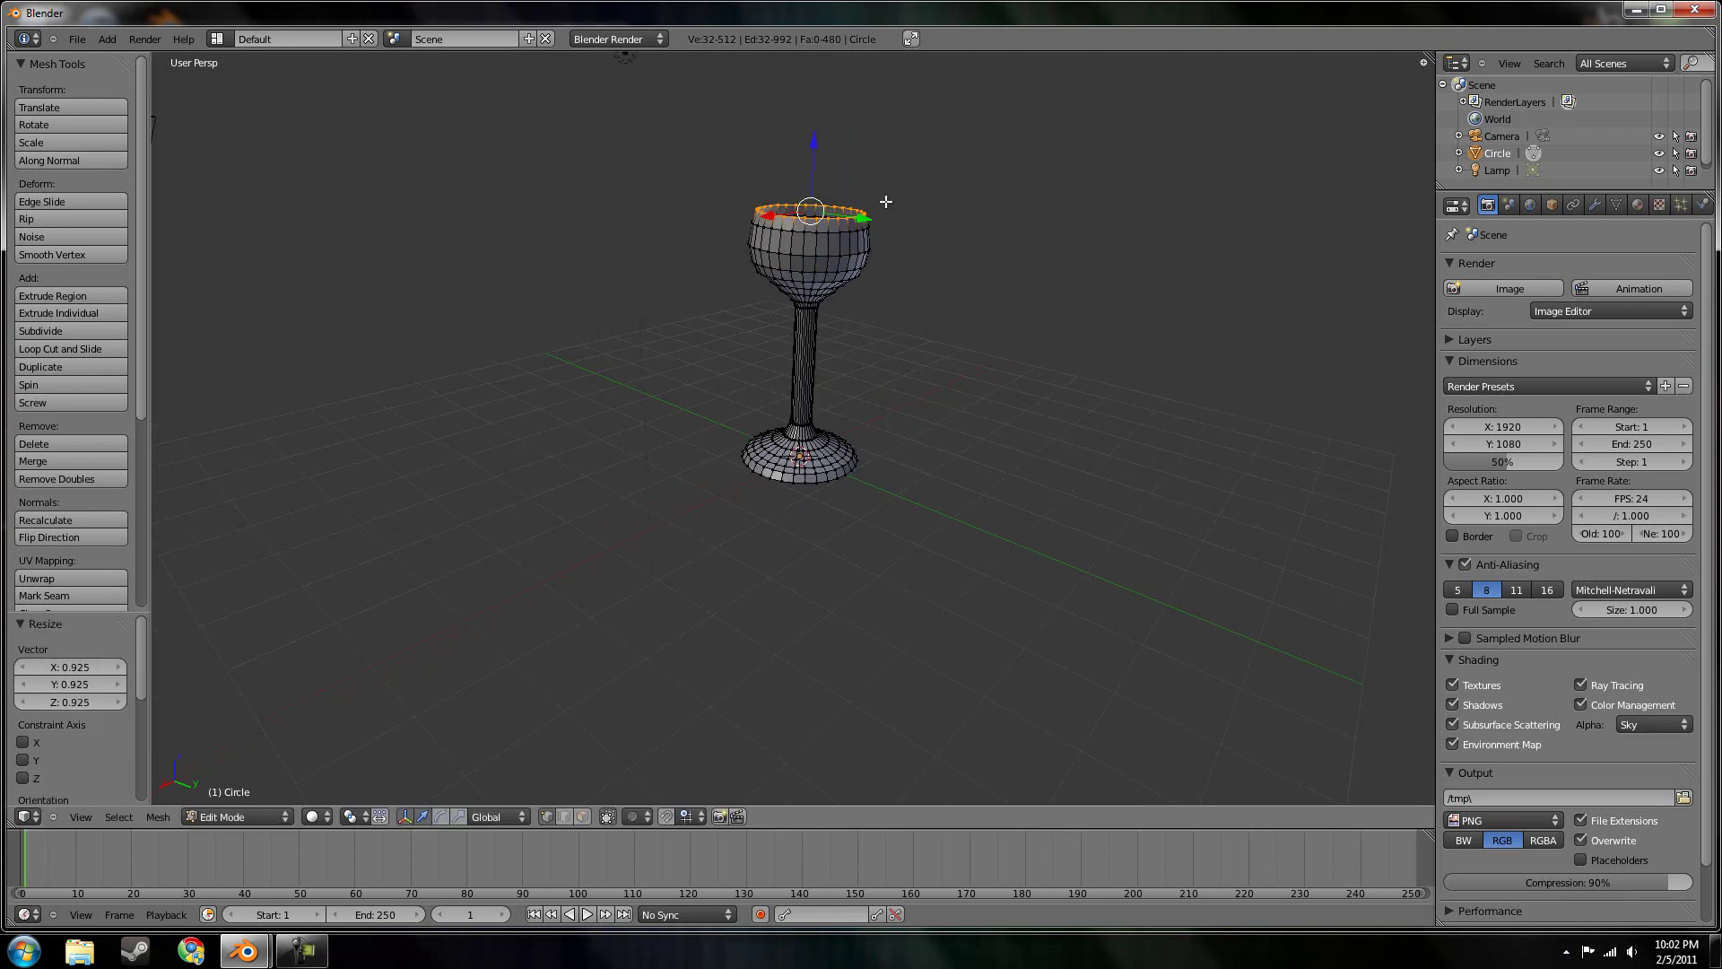
Extrude a final rim ring, scale it to 0.843 and return to Object Mode
key("e")
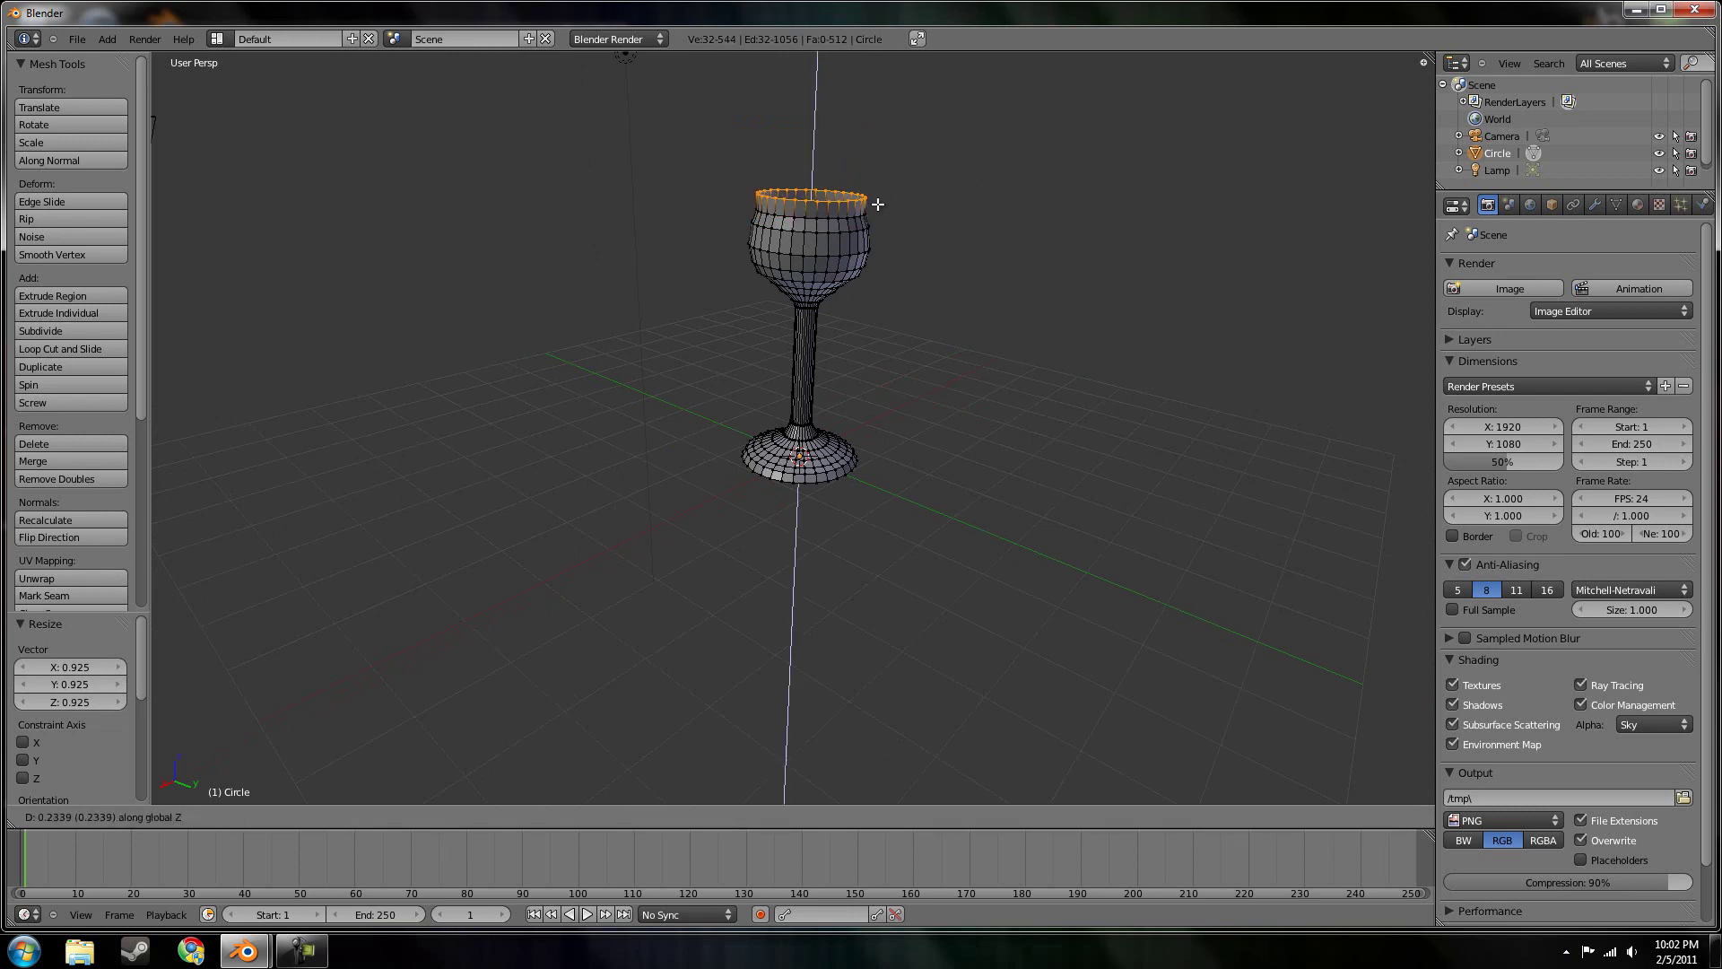
left_click(878, 205)
key("s")
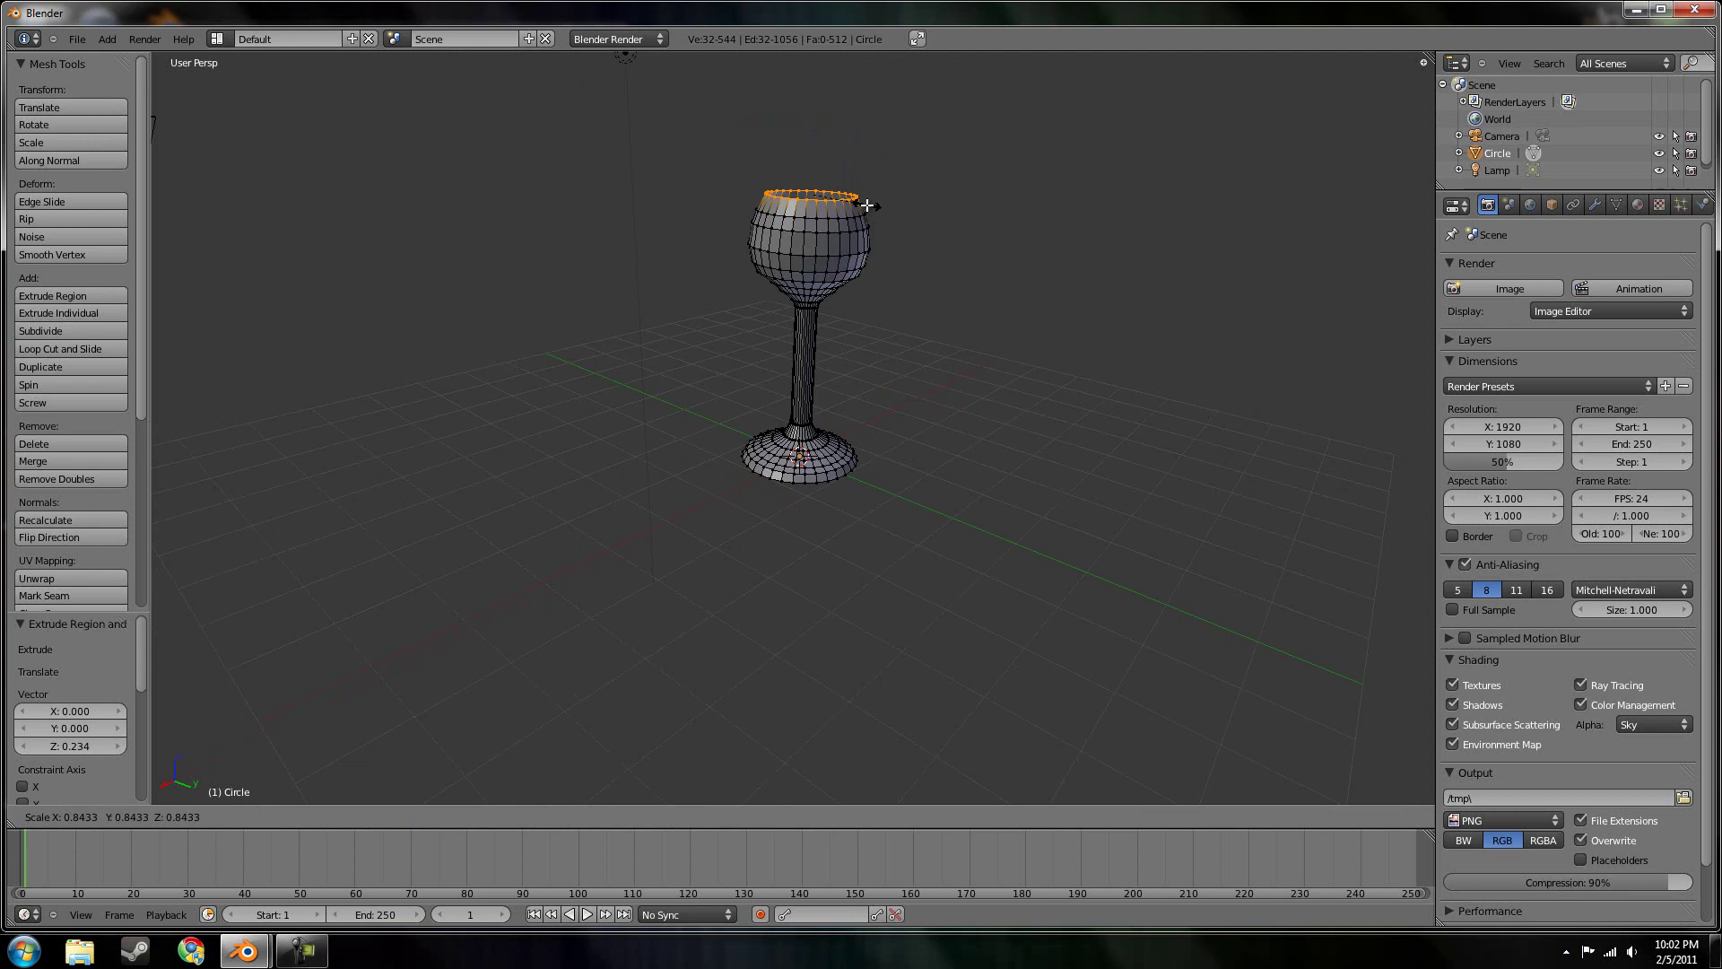
left_click(867, 205)
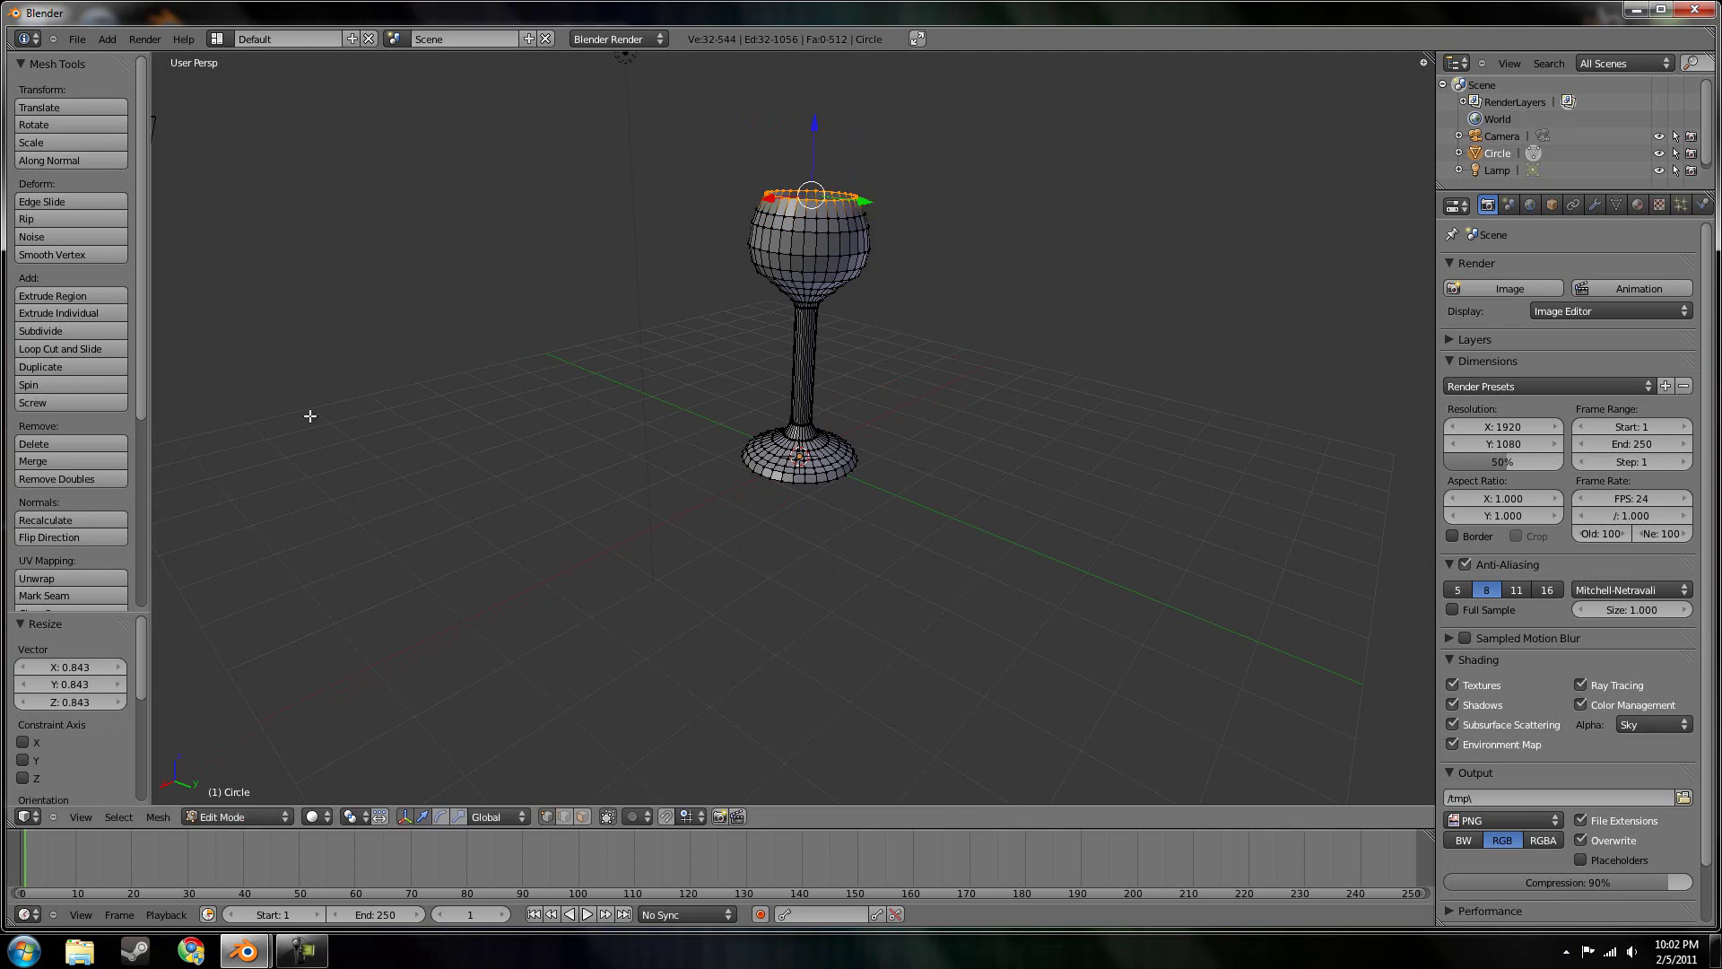
key("Tab")
middle_click_drag(1026, 357, 1077, 328)
Give the glass a Subdivision Surface modifier with View level 3 and Render level 6
left_click(1593, 207)
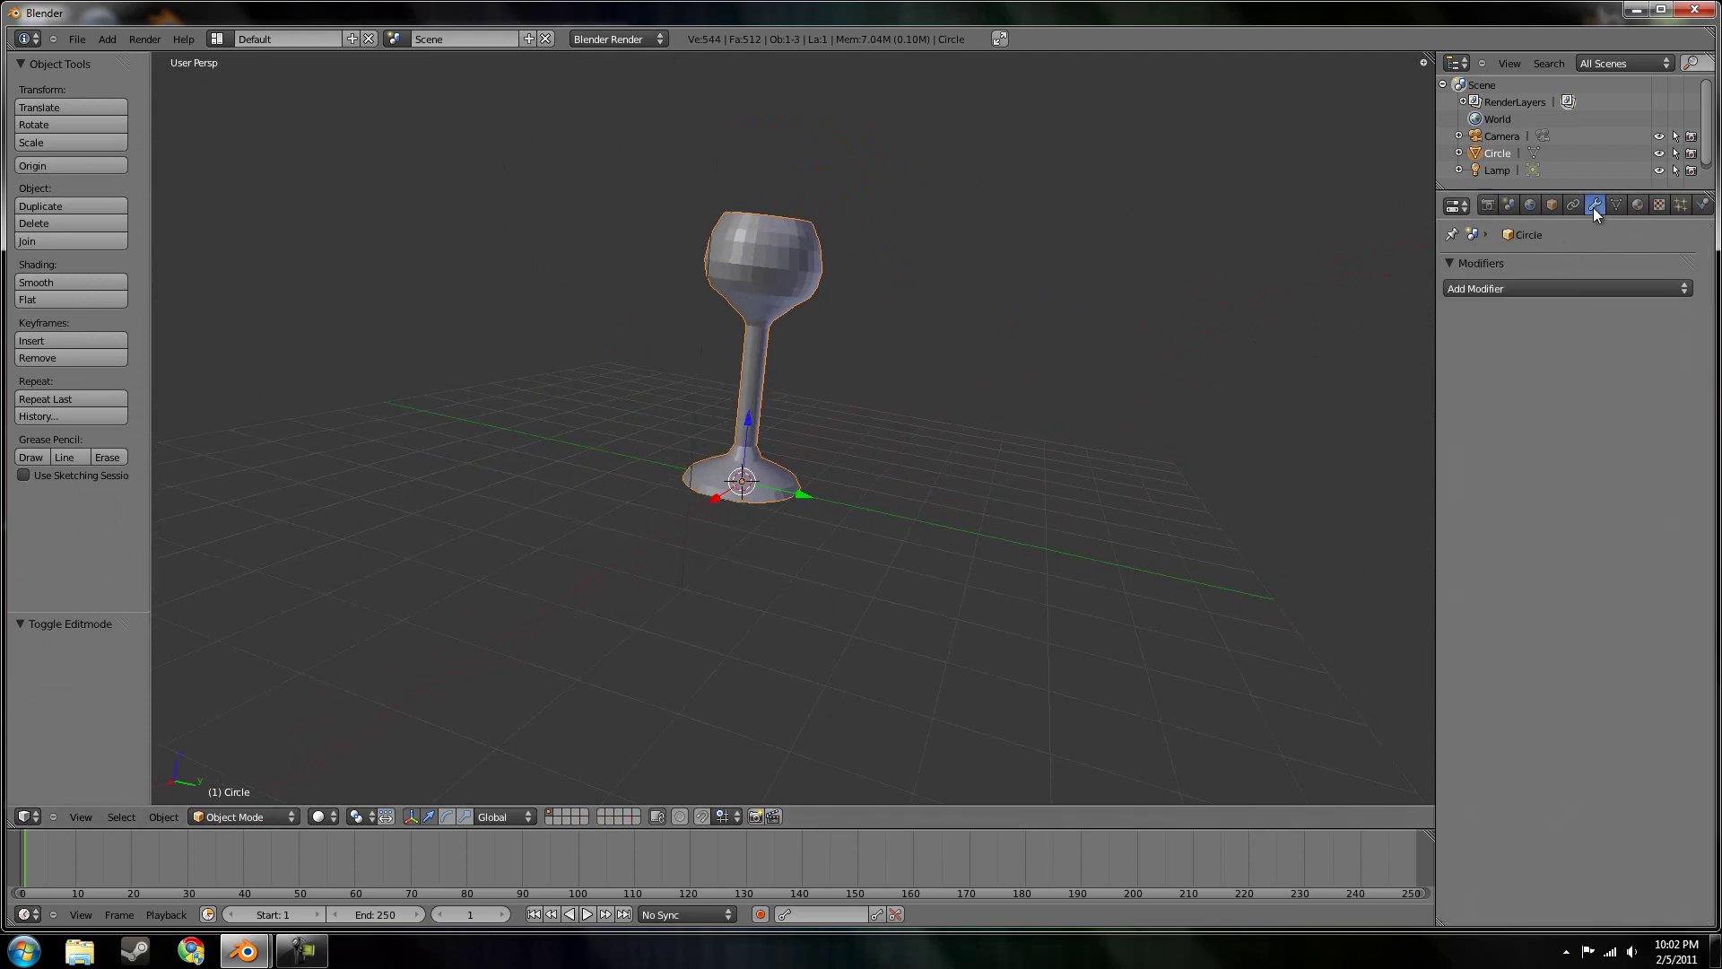
left_click(1568, 284)
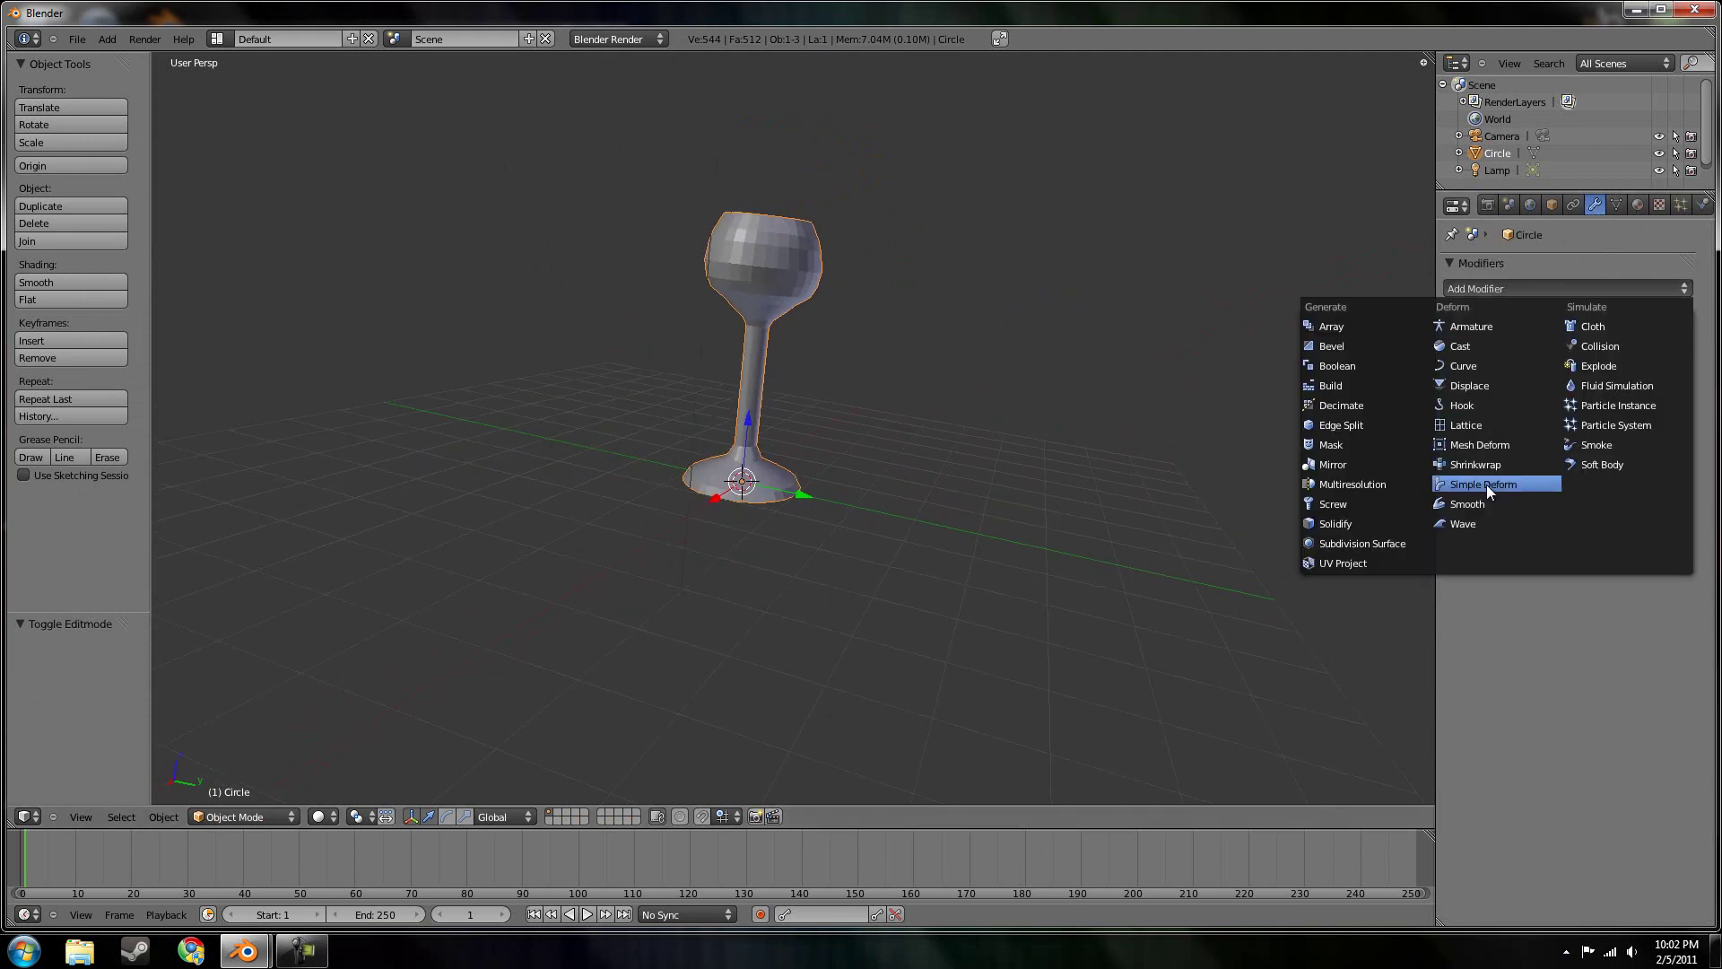
left_click(1401, 541)
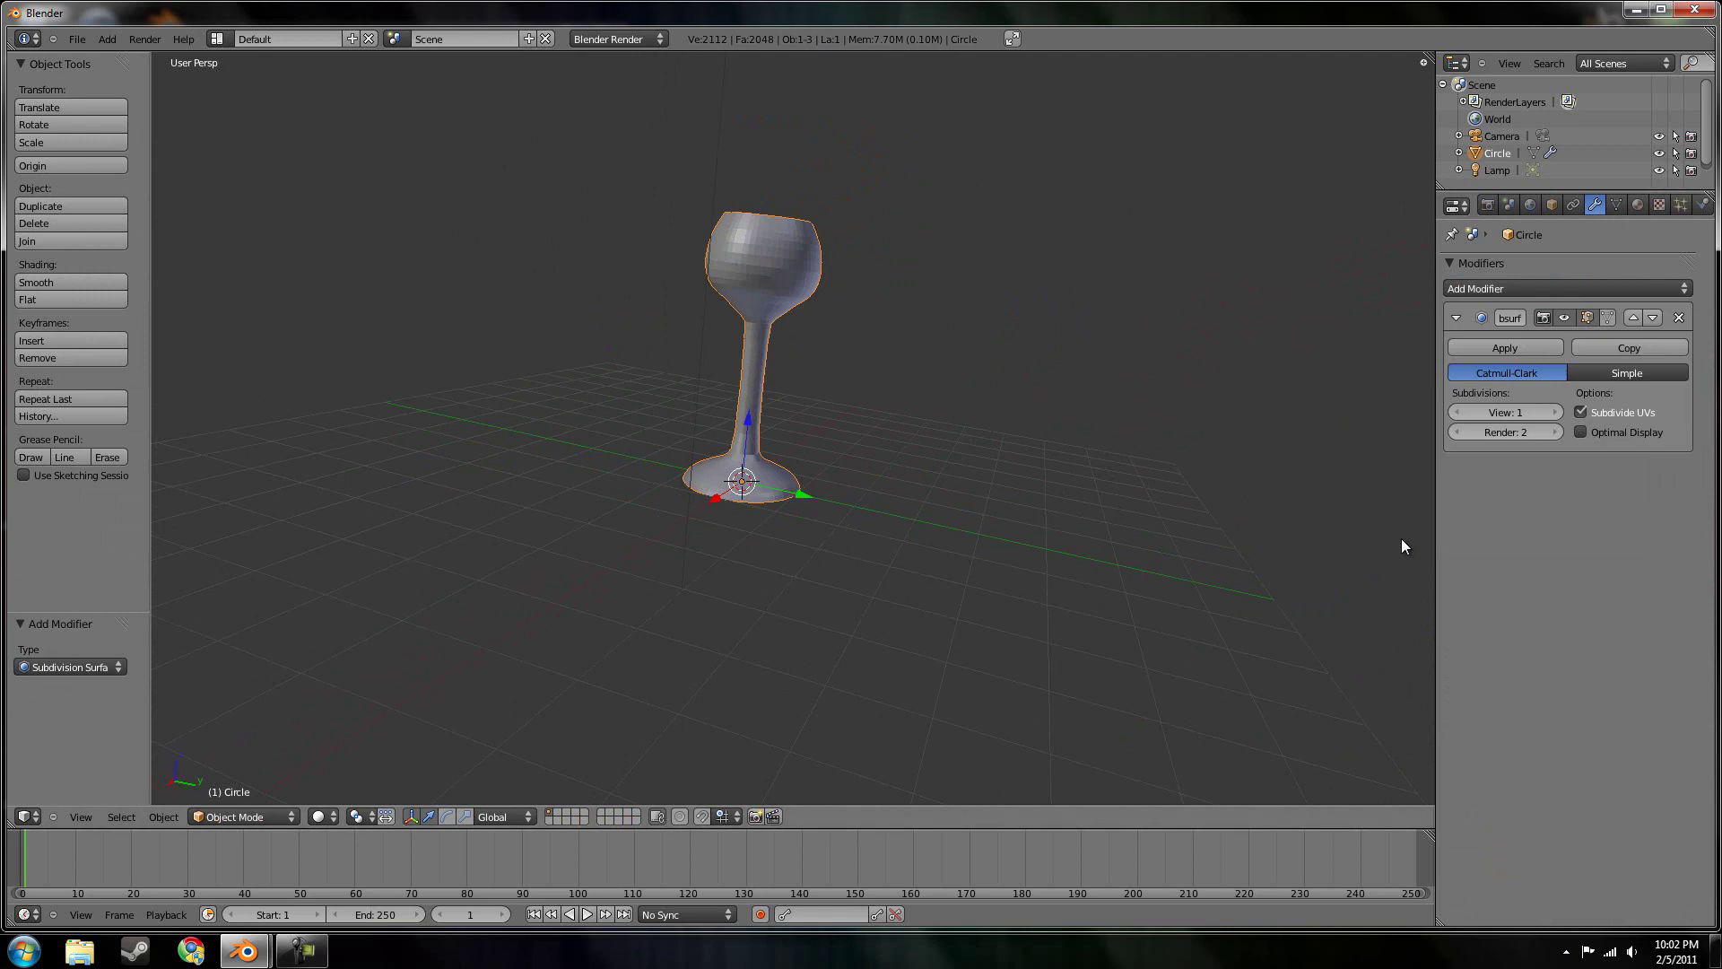
left_click(1557, 412)
mouse_move(912, 297)
middle_mouse_down()
mouse_move(895, 323)
mouse_move(700, 320)
mouse_move(913, 262)
mouse_move(893, 309)
middle_mouse_up()
left_click(1554, 433)
left_click(1554, 433)
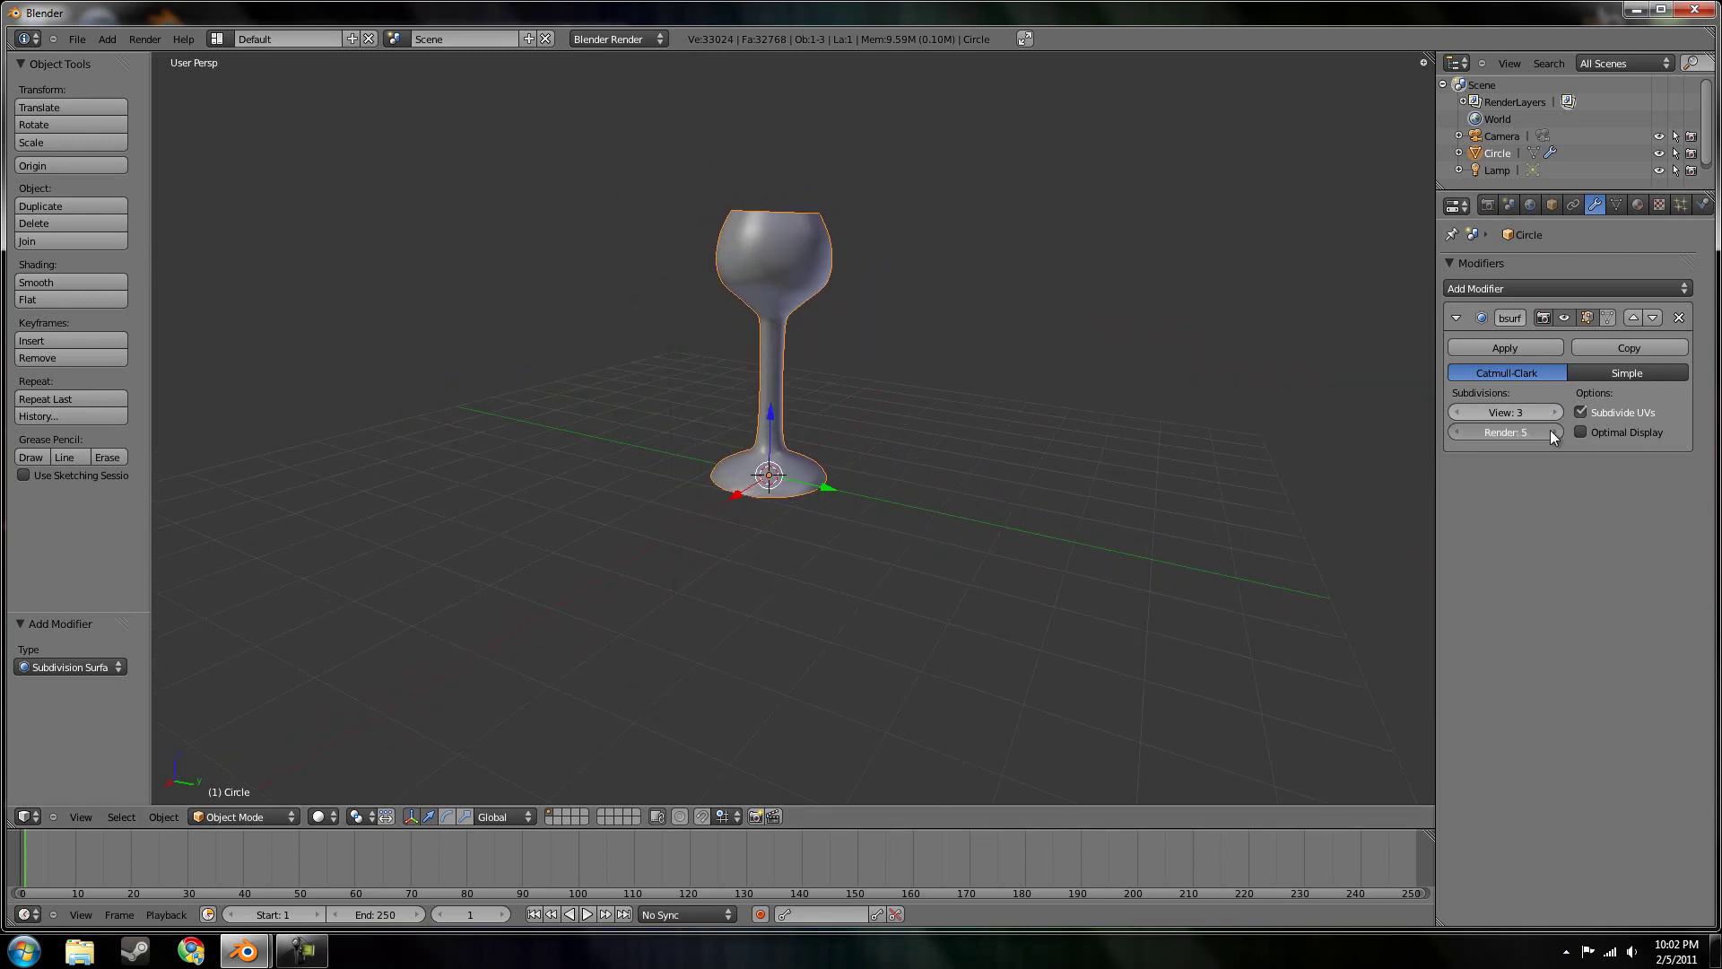
left_click(1554, 432)
left_click(1555, 433)
In Edit Mode, turn off limit-selection-to-visible so box selection reaches hidden vertices
key("Tab")
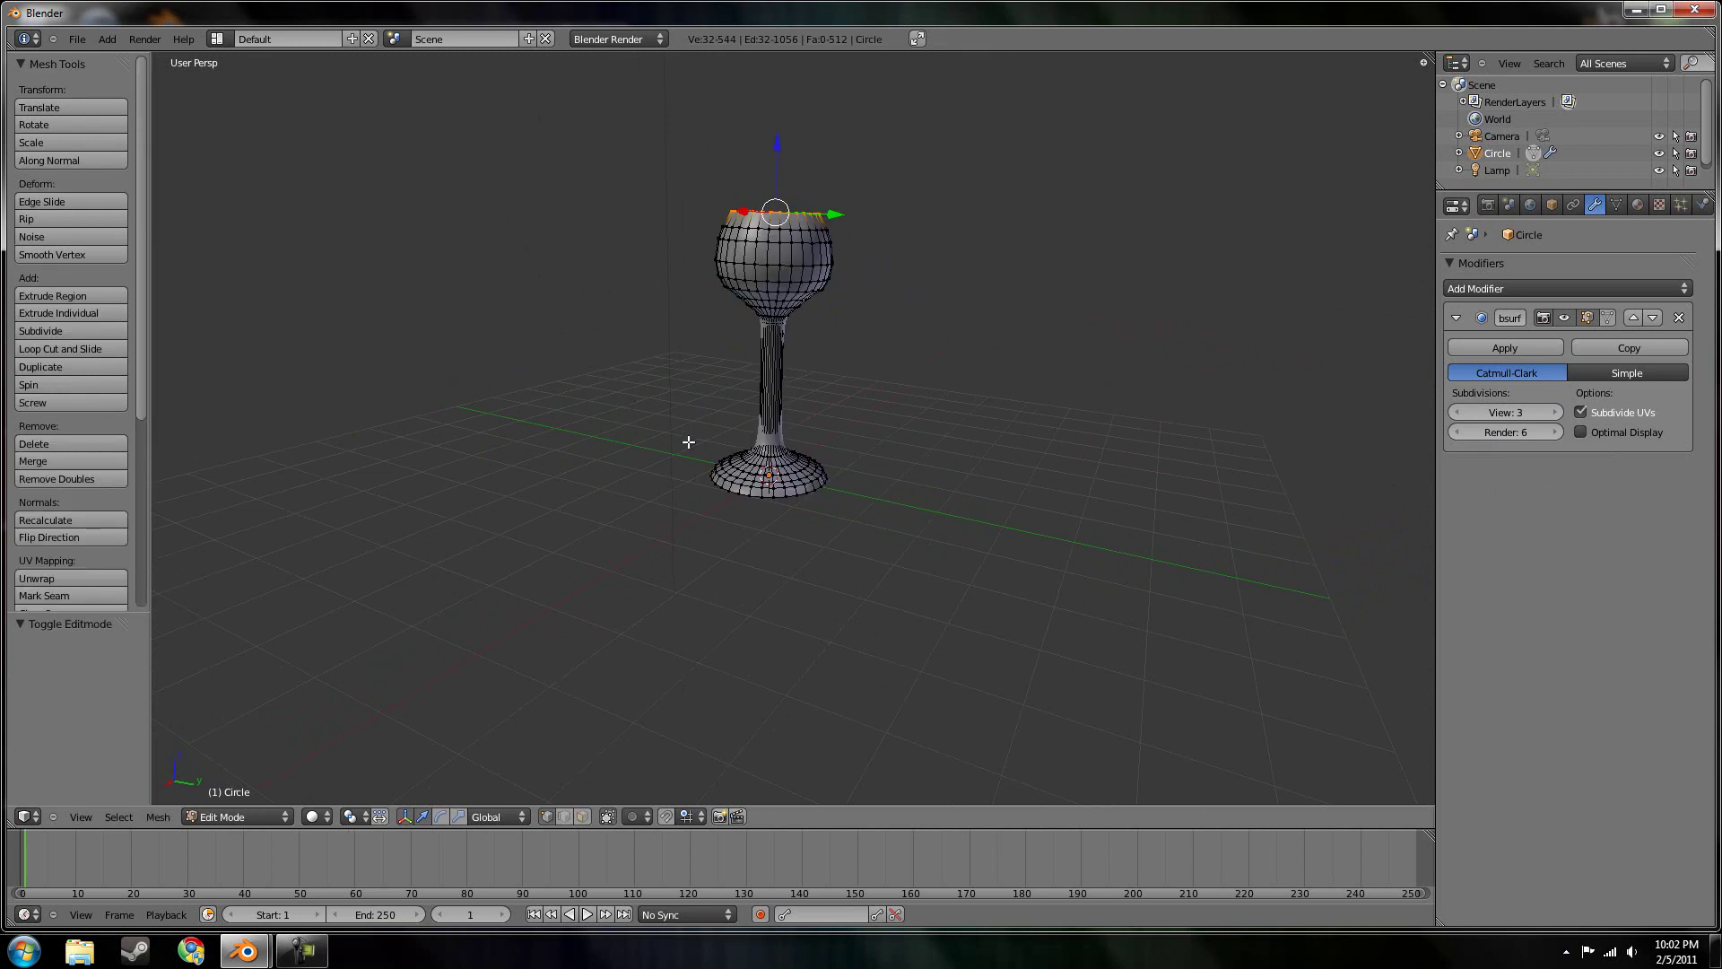
middle_click_drag(711, 454, 525, 455)
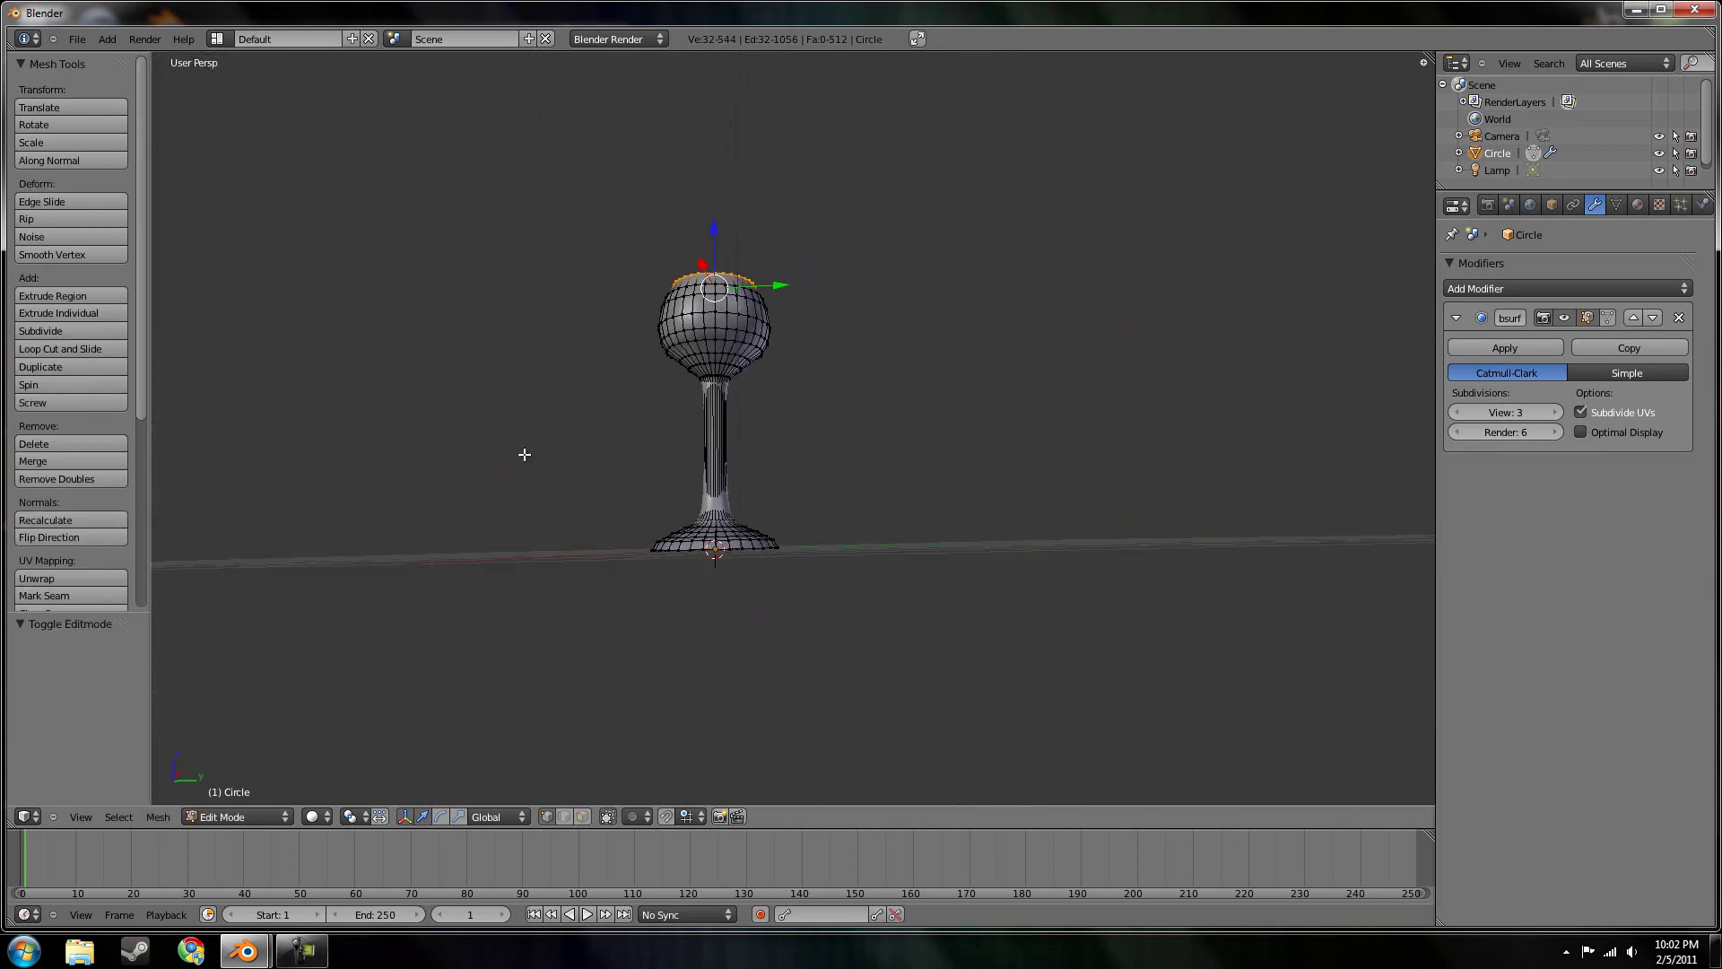
key("b")
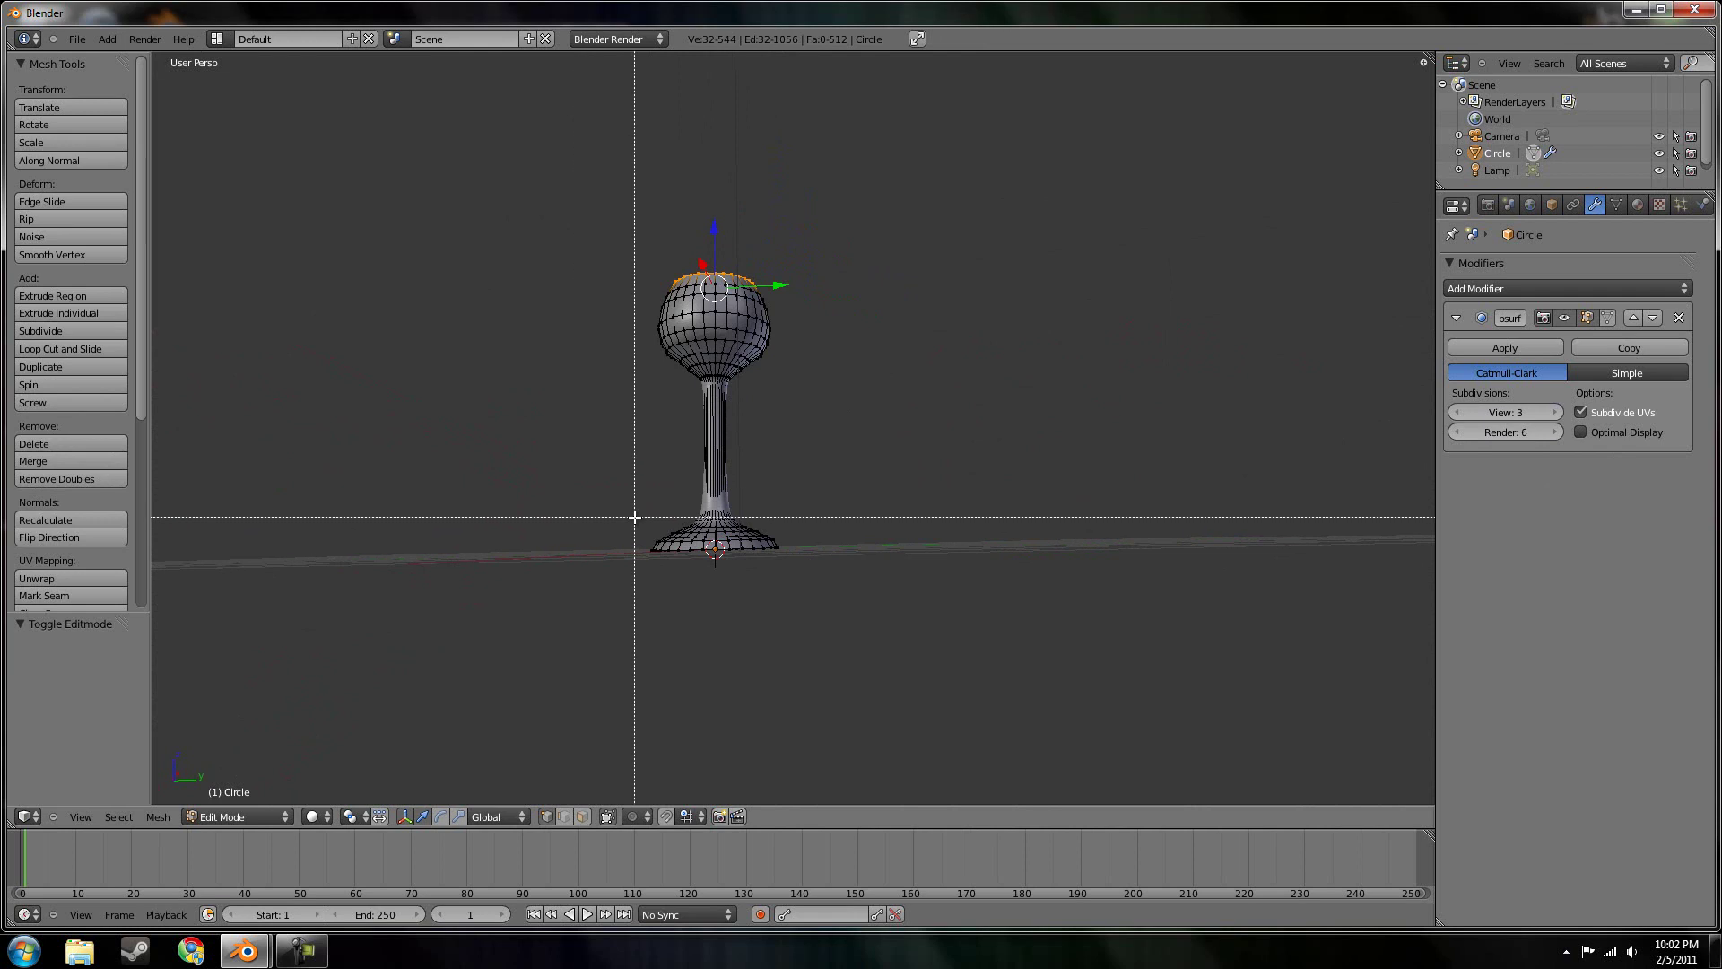
key("Escape")
scroll(646, 511, "up", 4)
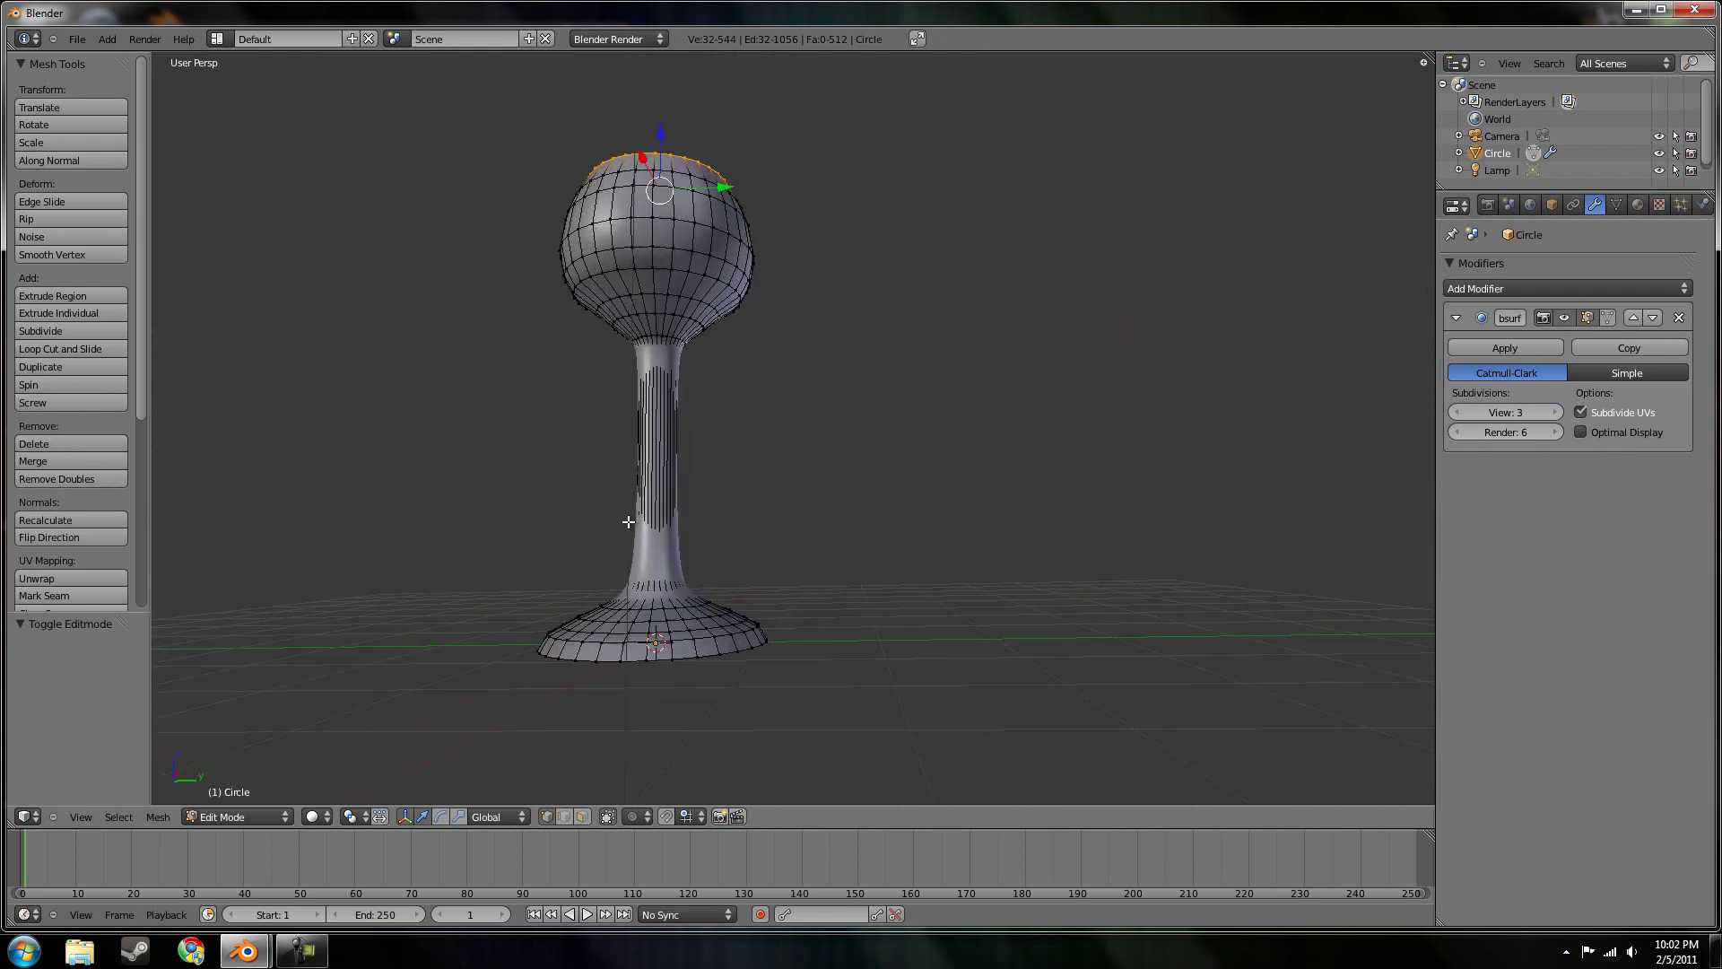
middle_click_drag(551, 576, 642, 512)
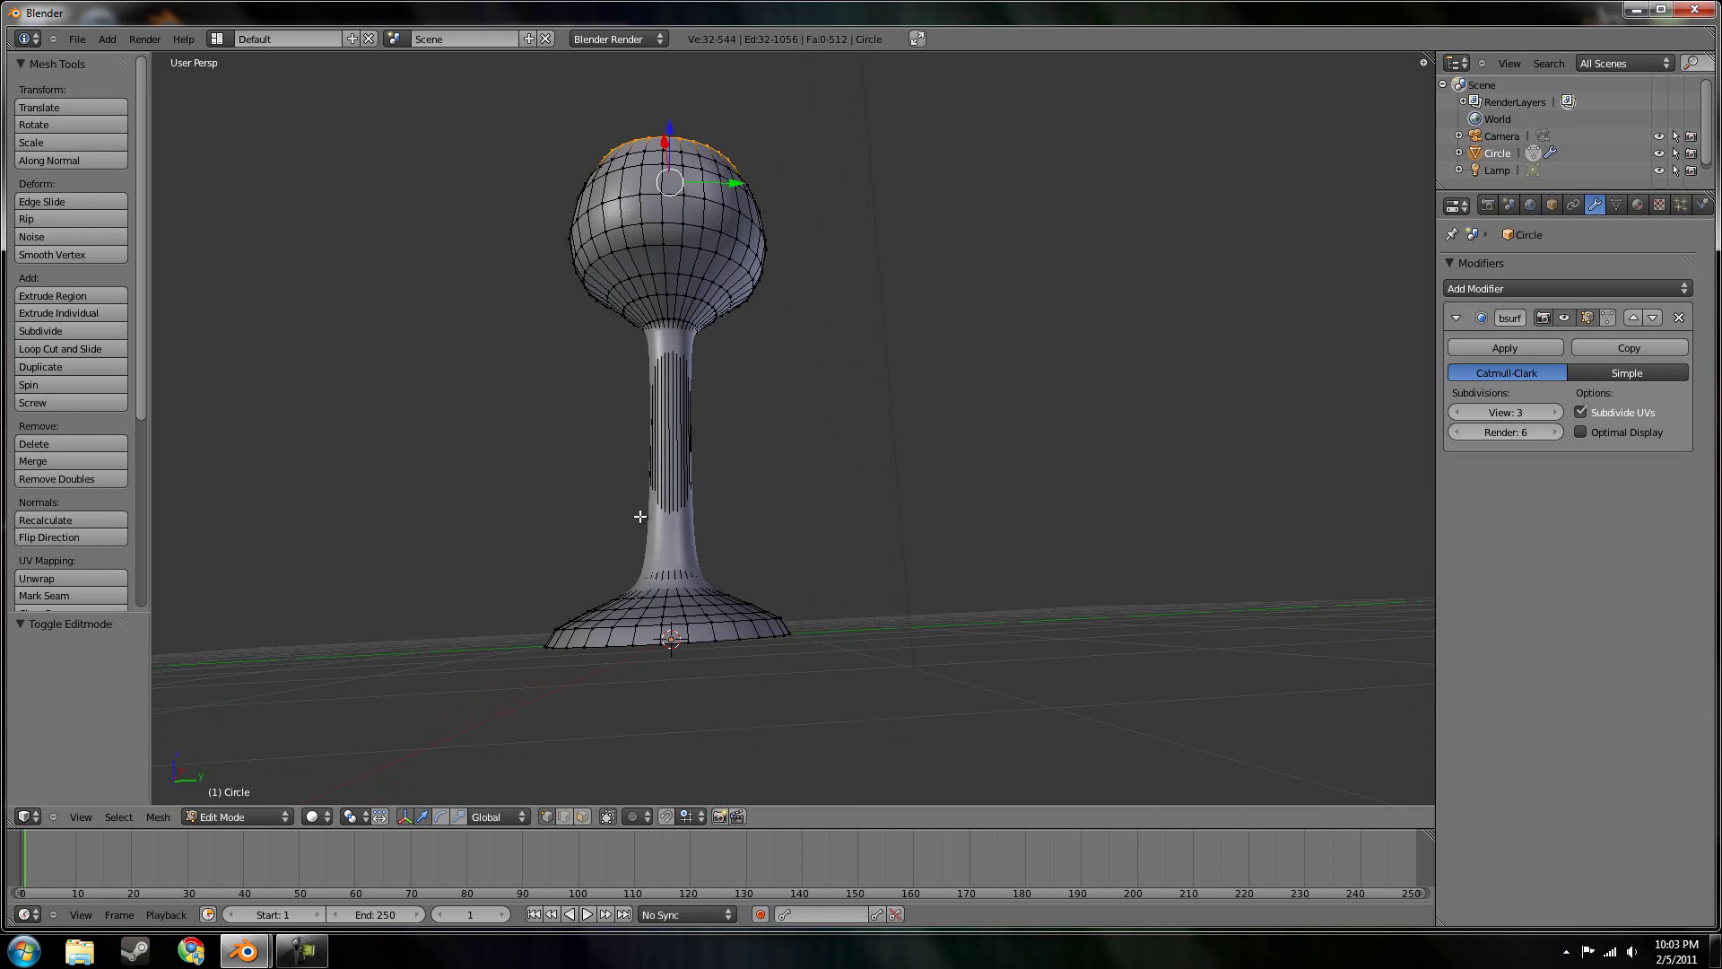
key("b")
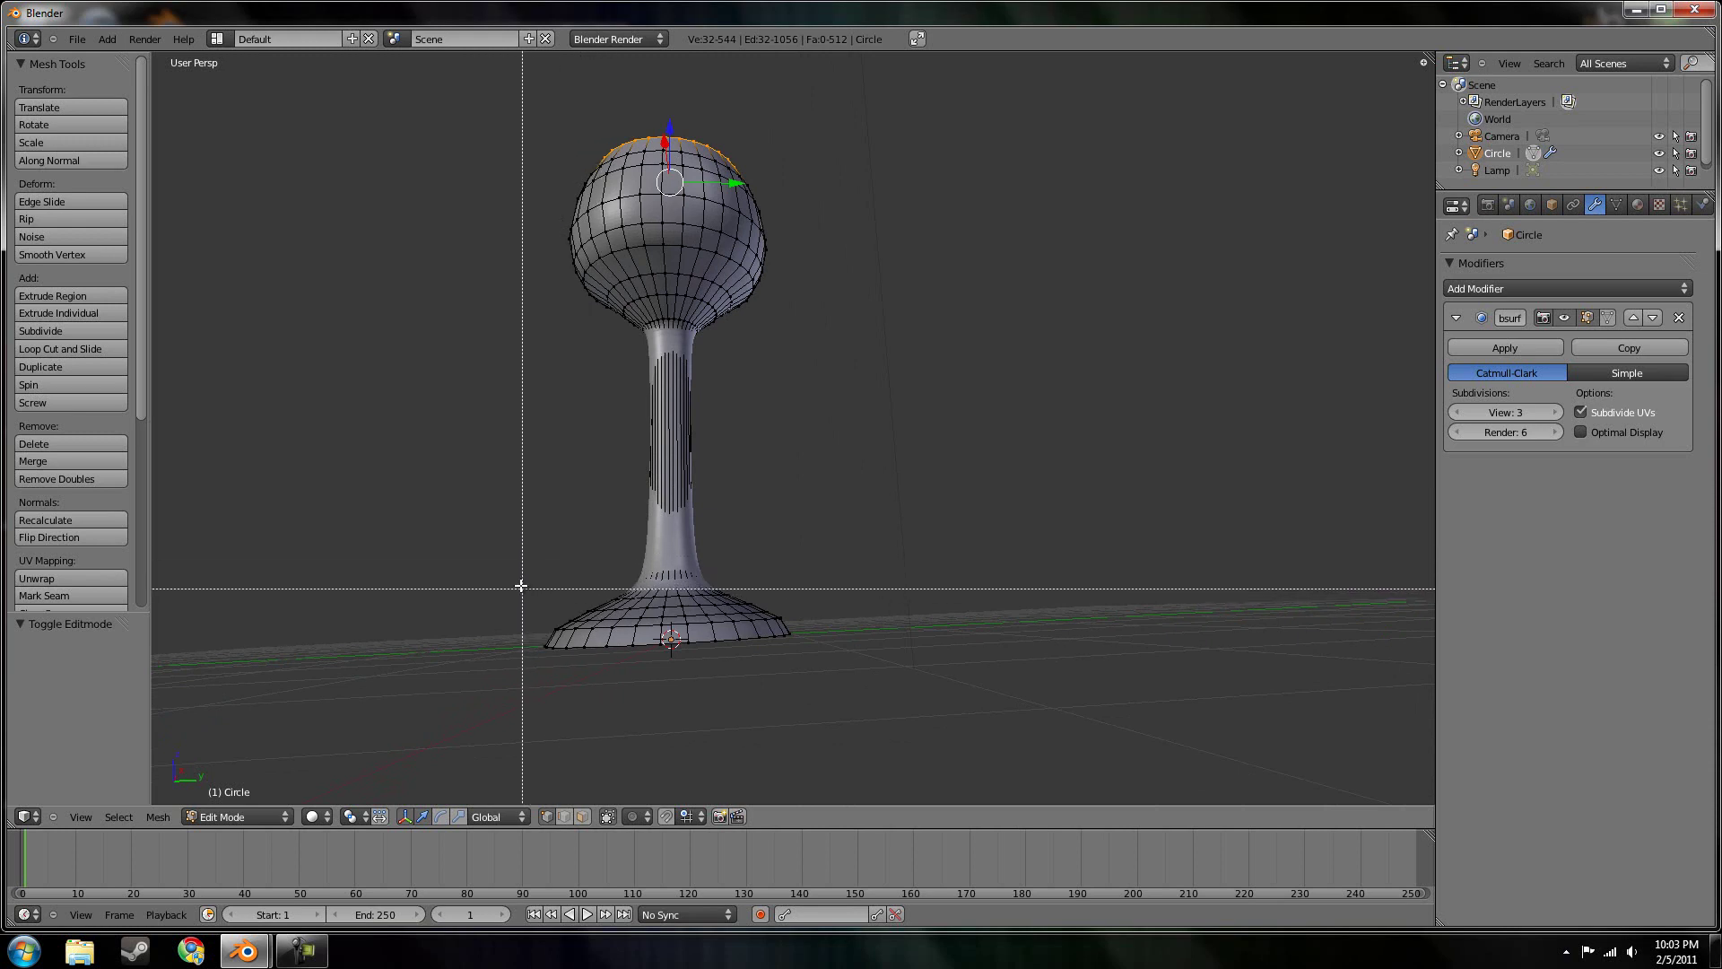
left_click_drag(518, 584, 884, 710)
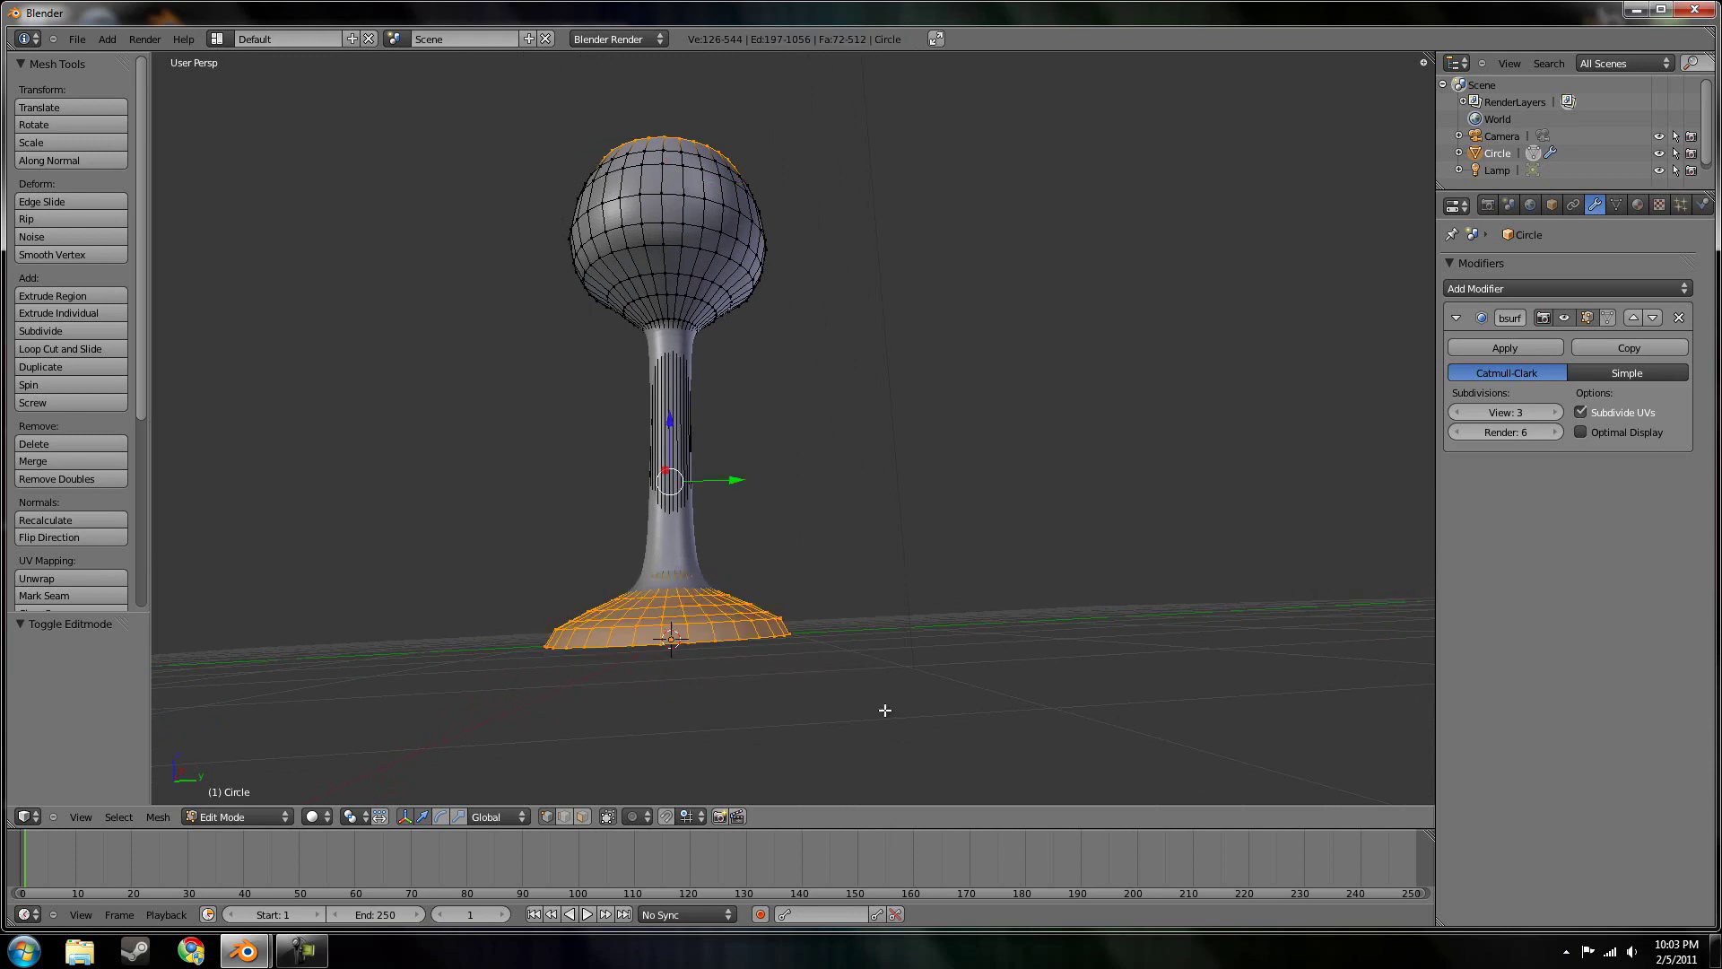
mouse_move(870, 708)
middle_mouse_down()
mouse_move(842, 604)
mouse_move(892, 730)
middle_mouse_up()
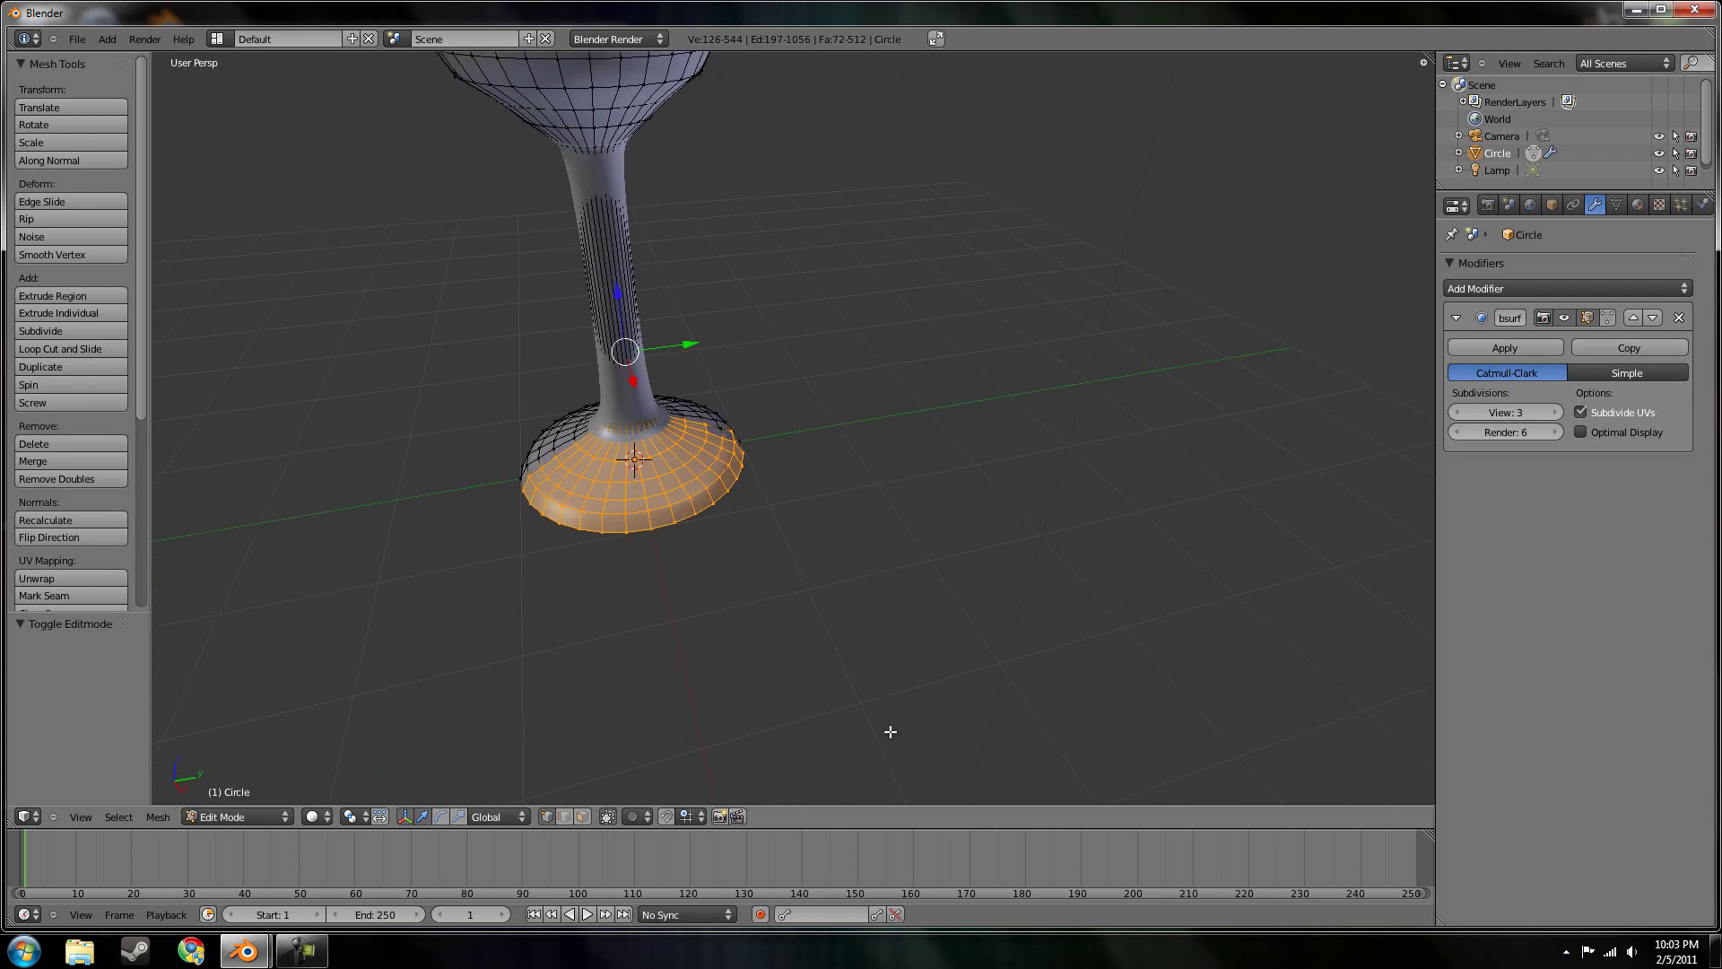
left_click(608, 817)
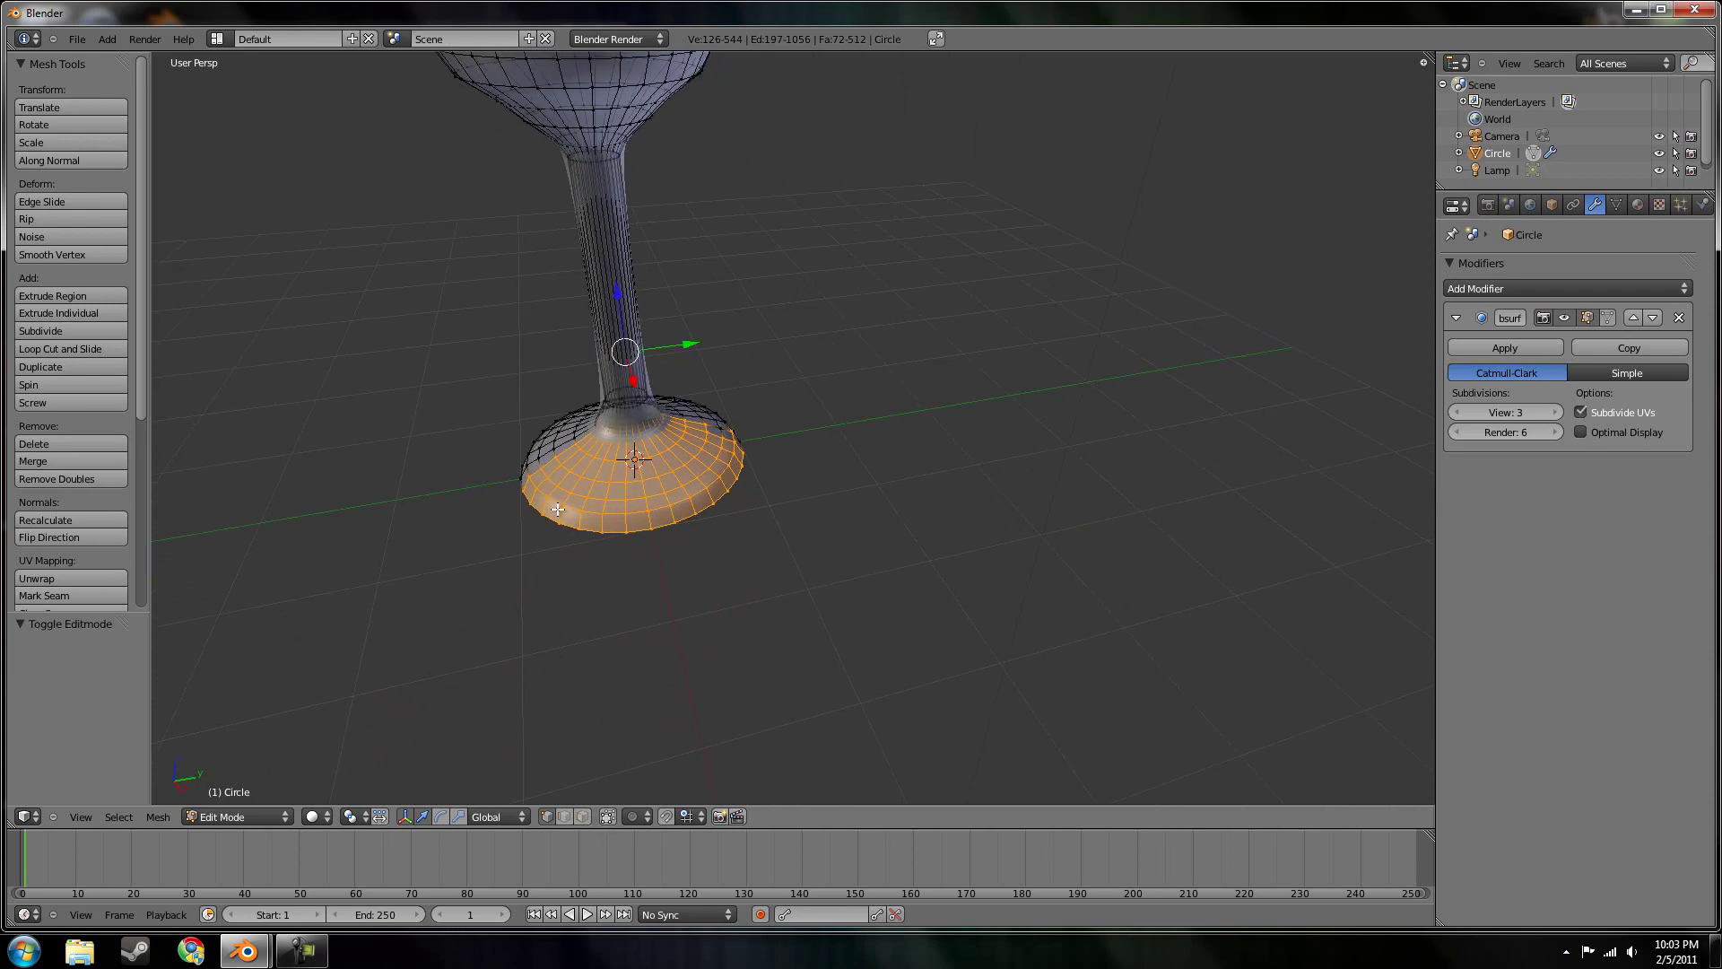
key("a")
Box-select the base, scale it to 0.894, then 0.836 along Z, and leave Edit Mode
middle_click_drag(530, 588, 996, 584)
middle_click_drag(886, 668, 856, 574)
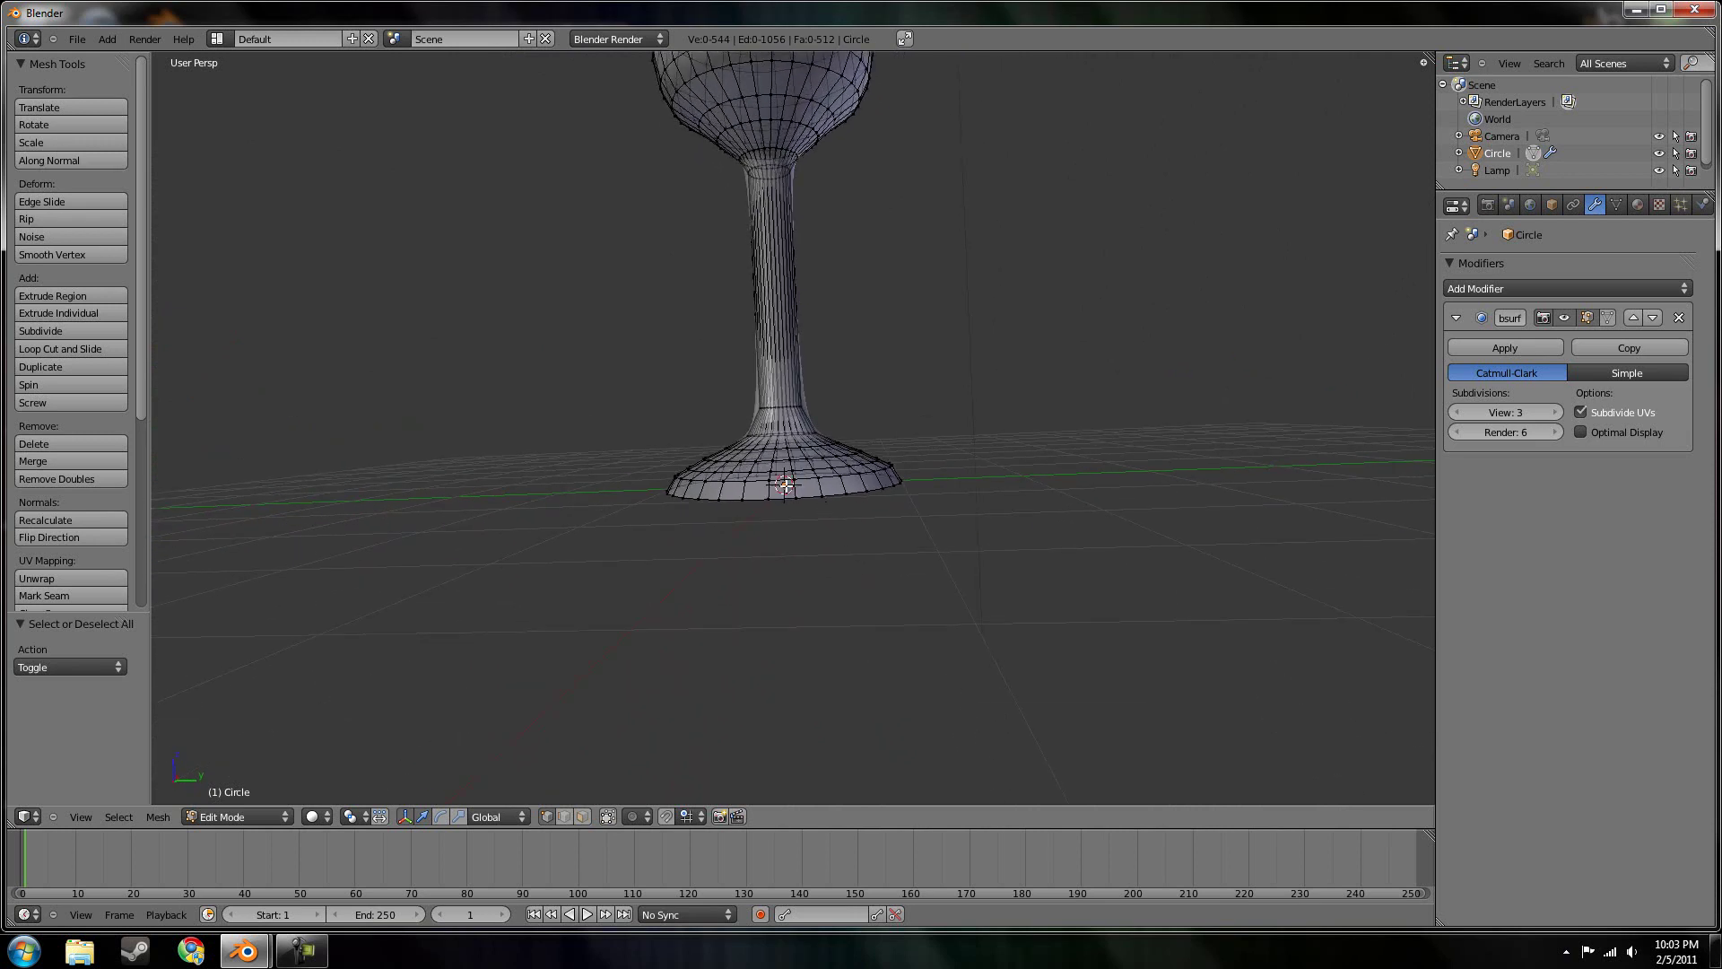
key("b")
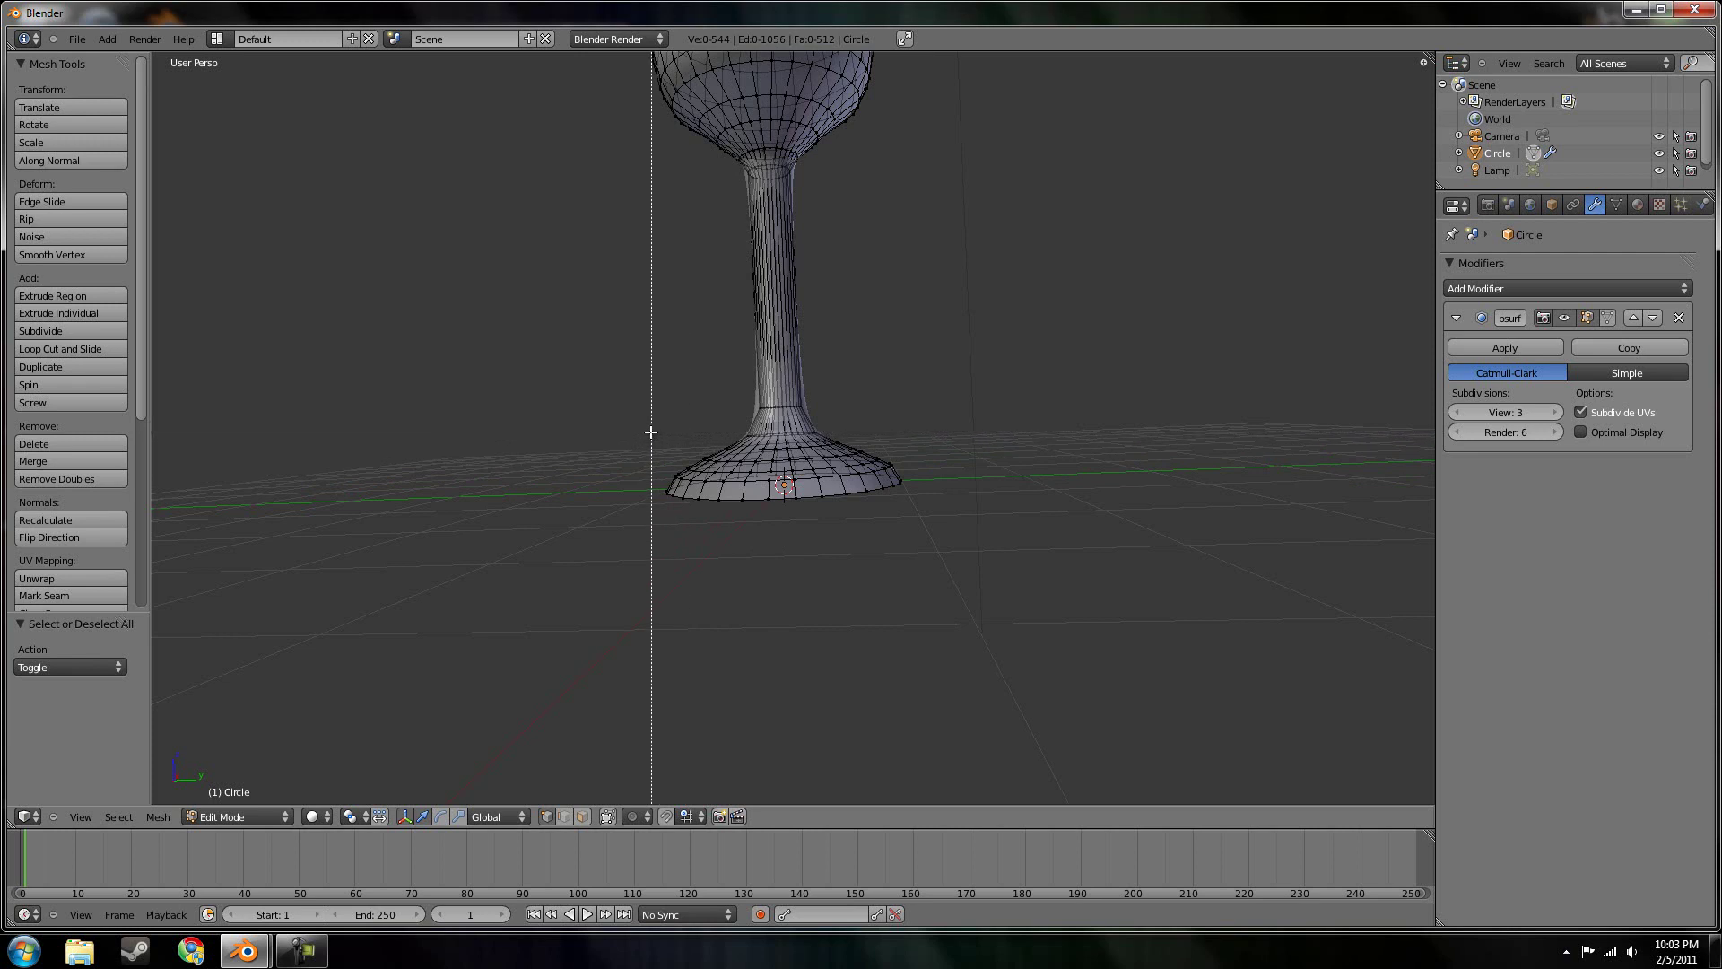
left_click_drag(639, 428, 976, 539)
middle_click_drag(892, 523, 938, 649)
key("s")
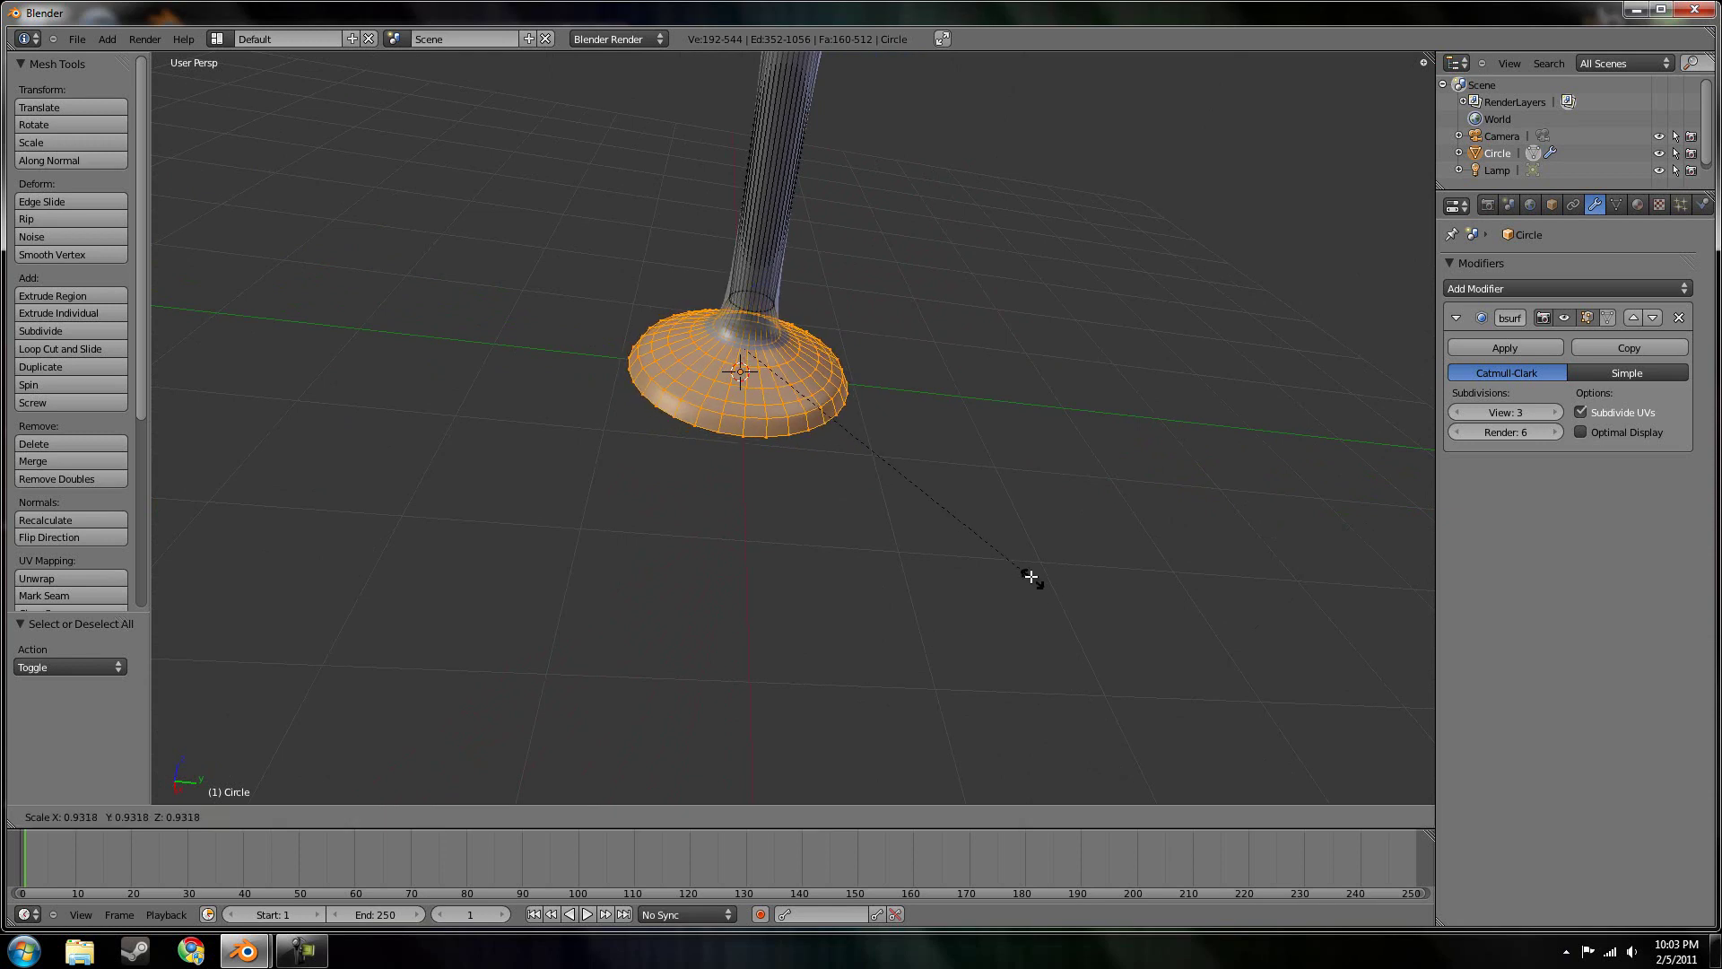
left_click(1025, 568)
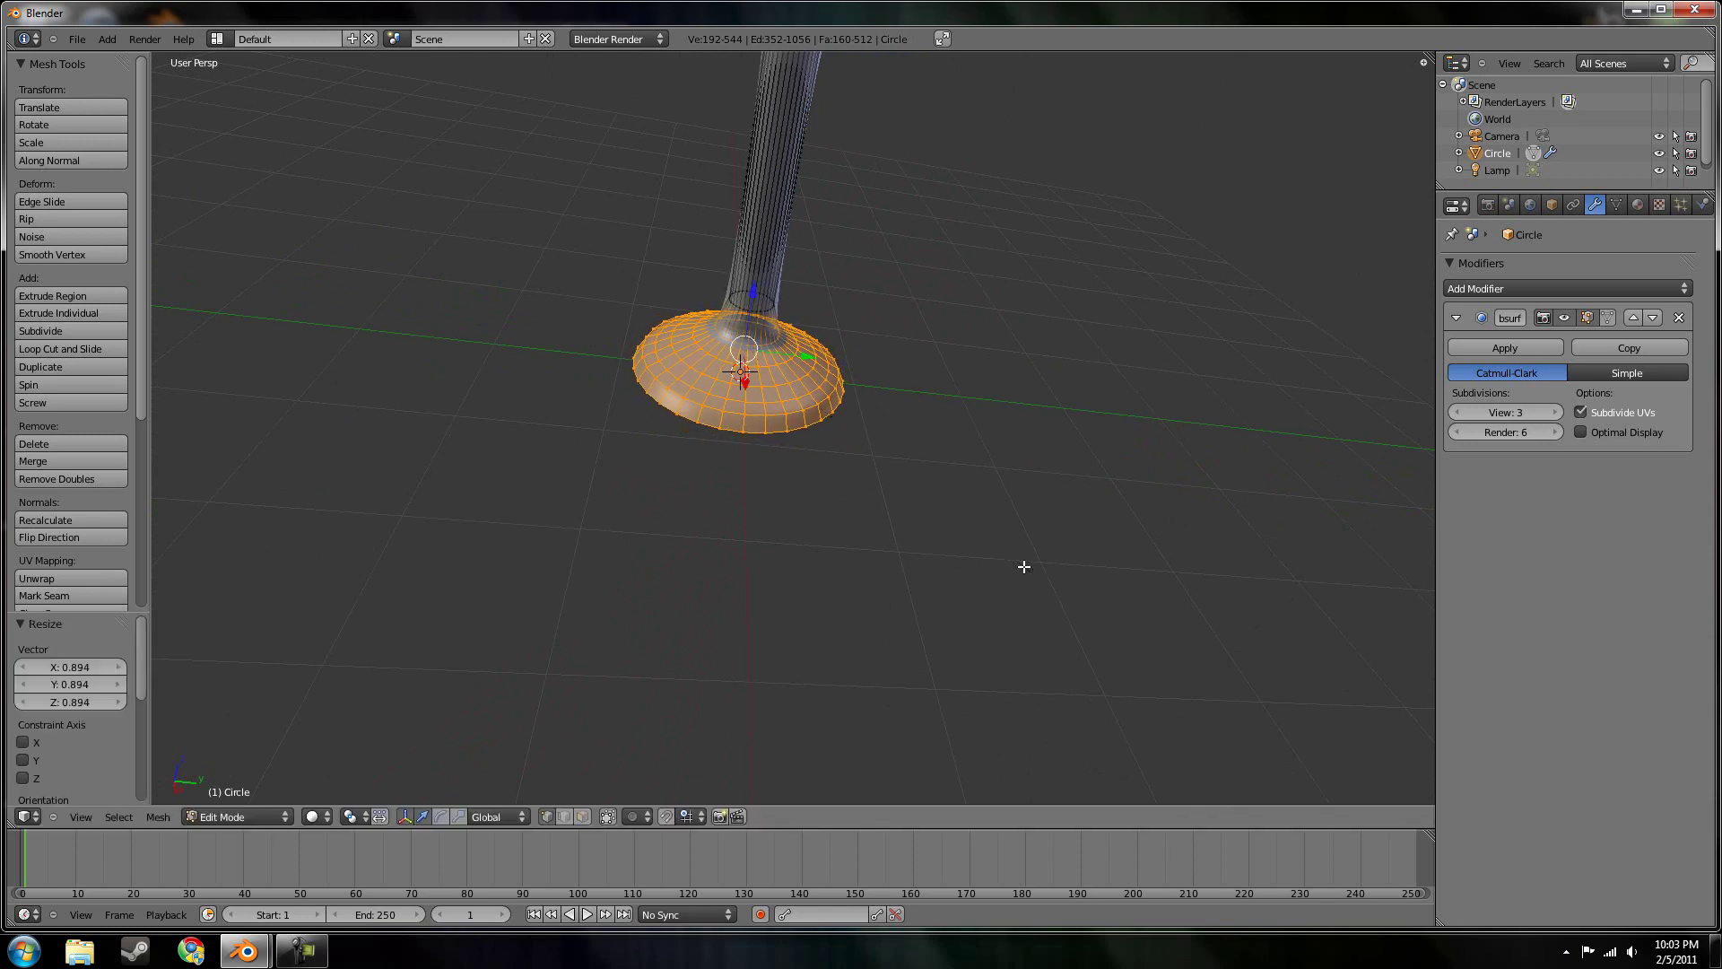
key("s")
key("z")
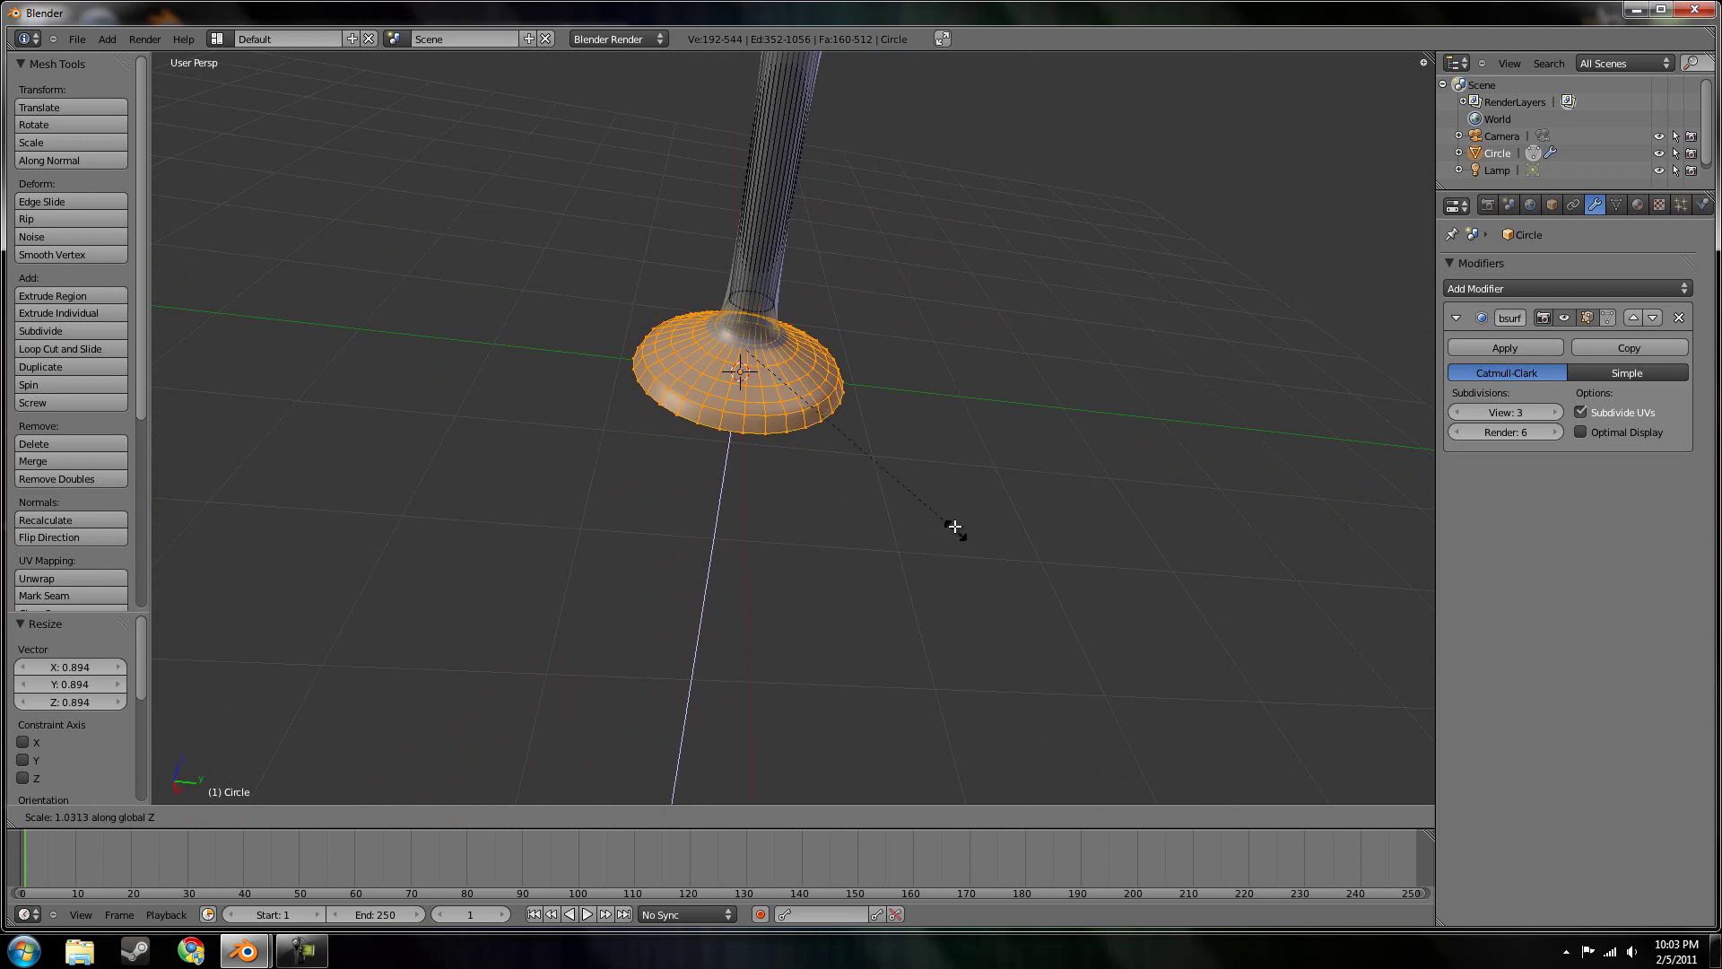
left_click(945, 449)
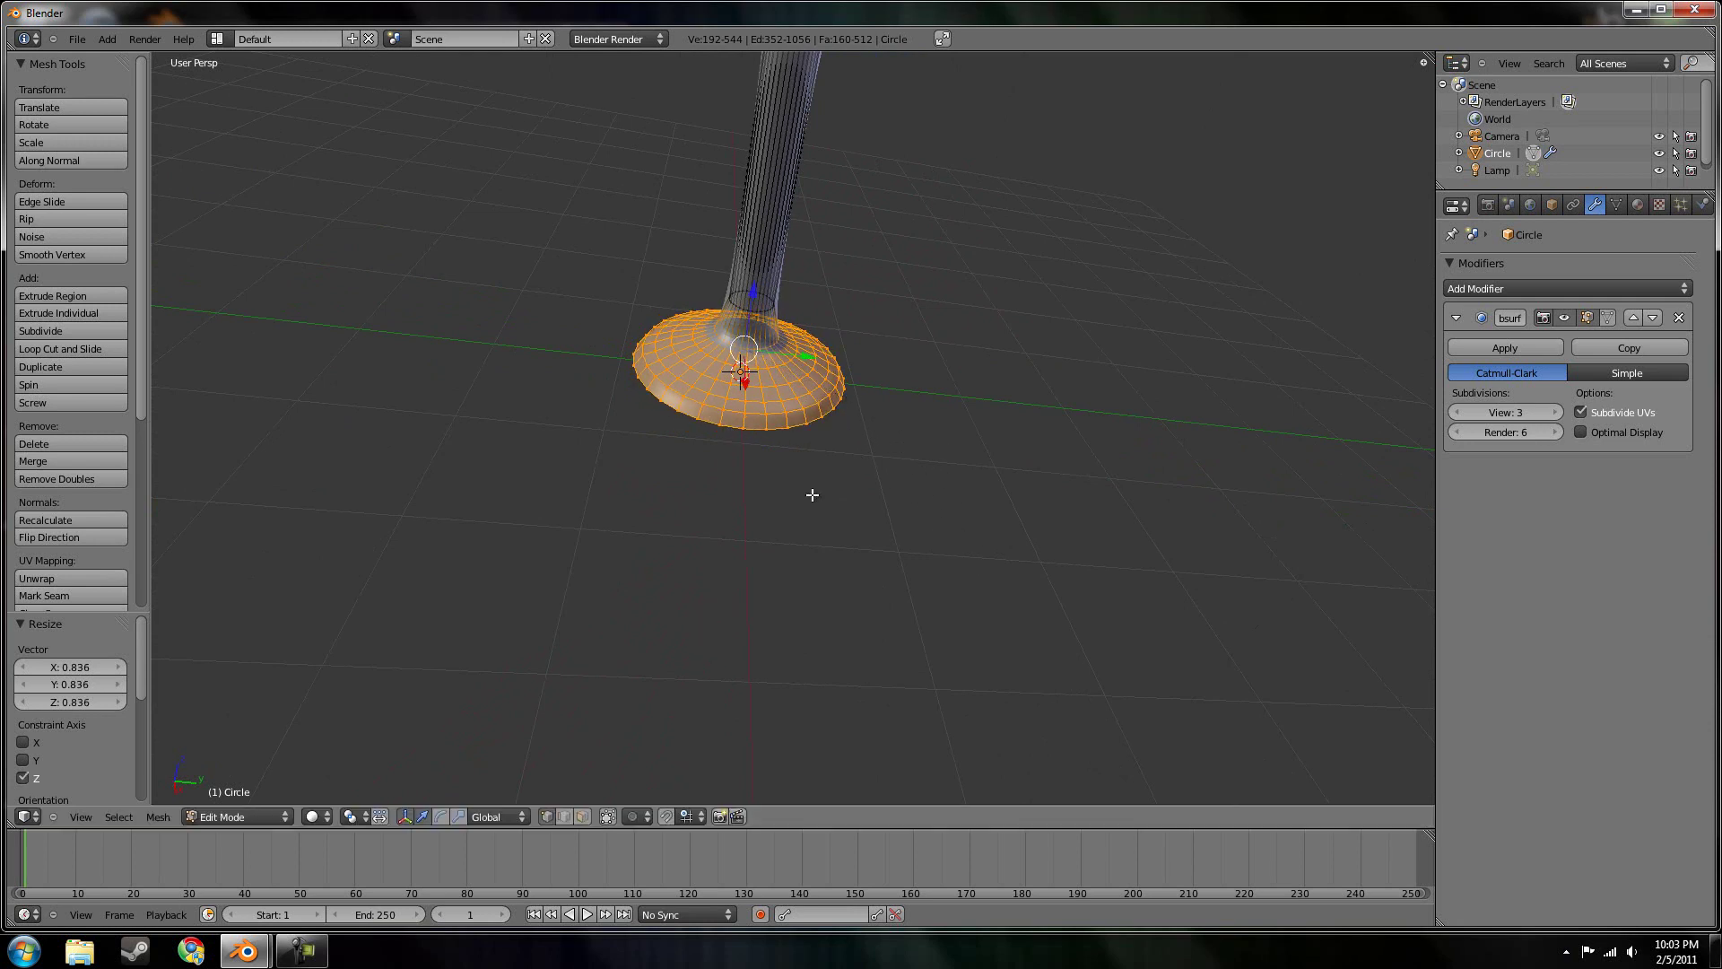
key("Tab")
Create a new texture for the glass and change its type from Clouds to Image or Movie
scroll(664, 464, "down", 5)
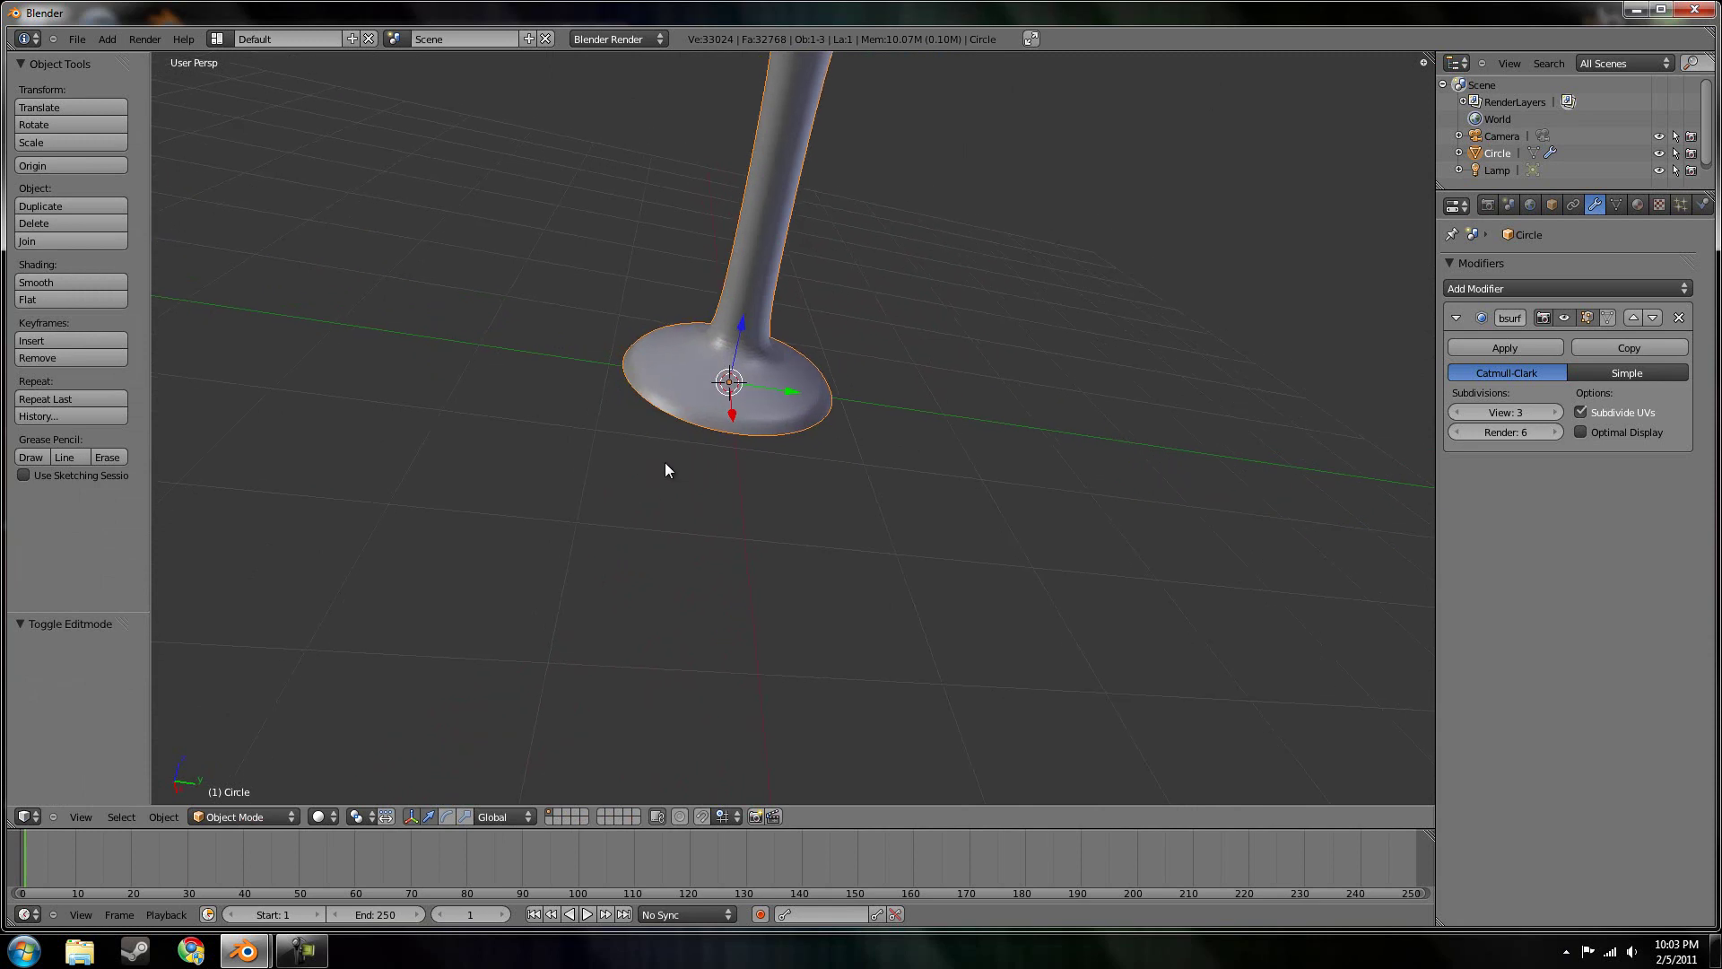
middle_click_drag(601, 359, 709, 533)
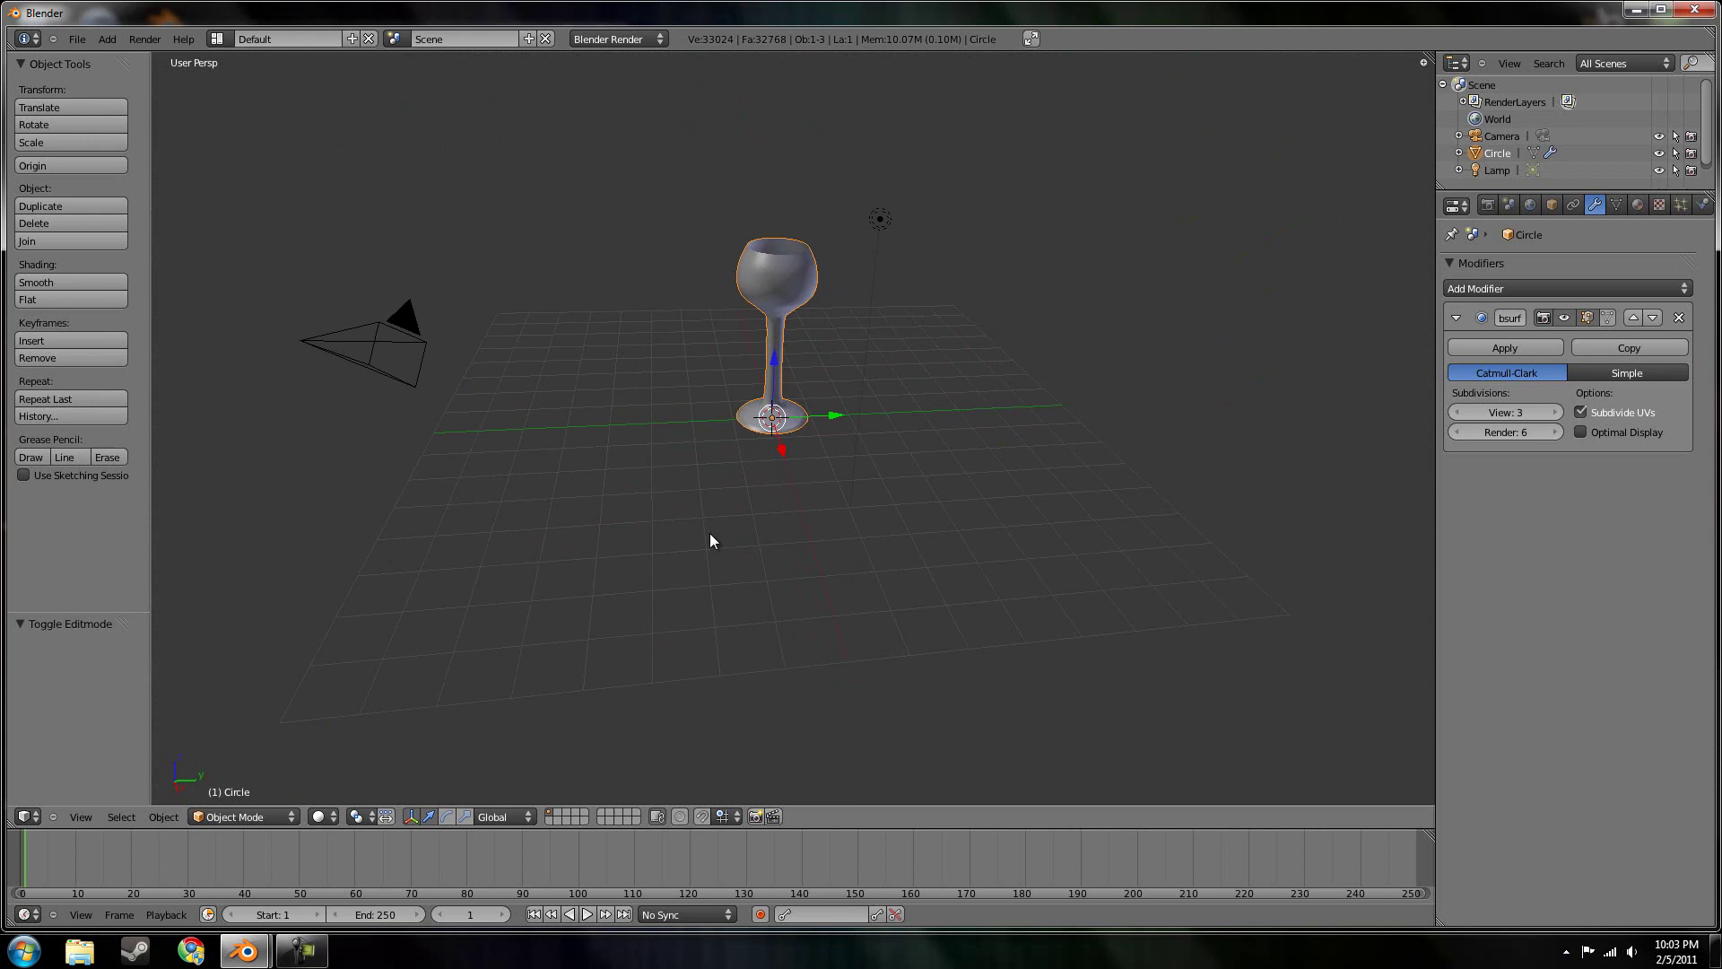
left_click(1660, 206)
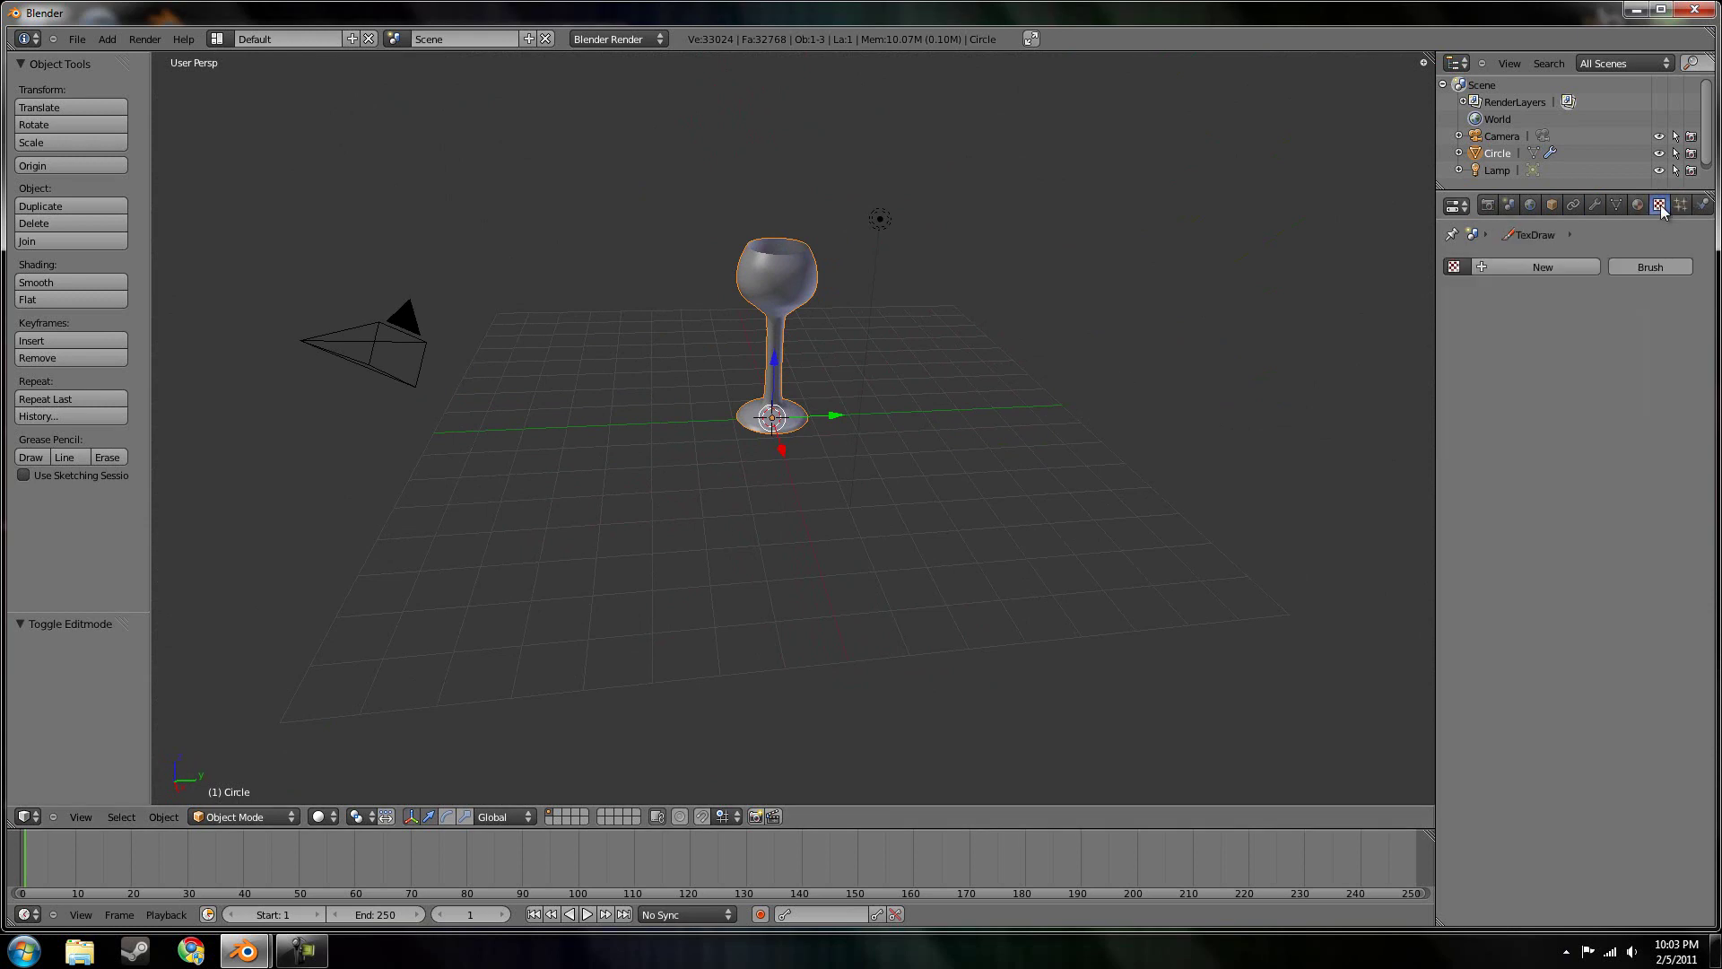
left_click(1576, 269)
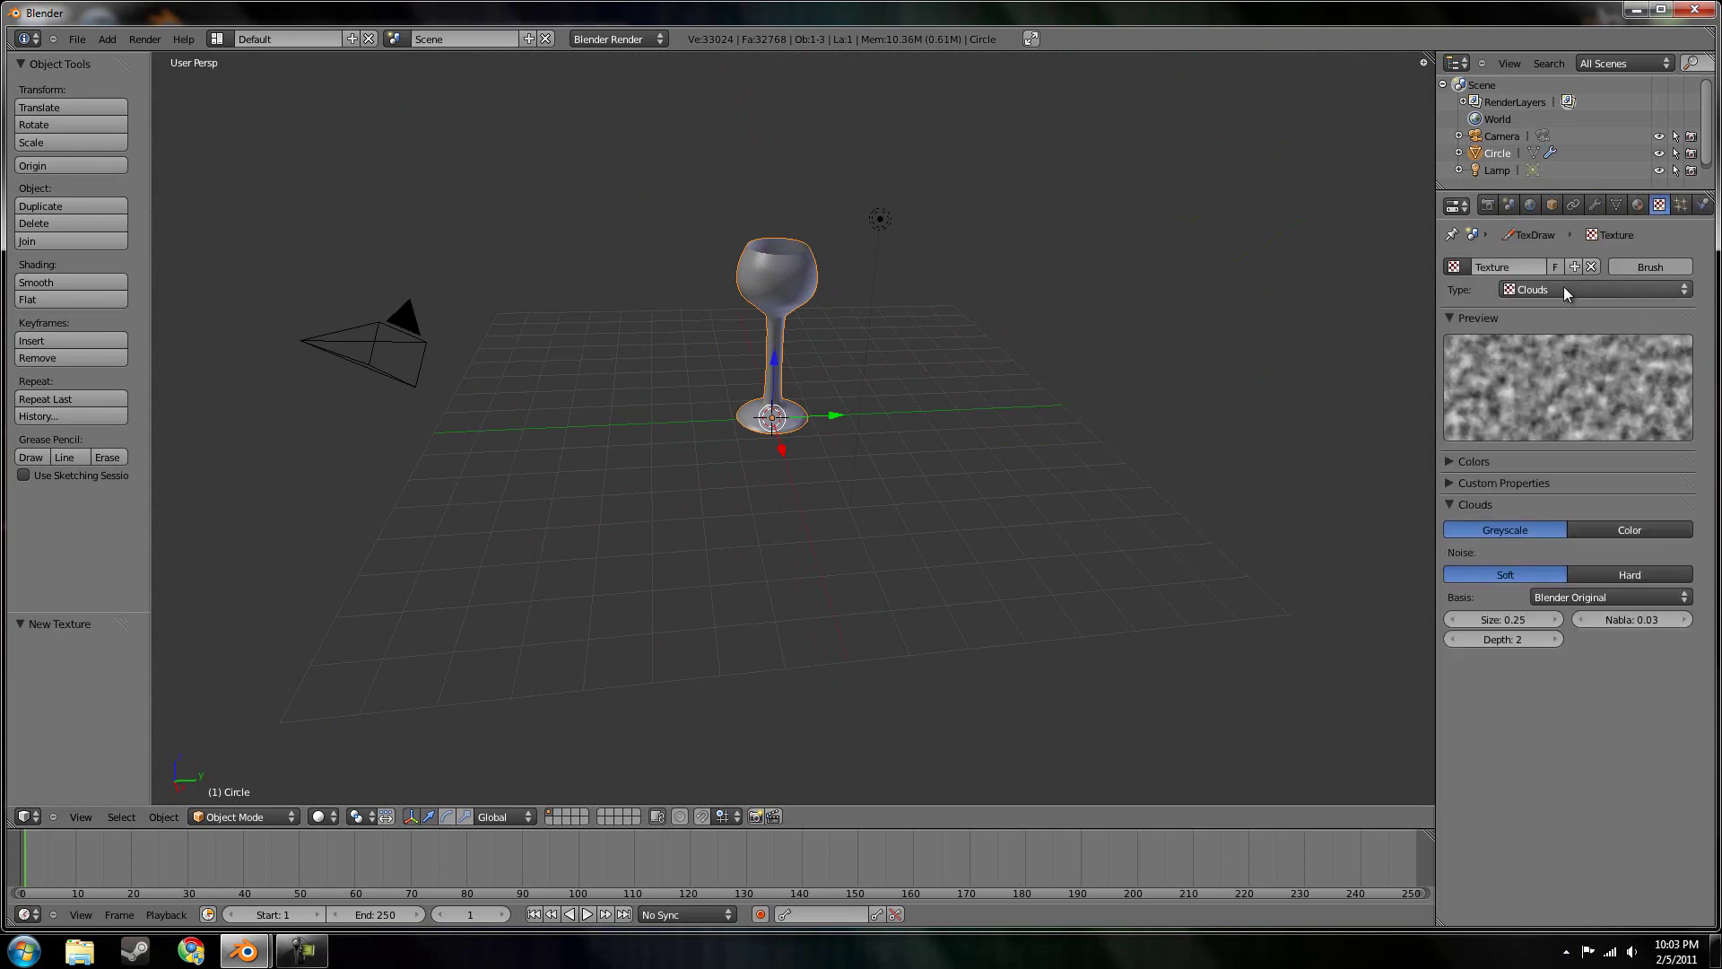
left_click(1563, 288)
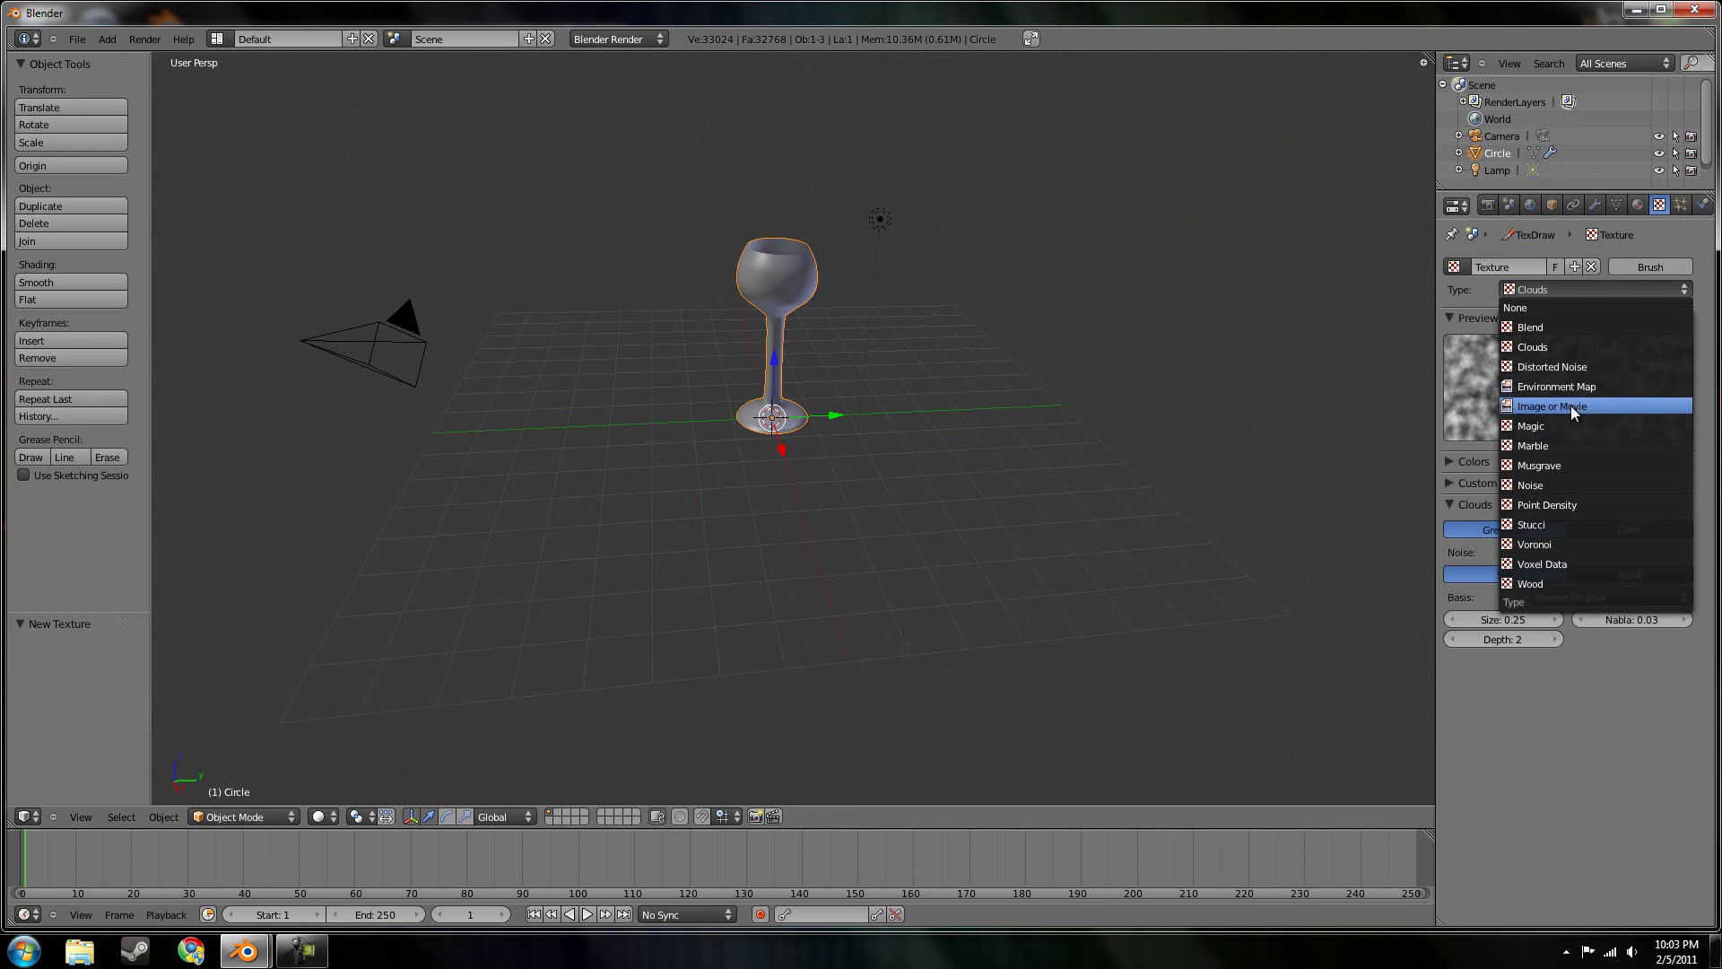
left_click(1570, 405)
Load Colorful Wallpaper.jpg from the user's Pictures > Screensaver folder as the texture image
left_click(1612, 509)
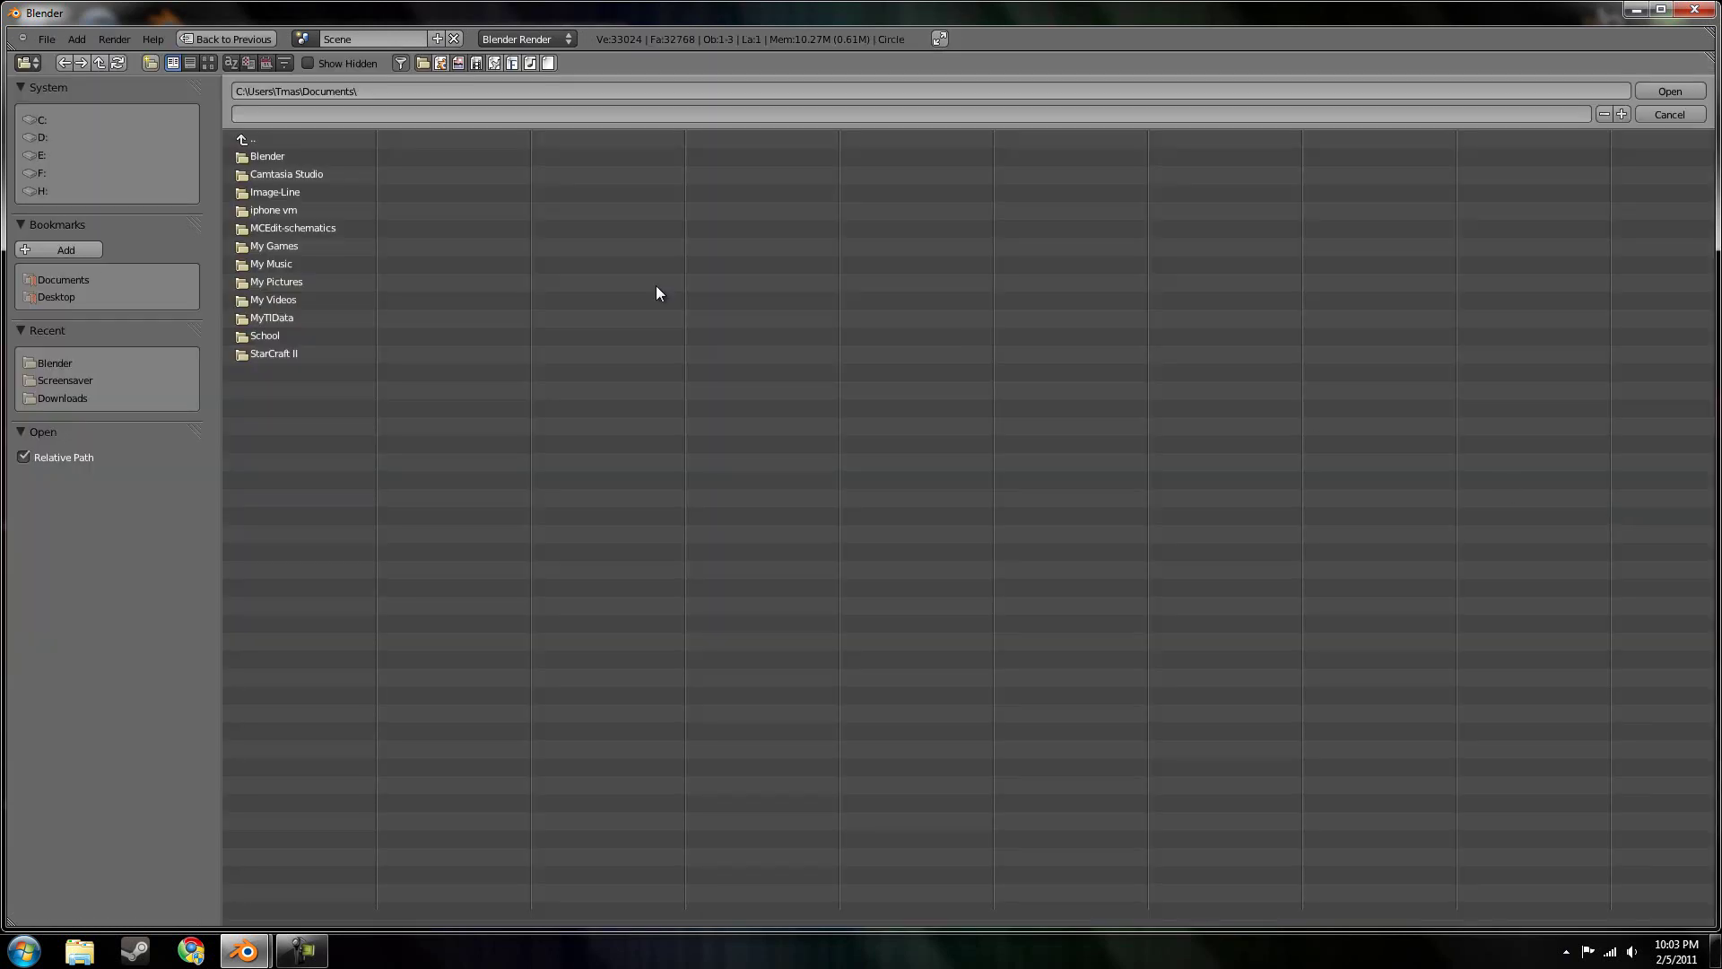
left_click(303, 277)
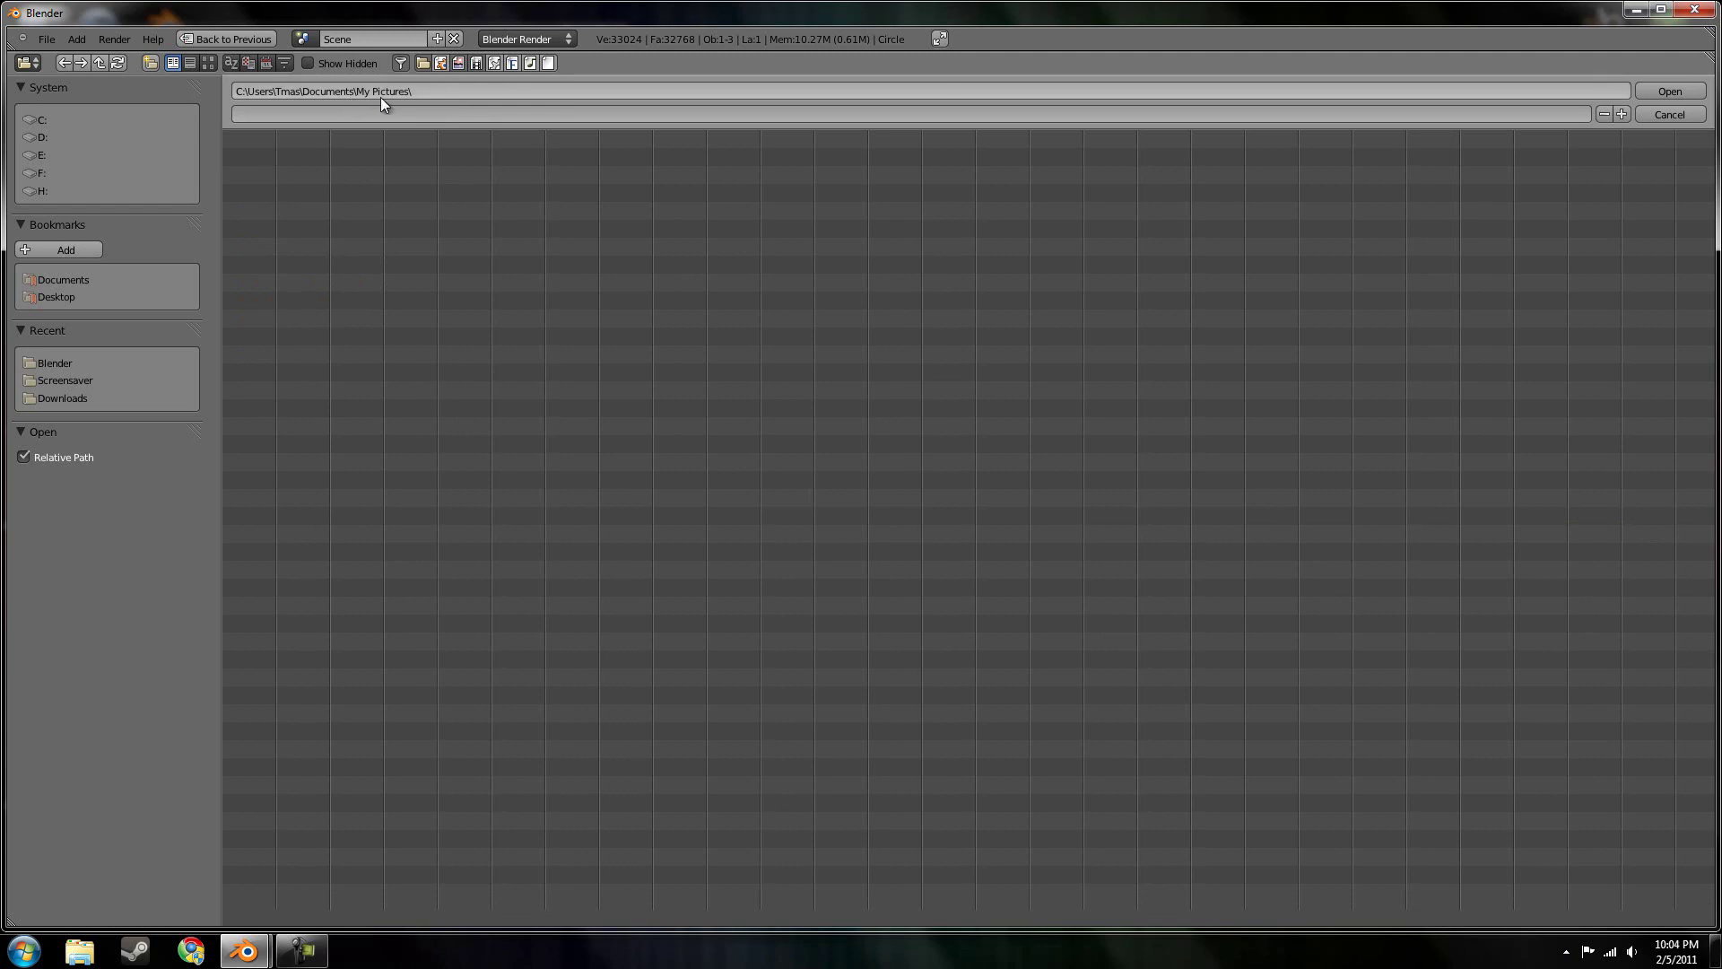
left_click(339, 93)
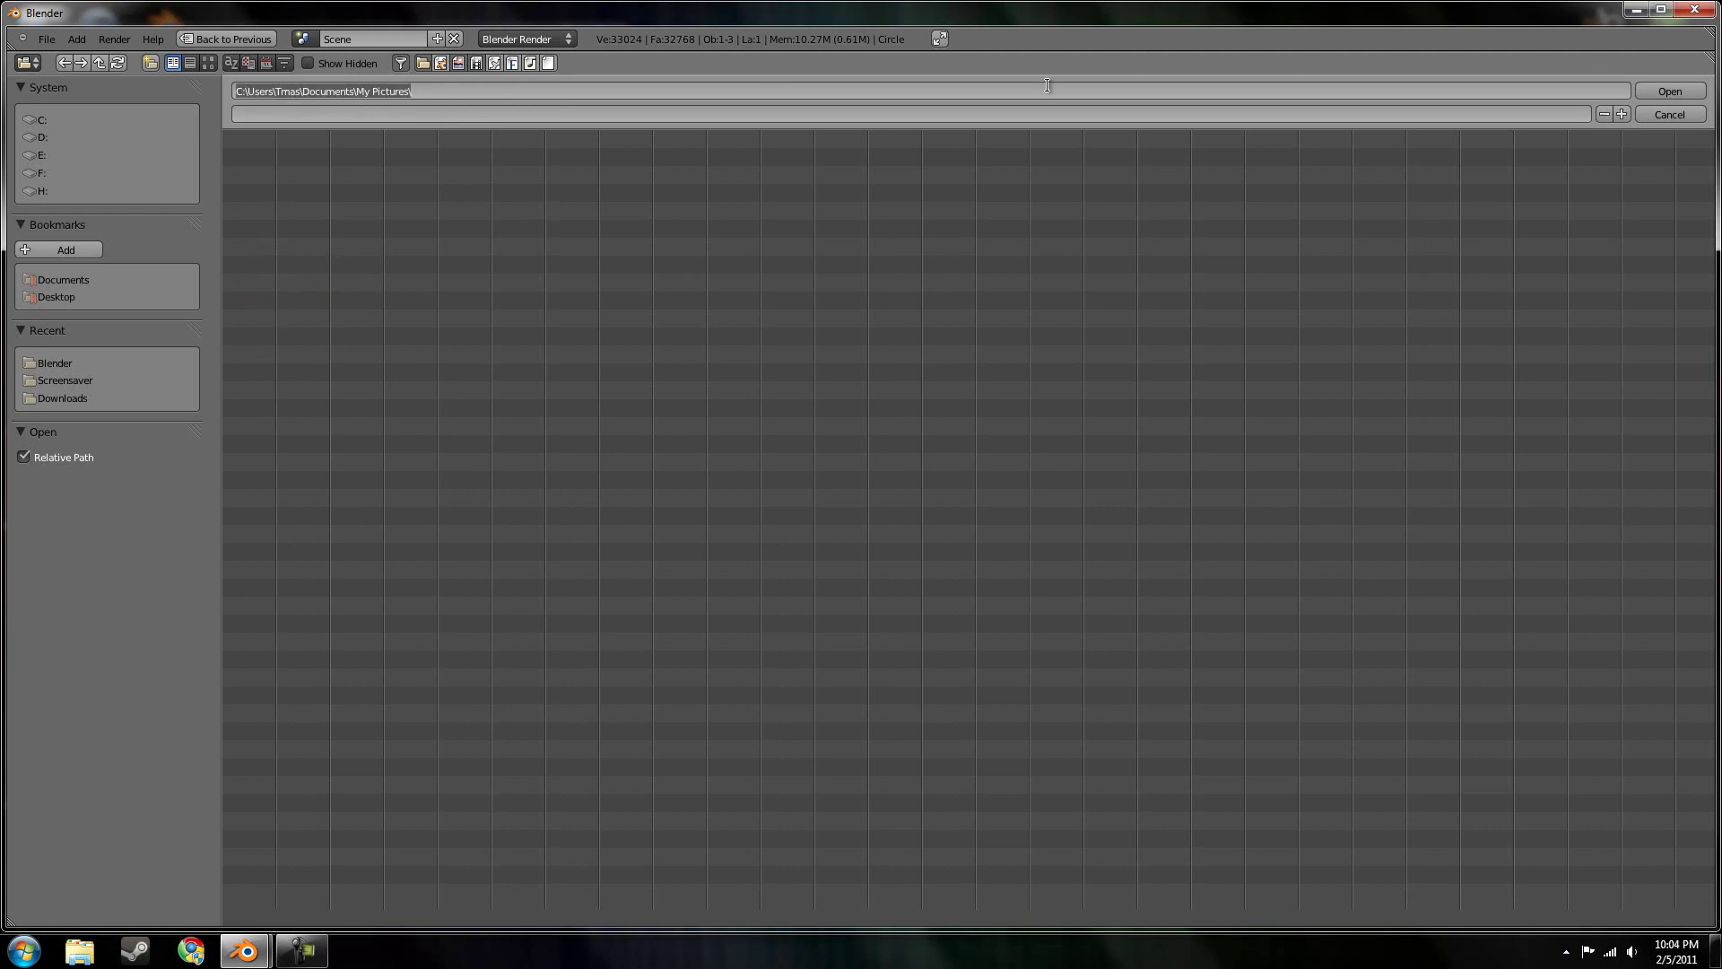
left_click_drag(1047, 85, 313, 94)
key("BackSpace")
key("Return")
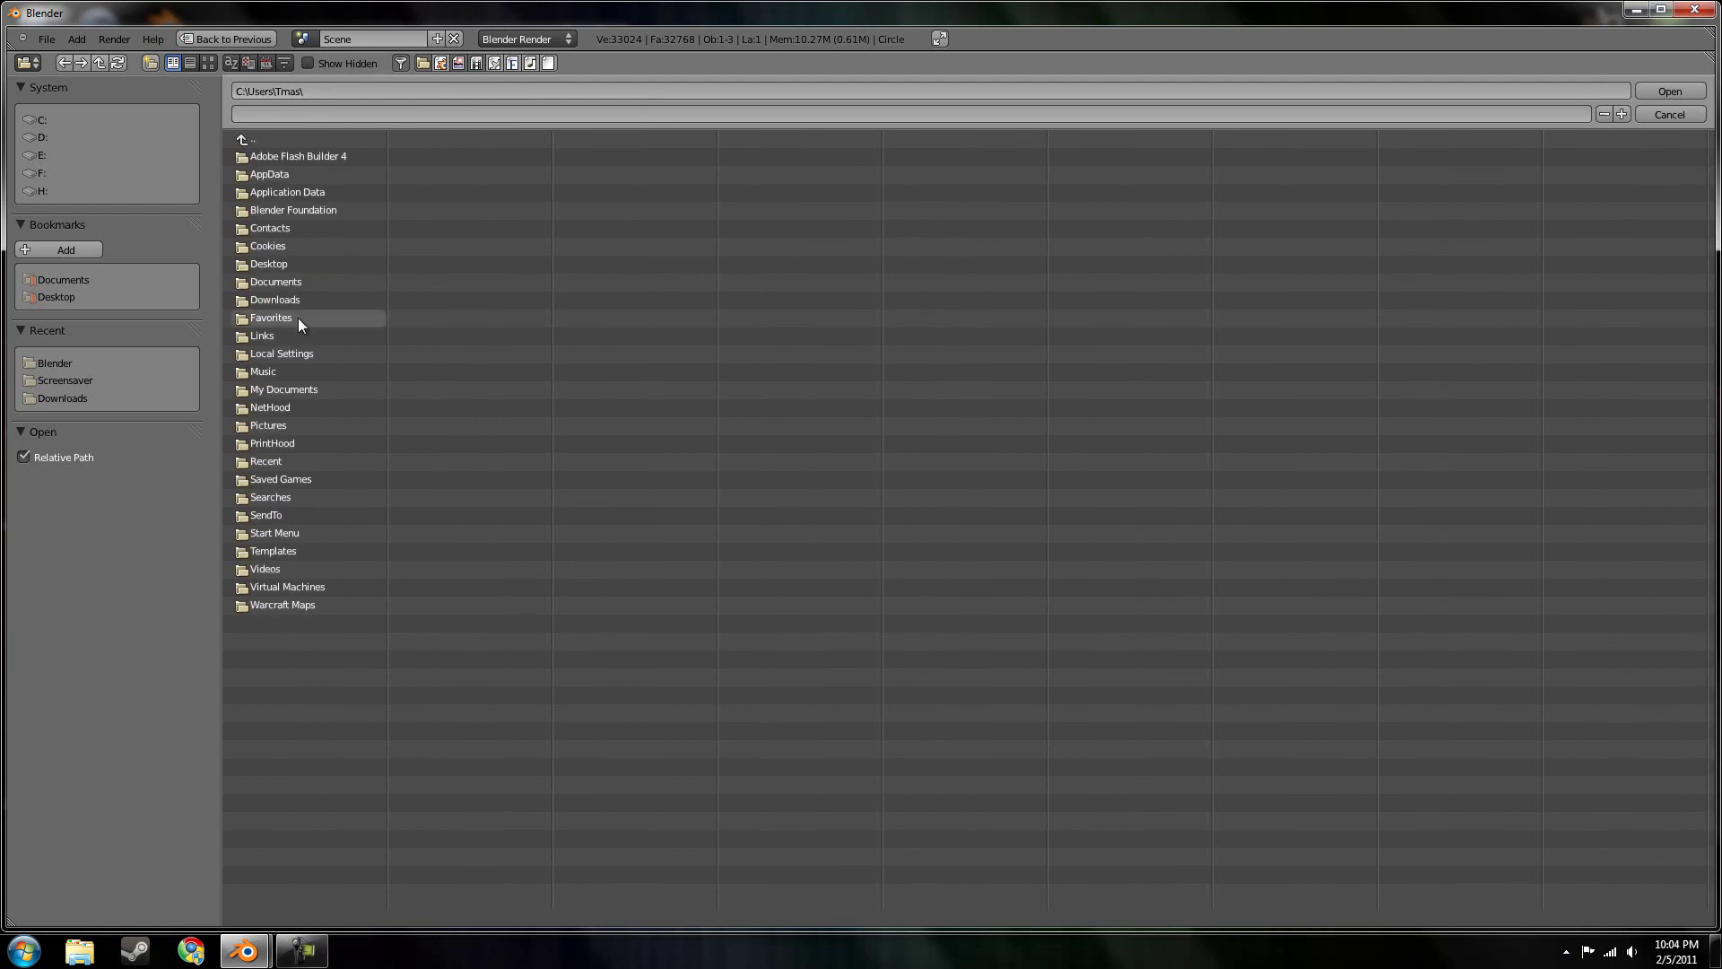
left_click(281, 424)
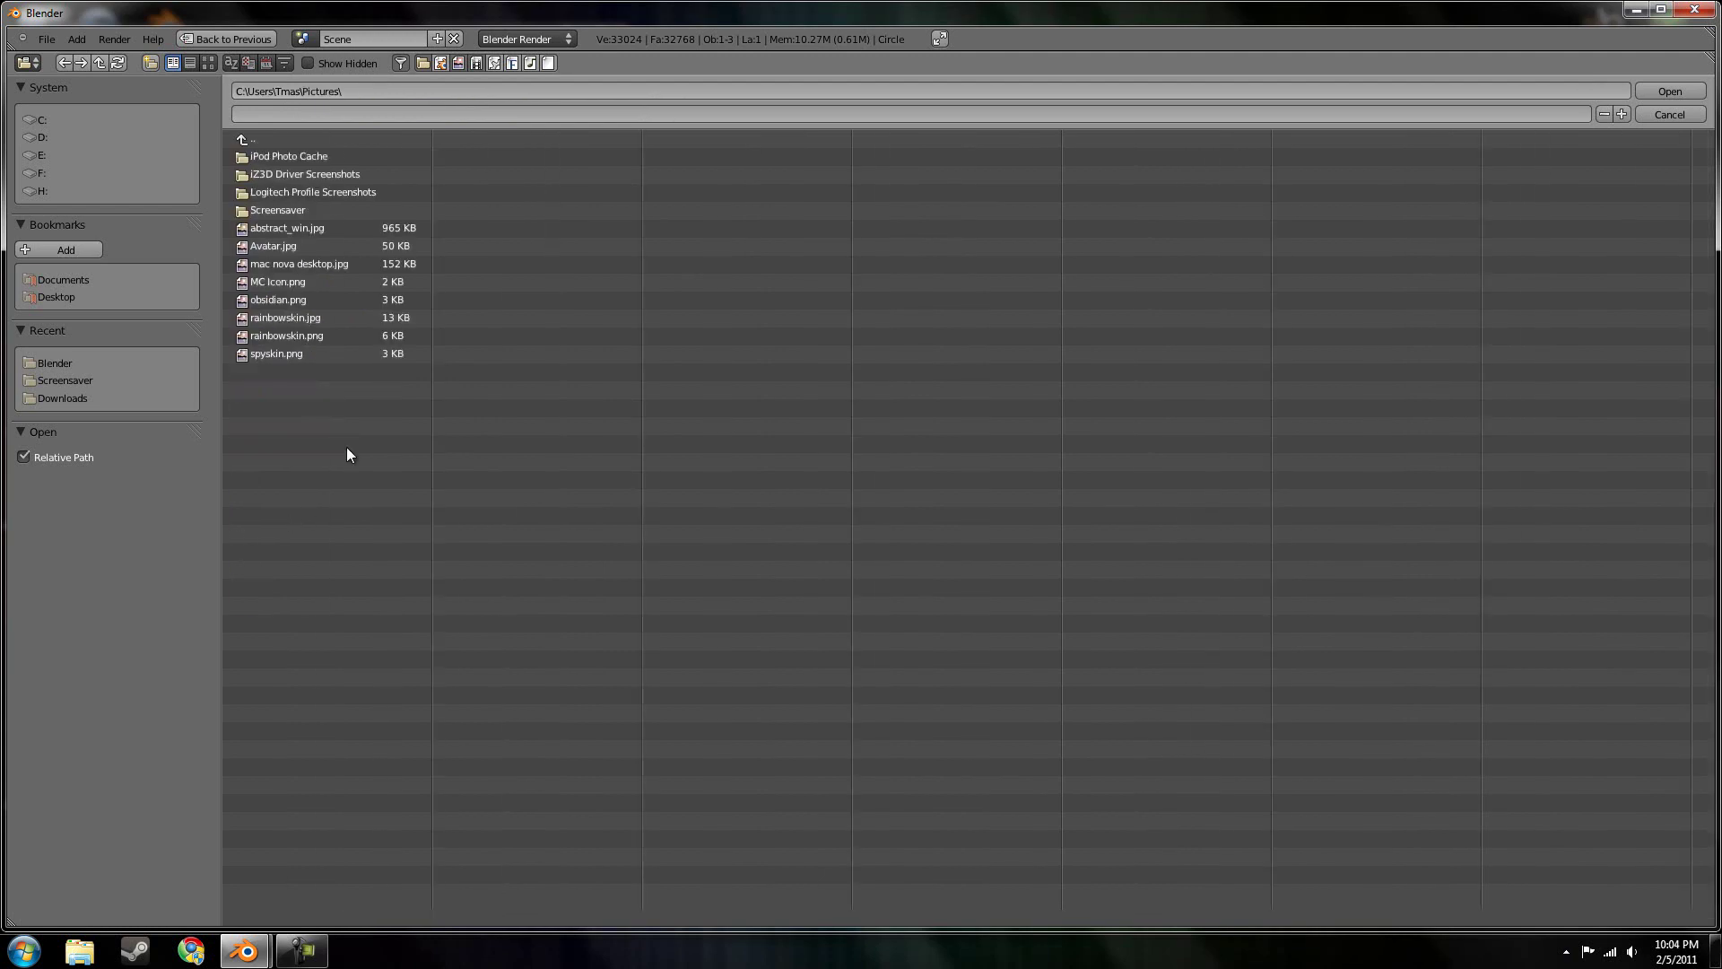
left_click(292, 208)
left_click(284, 178)
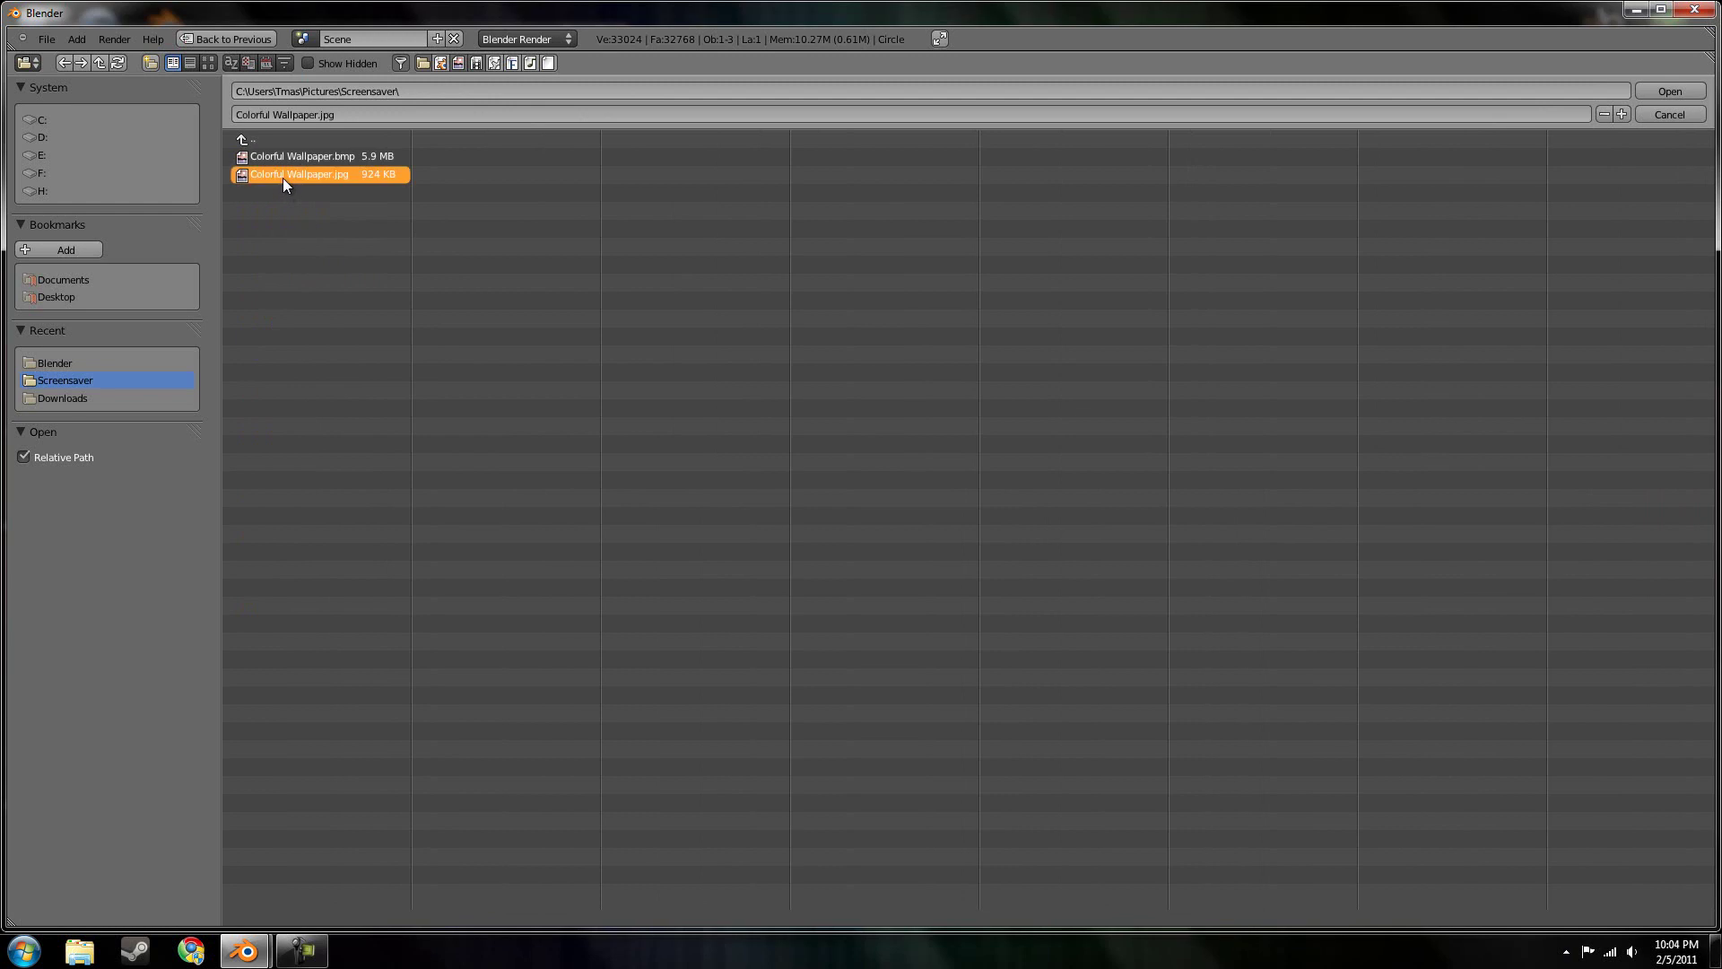
double_click(320, 174)
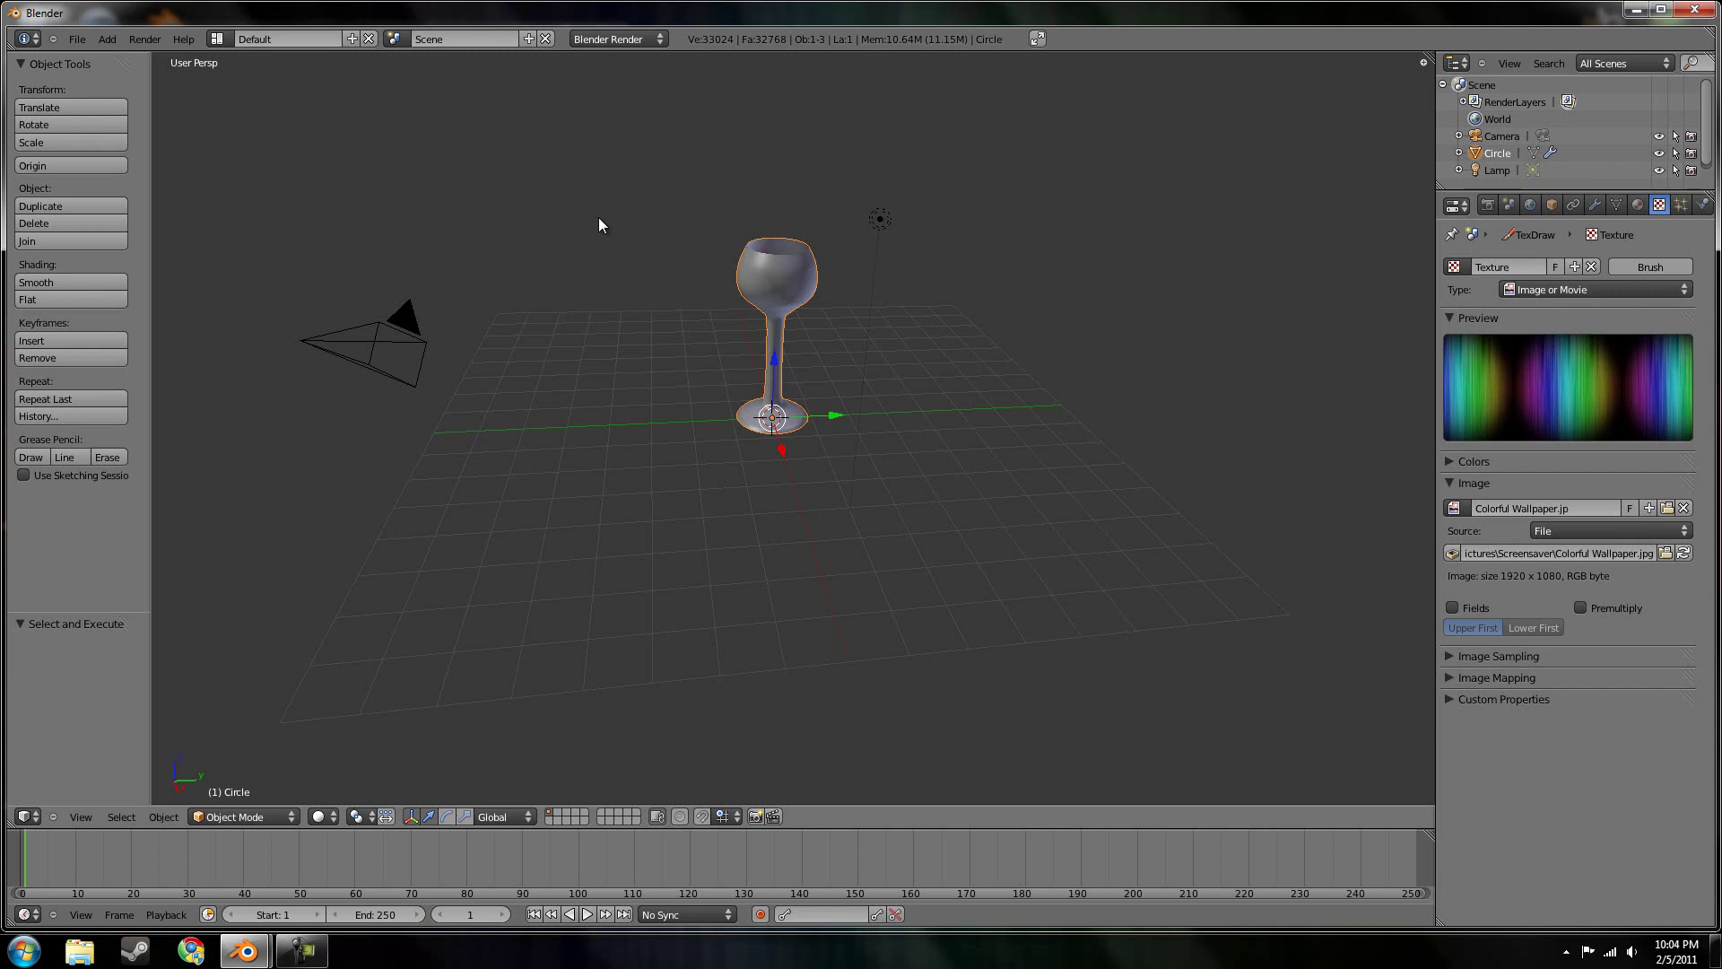
key("F12")
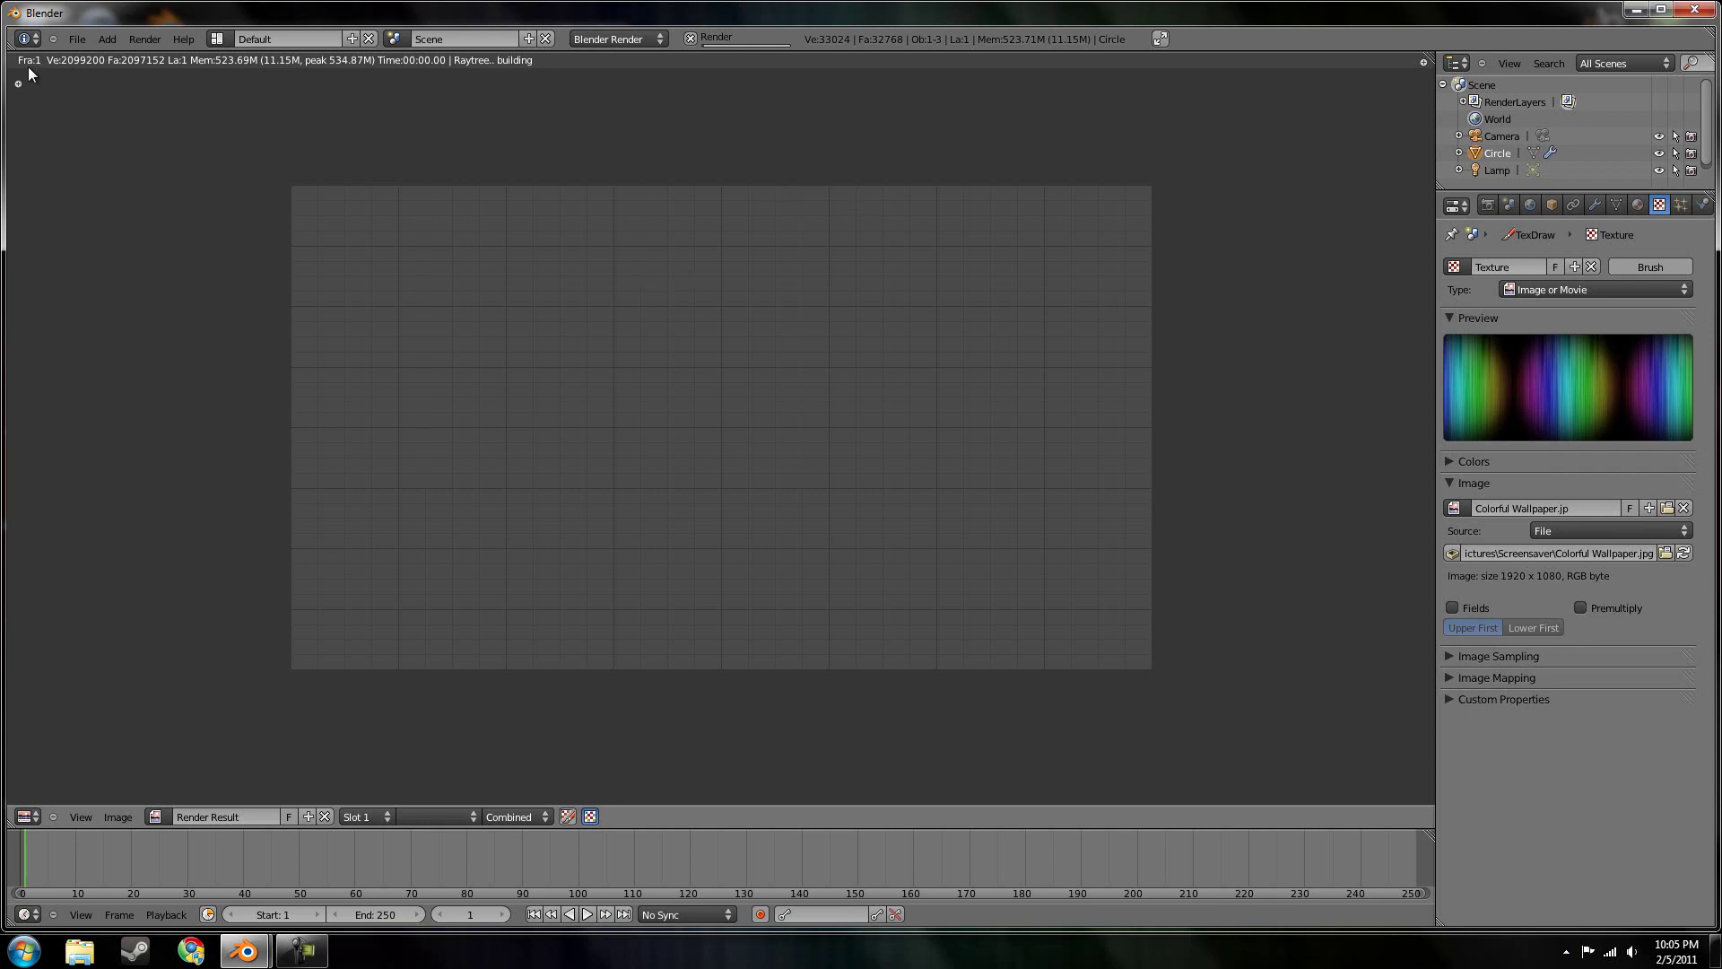
key("Escape")
key("Escape")
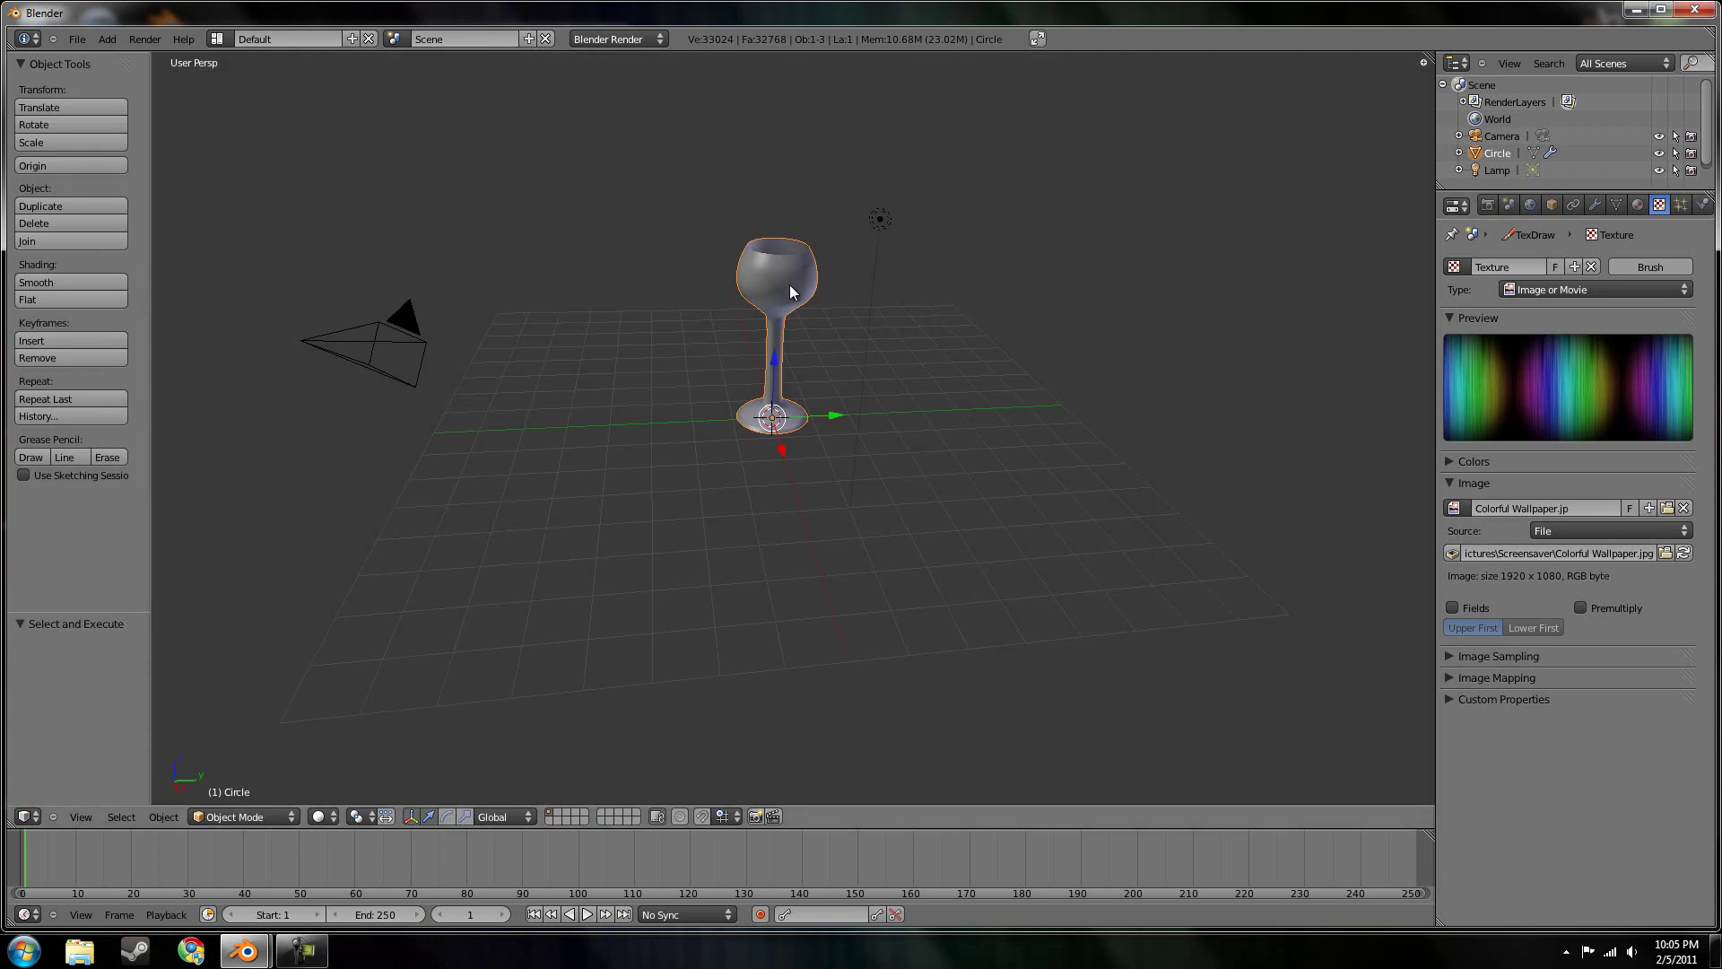
Lower the Subdivision Surface render level from 6 to 4 and render the scene with F12
left_click(1595, 205)
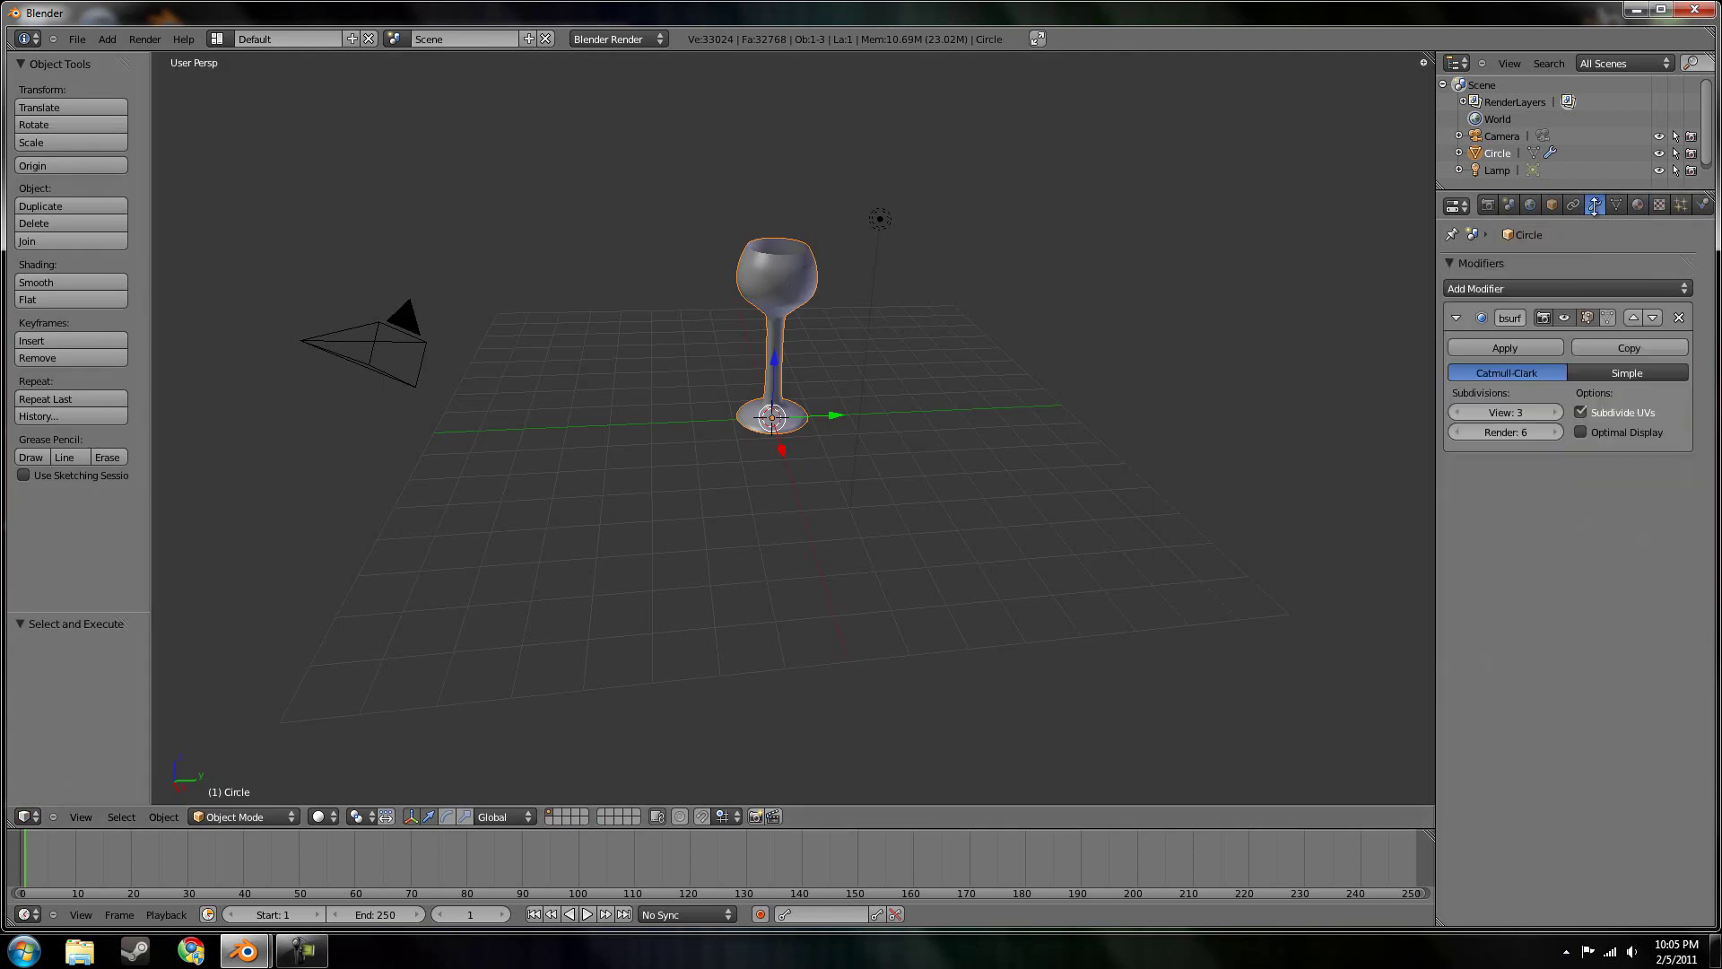
left_click(1460, 429)
left_click(1460, 429)
key("F12")
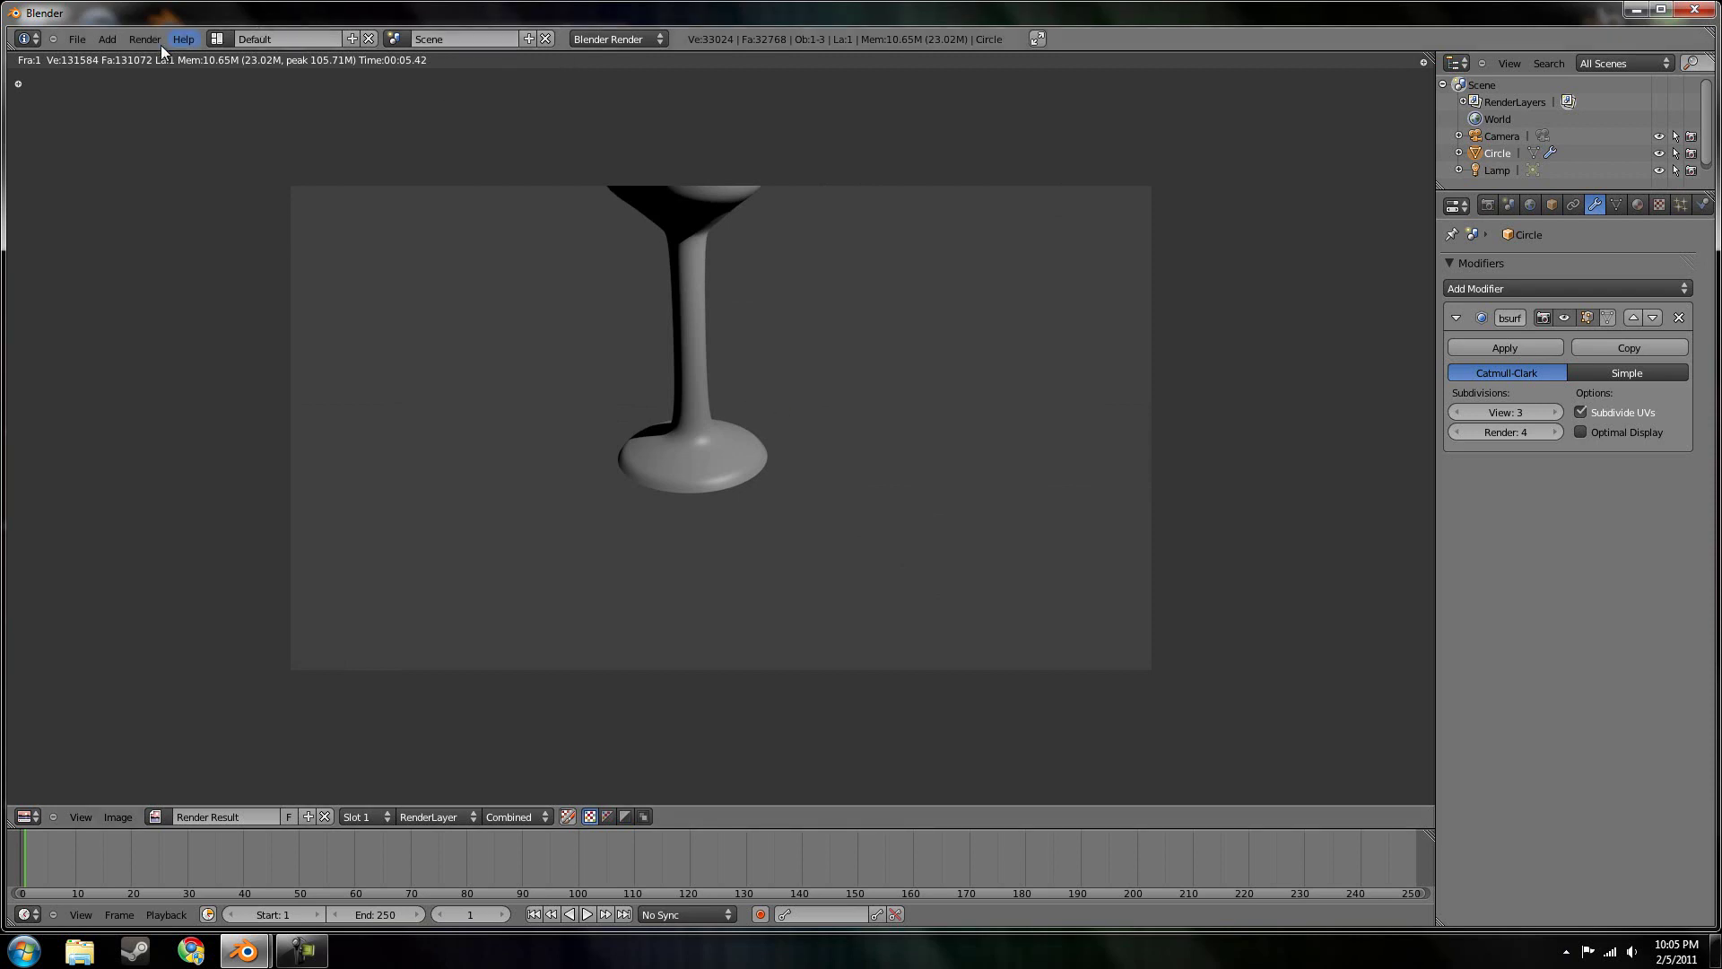
Leave the render, deselect the glass and add an Empty to the scene
key("Escape")
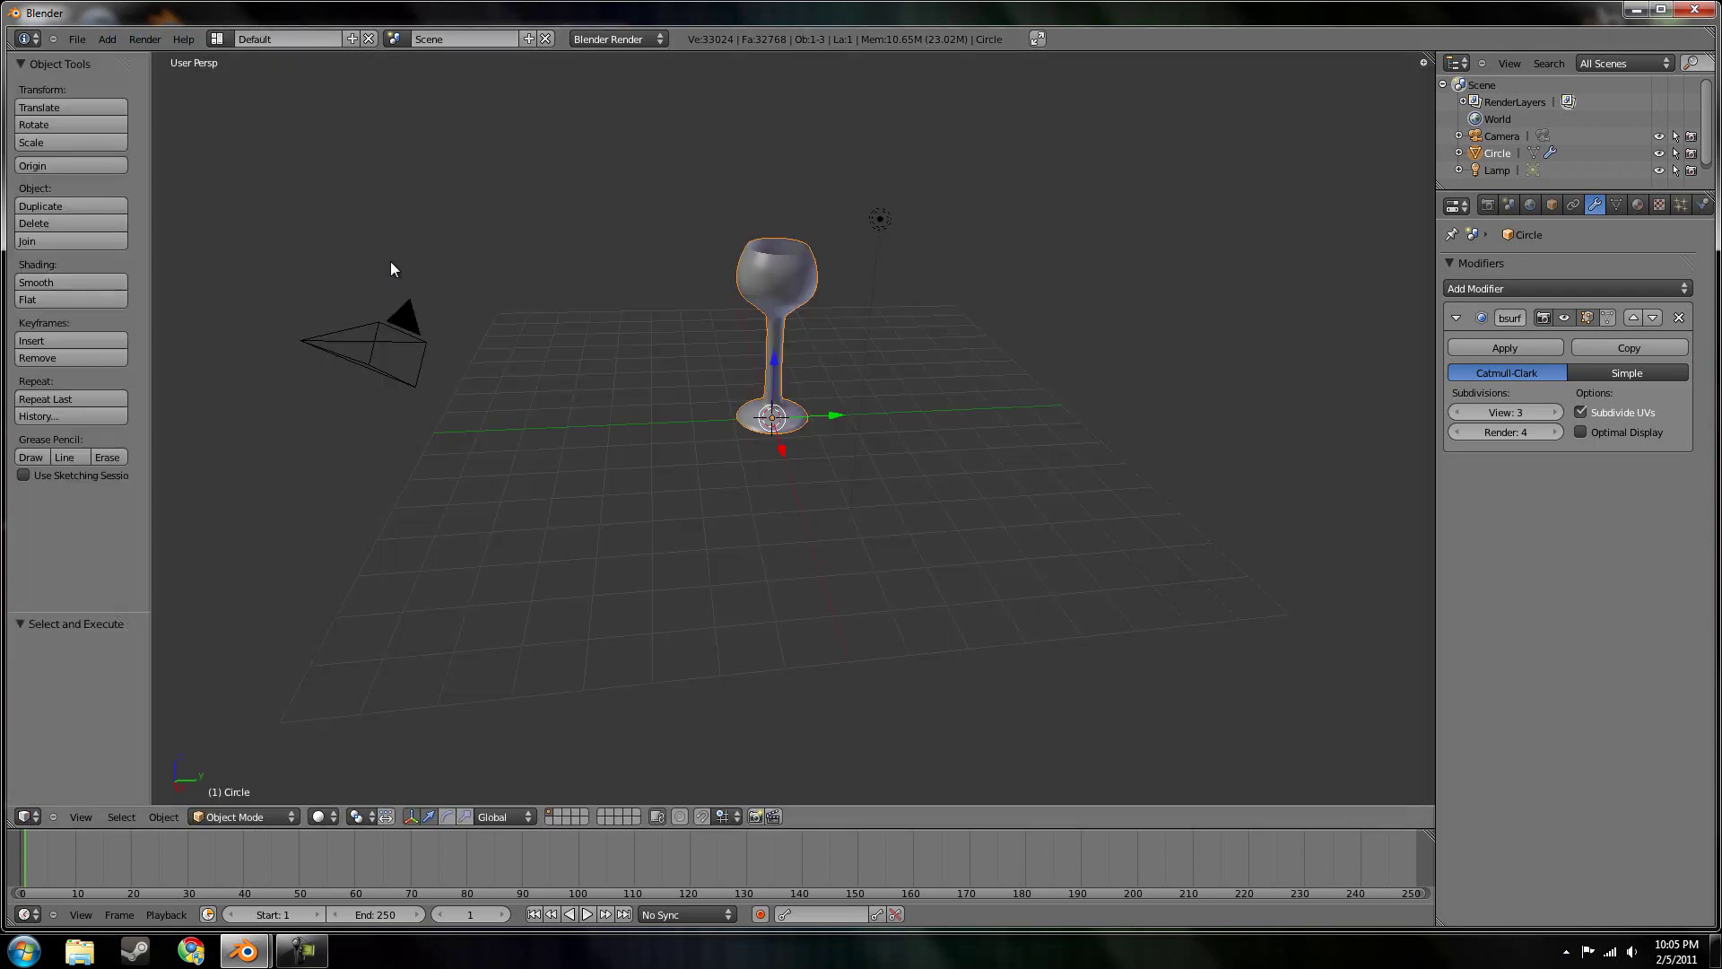
middle_click_drag(738, 385, 569, 395)
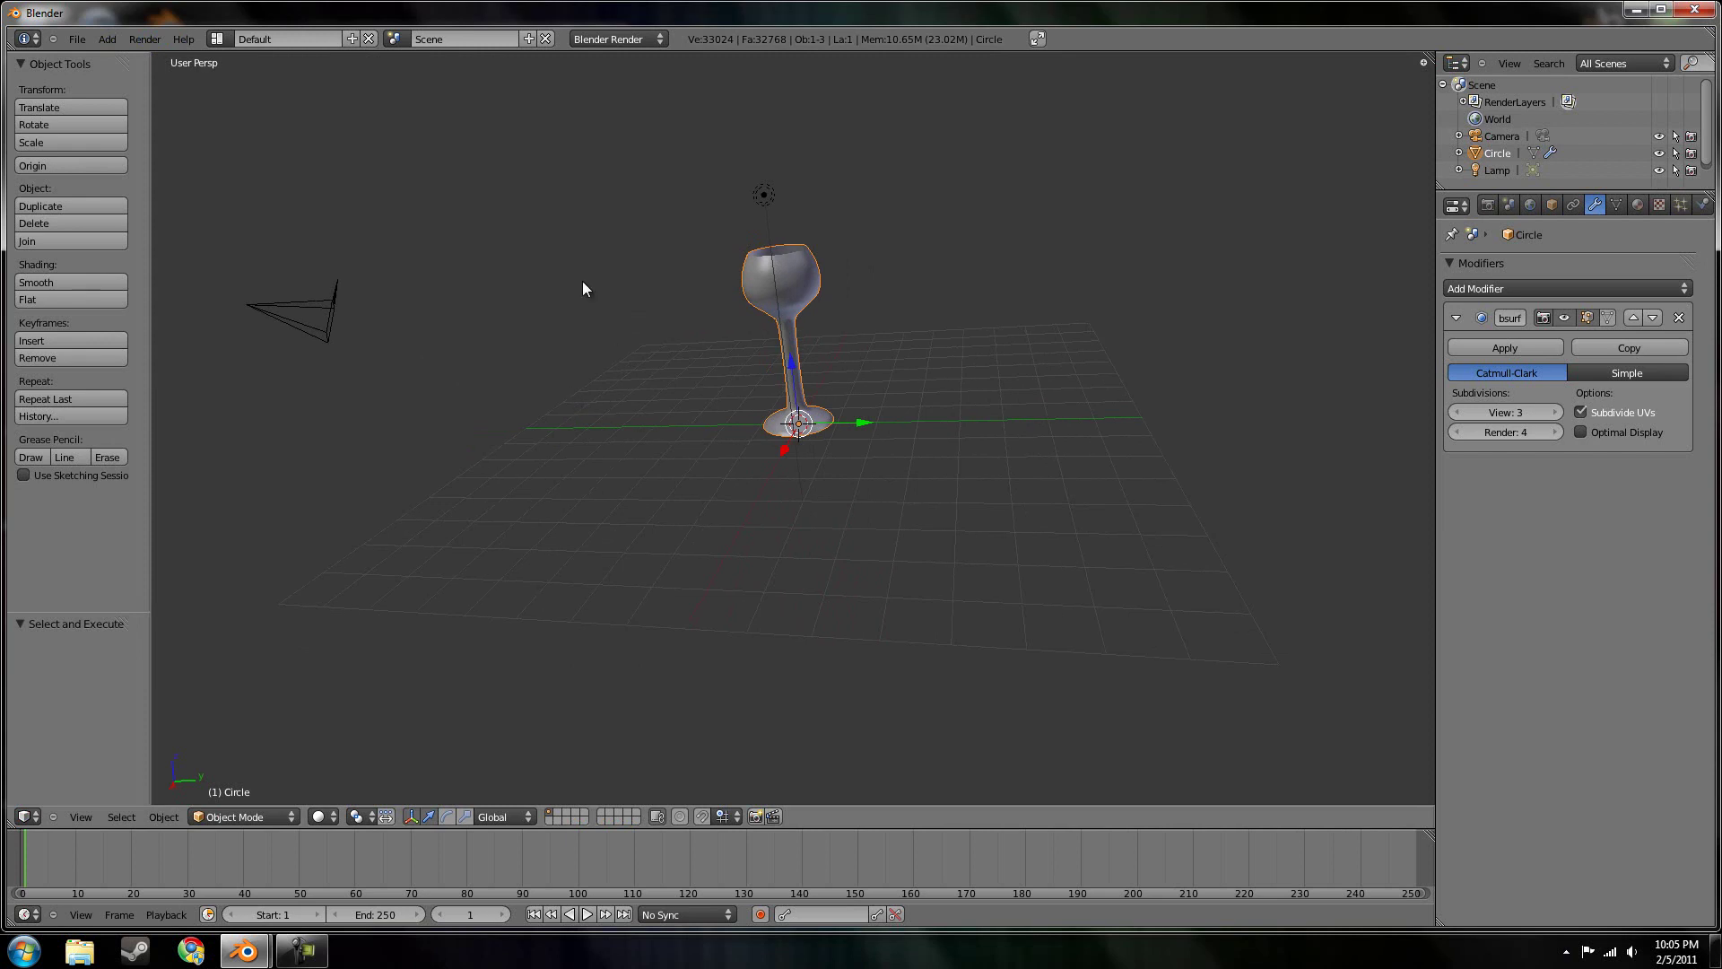
key("a")
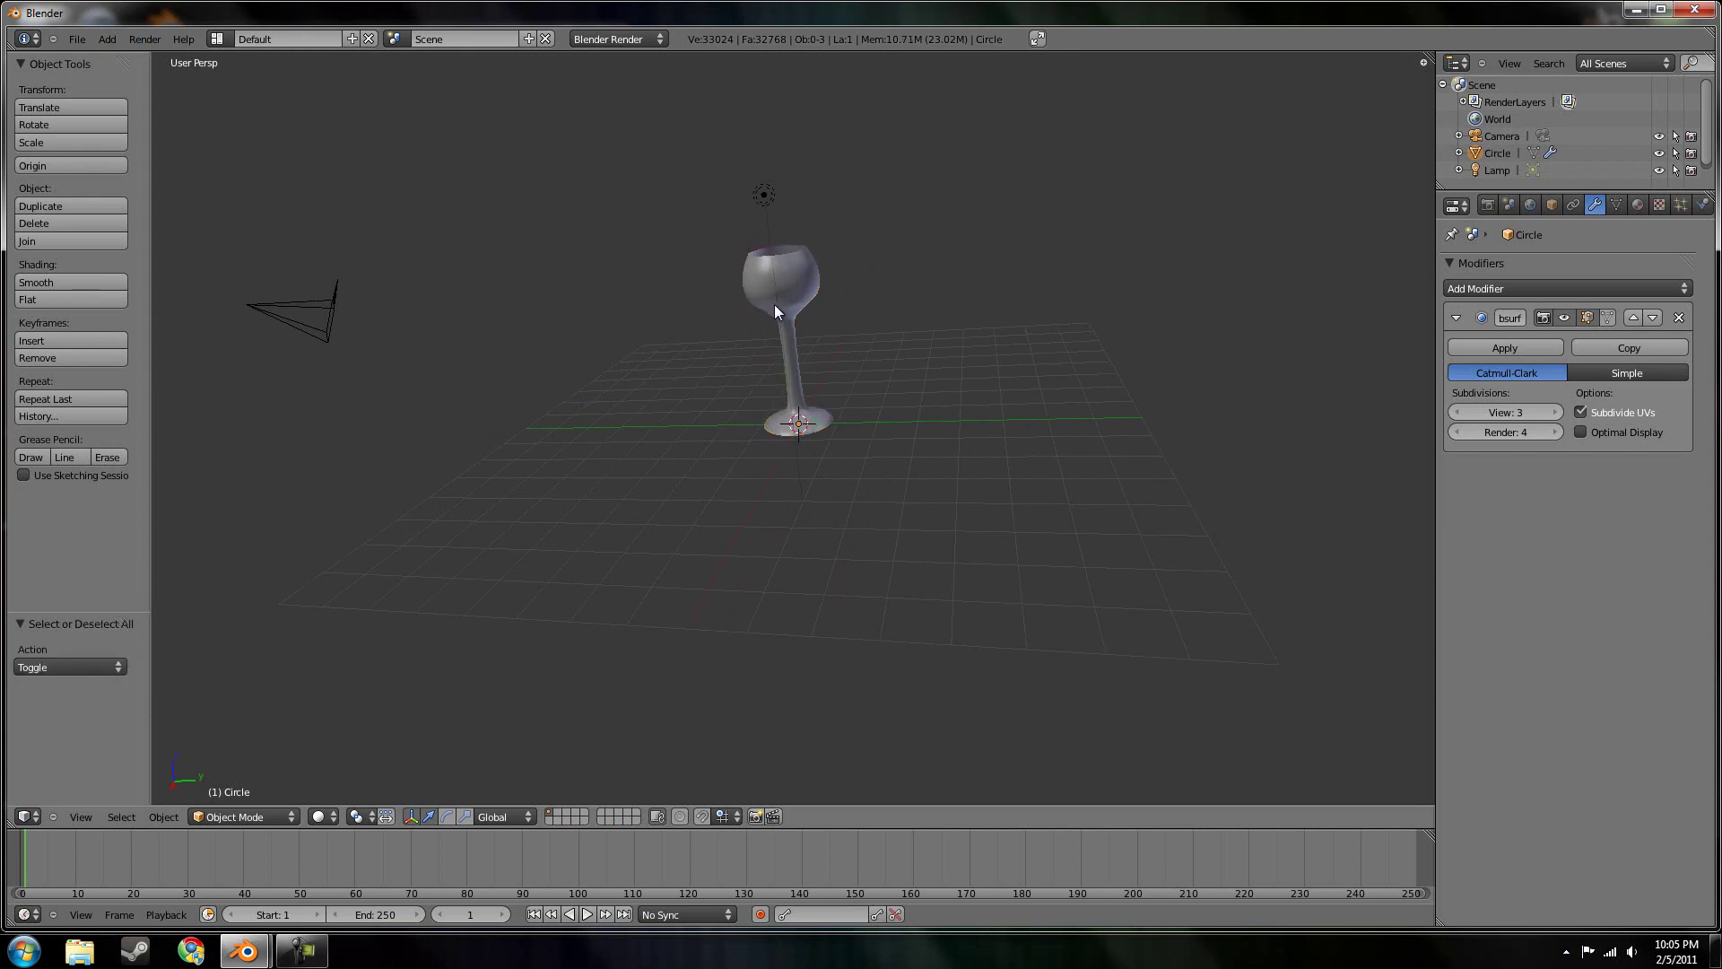
middle_click_drag(790, 348, 881, 136)
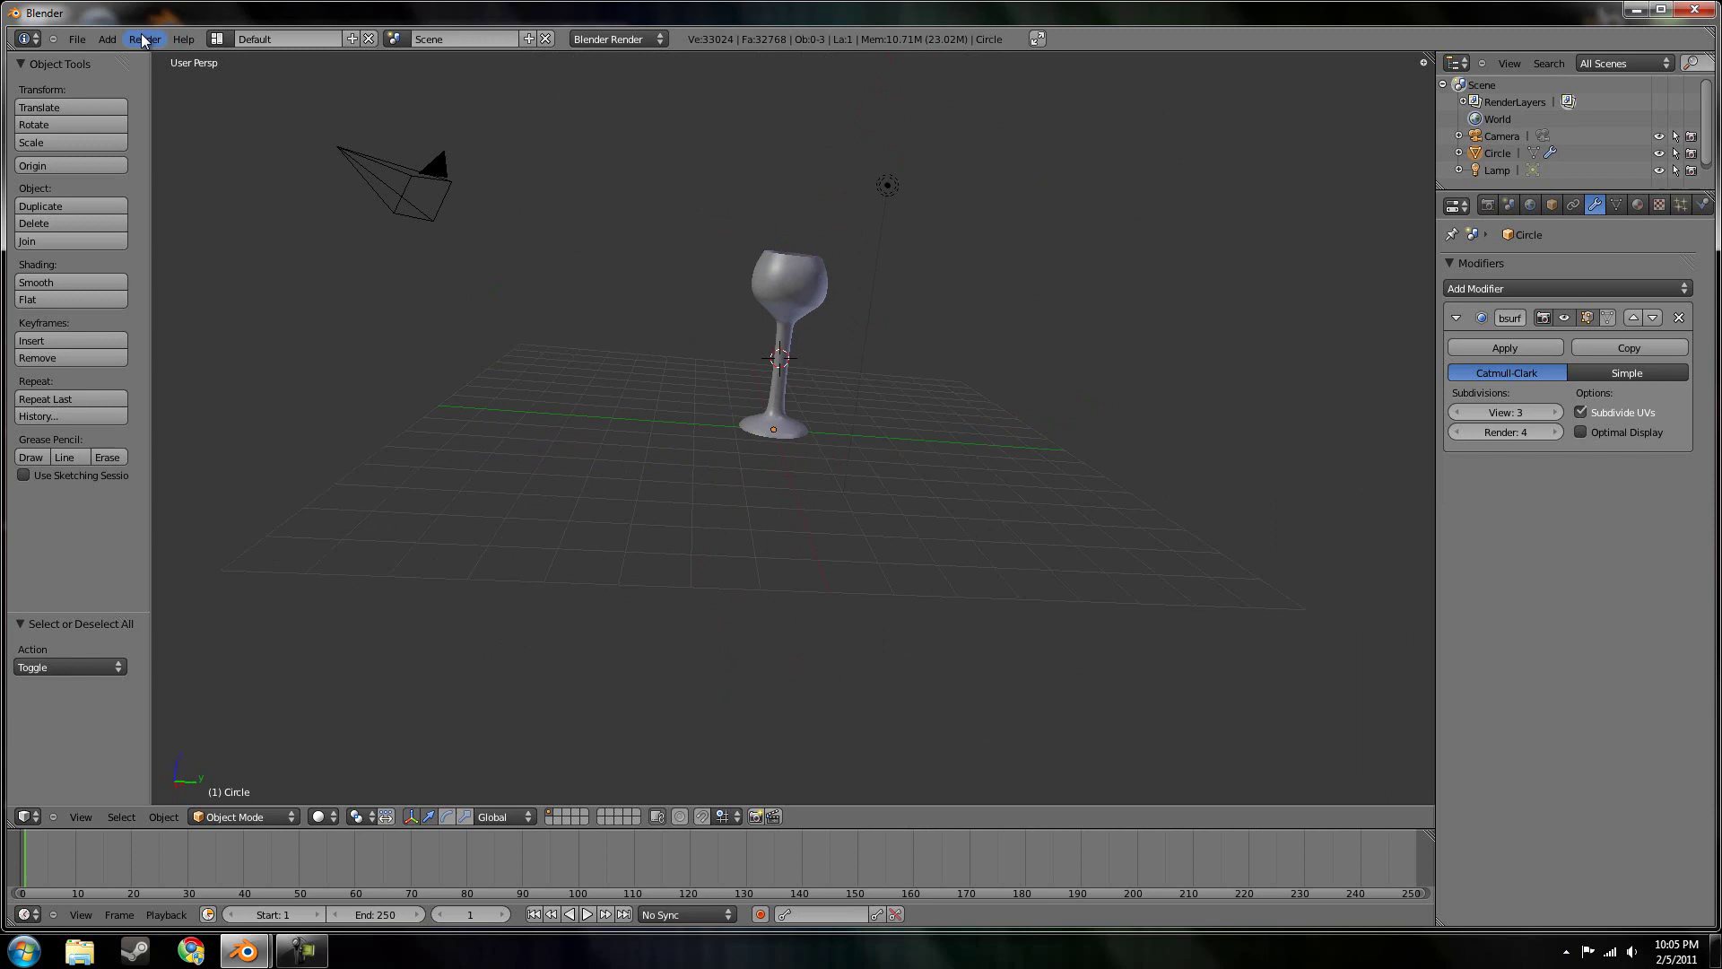
left_click(107, 39)
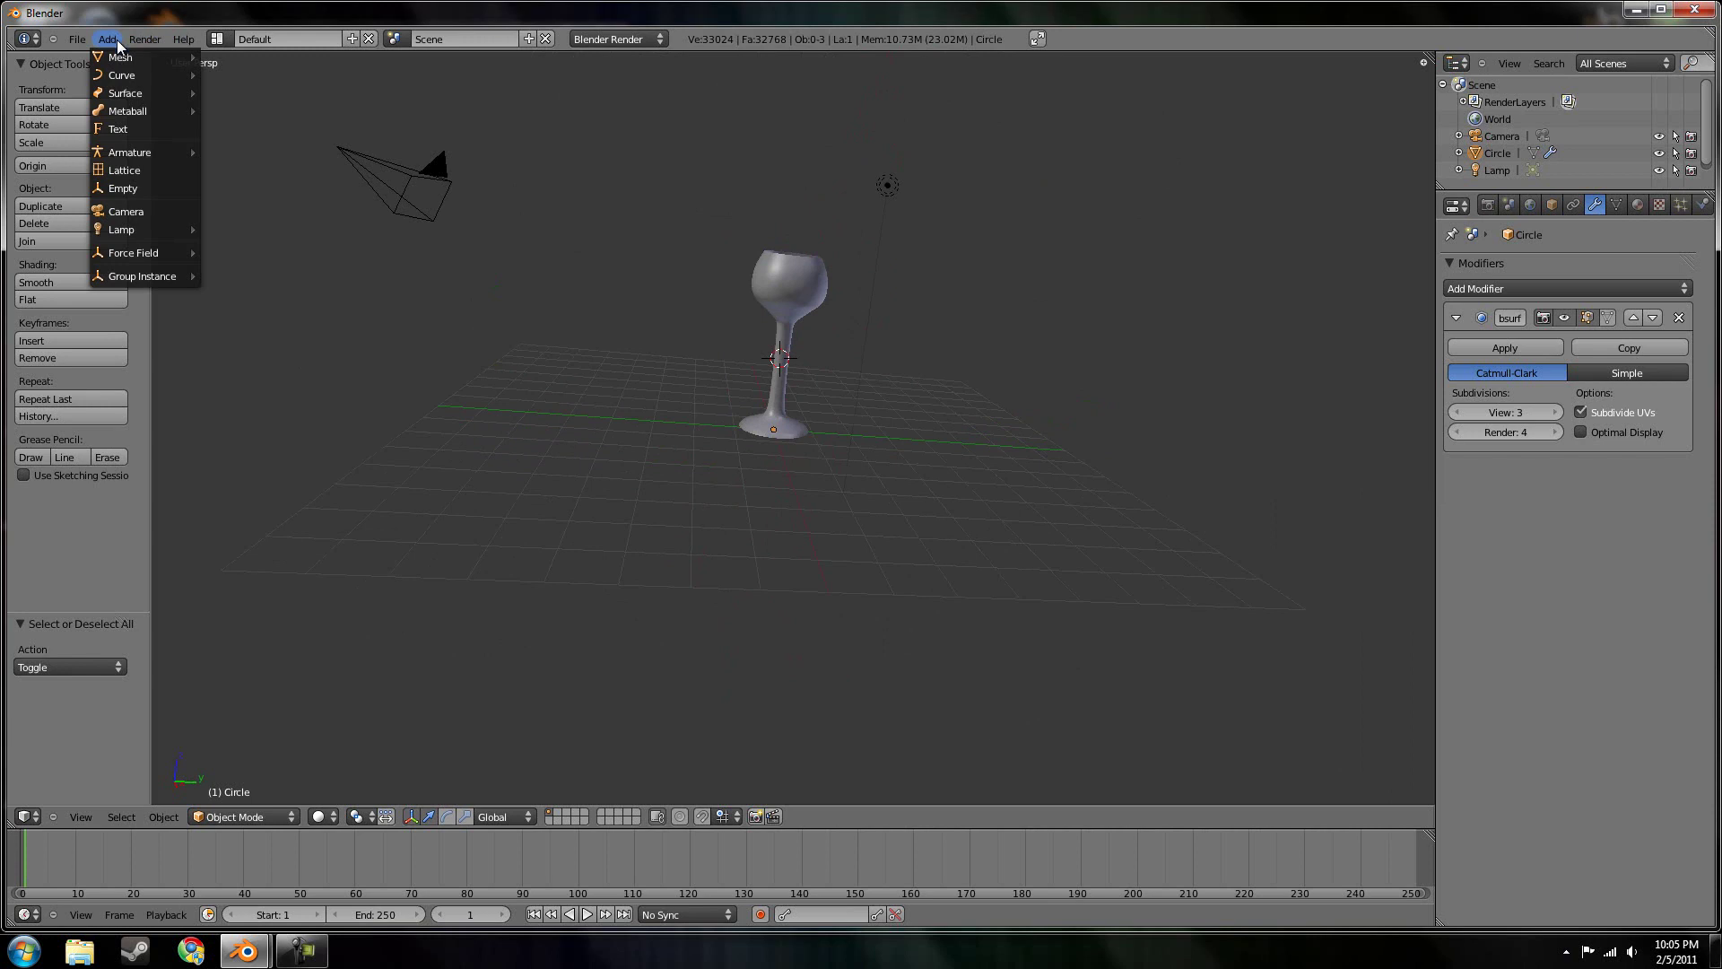
left_click(153, 189)
Select the camera and Empty and give the camera a Track To constraint aimed at the Empty
middle_click_drag(846, 379, 584, 462)
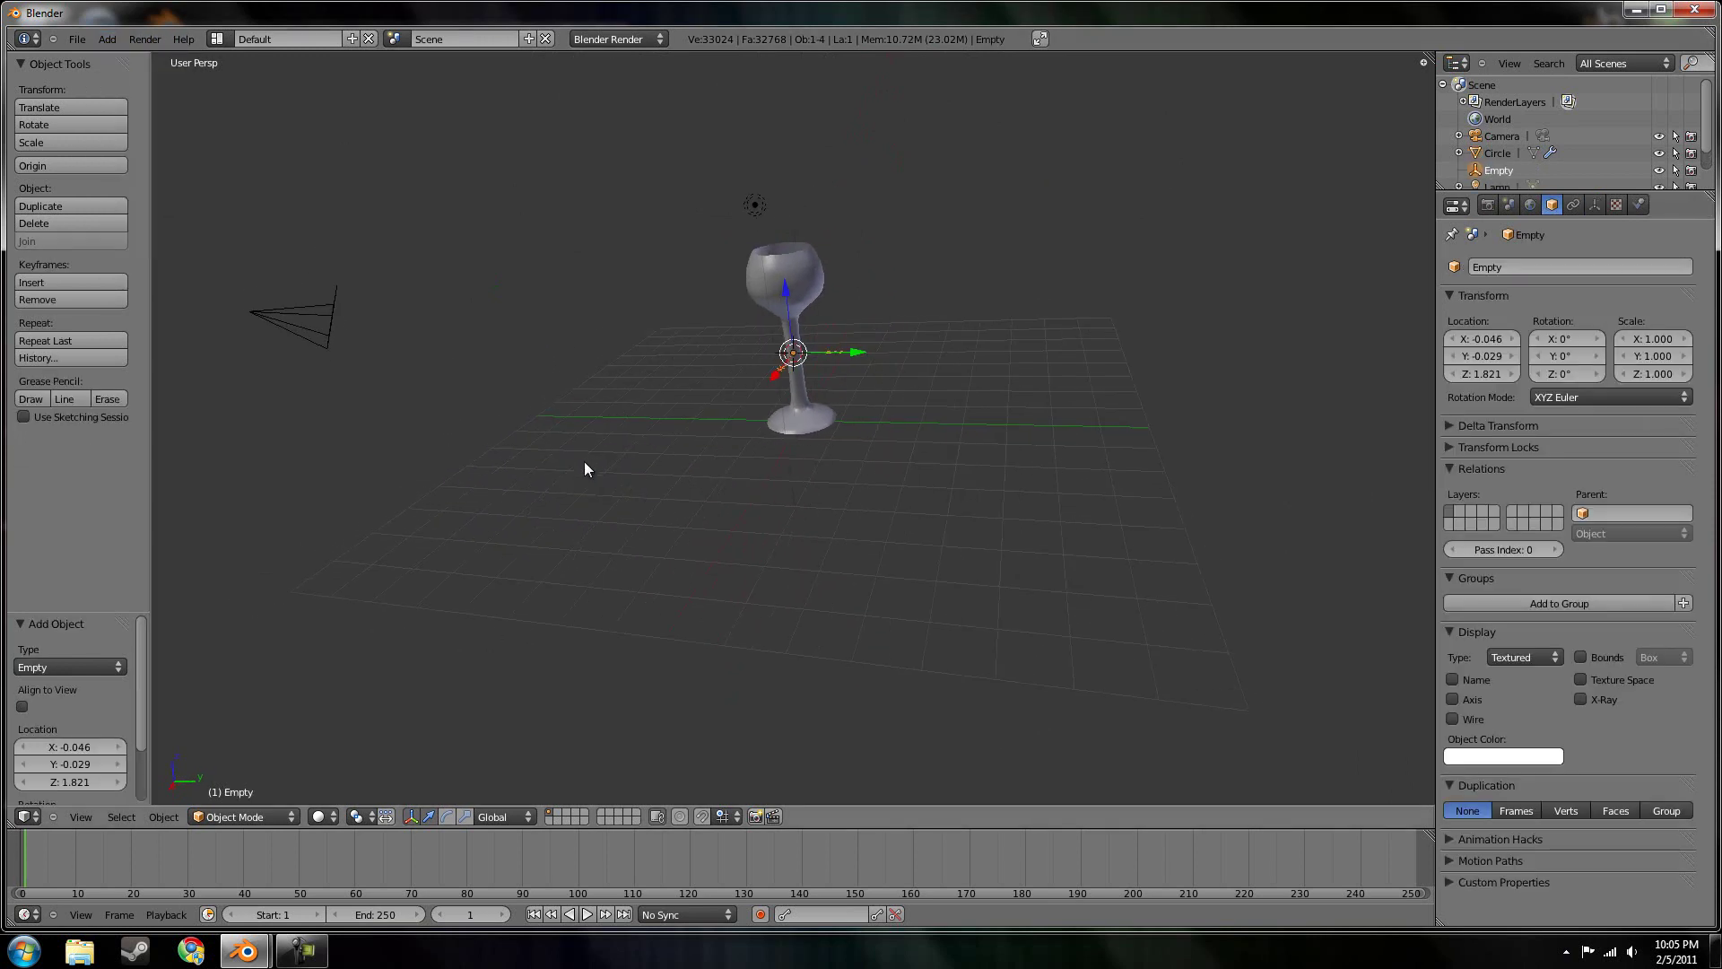
right_click(299, 332)
right_click(755, 205)
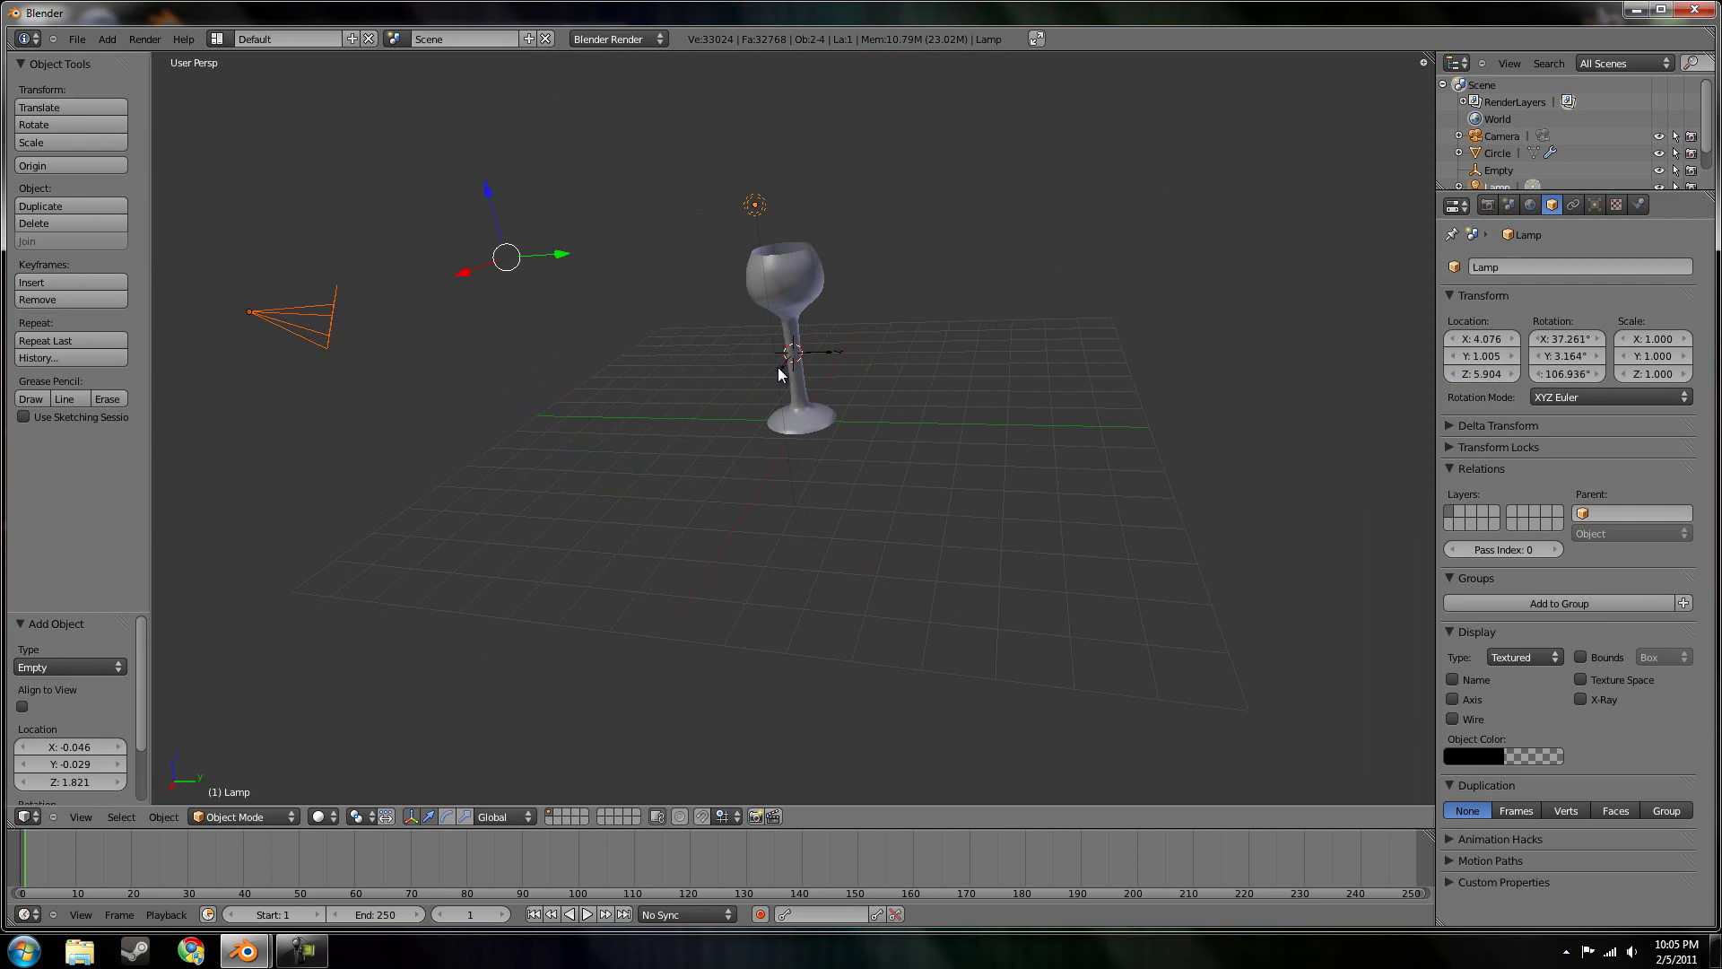
left_click(642, 416)
key("a")
right_click(294, 328)
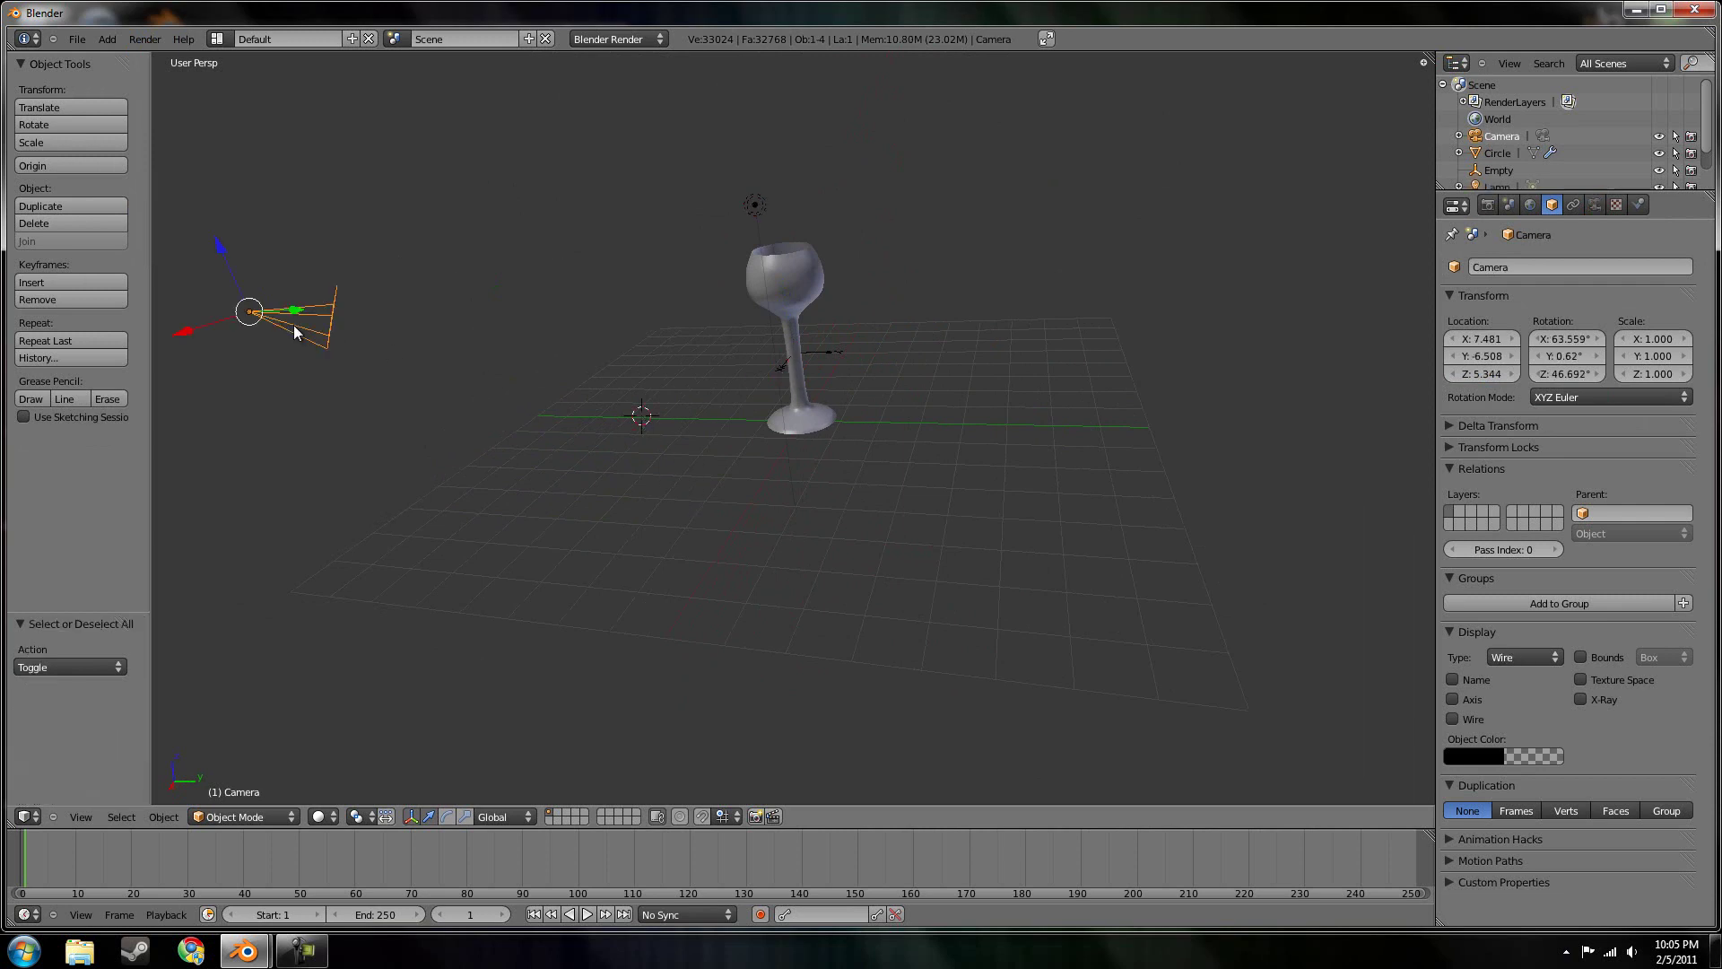
right_click(780, 368, "shift")
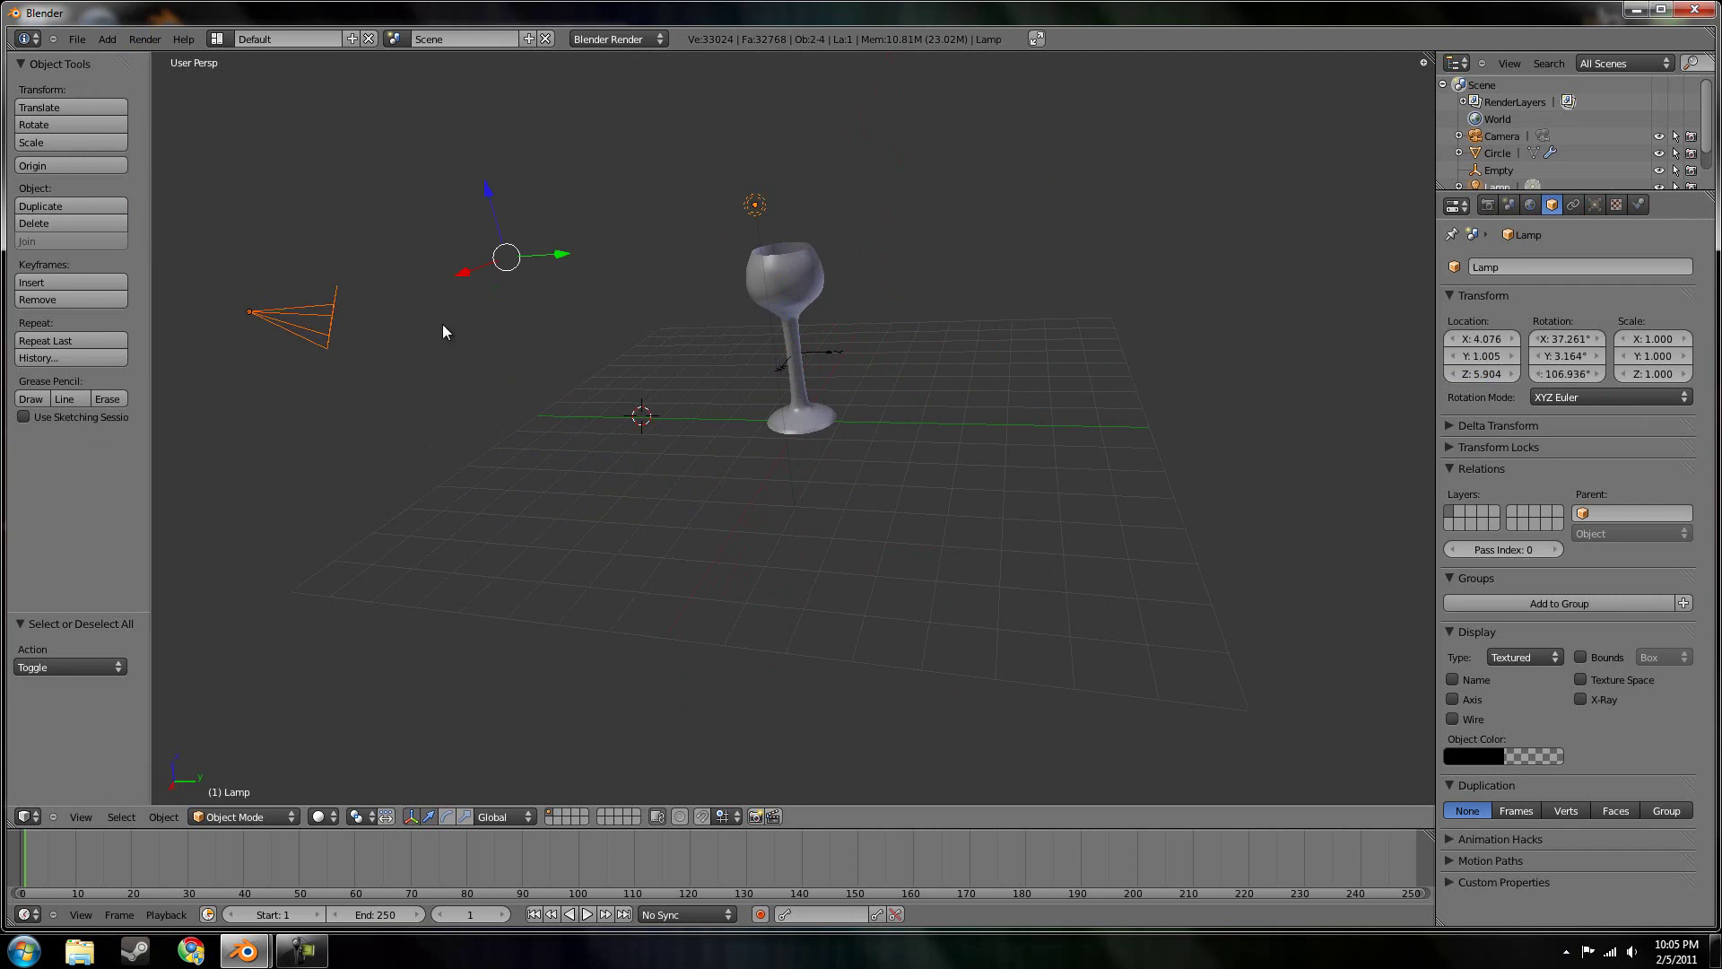
right_click(315, 331)
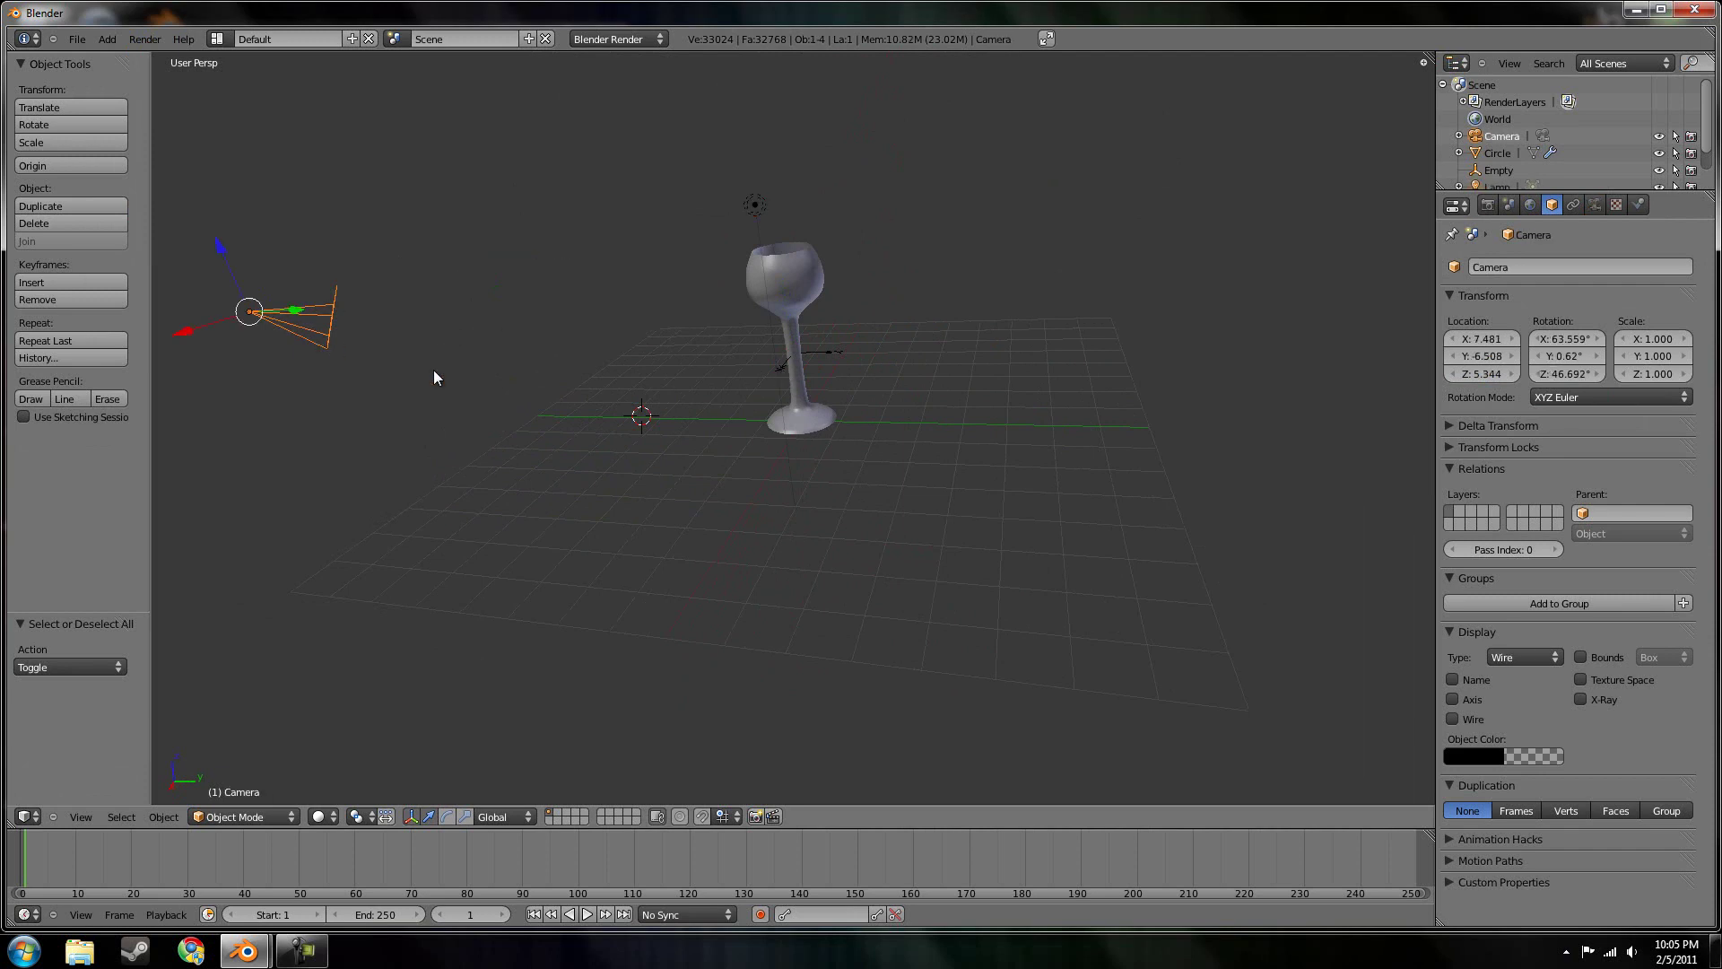
right_click(831, 357, "shift")
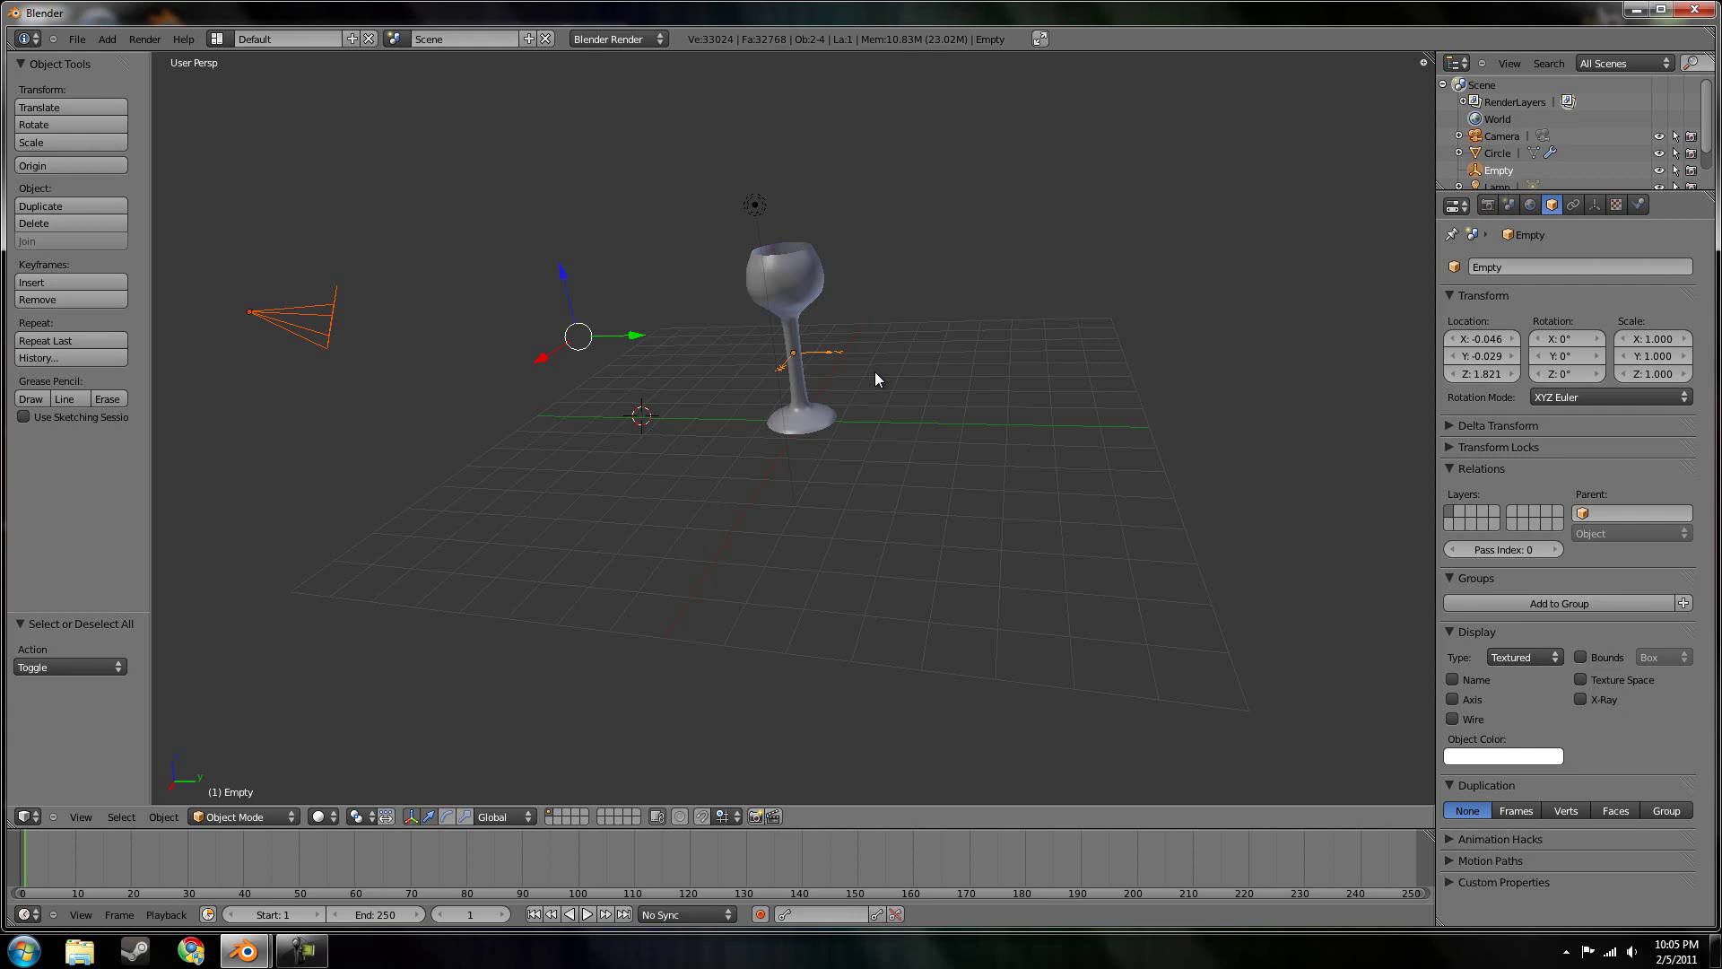
key("ctrl+t")
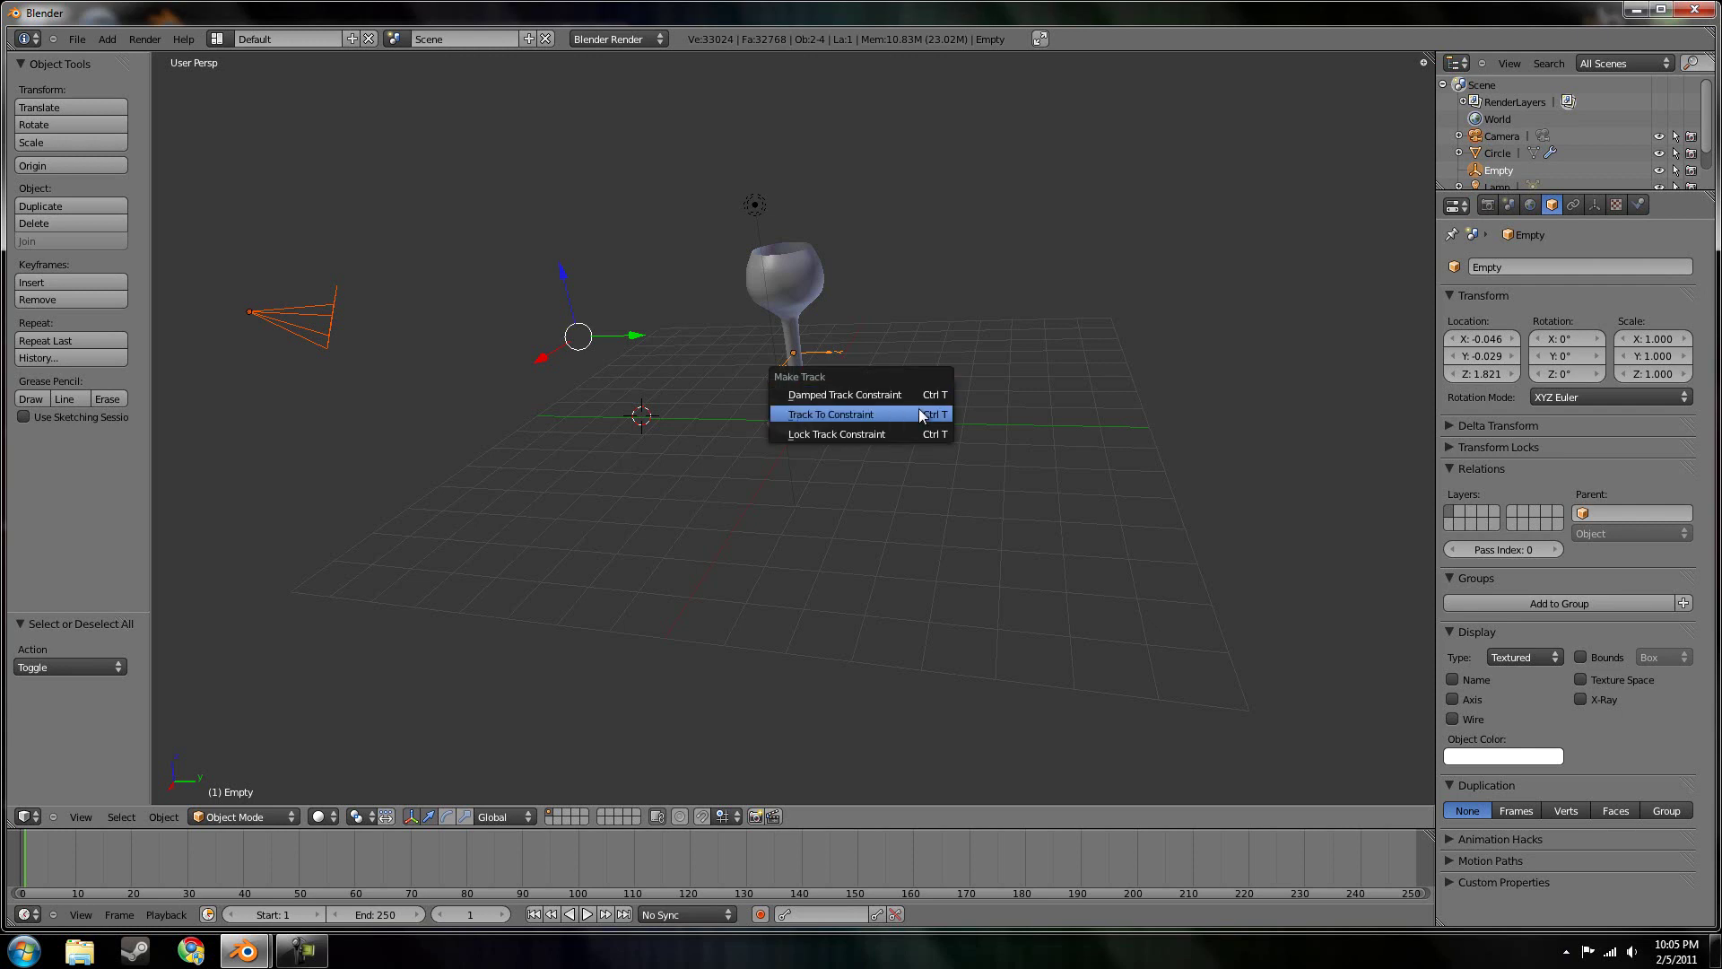
left_click(922, 415)
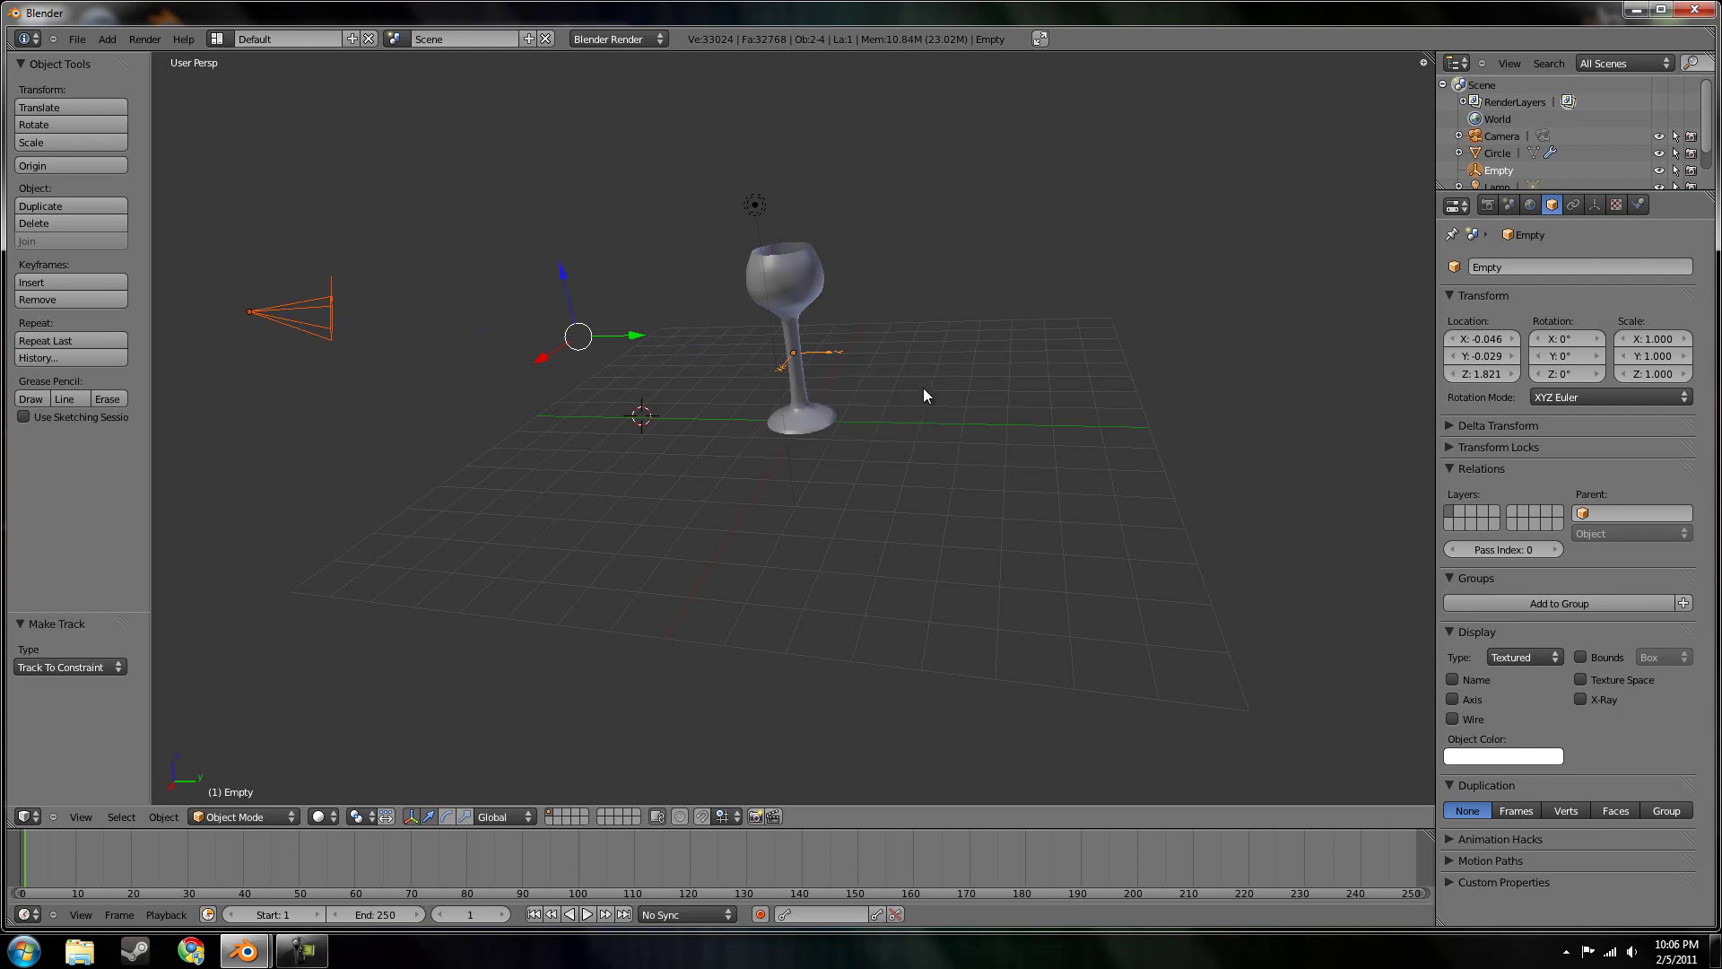
middle_click_drag(925, 394, 938, 418)
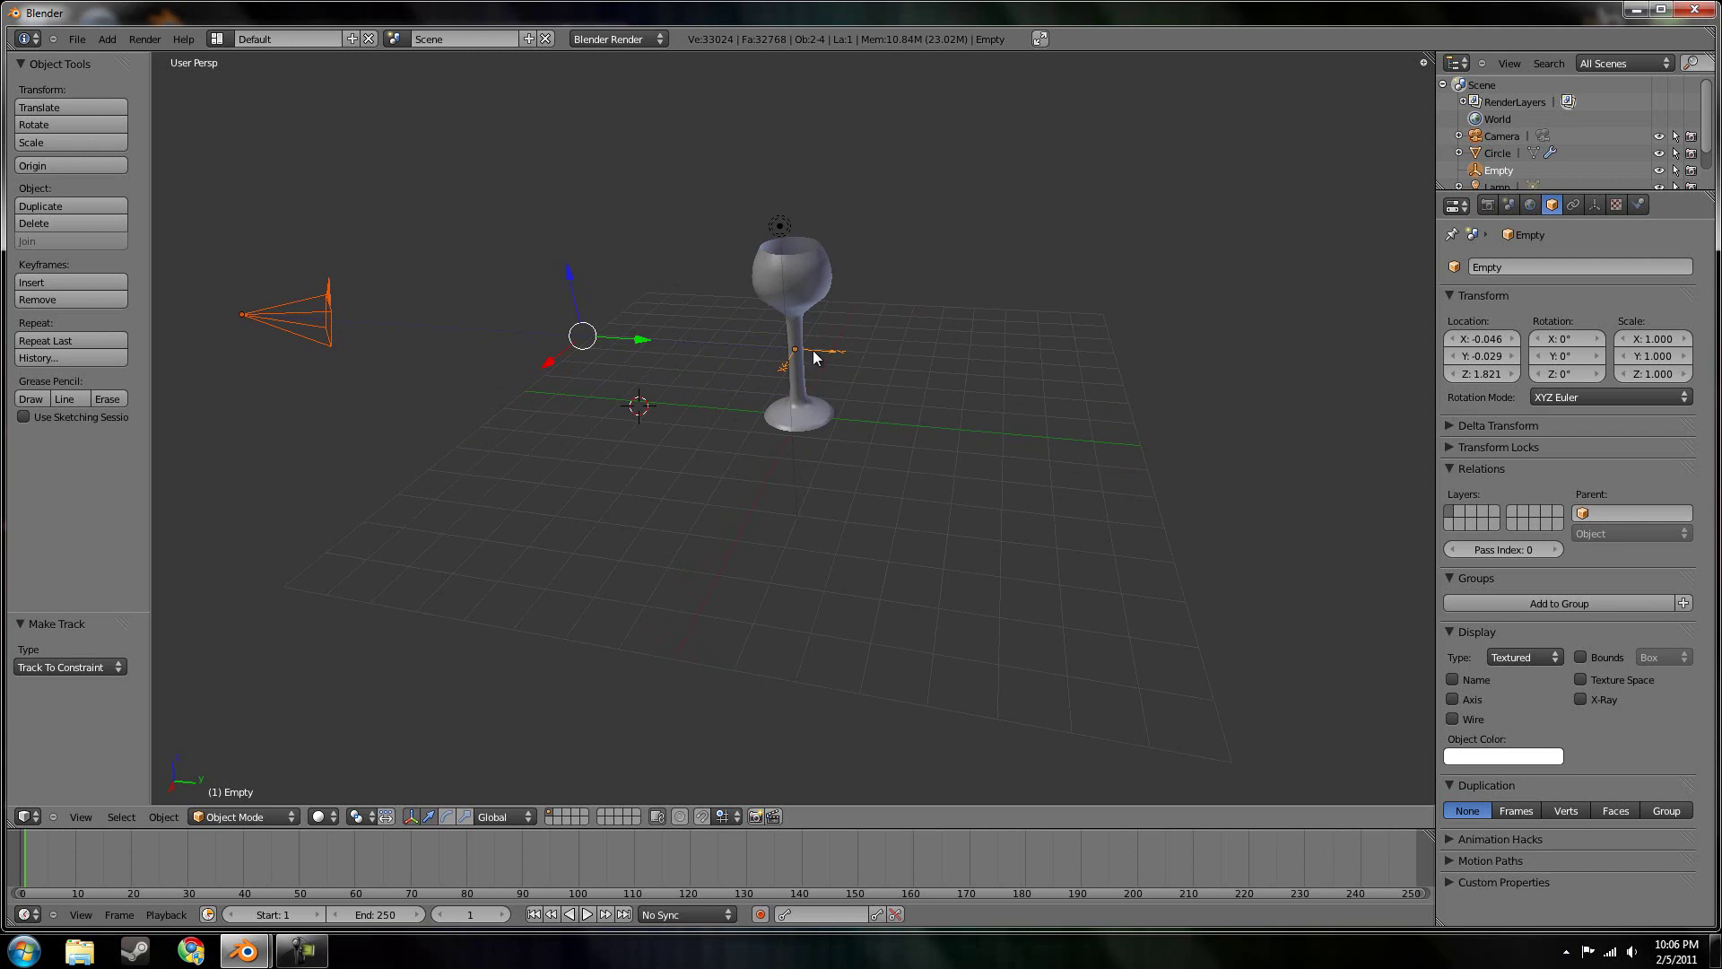
Move the Empty higher above the wine glass
right_click_drag(801, 348, 810, 337)
key("a")
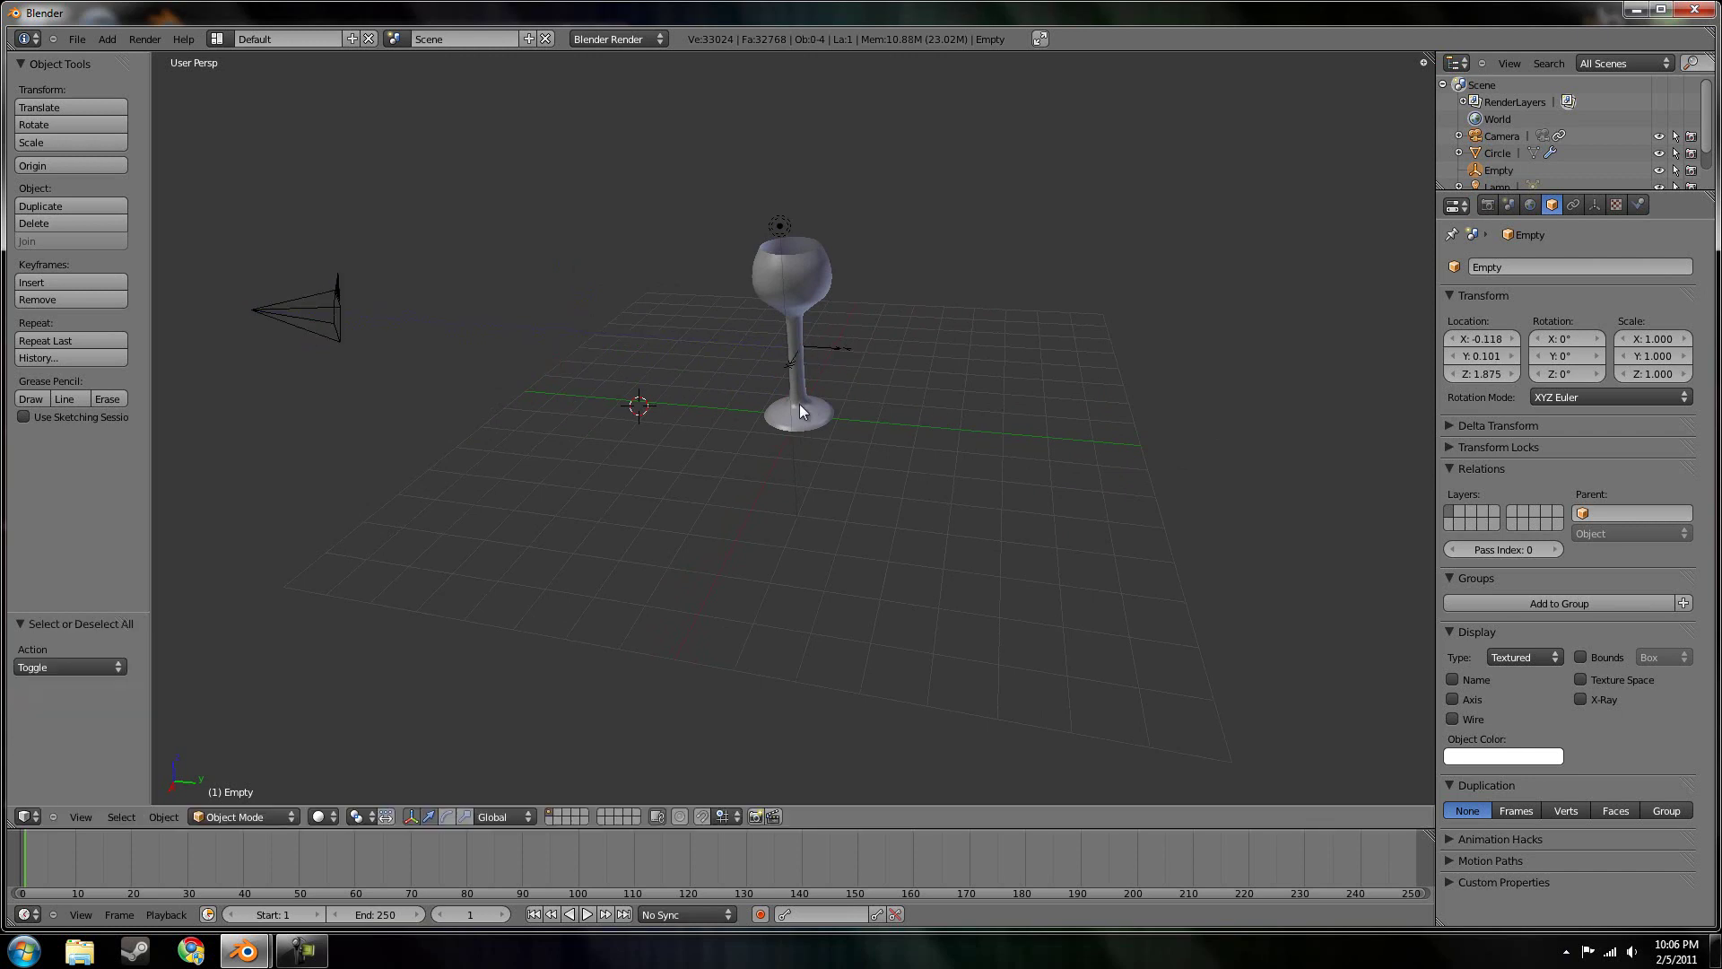
right_click(837, 353)
mouse_move(789, 356)
right_mouse_down()
mouse_move(757, 290)
mouse_move(793, 340)
right_mouse_up()
Move the camera to X 7.723, Y -8.018, Z 5.225 and render a test image
right_click(277, 315)
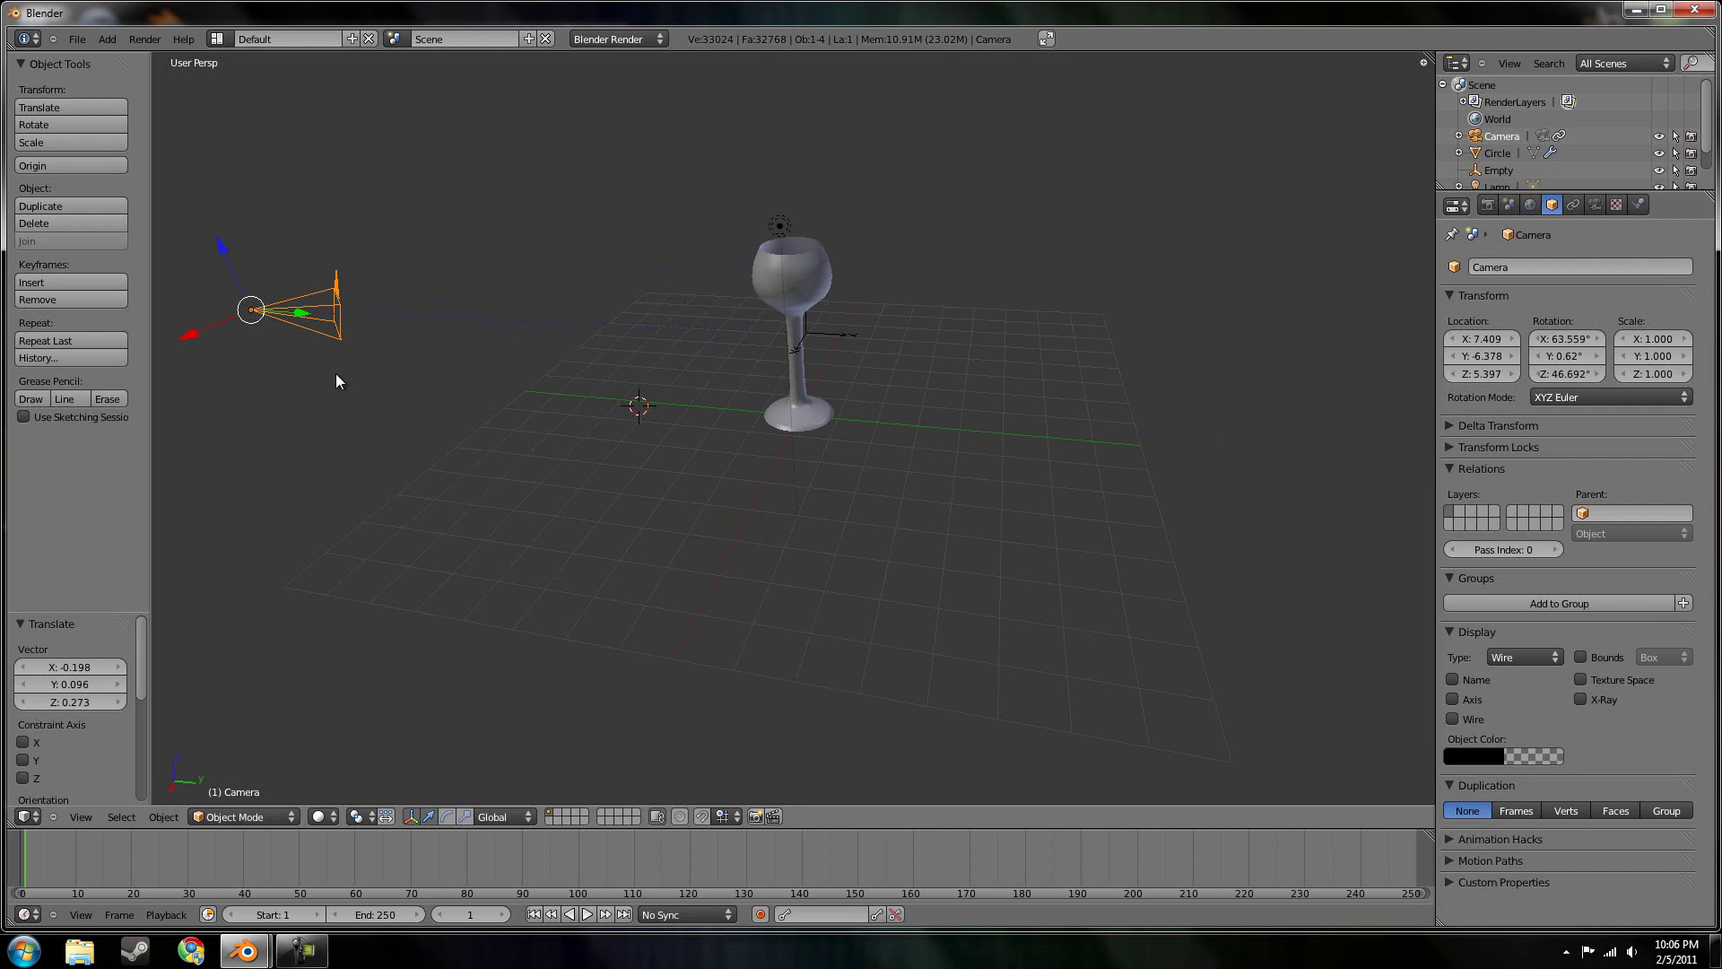
middle_click_drag(230, 406, 283, 392)
key("g")
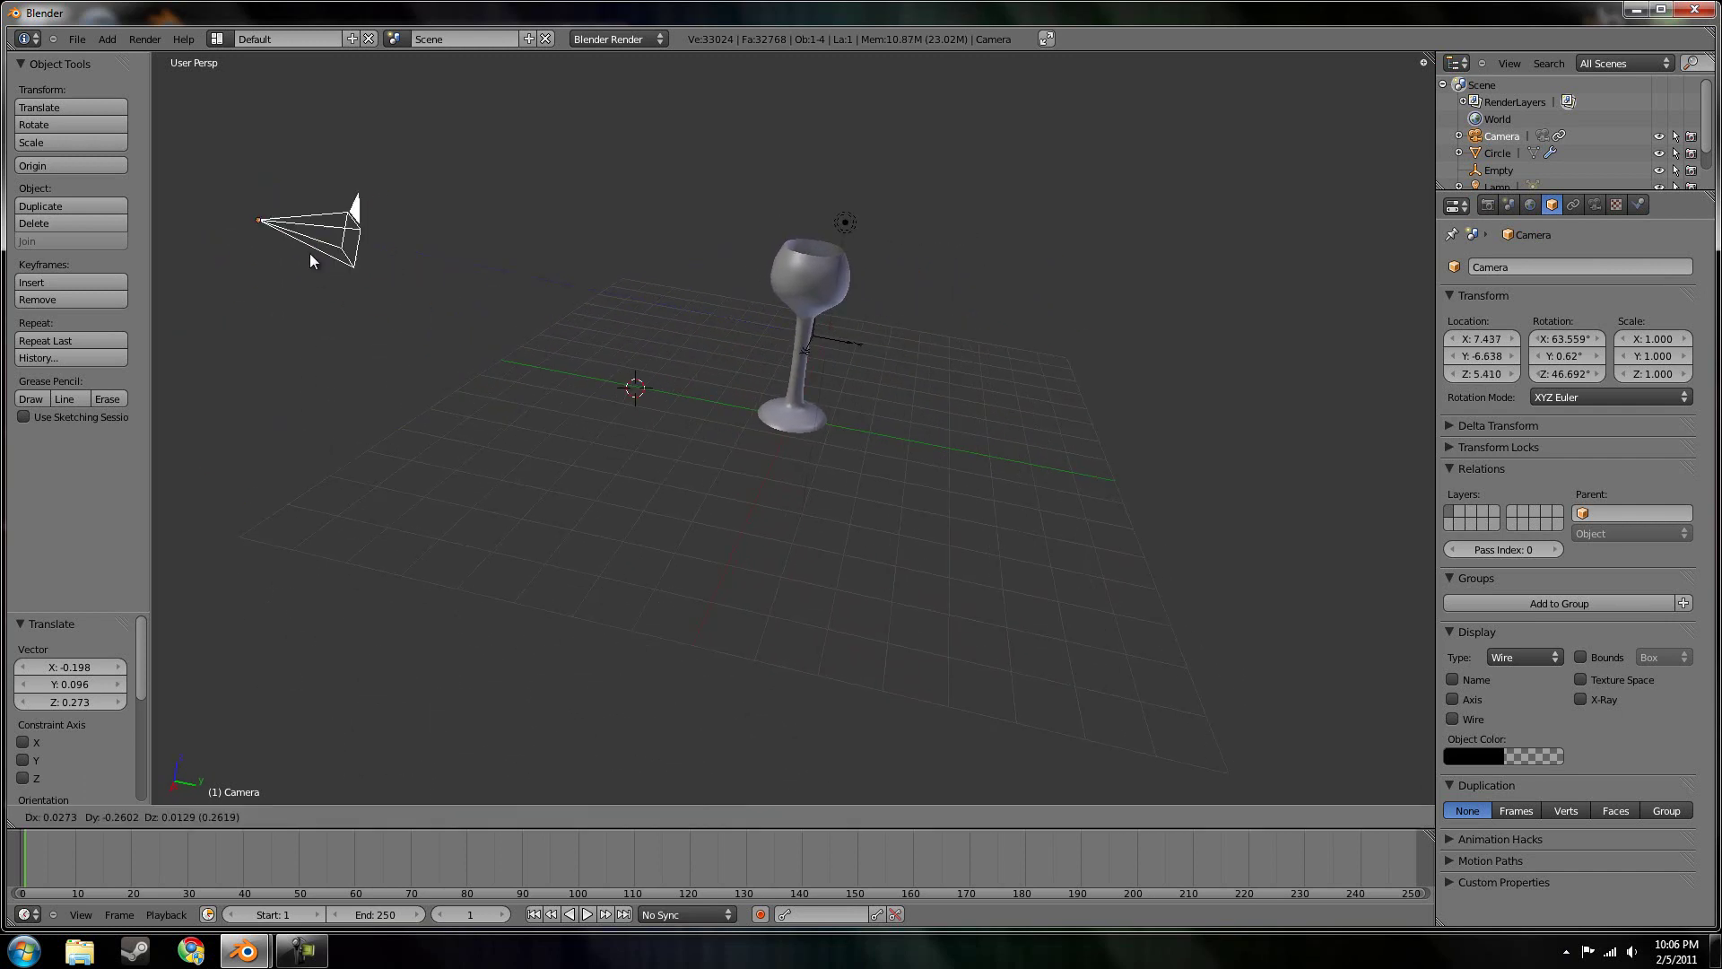
left_click(210, 256)
middle_click_drag(333, 459, 563, 538)
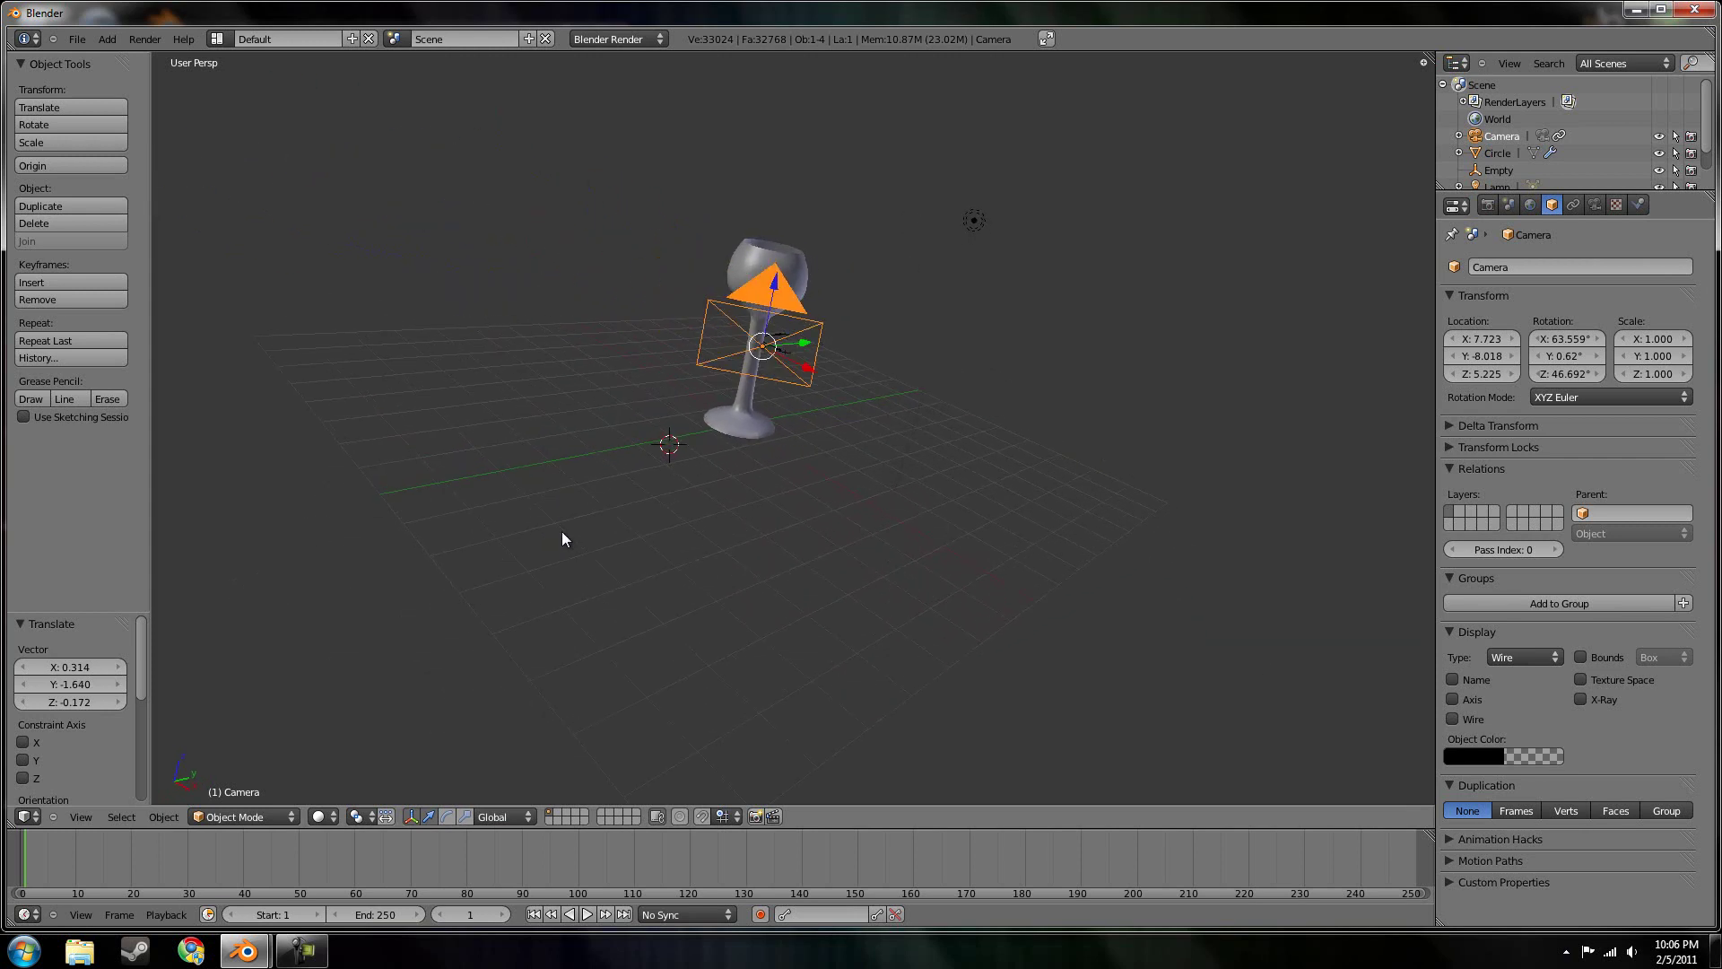
key("F12")
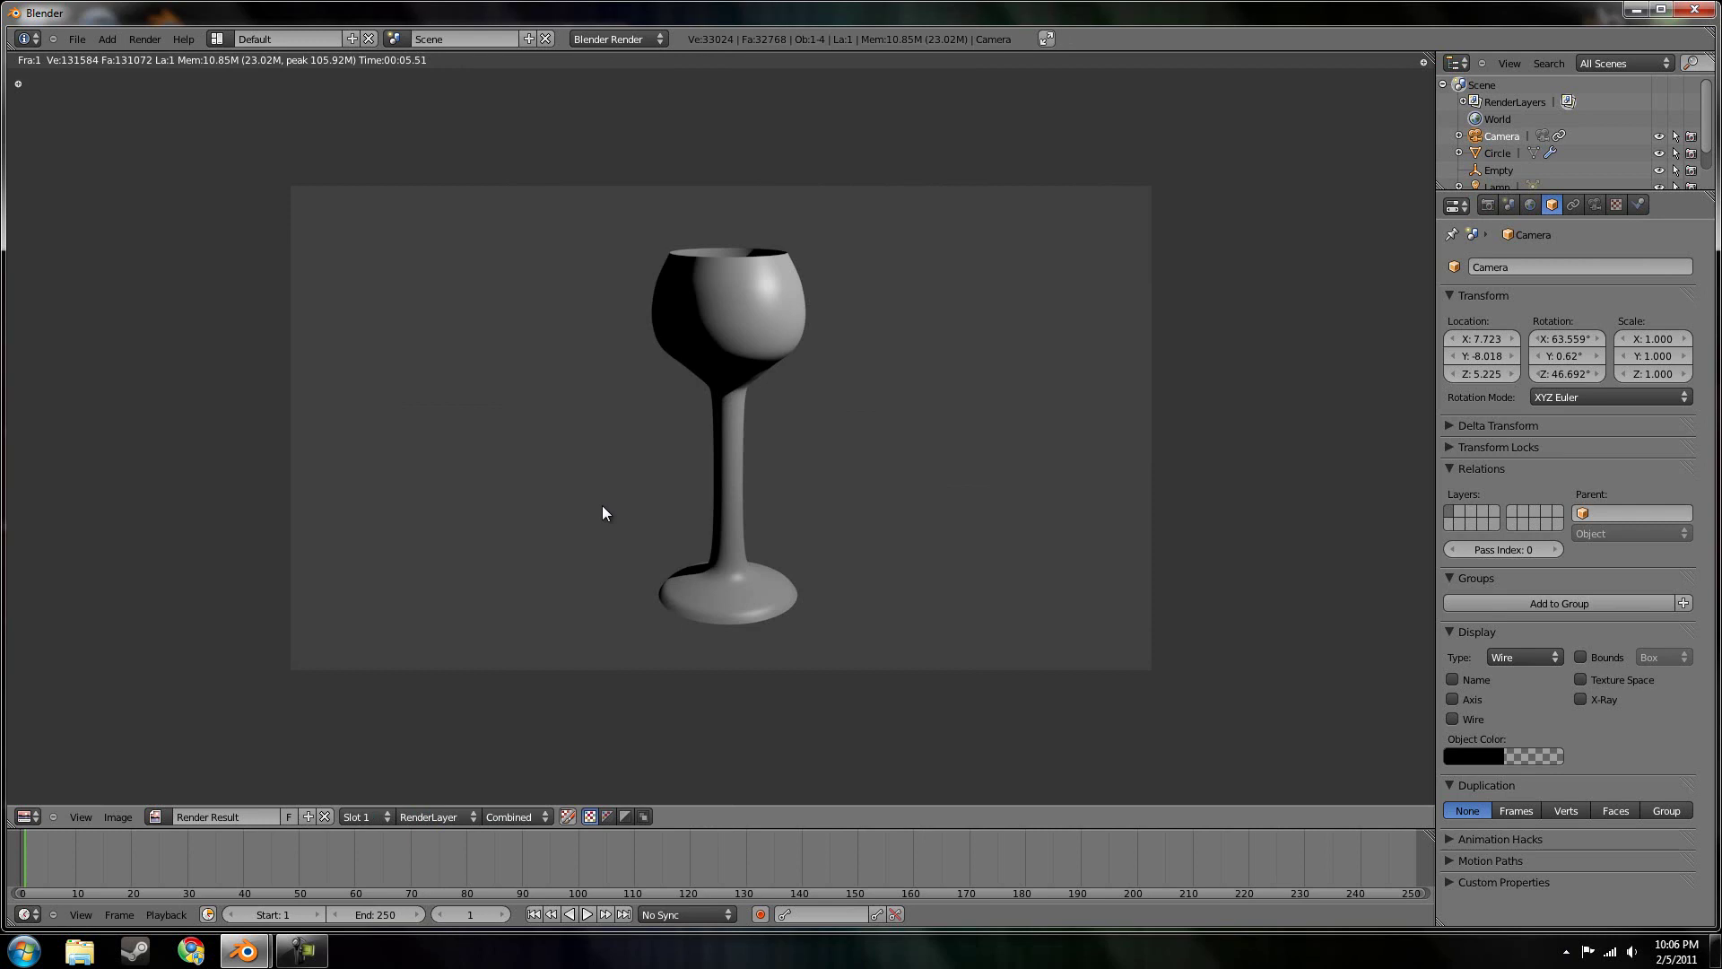
Close the render and look through the texture, camera lens and object properties
key("Escape")
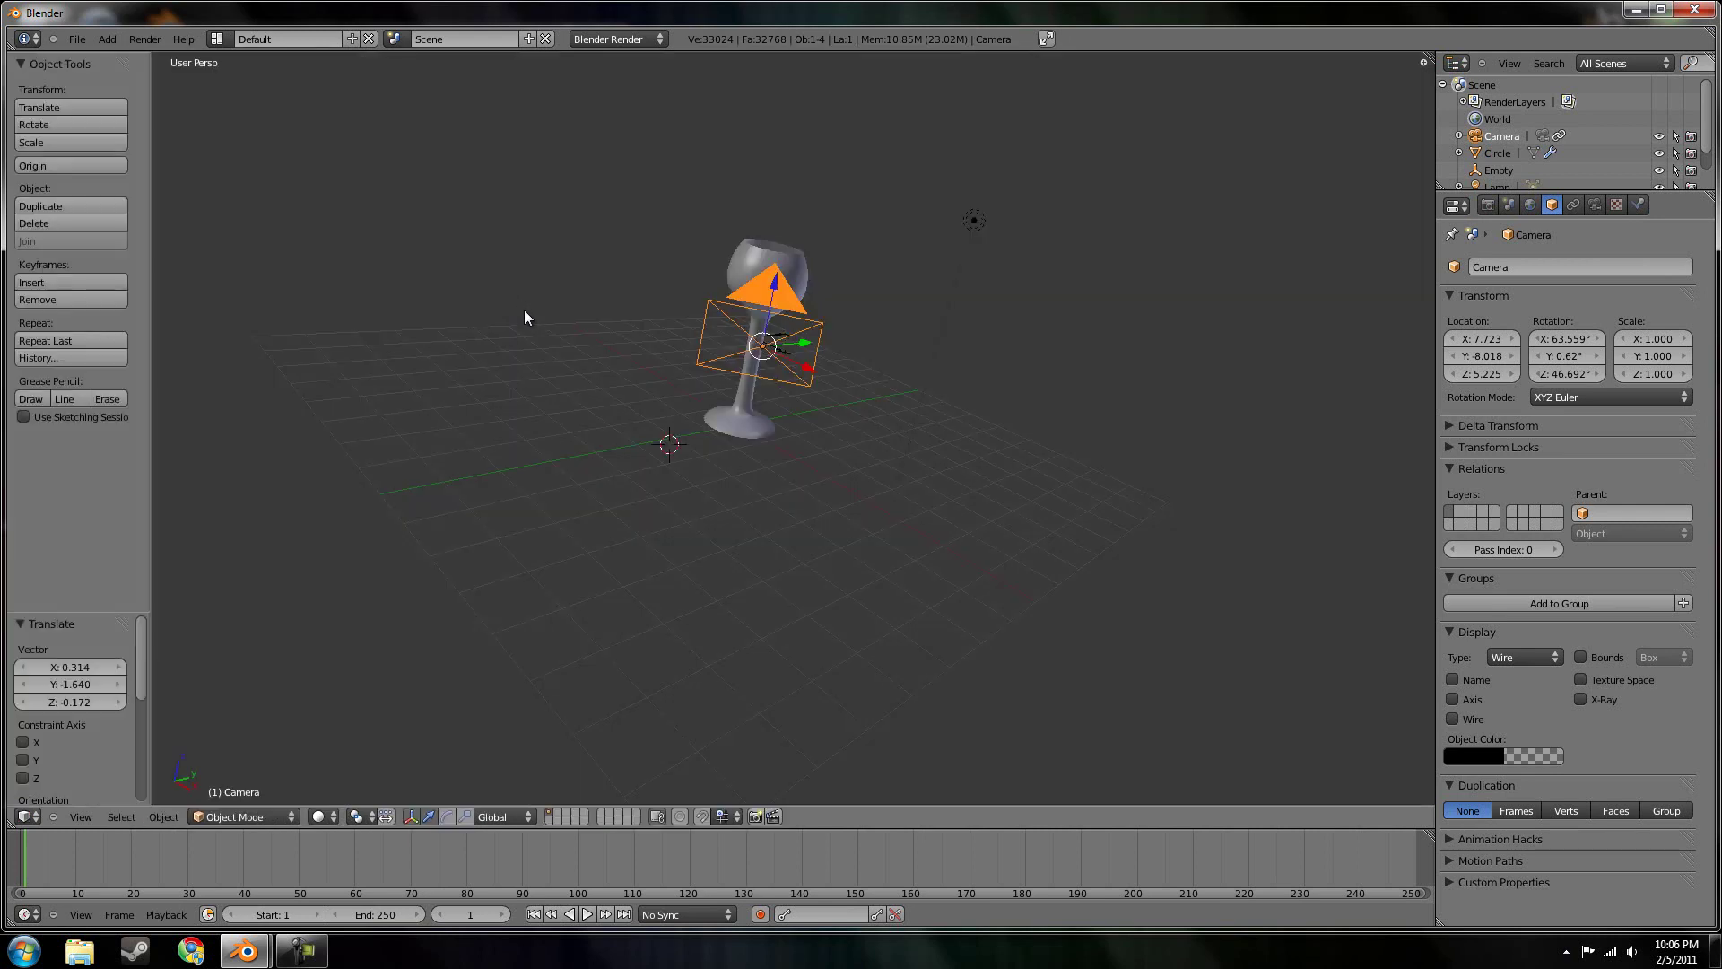
left_click(1616, 206)
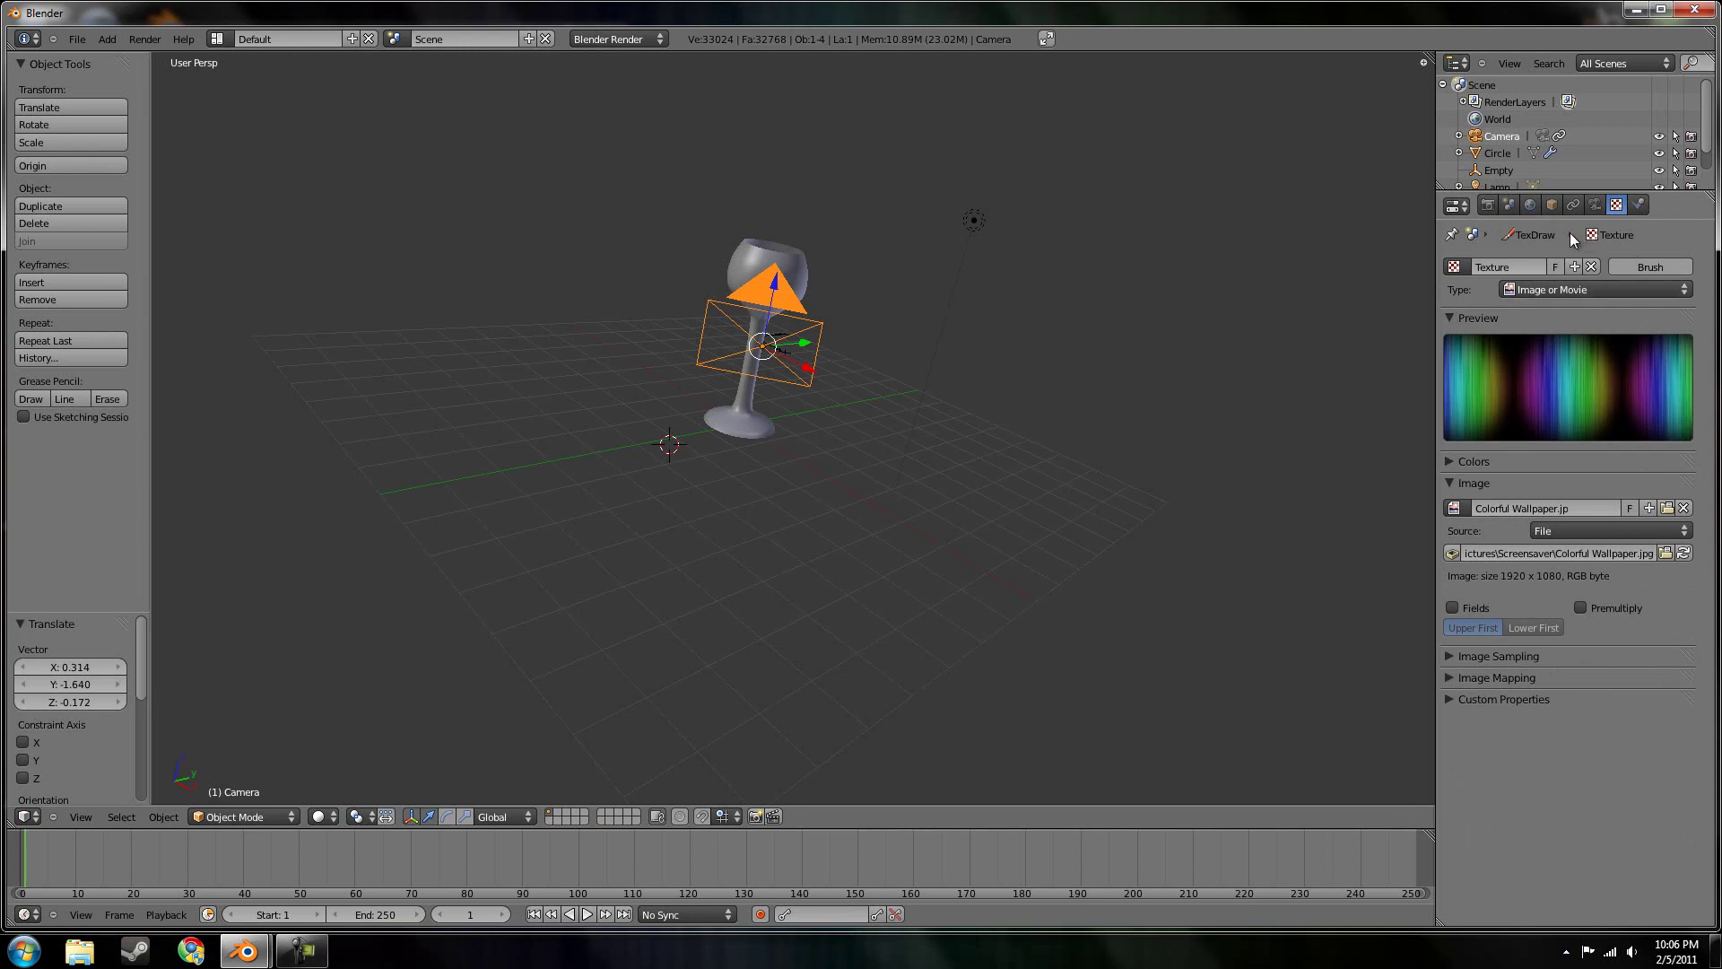
left_click(1597, 205)
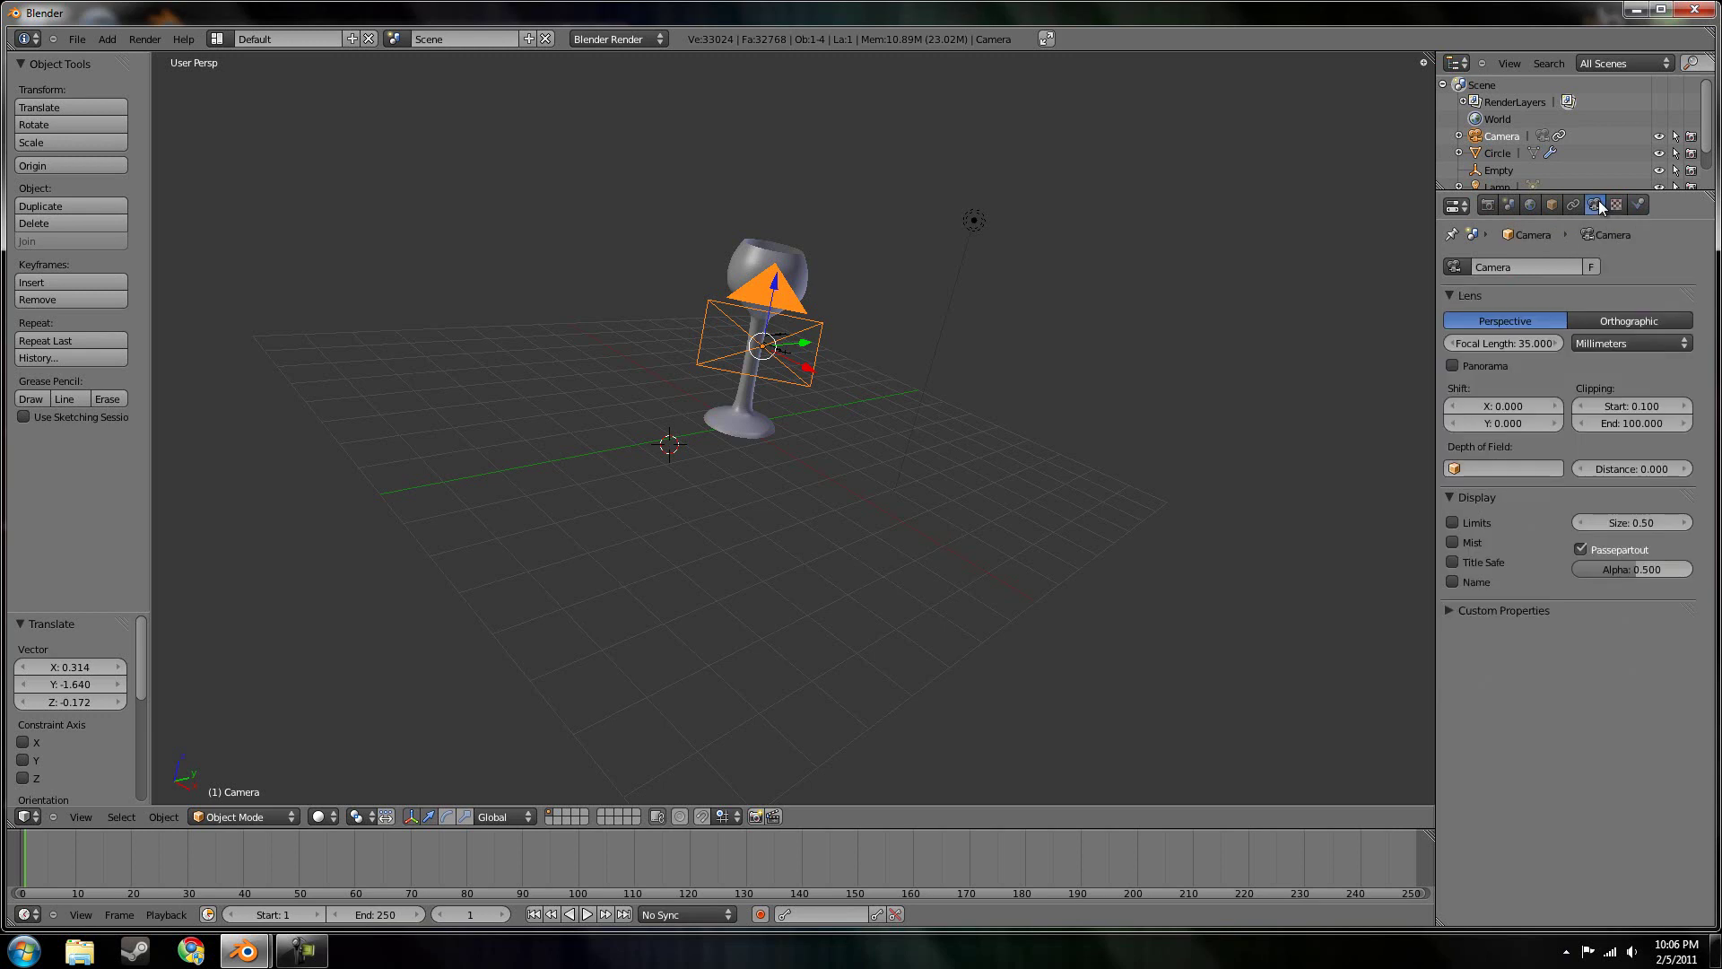
left_click(1573, 206)
left_click(1552, 206)
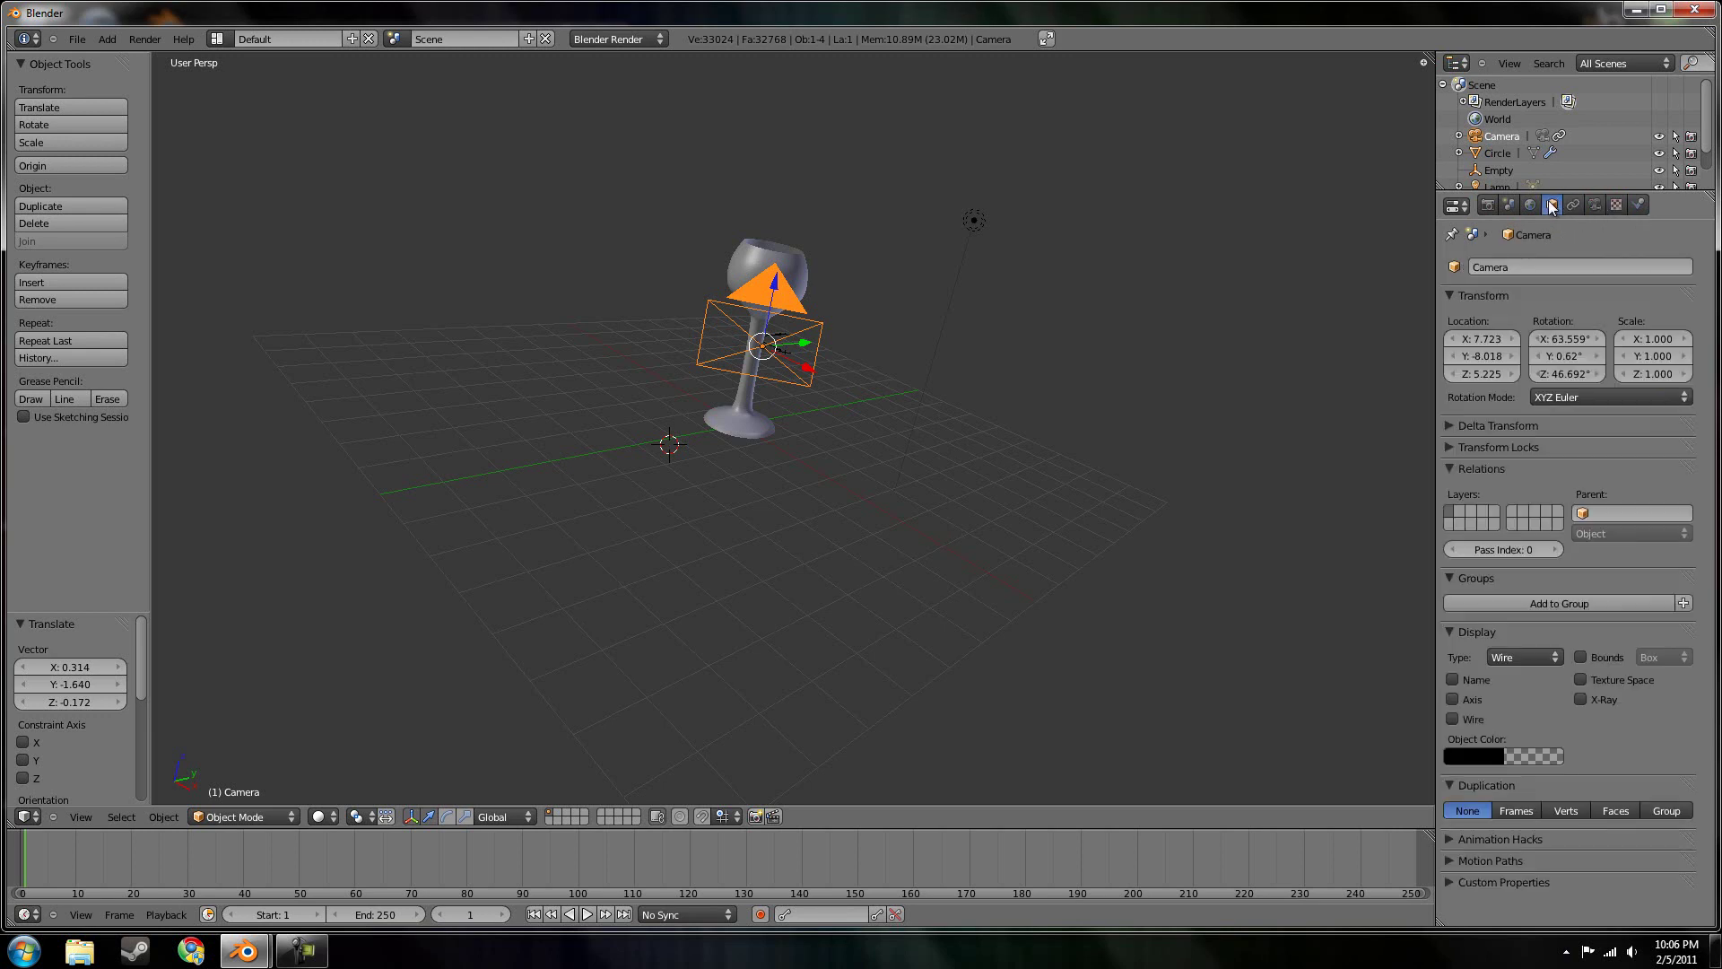
left_click(1616, 204)
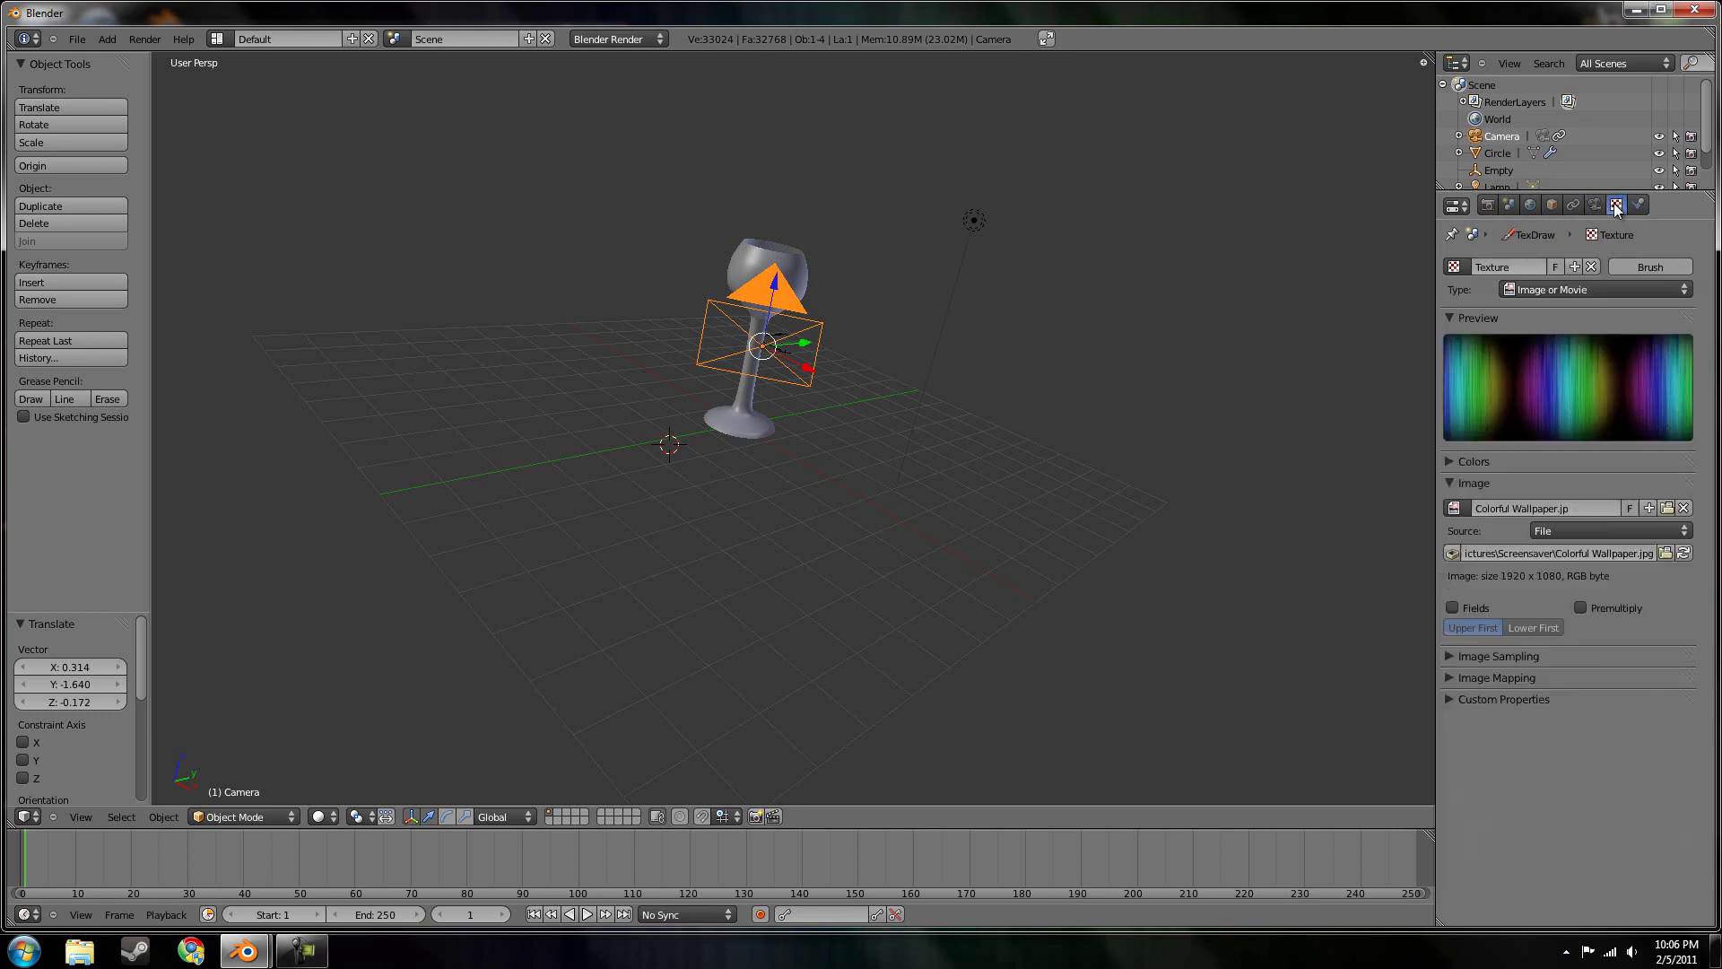
Select the wine glass, starting and then cancelling a move
right_click(777, 258)
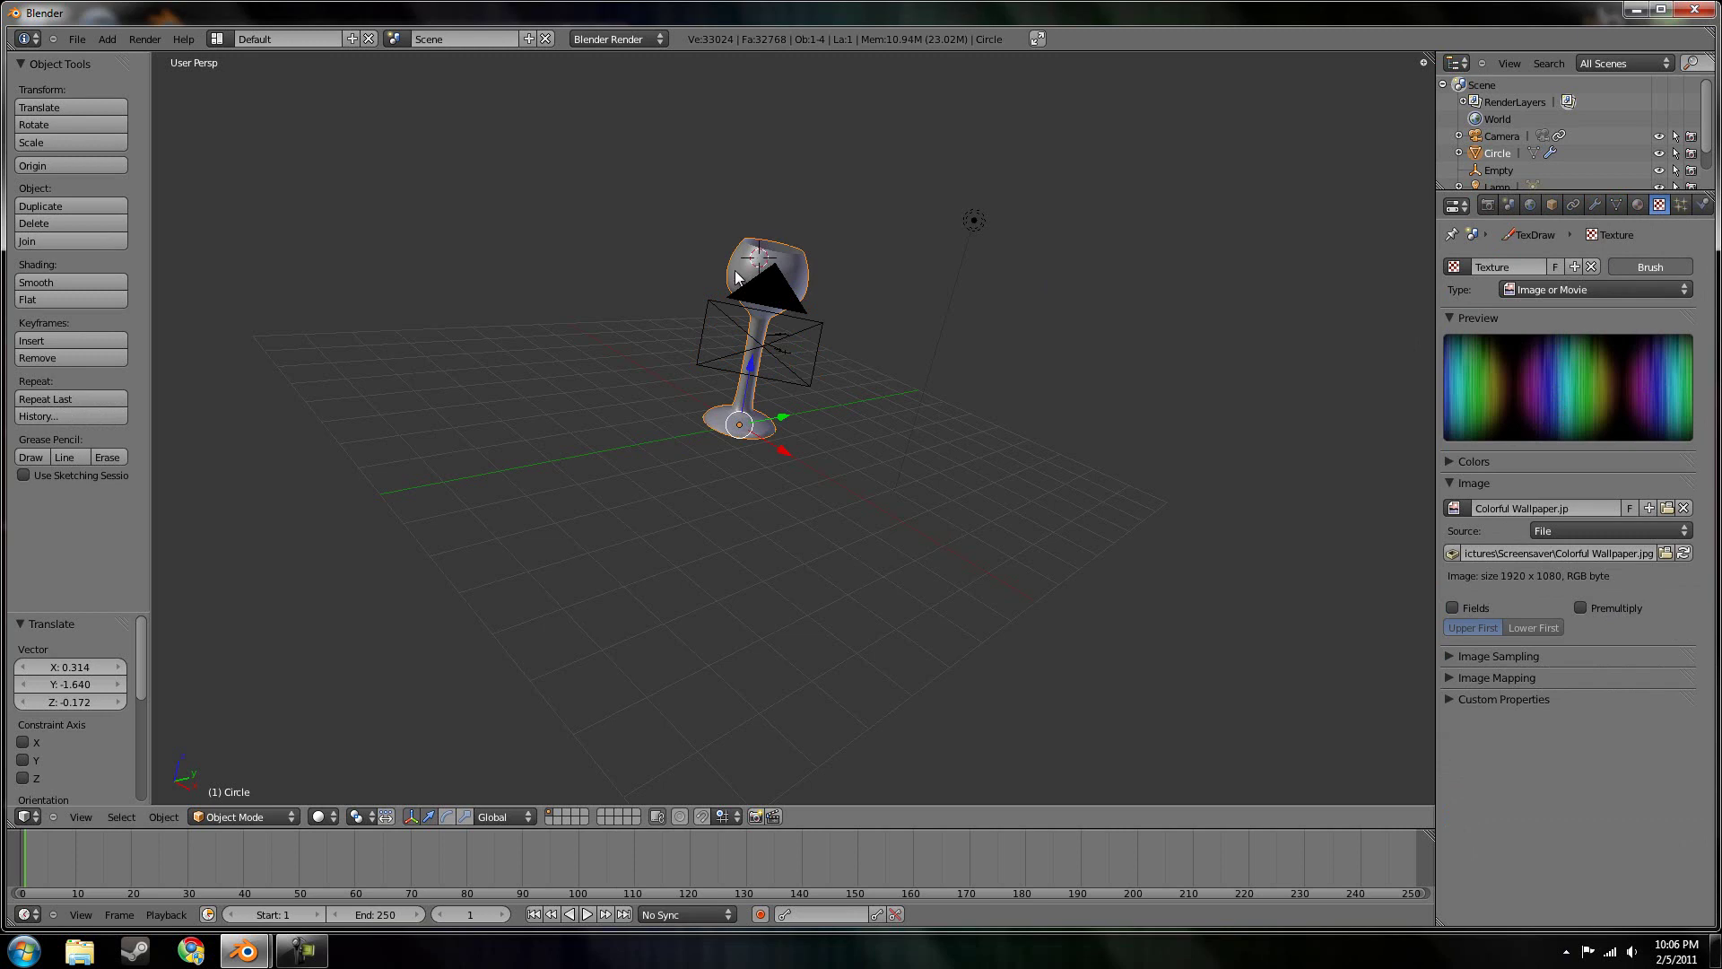
key("g")
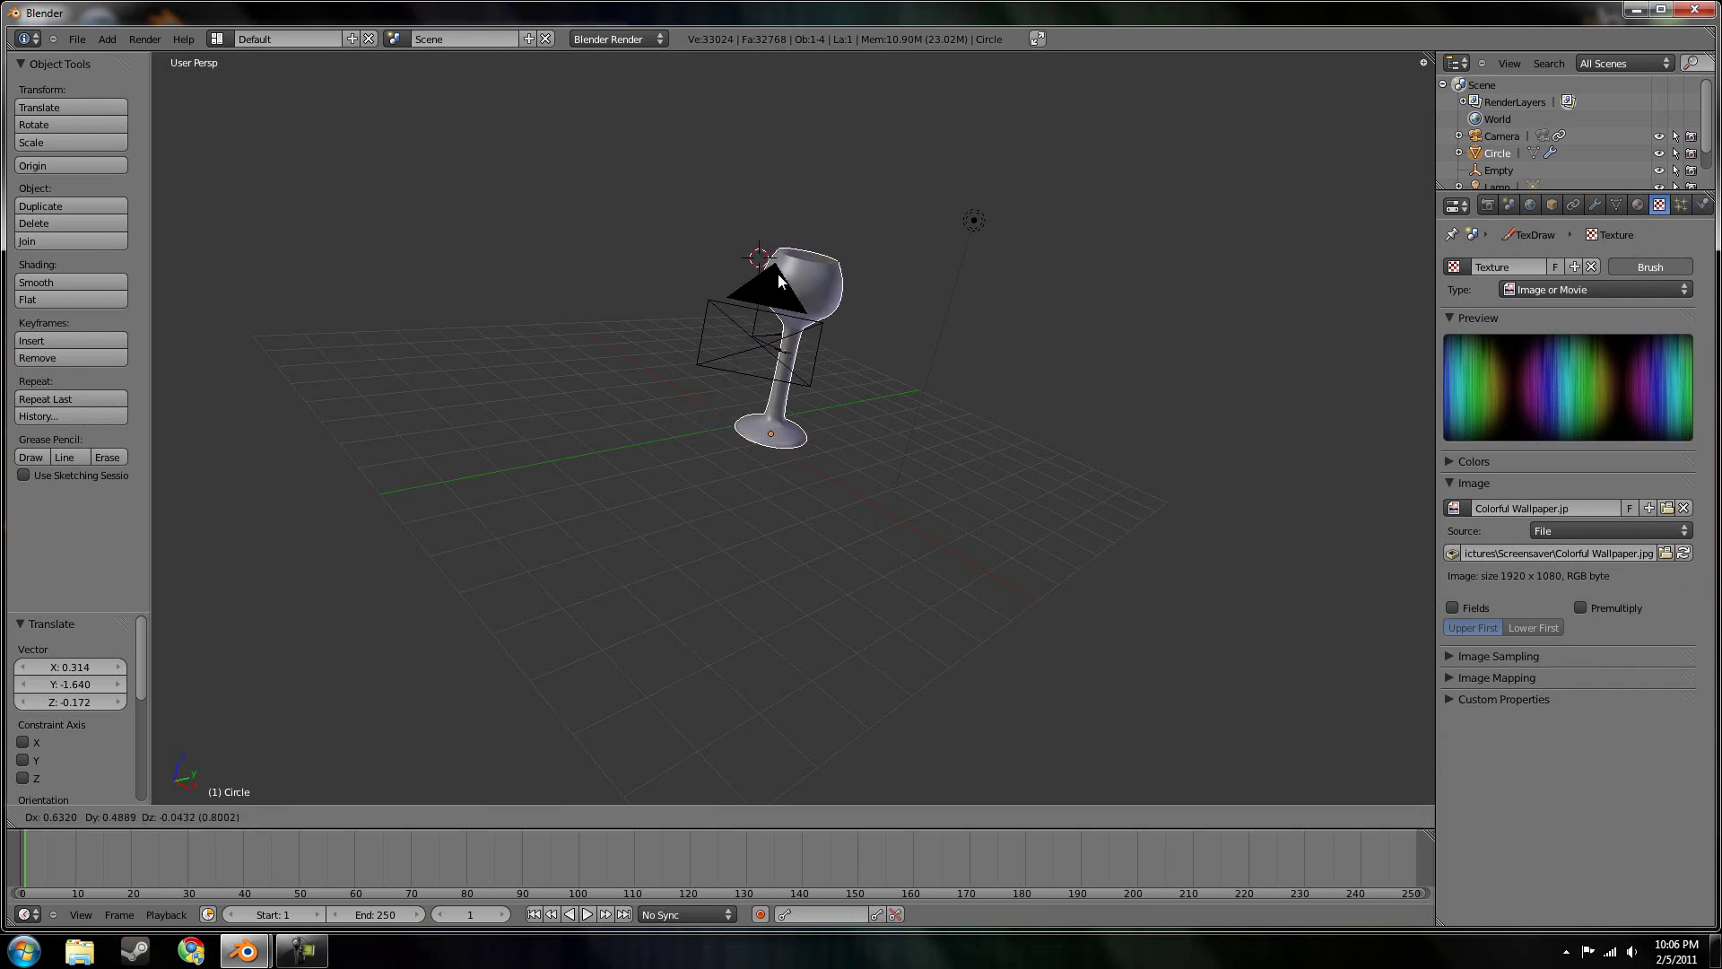
right_click(817, 281)
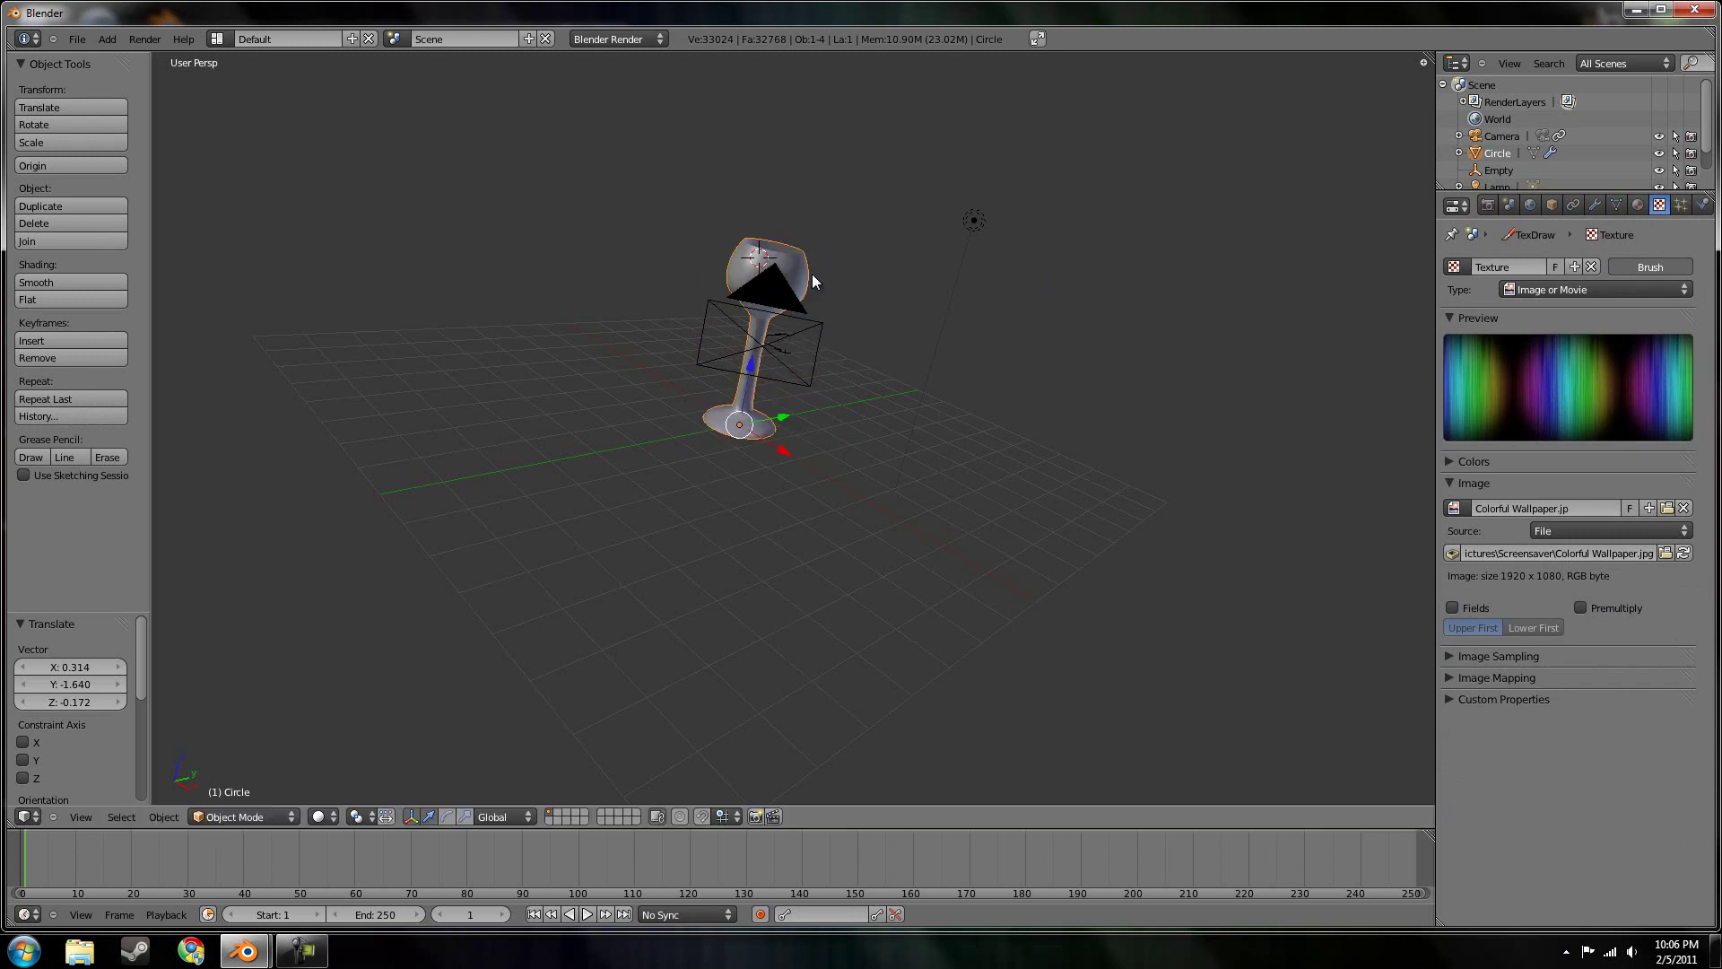
Put the wine glass into Edit Mode with all vertices deselected
left_click(261, 813)
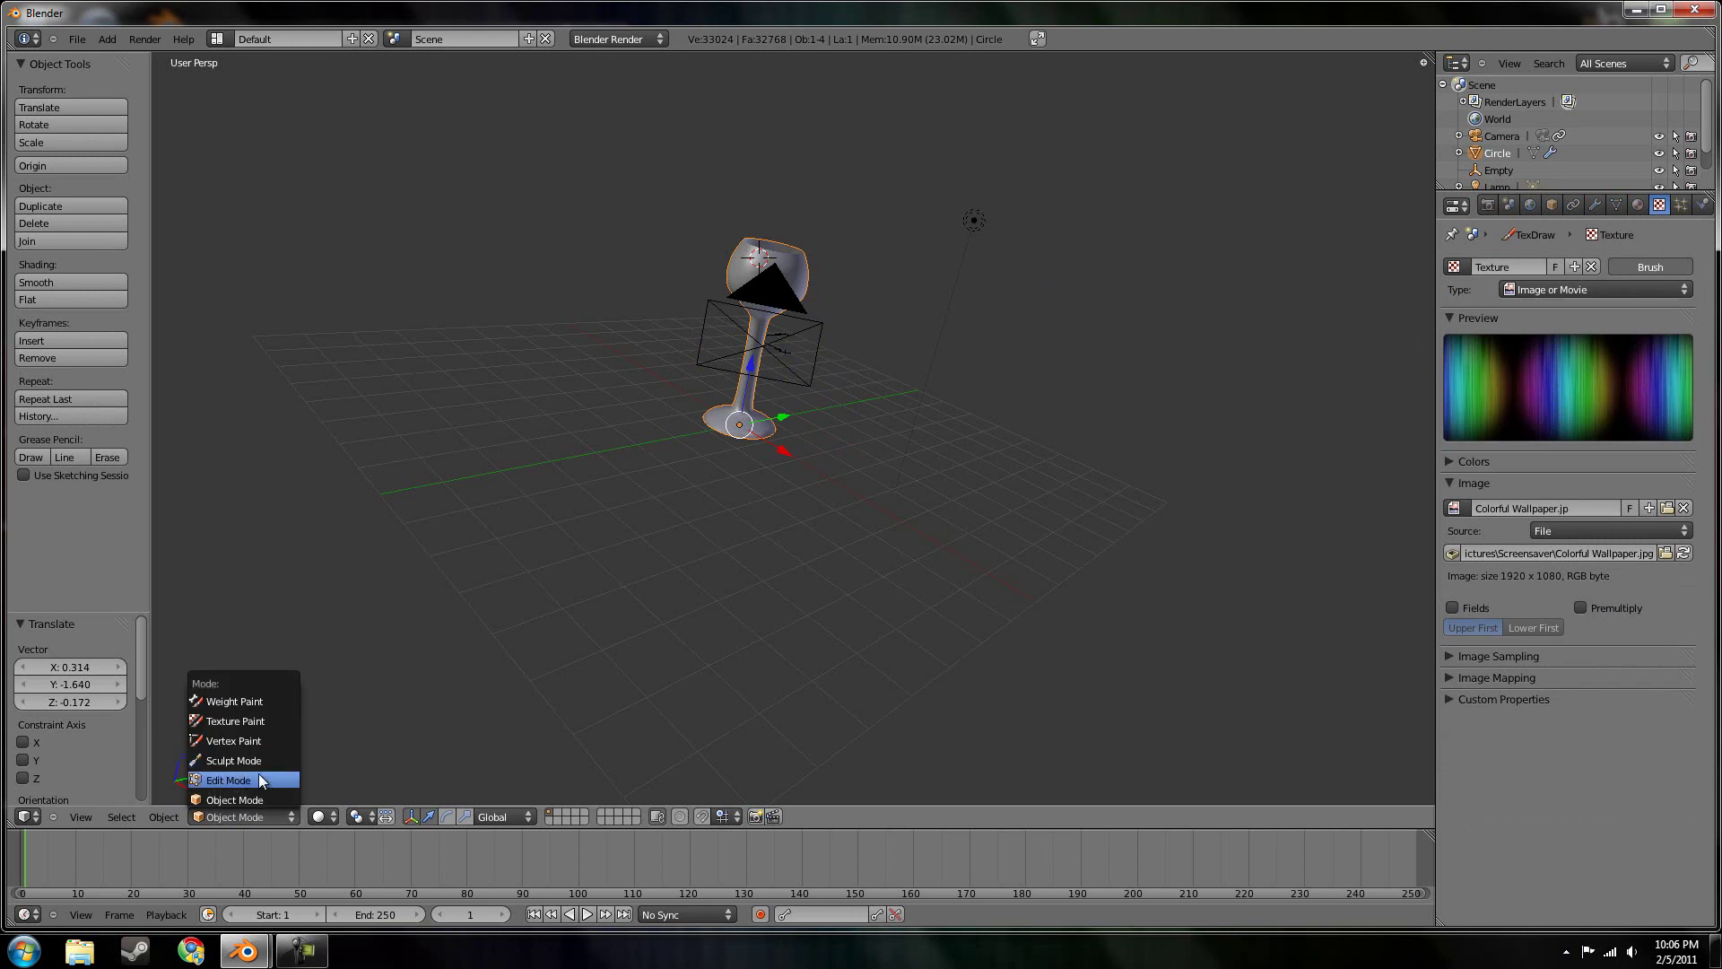
left_click(263, 782)
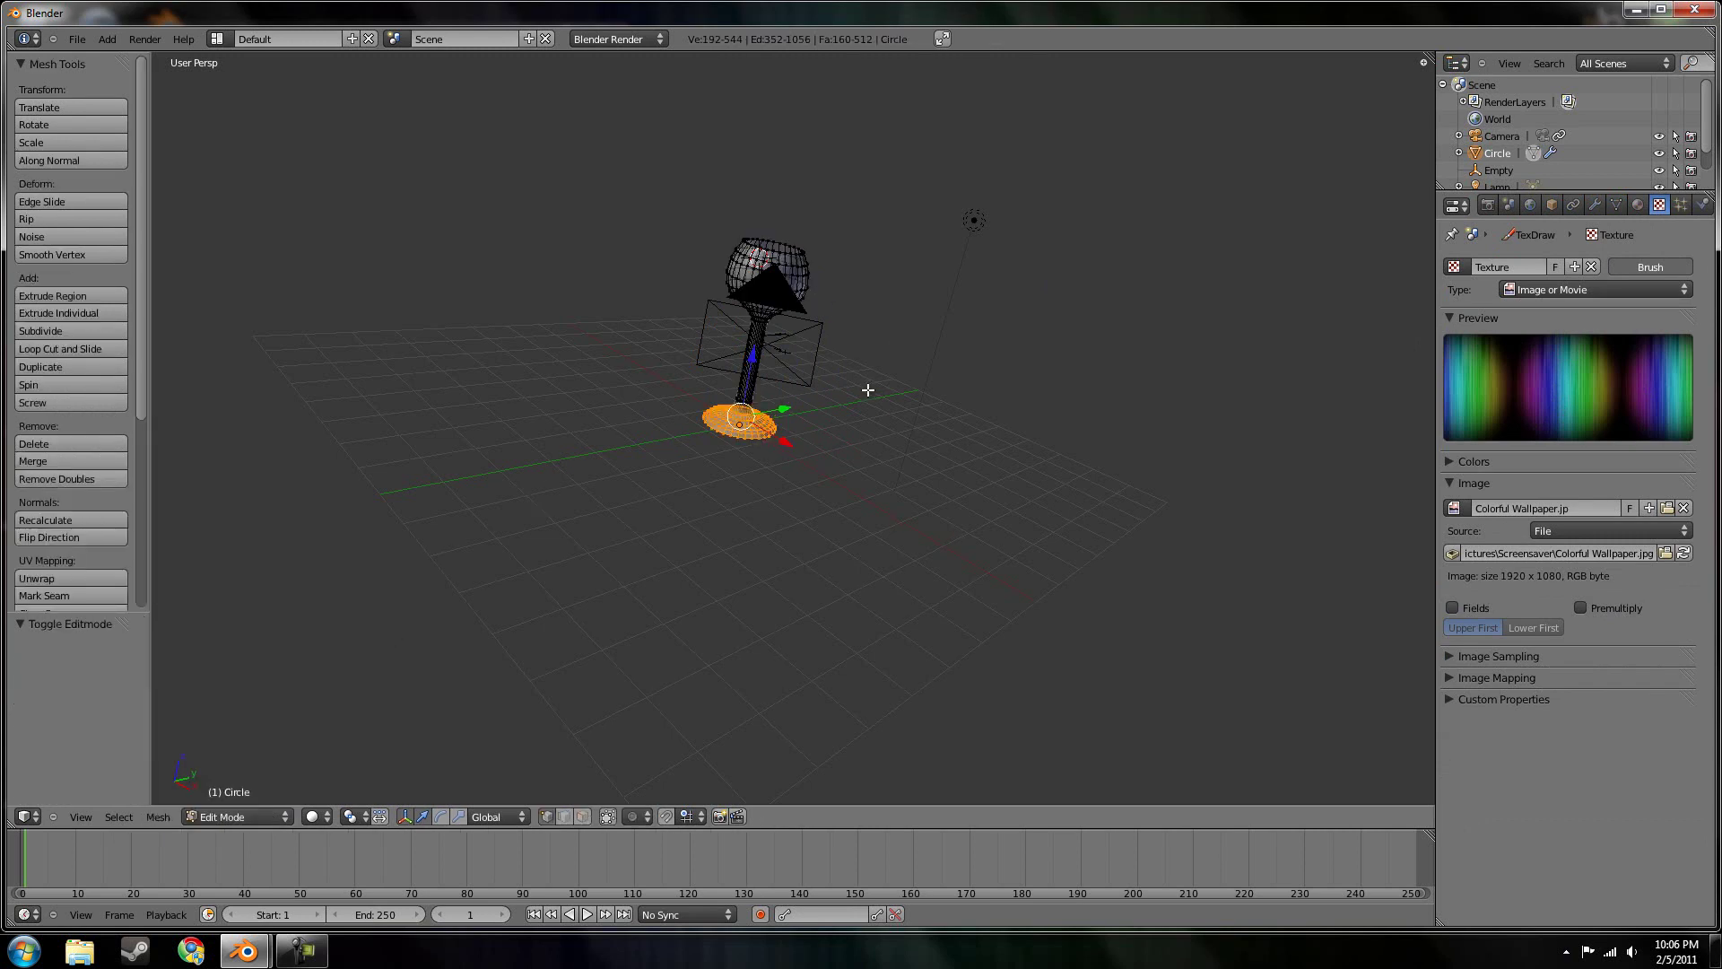
key("a")
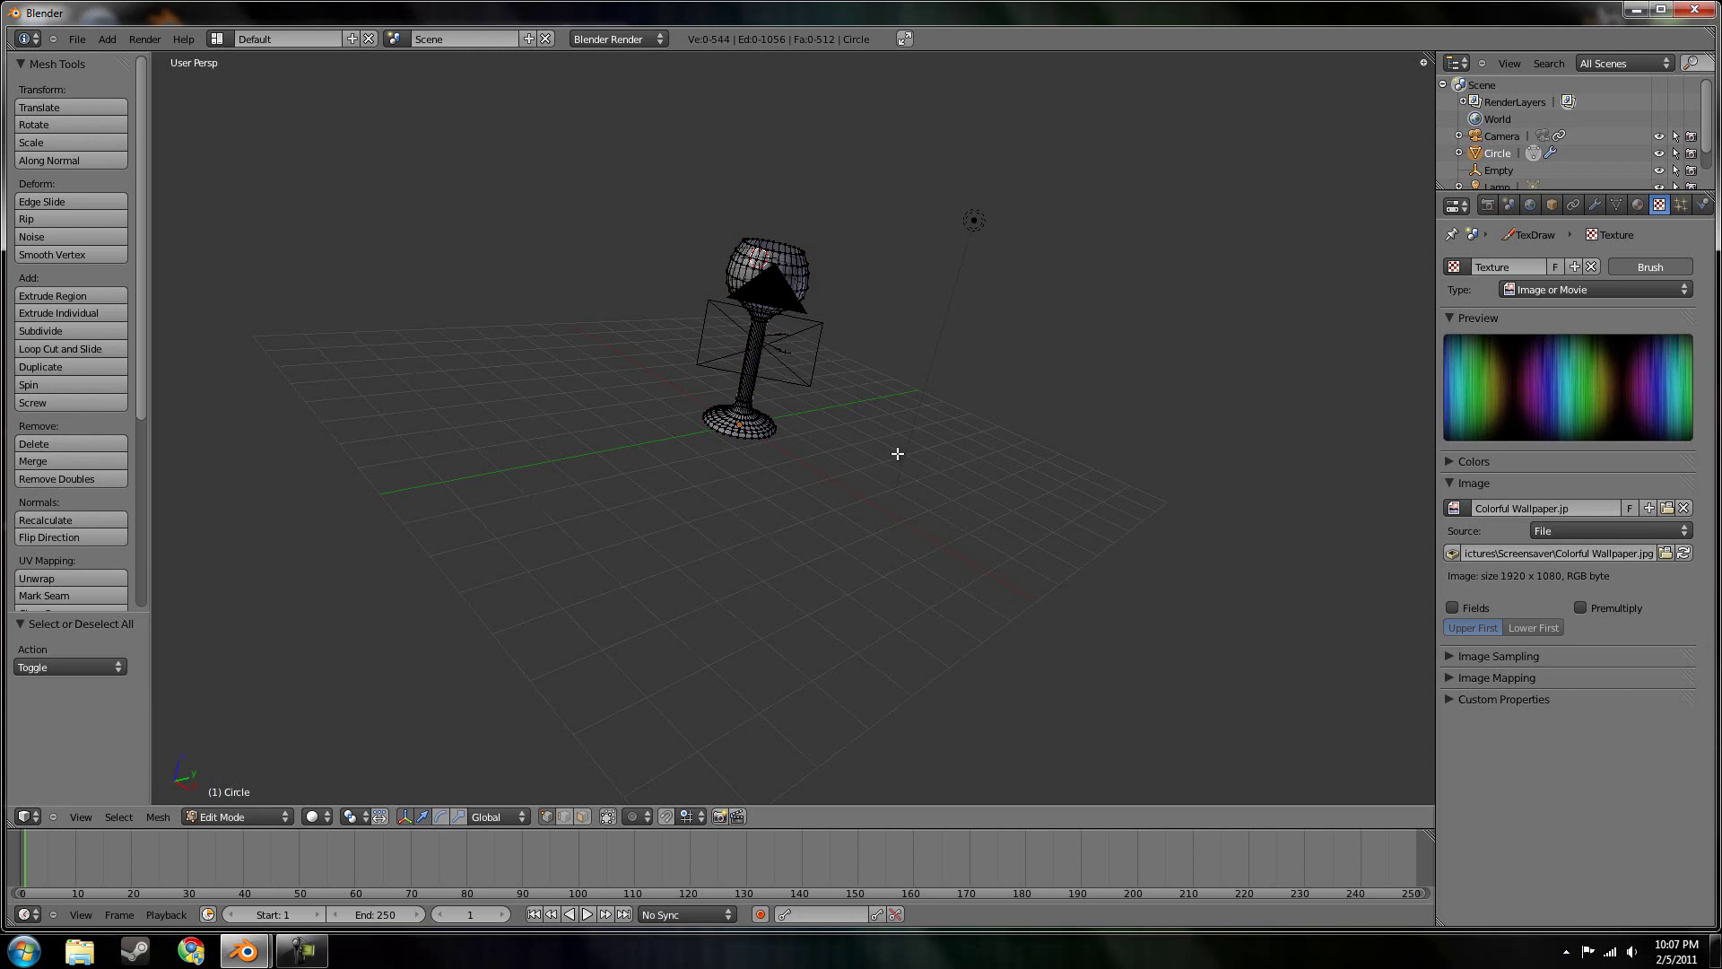
Return to Object Mode, add a new texture Texture.001 and render the scene
middle_click_drag(898, 455, 682, 448)
left_click(220, 816)
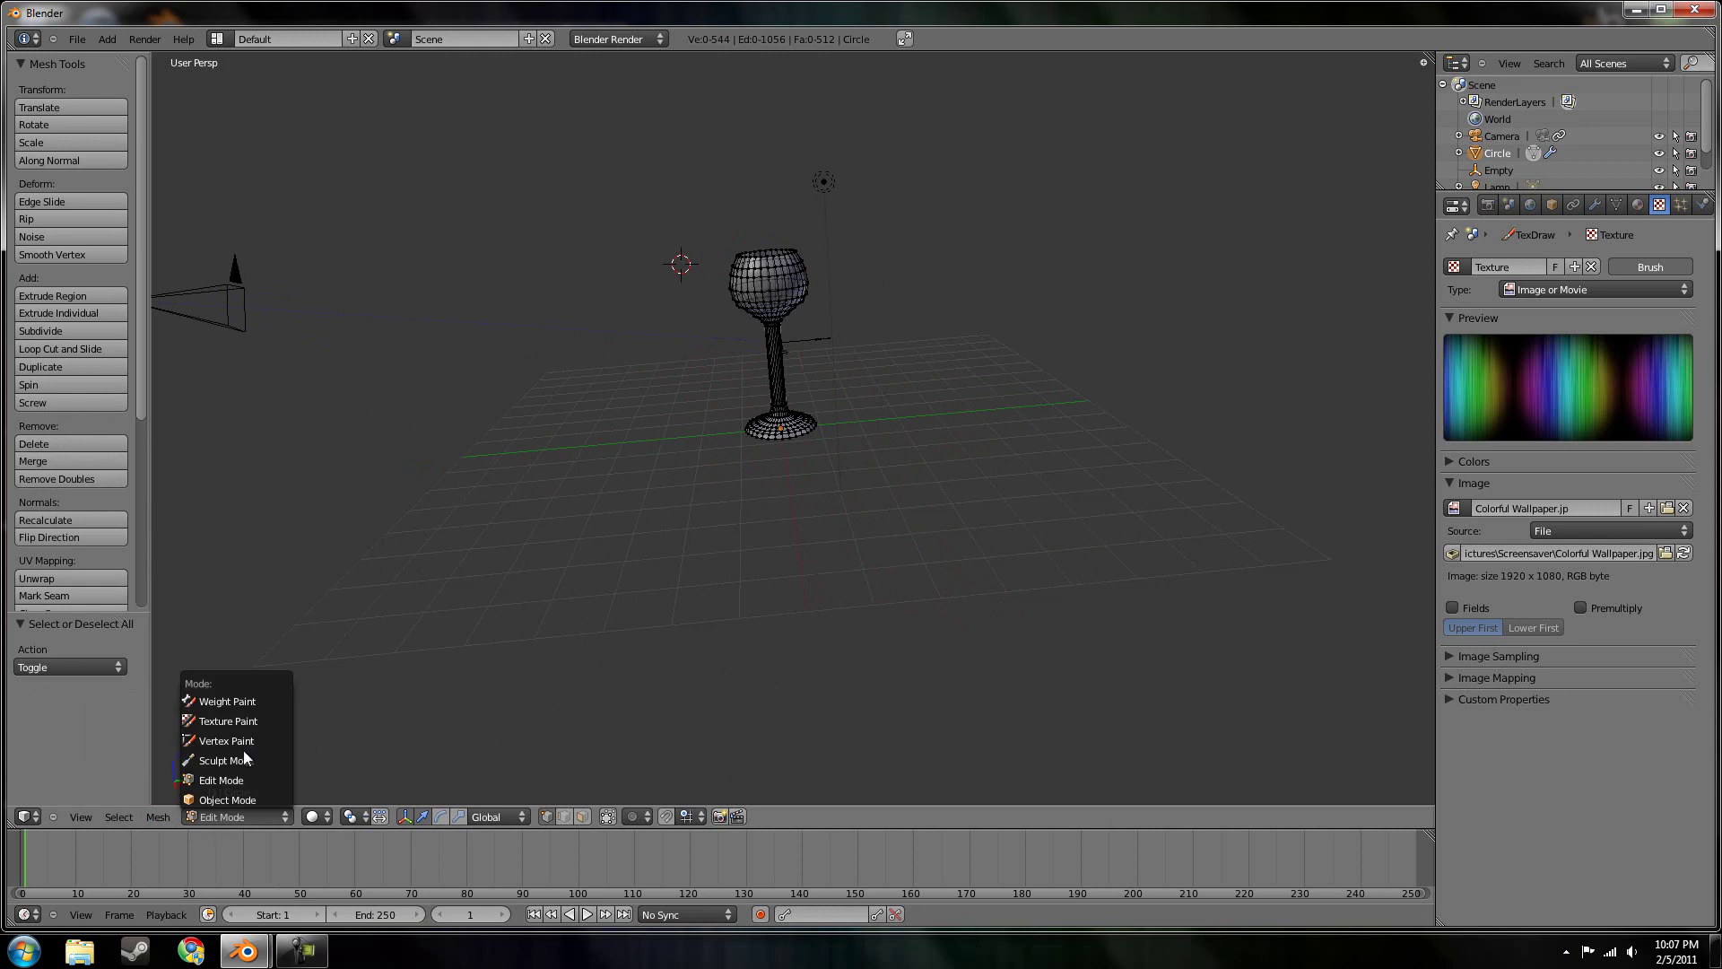
left_click(247, 798)
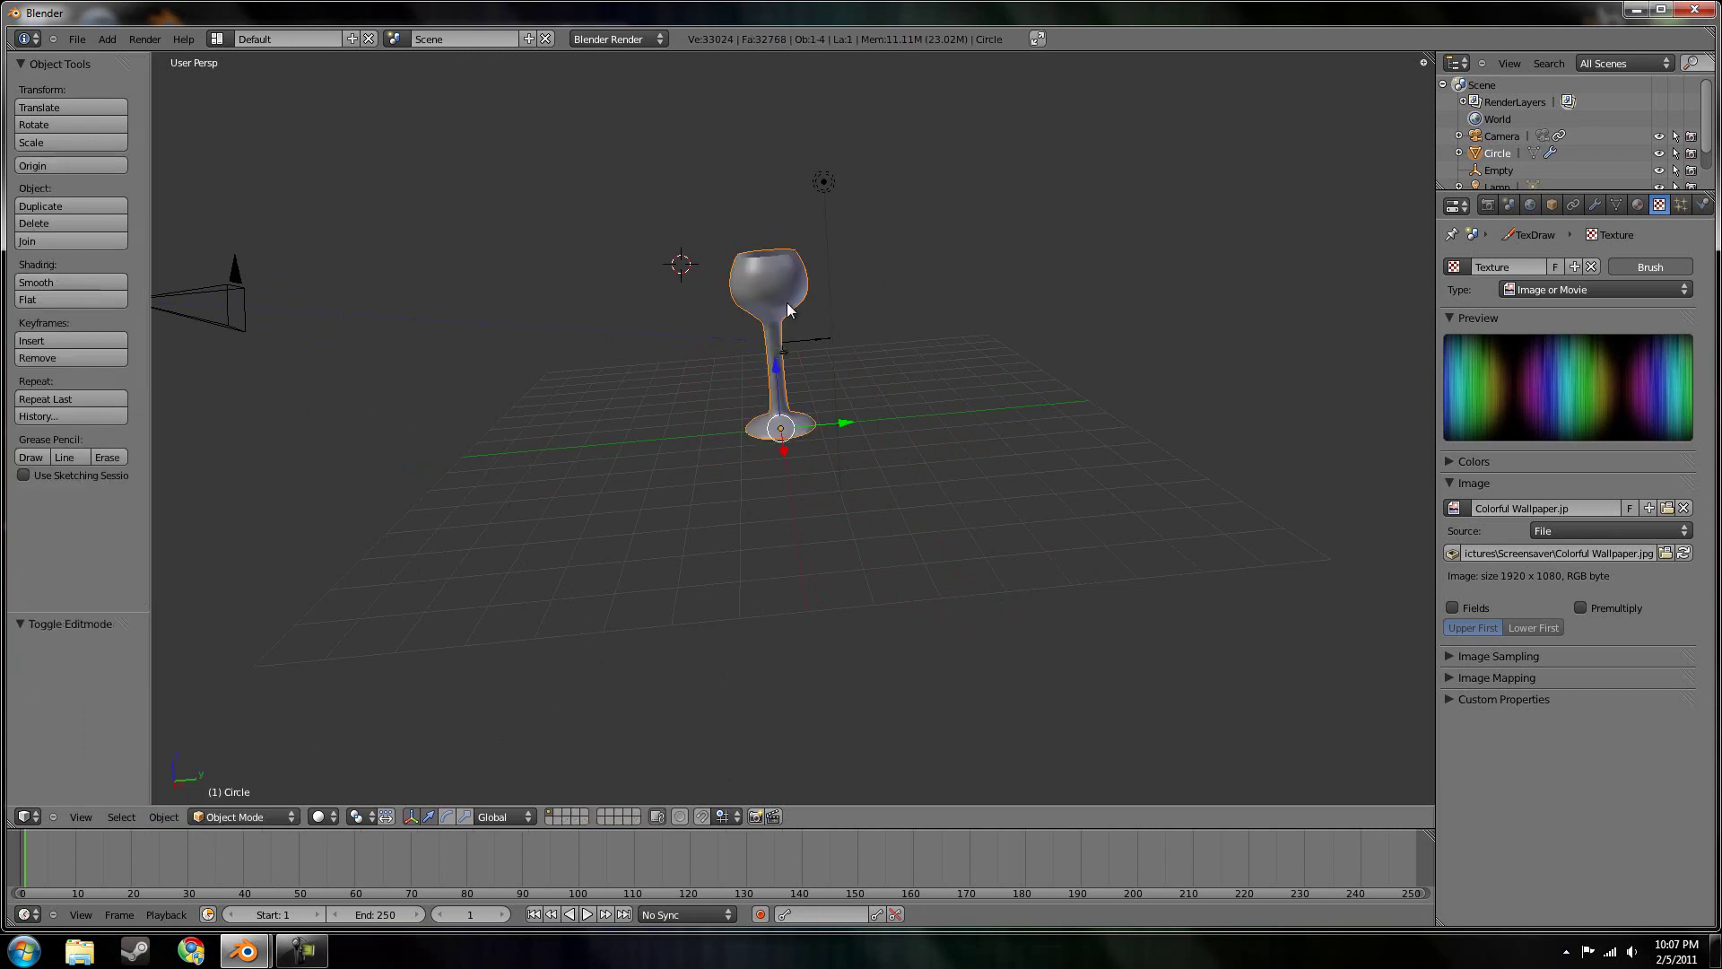
left_click(1572, 268)
key("F12")
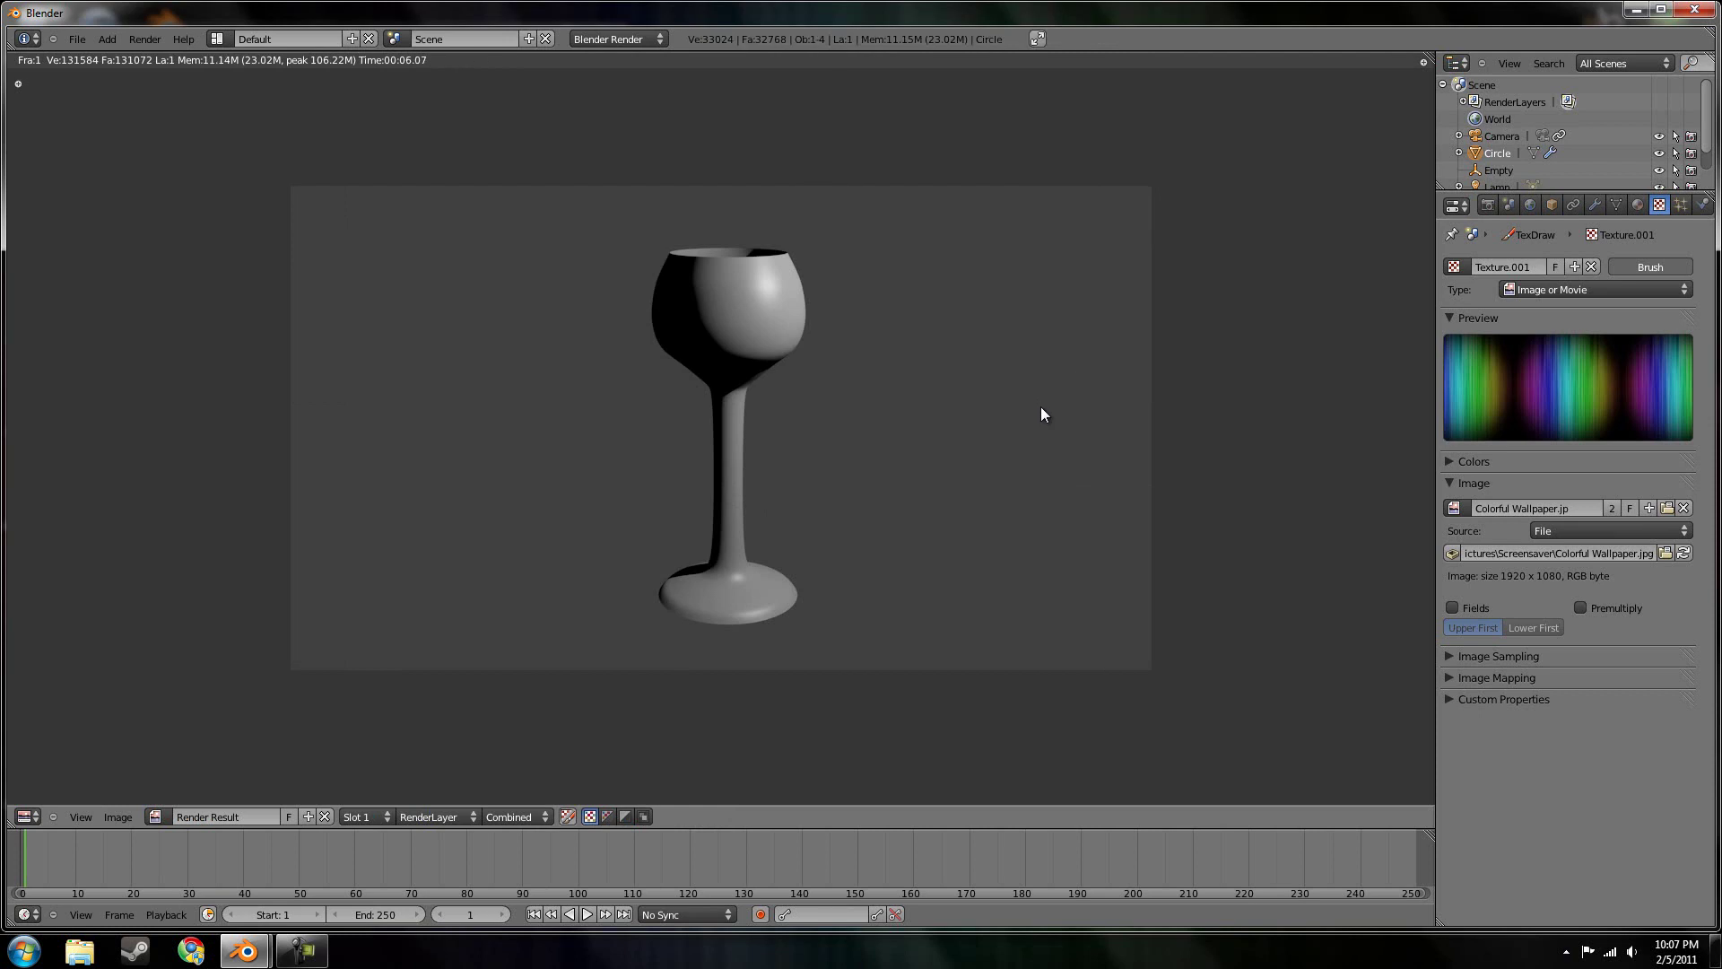
Raise the Subsurf modifier's render subdivisions from 4 to 6 and start a new render
key("Escape")
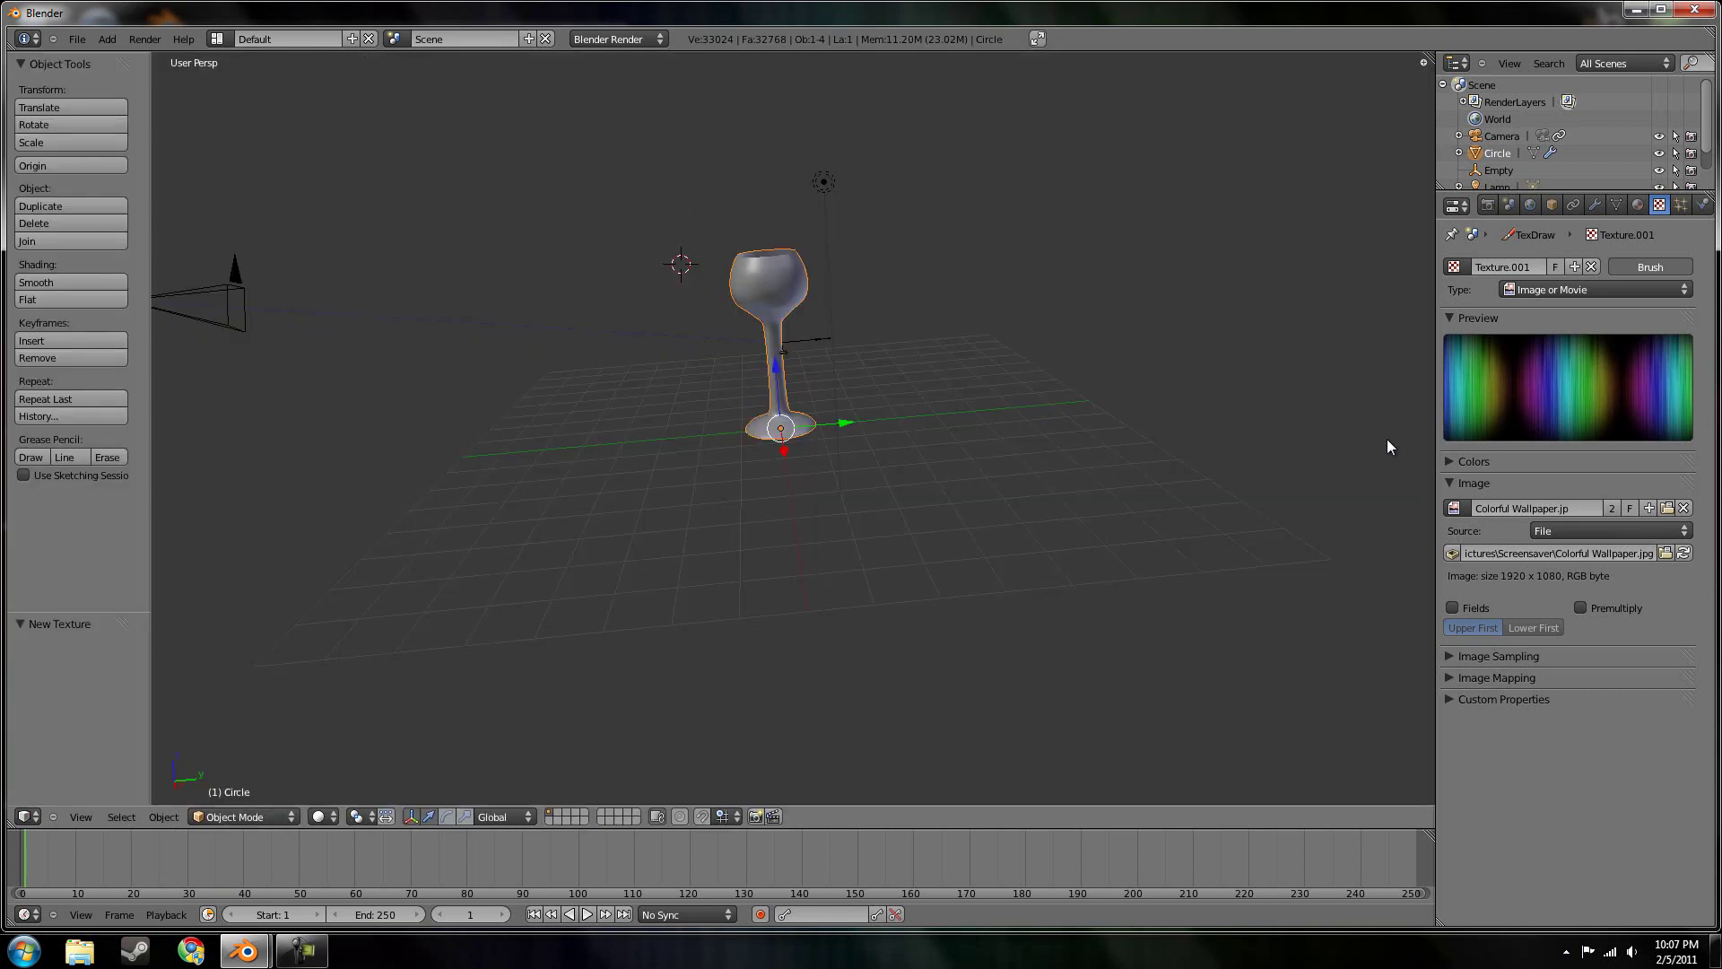
left_click(1594, 204)
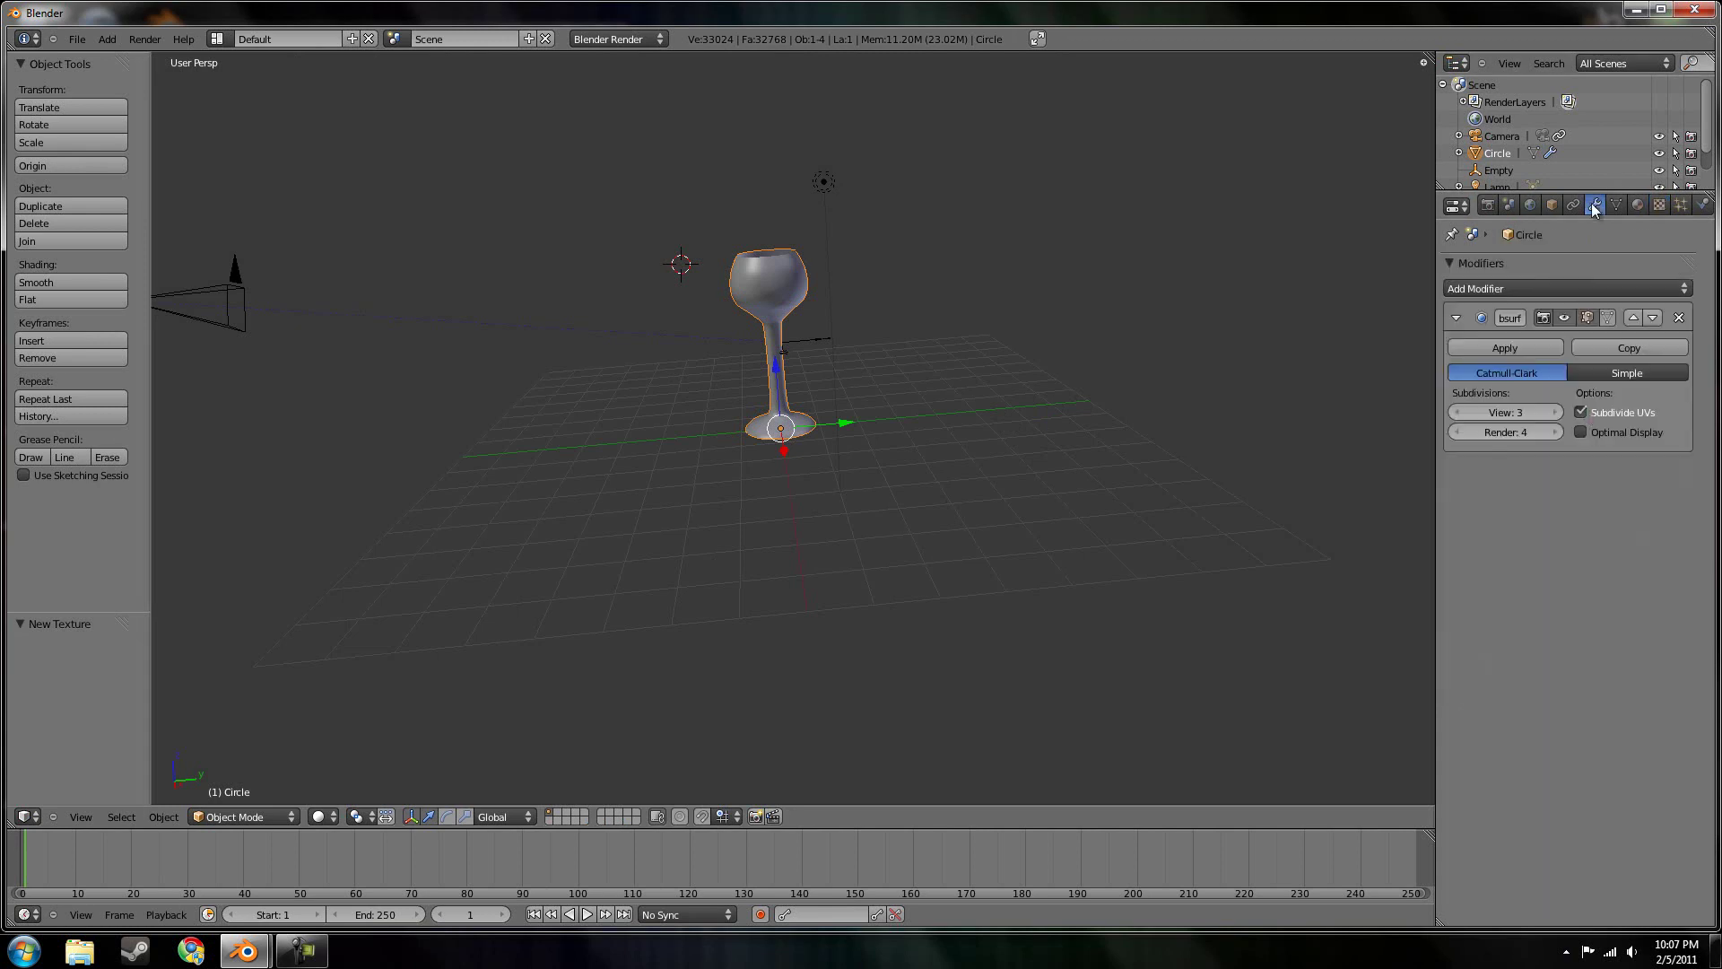
left_click(1556, 434)
left_click(1556, 434)
key("F12")
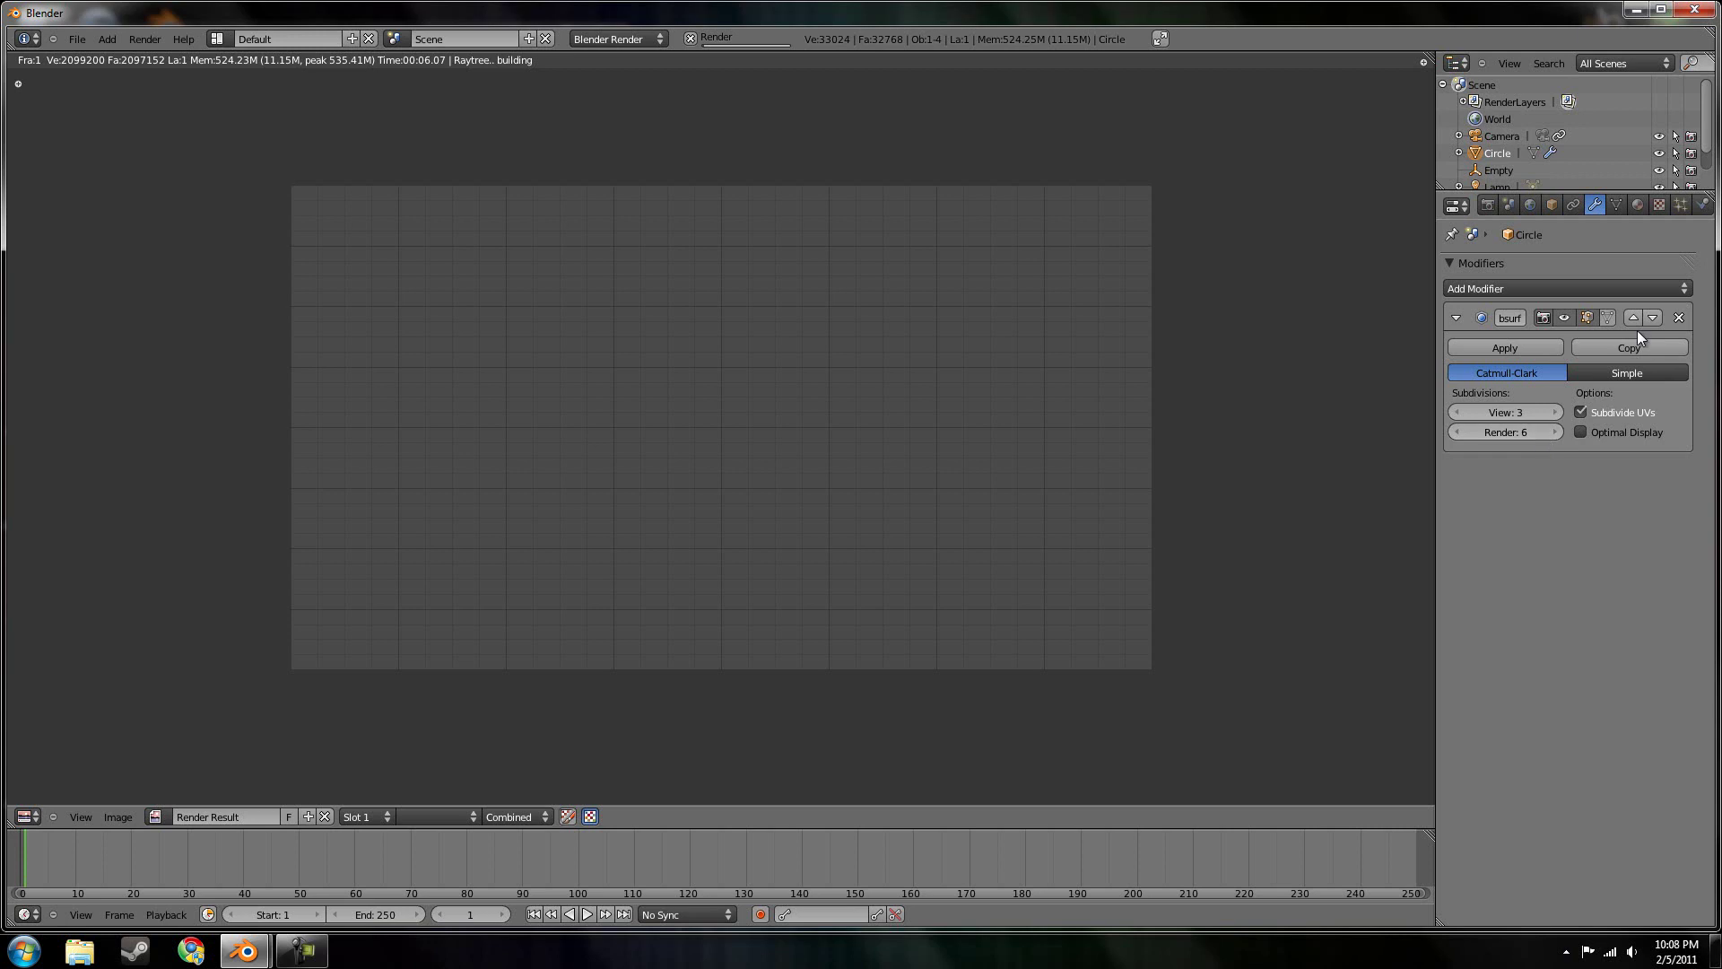
Show Texture.001's settings and expand its Colors panel, all values at 1.000
left_click(1659, 205)
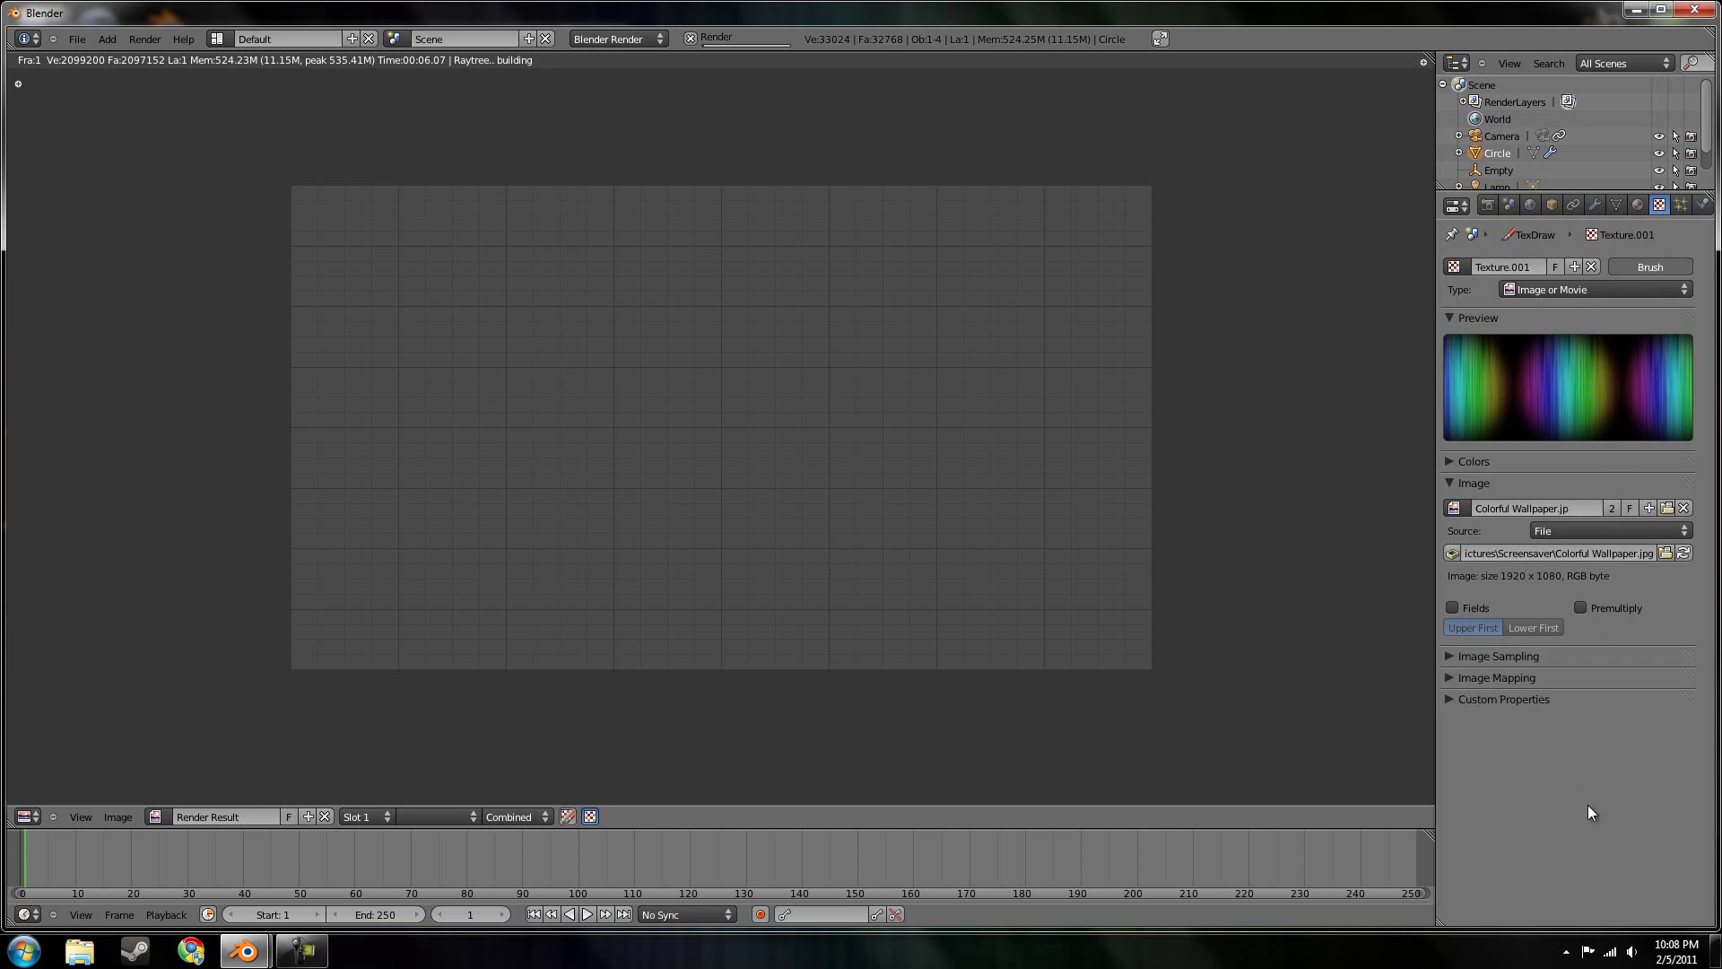
left_click(1462, 462)
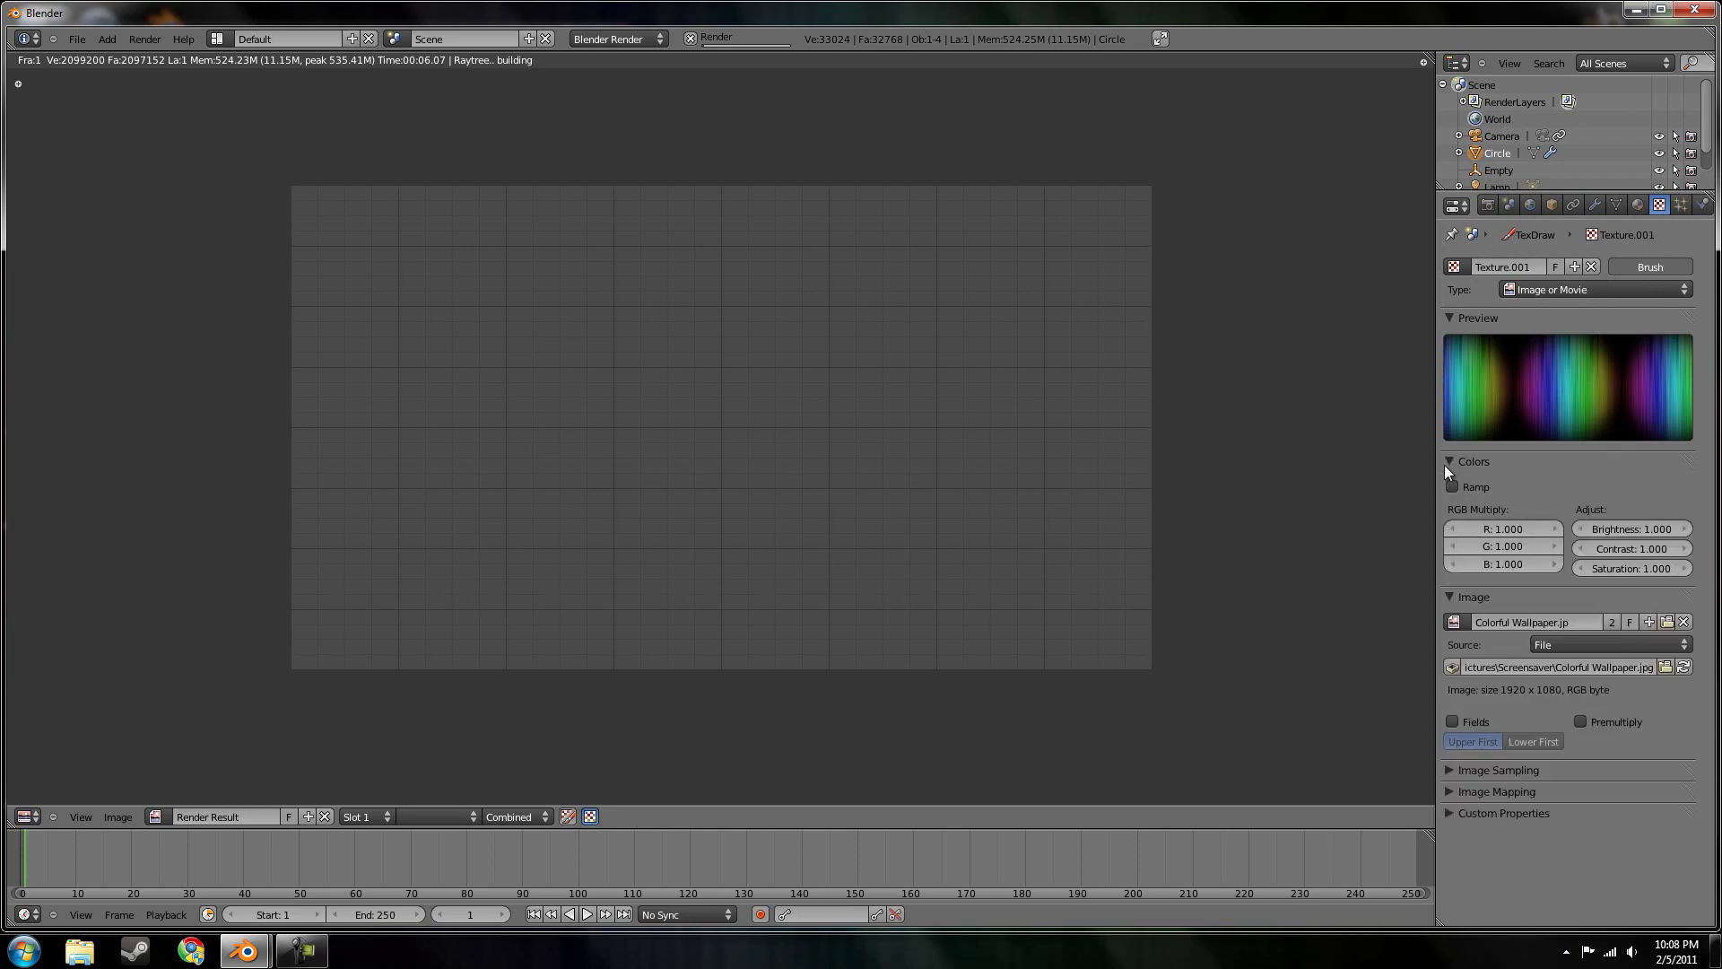